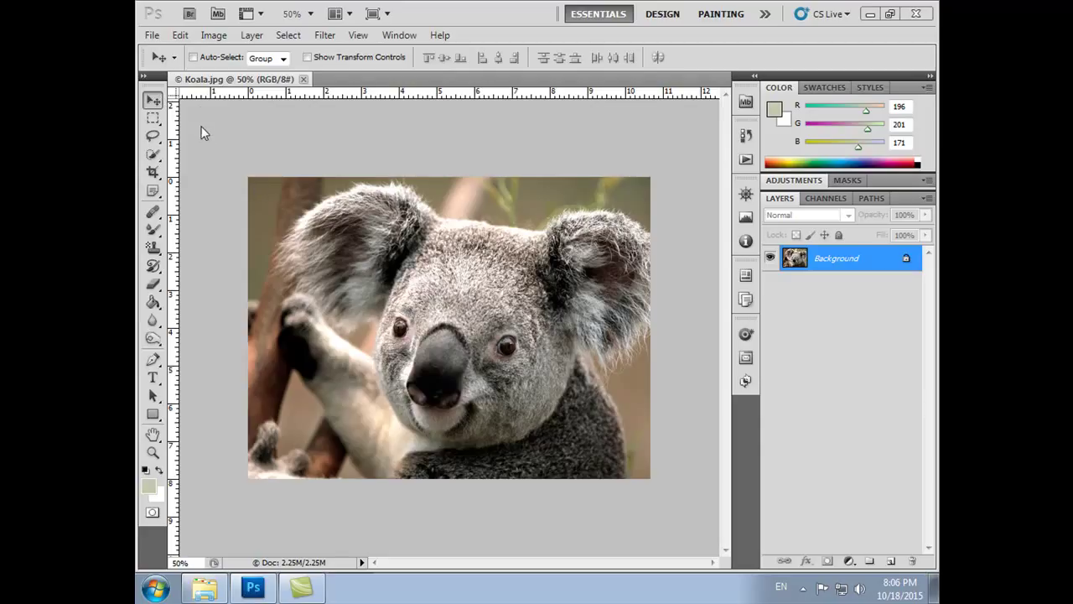
# Start defining the koala photo as a pattern, then cancel the naming dialog.
pyautogui.click(181, 36)
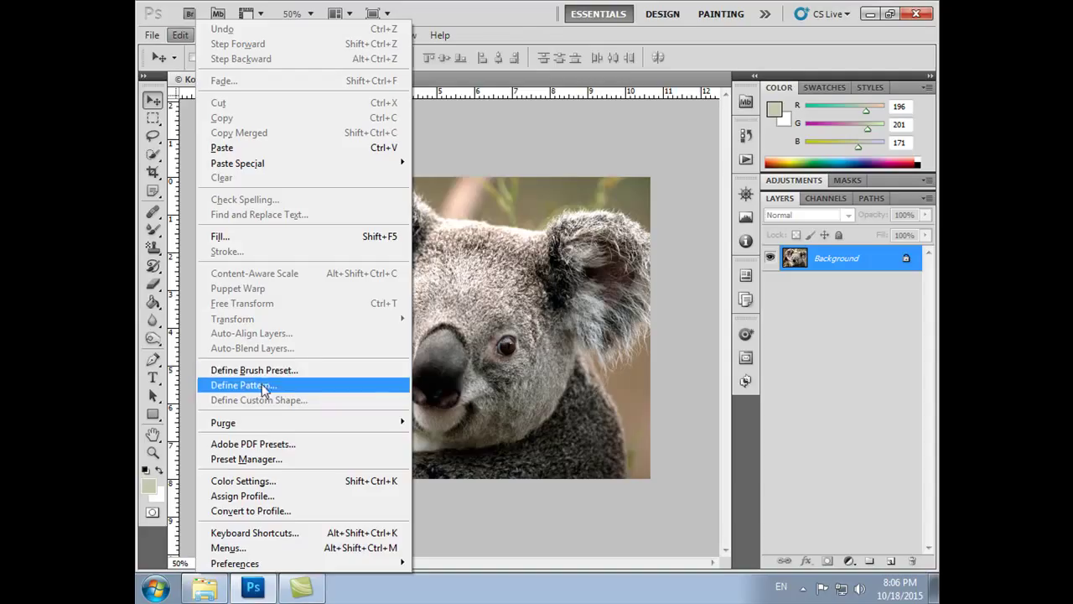
pyautogui.click(260, 385)
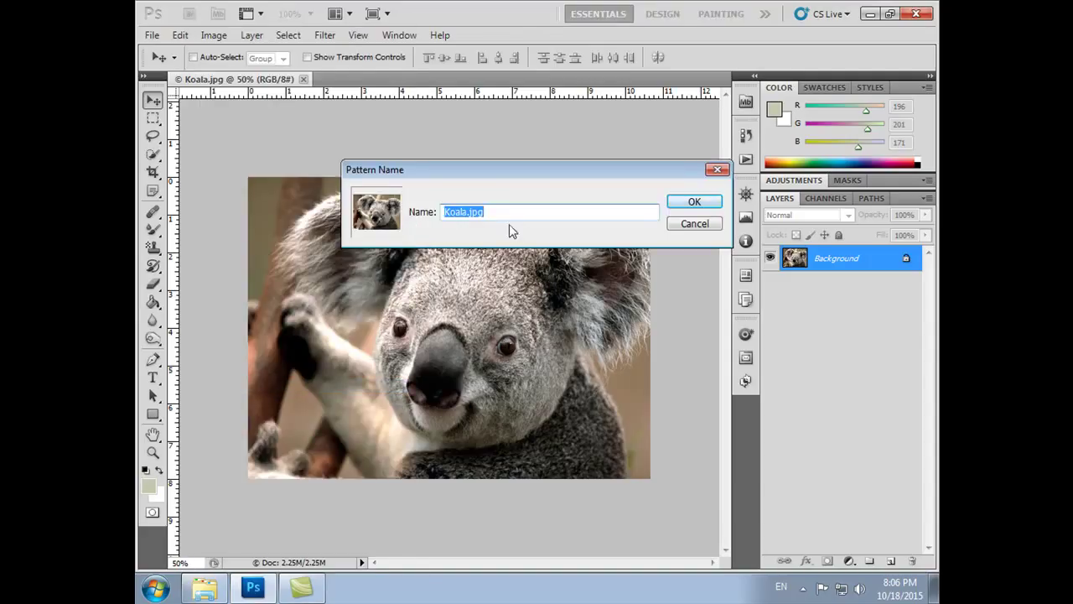
pyautogui.click(694, 224)
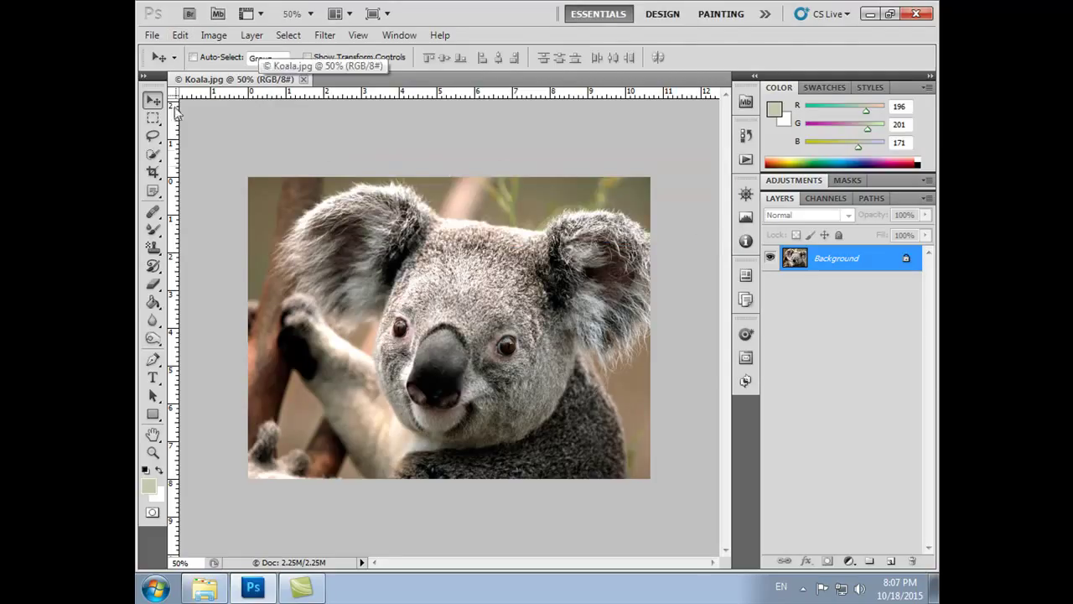
# Start a brush preset from the photo, cancel the Brush Name dialog, and reopen the Edit menu.
pyautogui.click(180, 36)
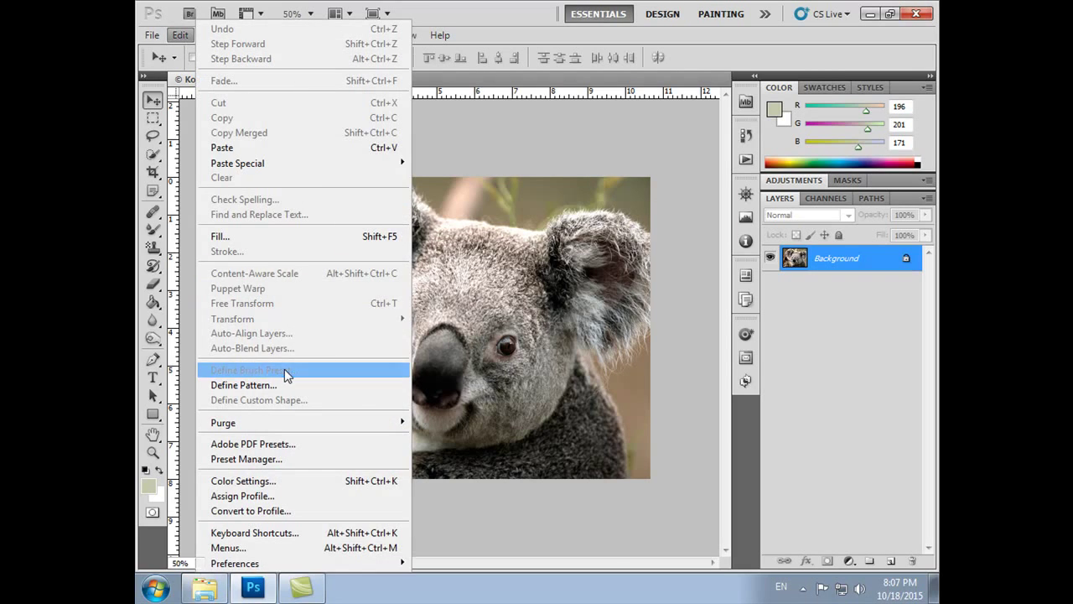
pyautogui.click(285, 375)
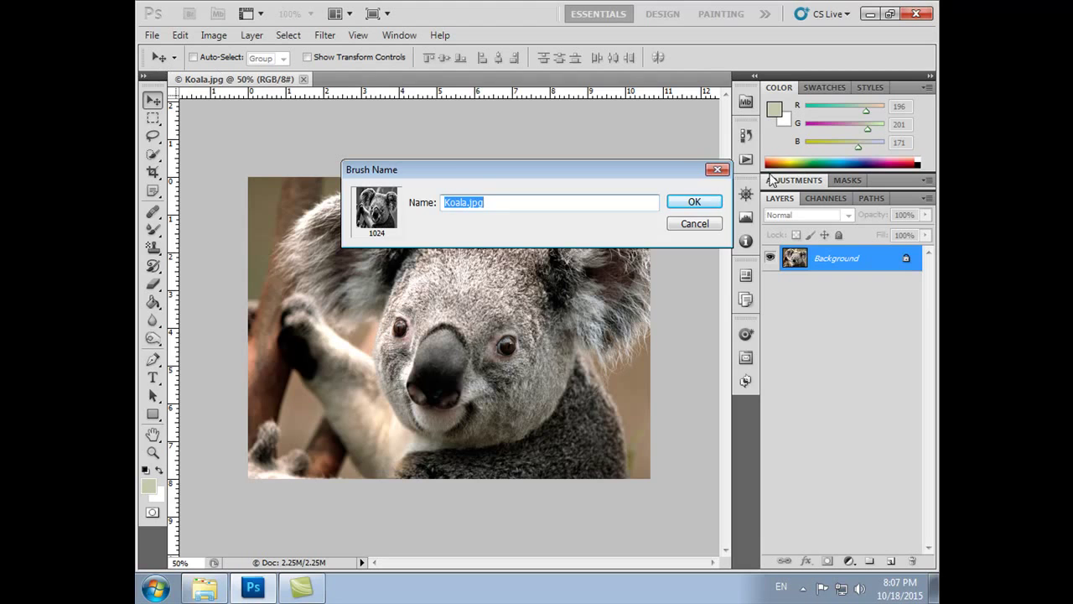
pyautogui.click(711, 225)
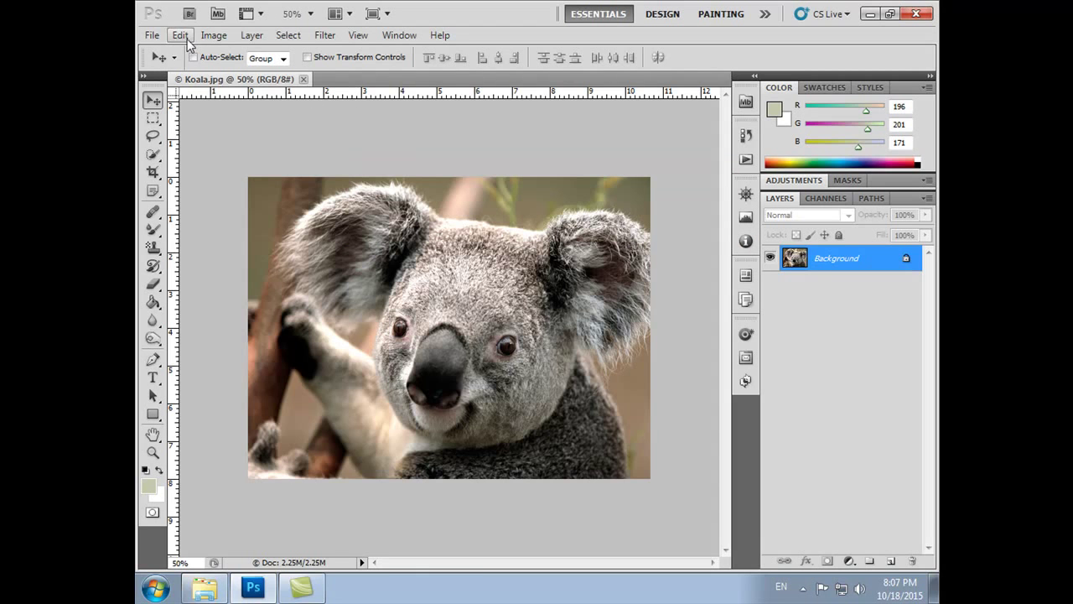
pyautogui.click(180, 36)
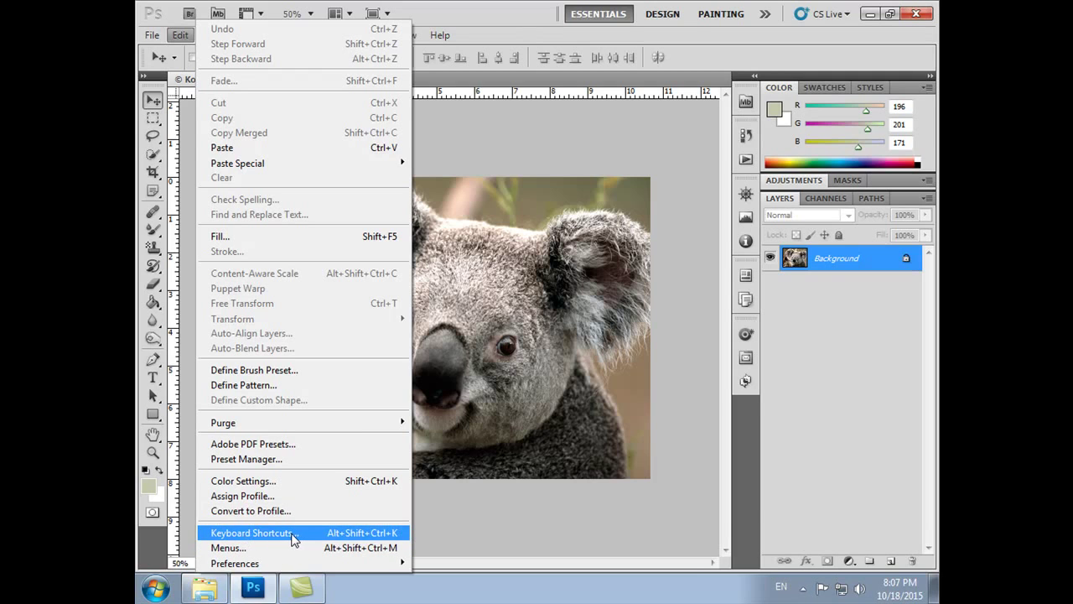
# Open Keyboard Shortcuts with the Photoshop Defaults set and expand the File command group.
pyautogui.click(293, 534)
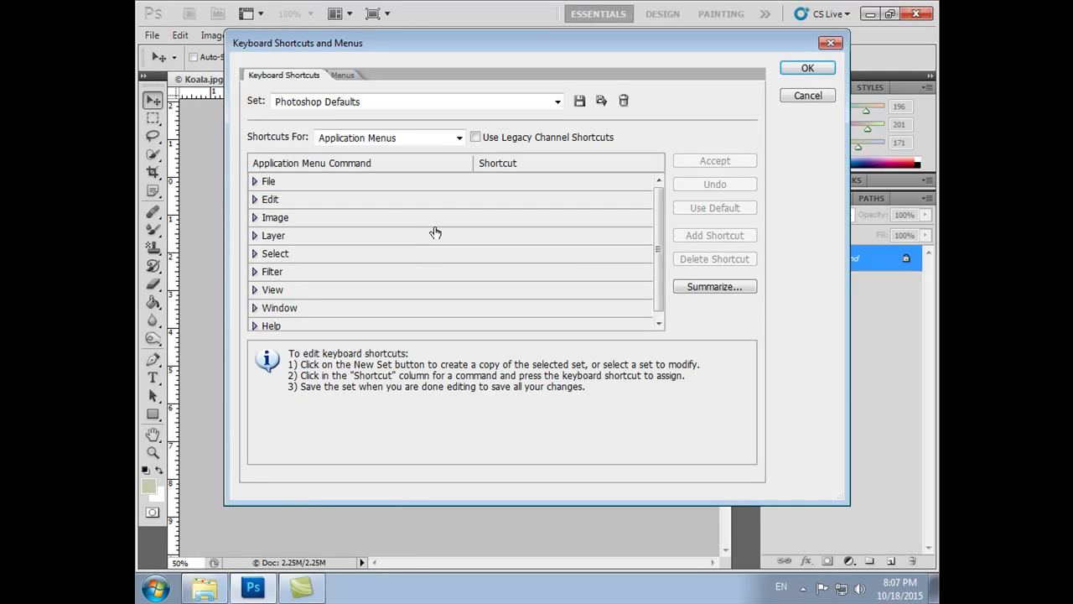
pyautogui.click(559, 101)
pyautogui.click(326, 117)
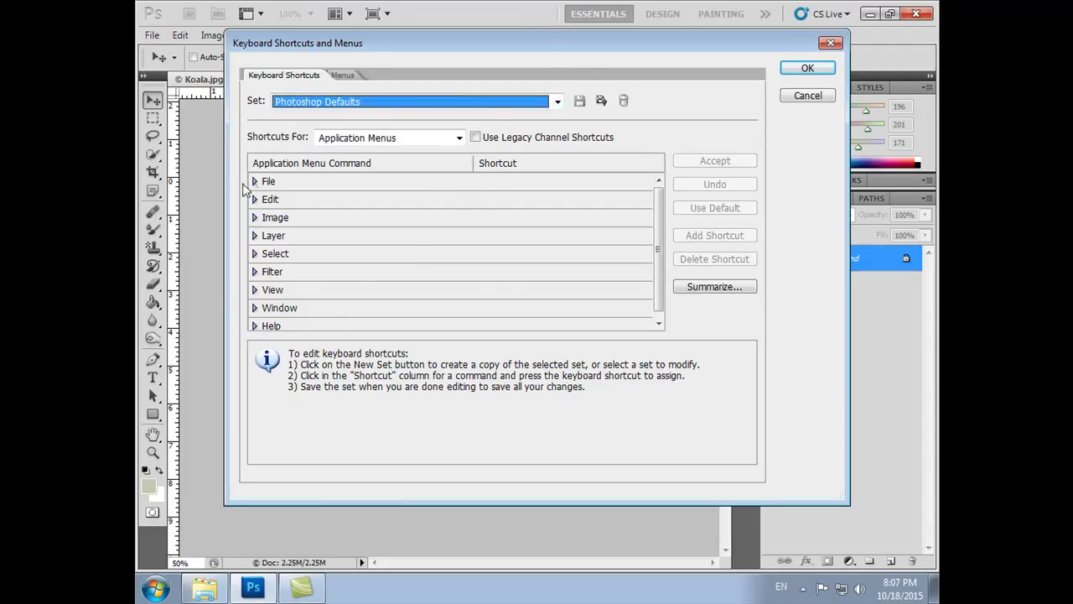
pyautogui.click(254, 182)
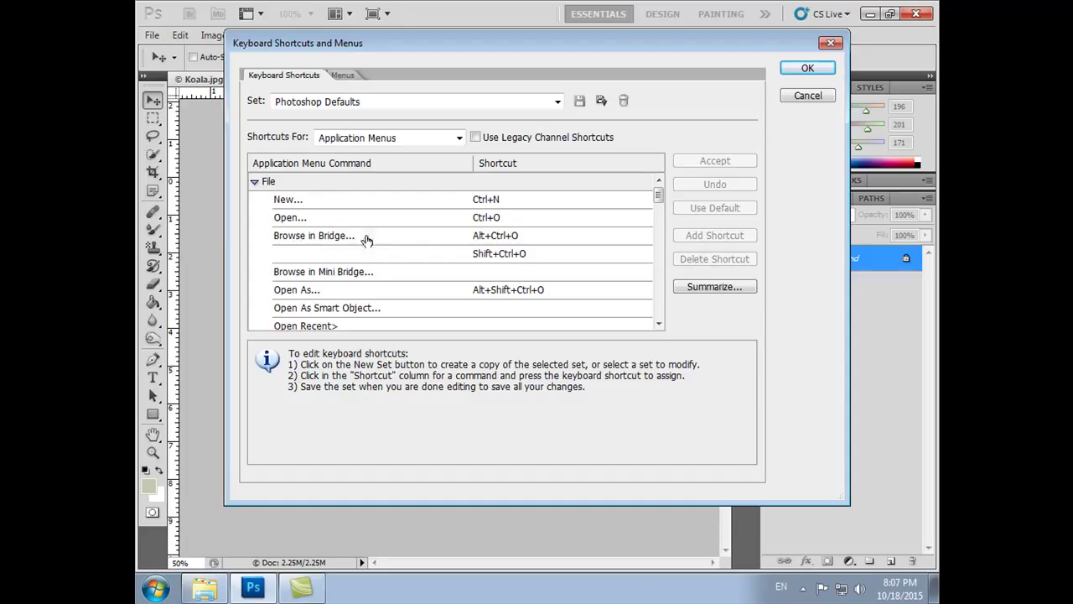
pyautogui.click(260, 186)
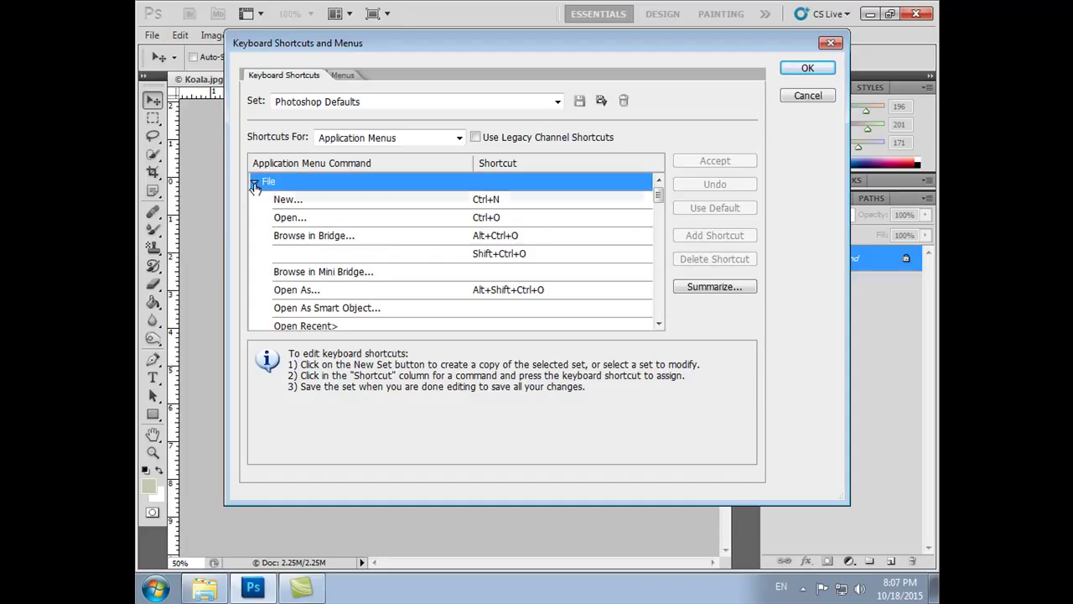
pyautogui.click(254, 182)
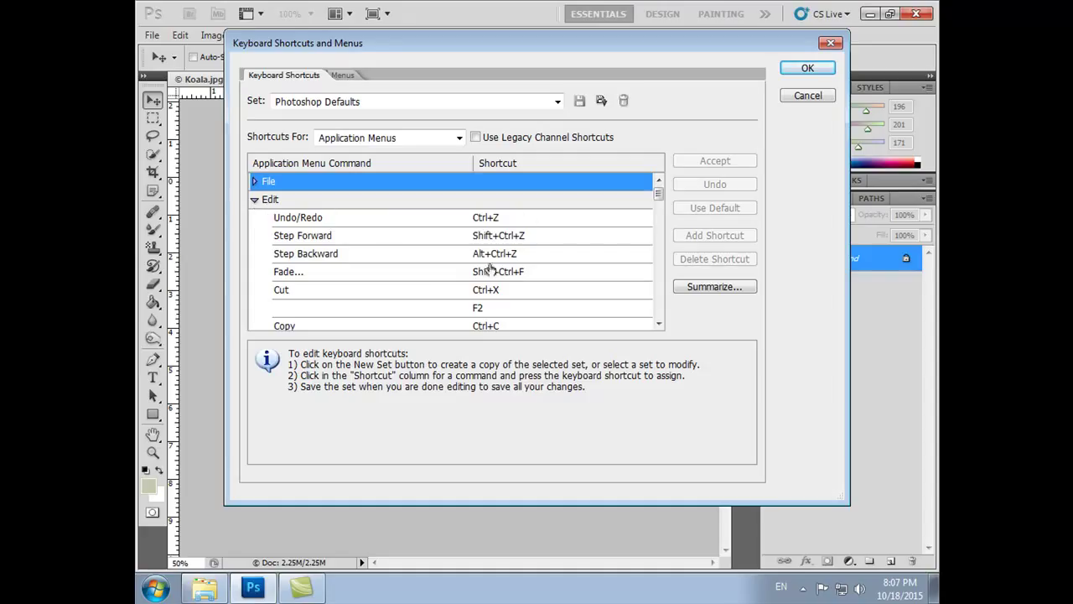
pyautogui.click(255, 200)
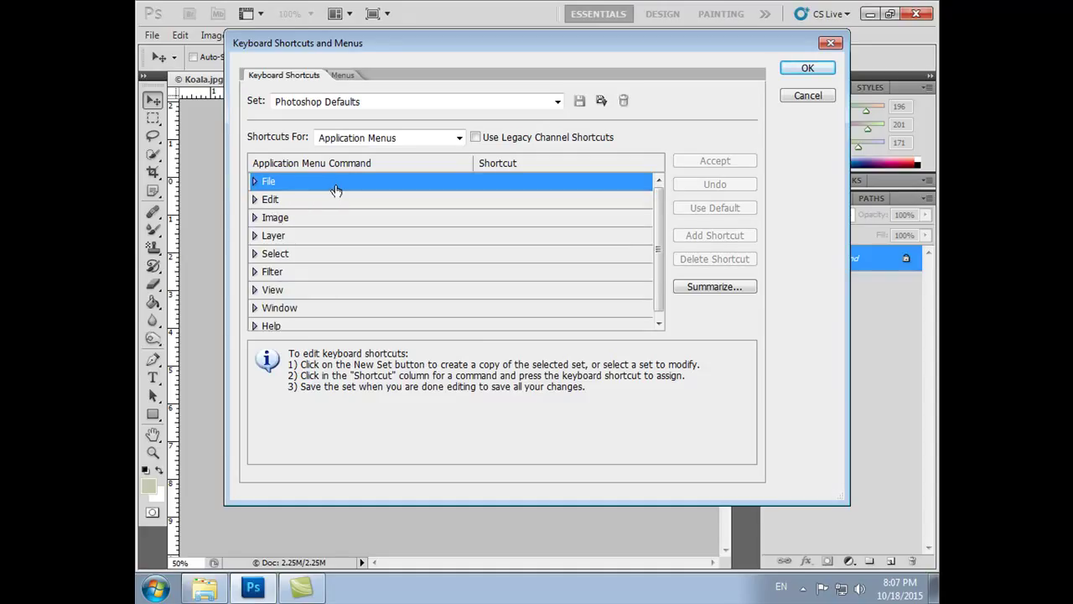
pyautogui.click(254, 181)
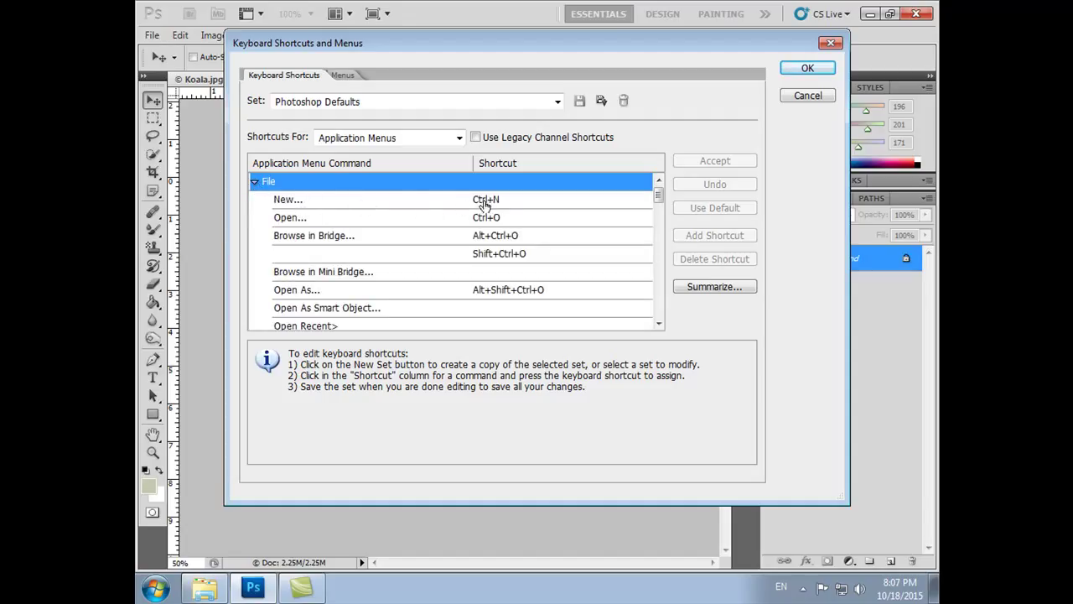
# Inspect the shortcuts for New, Open, Browse in Bridge and Open As, then show the Menus page.
pyautogui.click(485, 203)
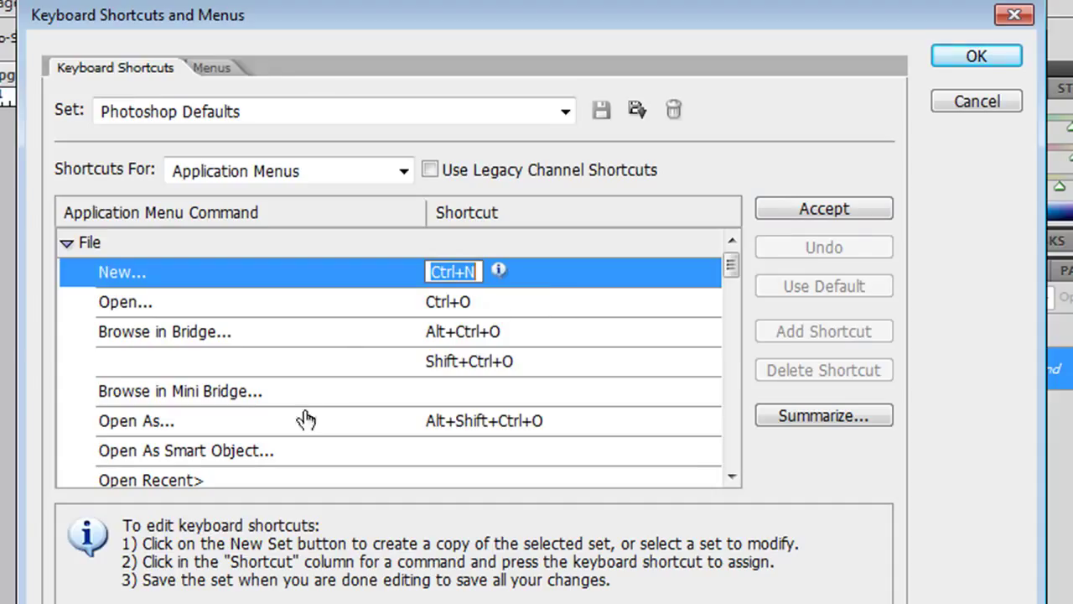
pyautogui.click(448, 304)
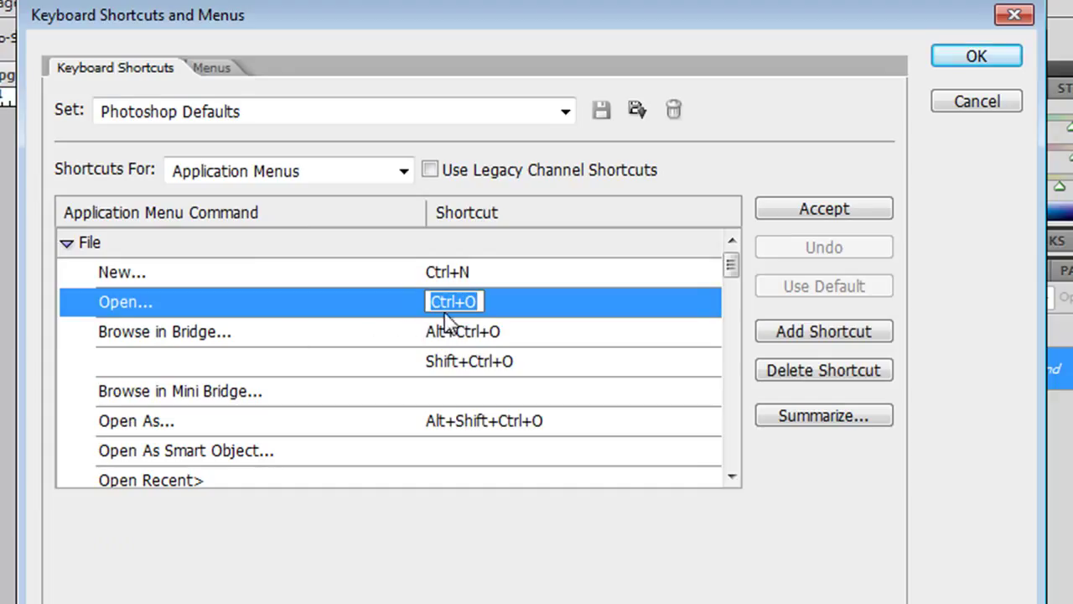
pyautogui.click(467, 335)
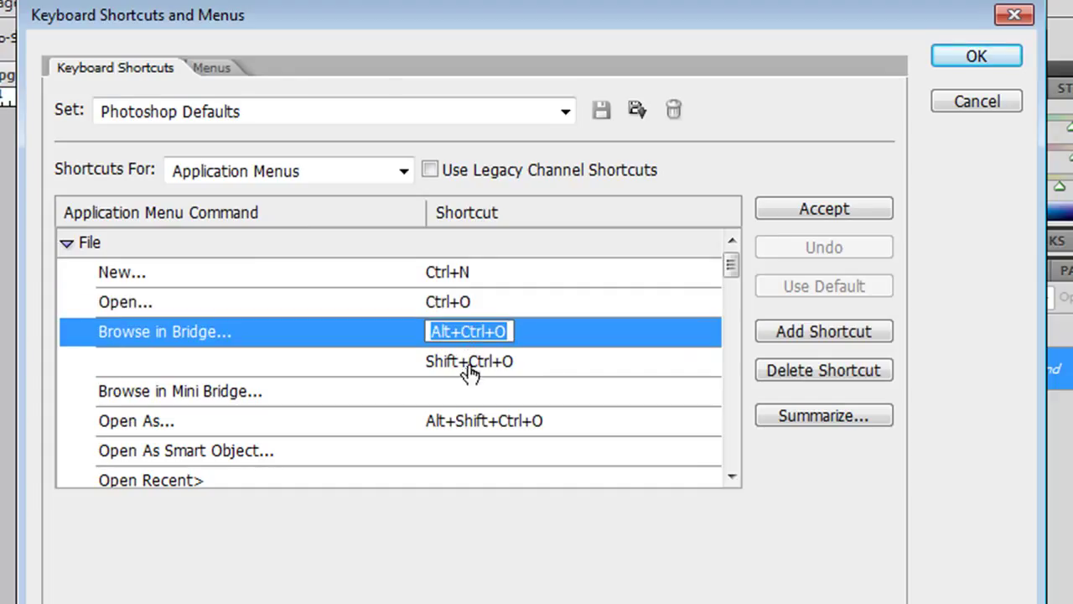
pyautogui.click(487, 366)
pyautogui.click(498, 421)
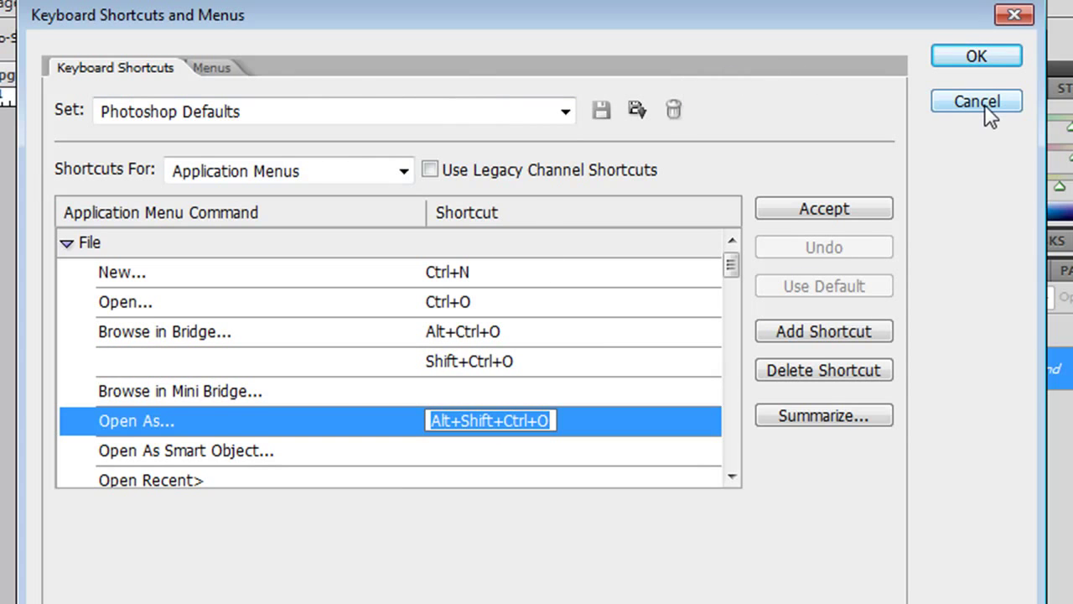
pyautogui.click(225, 71)
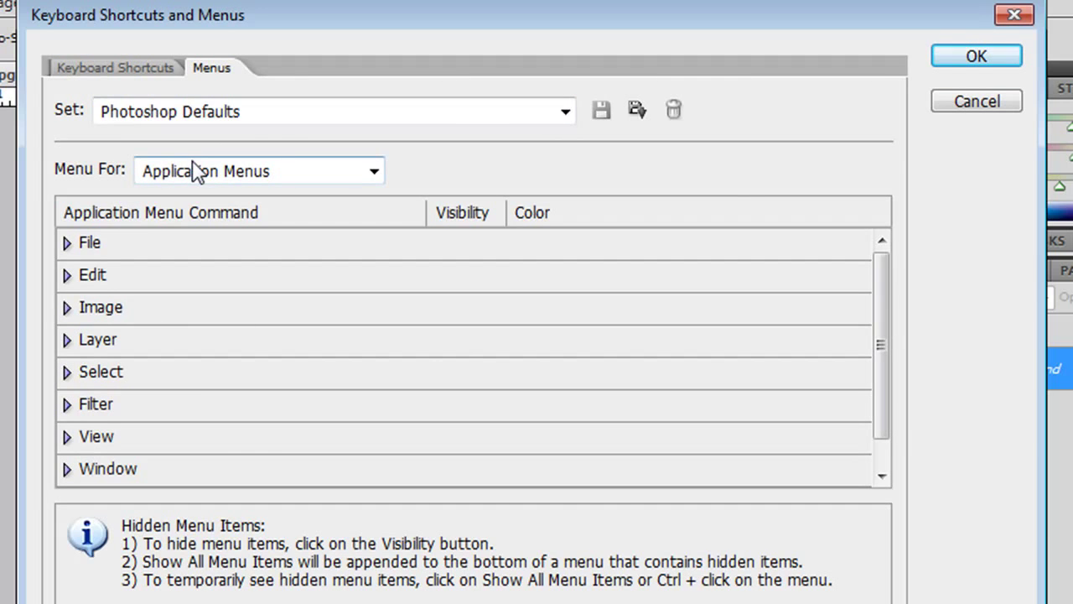
# Keep the Photoshop Defaults set and Application Menus, and expand the File menu items.
pyautogui.click(565, 111)
pyautogui.click(704, 169)
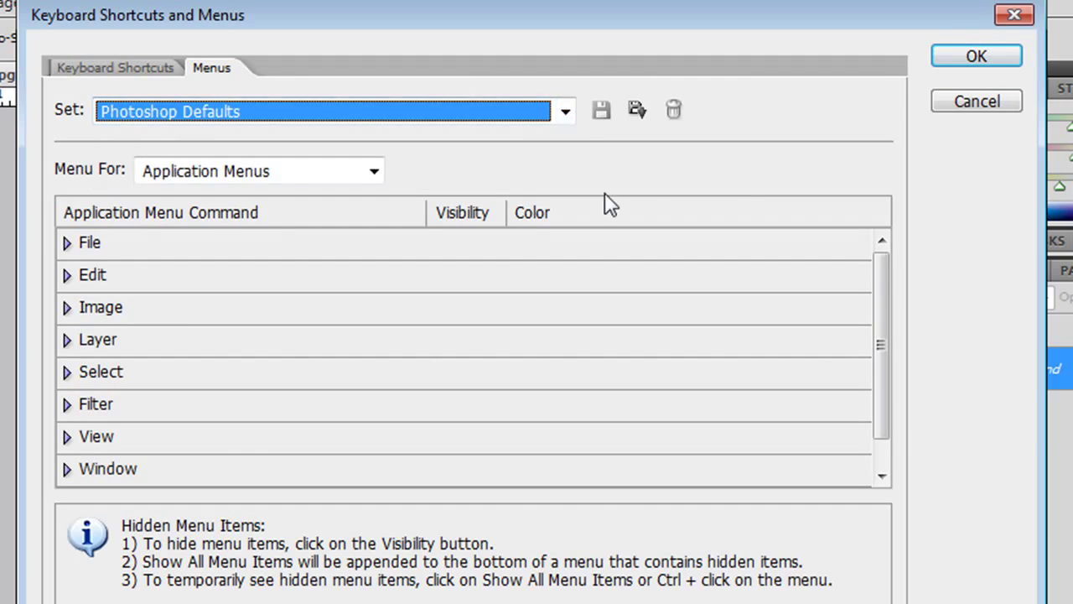
pyautogui.click(374, 172)
pyautogui.click(645, 177)
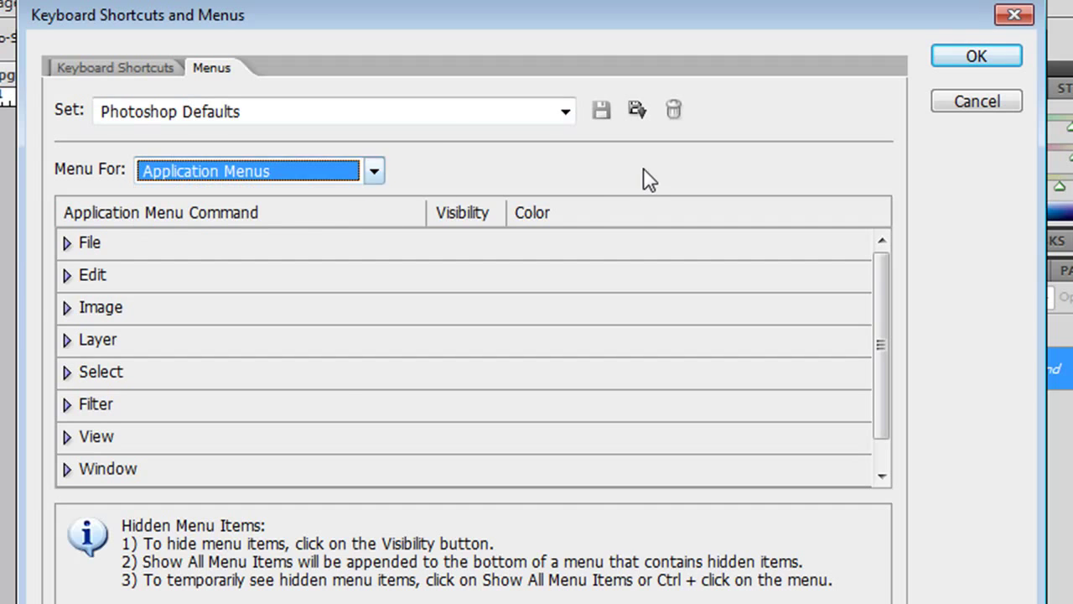
pyautogui.click(67, 243)
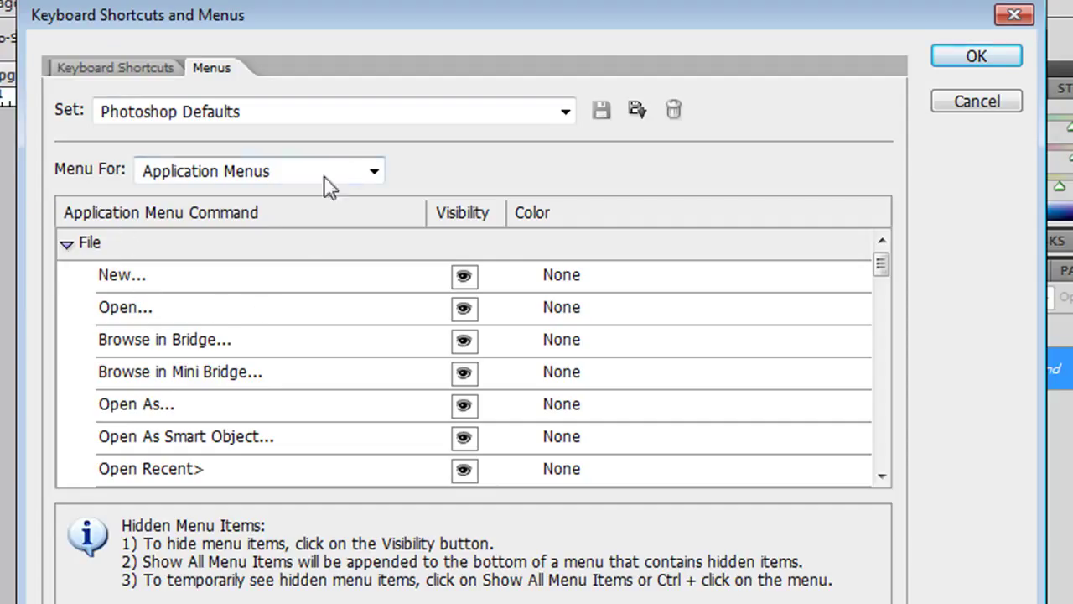
pyautogui.moveTo(884, 267)
pyautogui.mouseDown()
pyautogui.moveTo(882, 453)
pyautogui.moveTo(908, 273)
pyautogui.mouseUp()
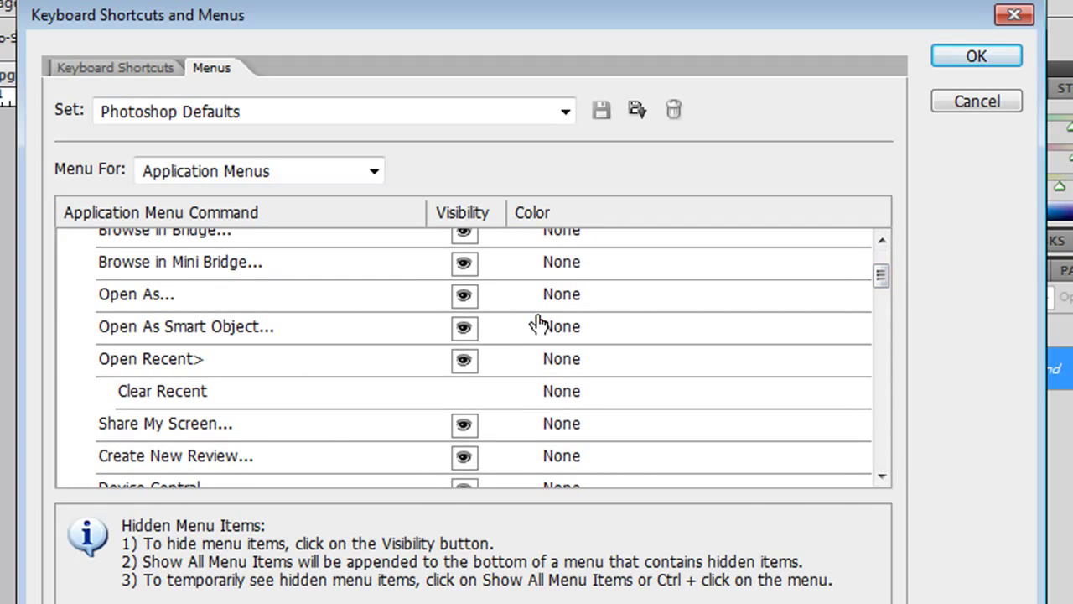
pyautogui.moveTo(881, 267)
pyautogui.mouseDown()
pyautogui.moveTo(884, 295)
pyautogui.moveTo(888, 263)
pyautogui.mouseUp()
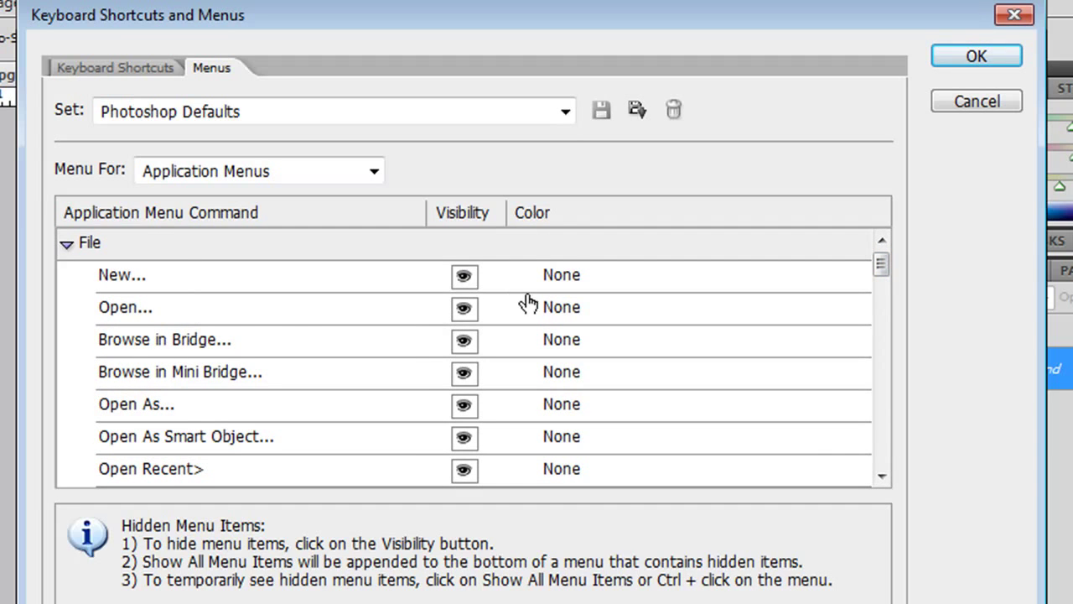
# Leave the Open command's colour at None and hide Open from the File menu.
pyautogui.click(560, 312)
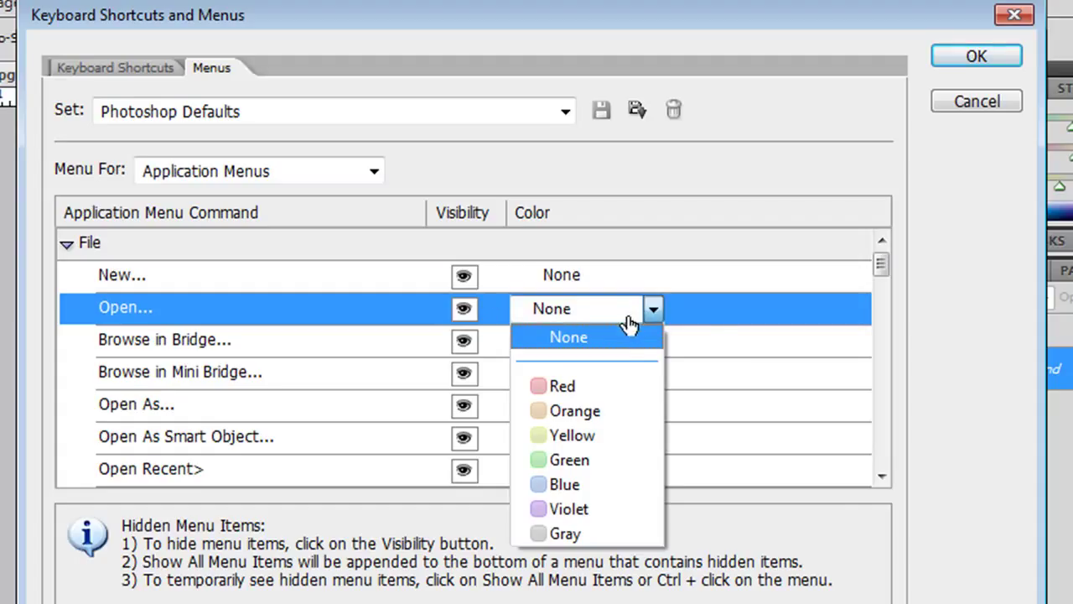
pyautogui.click(711, 317)
pyautogui.click(710, 313)
pyautogui.click(462, 310)
pyautogui.click(483, 262)
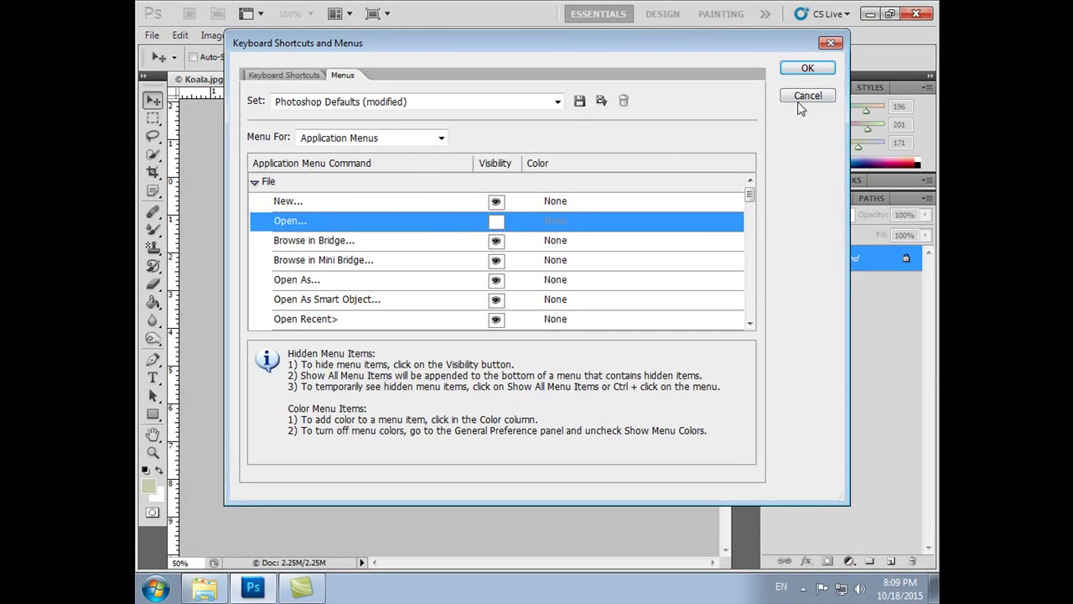
pyautogui.click(807, 69)
# Turn the Open command's visibility back on and confirm Open appears in the File menu.
pyautogui.click(152, 36)
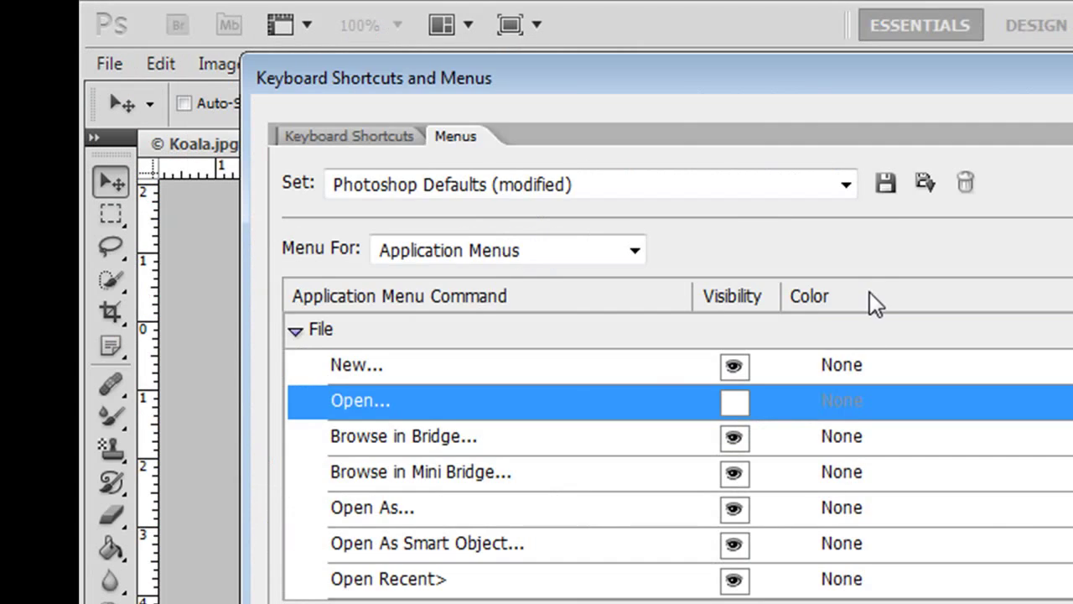
pyautogui.click(732, 405)
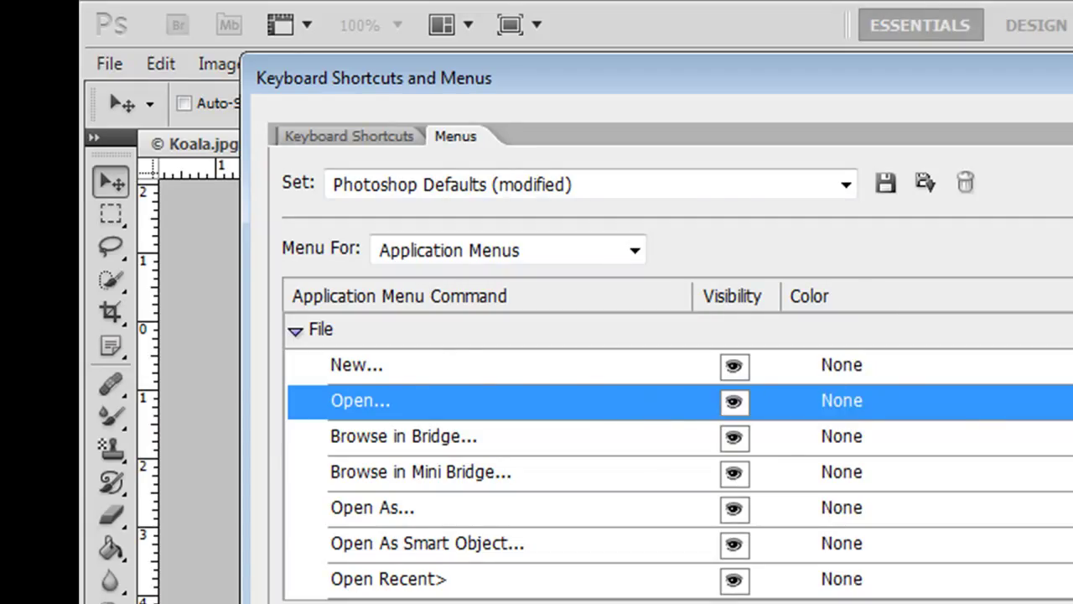
pyautogui.click(107, 67)
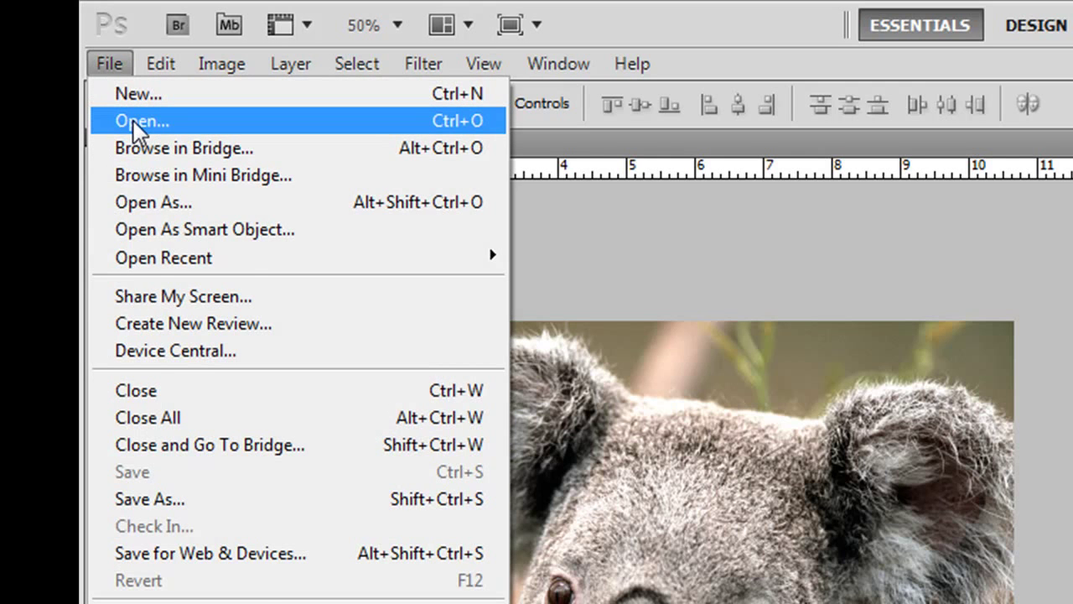
pyautogui.click(170, 64)
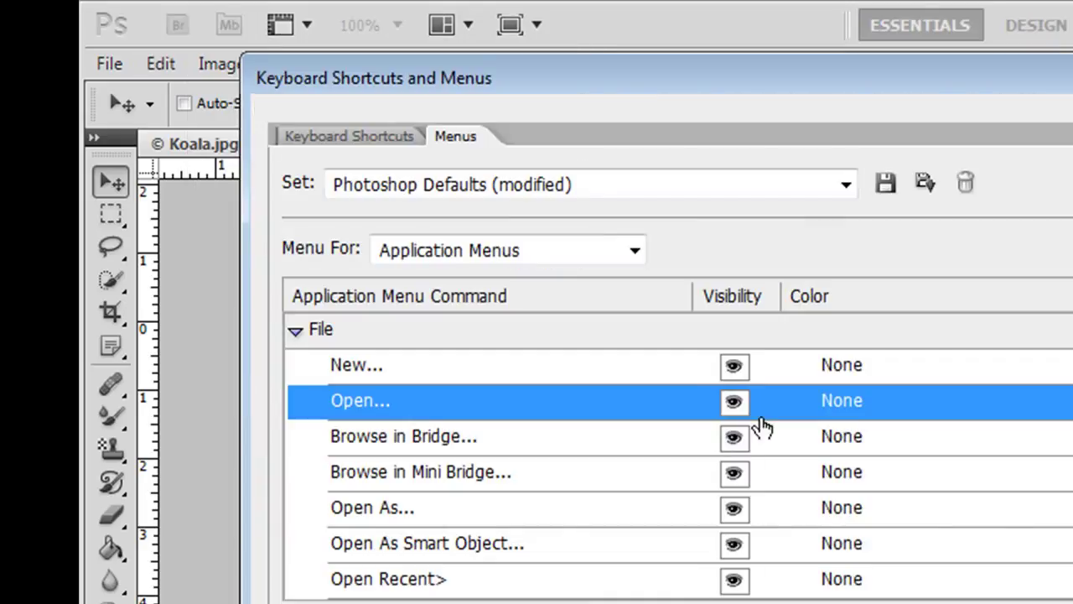
# Colour the Open command Violet and check it in the File menu.
pyautogui.click(852, 403)
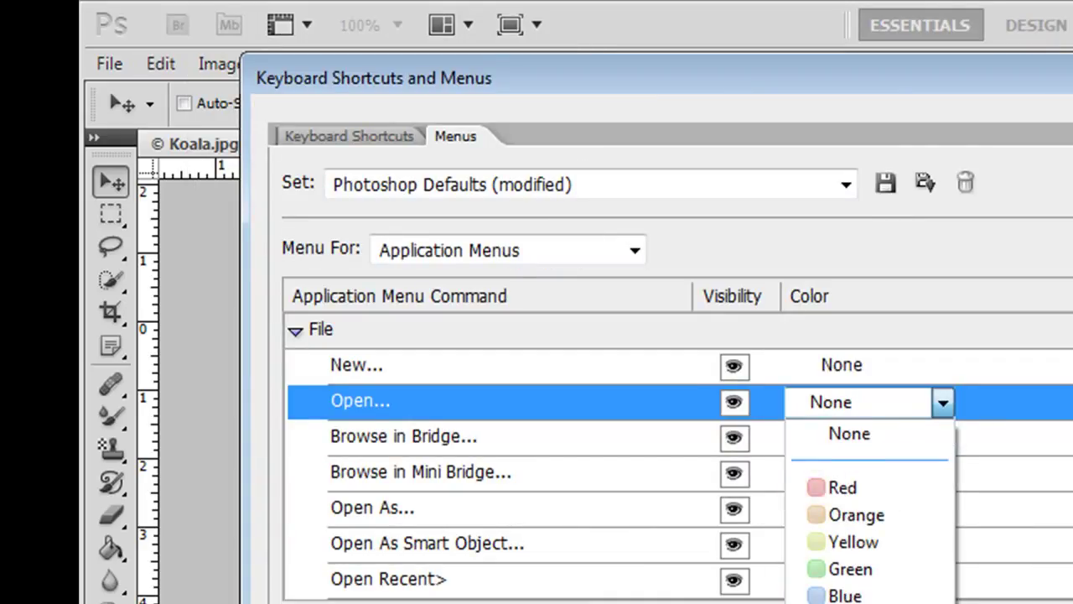
pyautogui.click(855, 600)
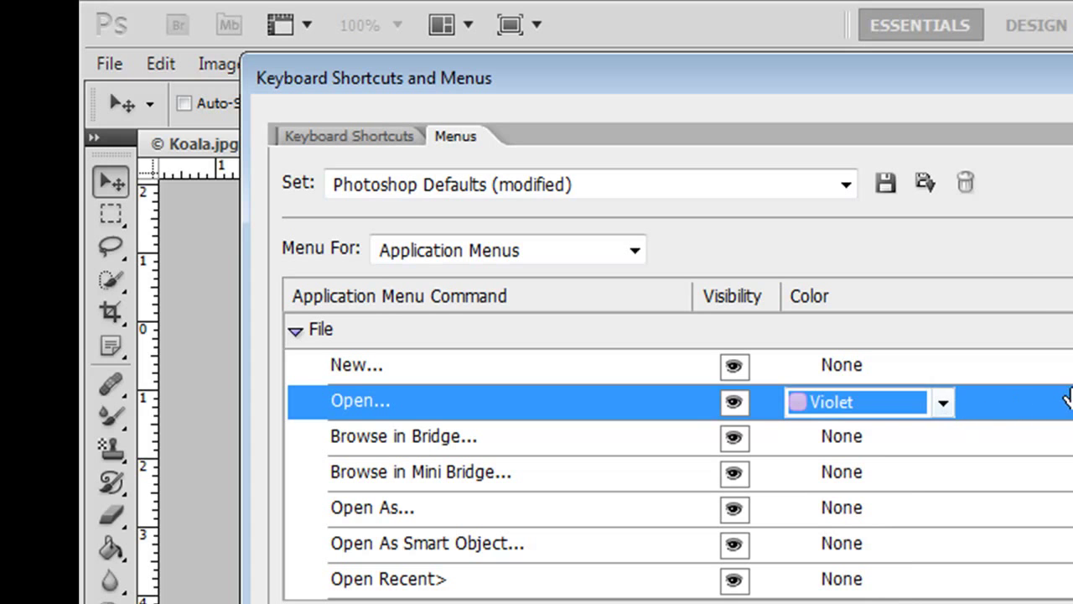
pyautogui.press('Return')
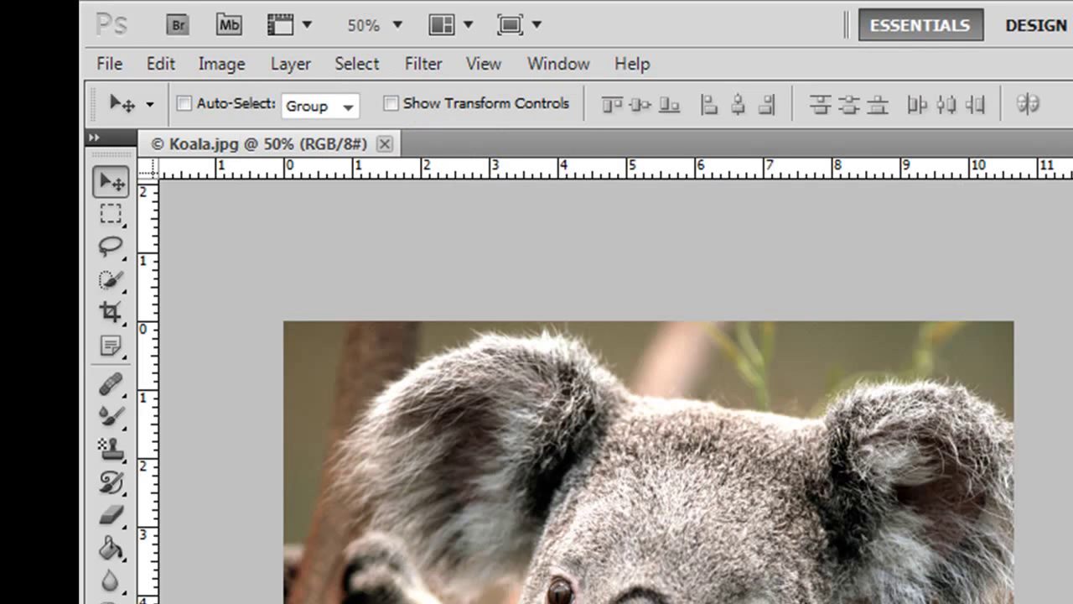
pyautogui.click(99, 66)
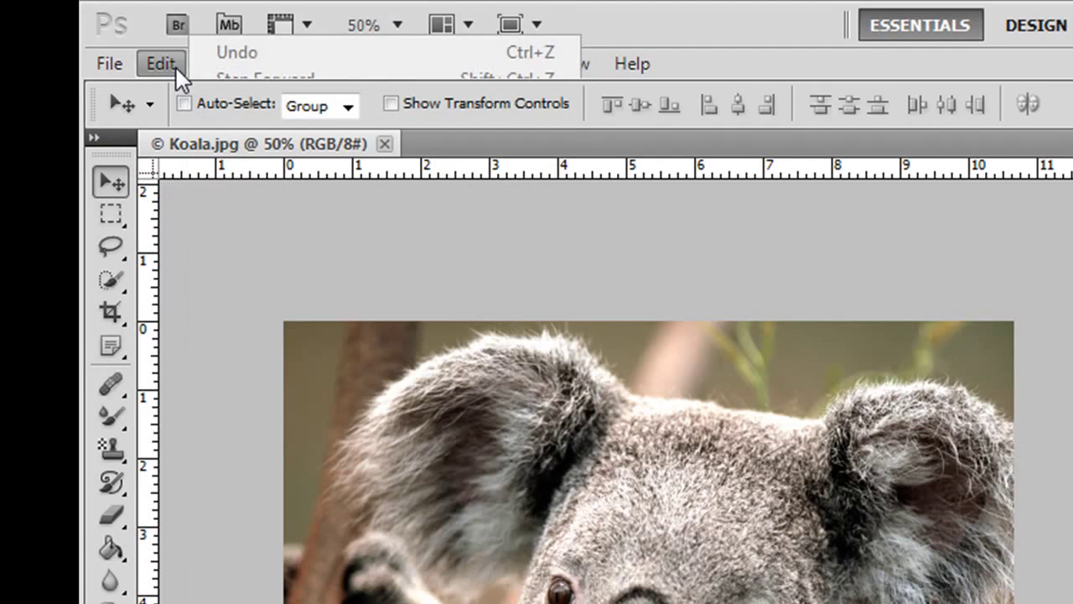
pyautogui.click(164, 71)
# Reopen menu customisation with Ctrl+Alt+Shift+K and set the Open command's colour back to None.
pyautogui.click(165, 72)
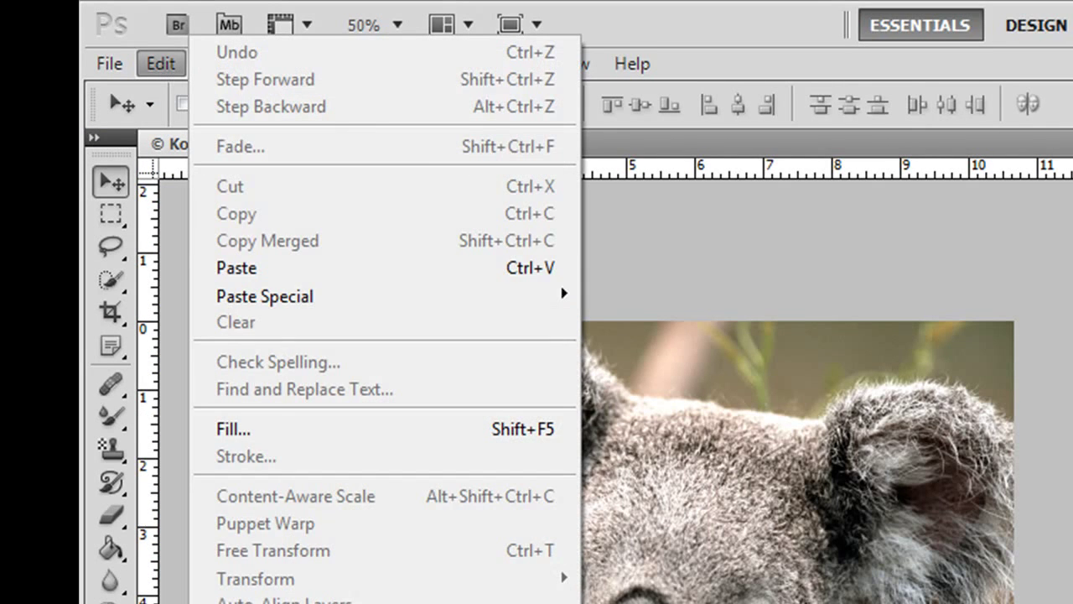
pyautogui.hotkey('ctrl', 'alt', 'shift', 'k')
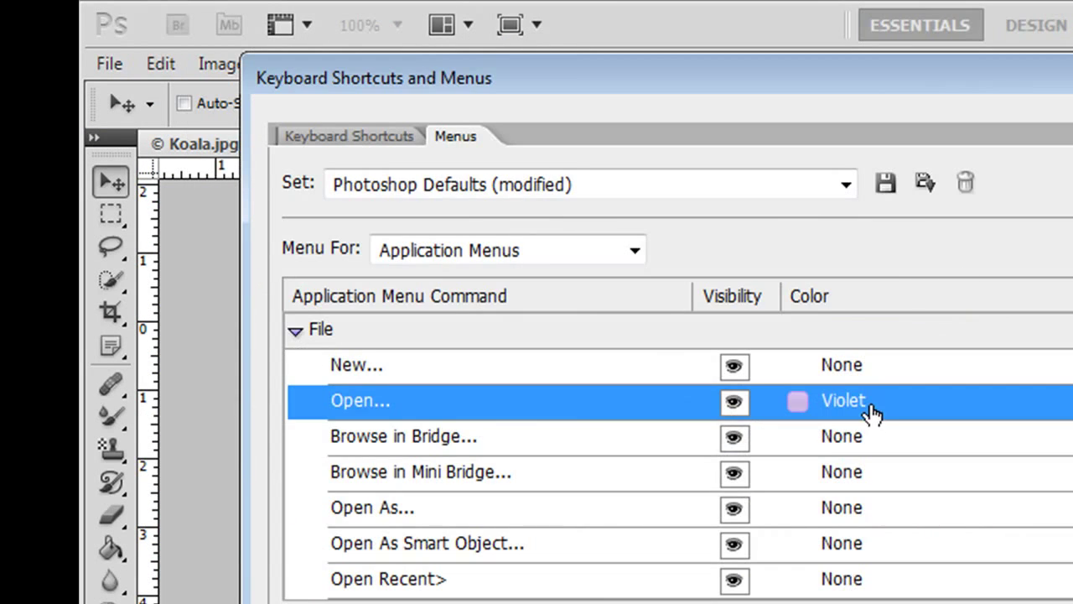
pyautogui.click(905, 410)
pyautogui.click(915, 436)
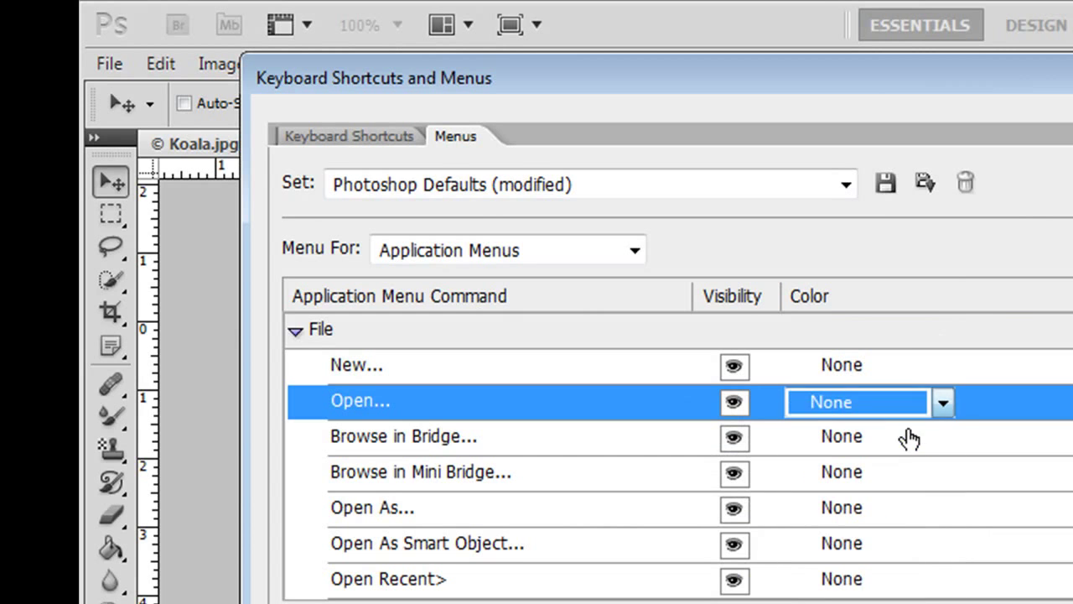
pyautogui.press('Return')
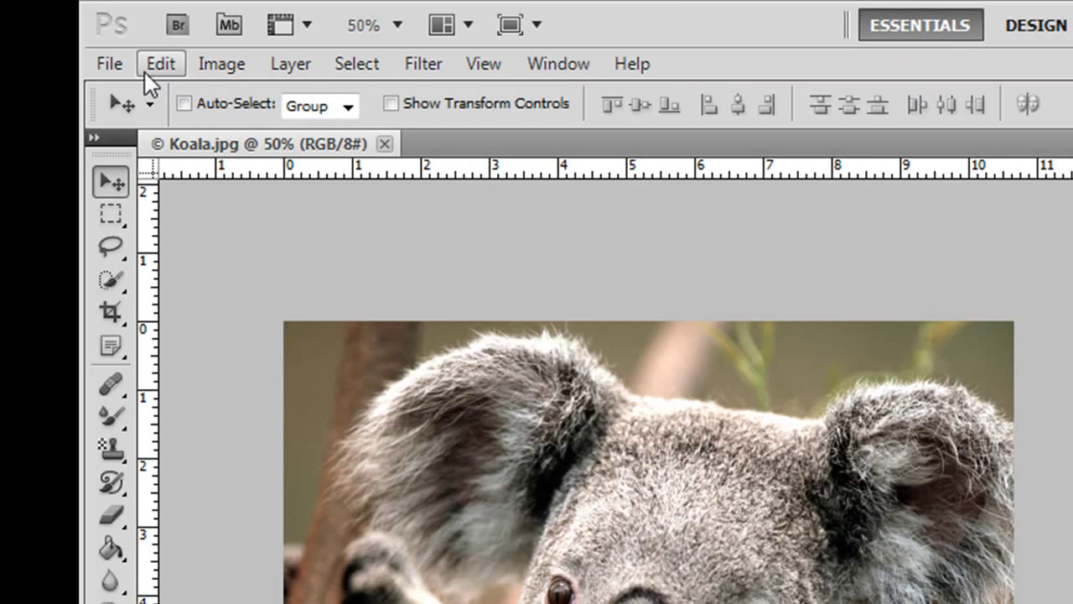
# Reopen the menu settings with Ctrl+Alt+Shift+M and collapse the File command group.
pyautogui.click(157, 66)
pyautogui.hotkey('ctrl', 'alt', 'shift', 'm')
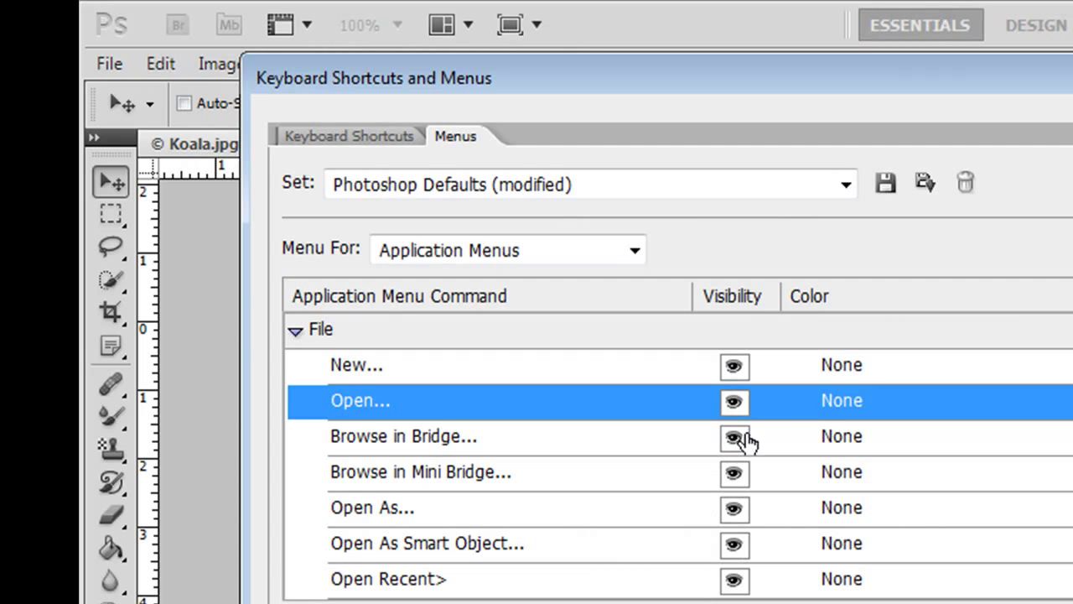
pyautogui.scroll(-10, 671, 457)
pyautogui.scroll(-5, 670, 456)
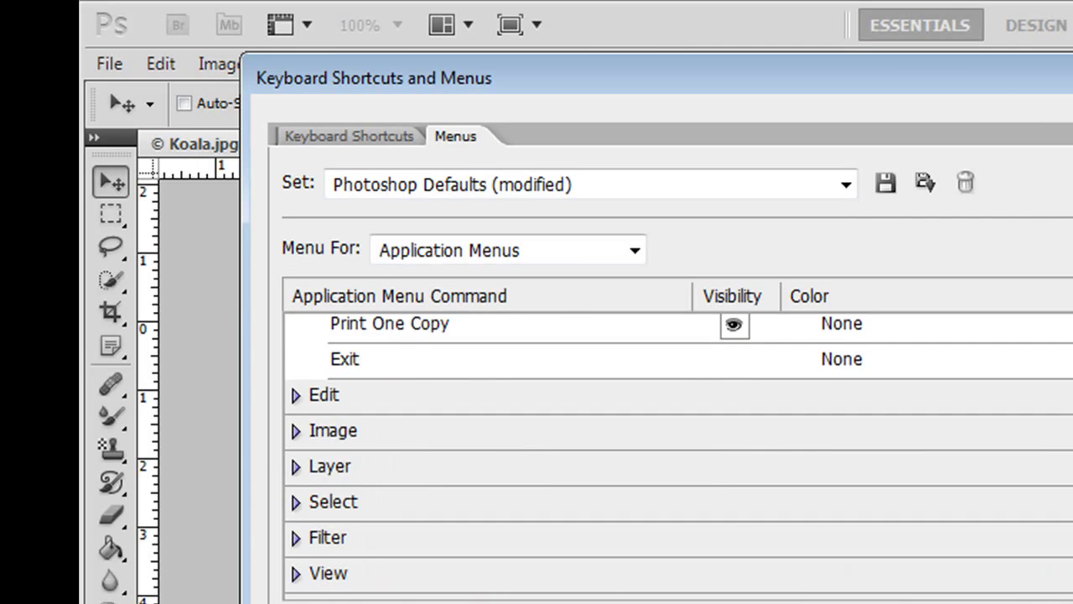
pyautogui.scroll(2, 671, 456)
pyautogui.scroll(15, 670, 457)
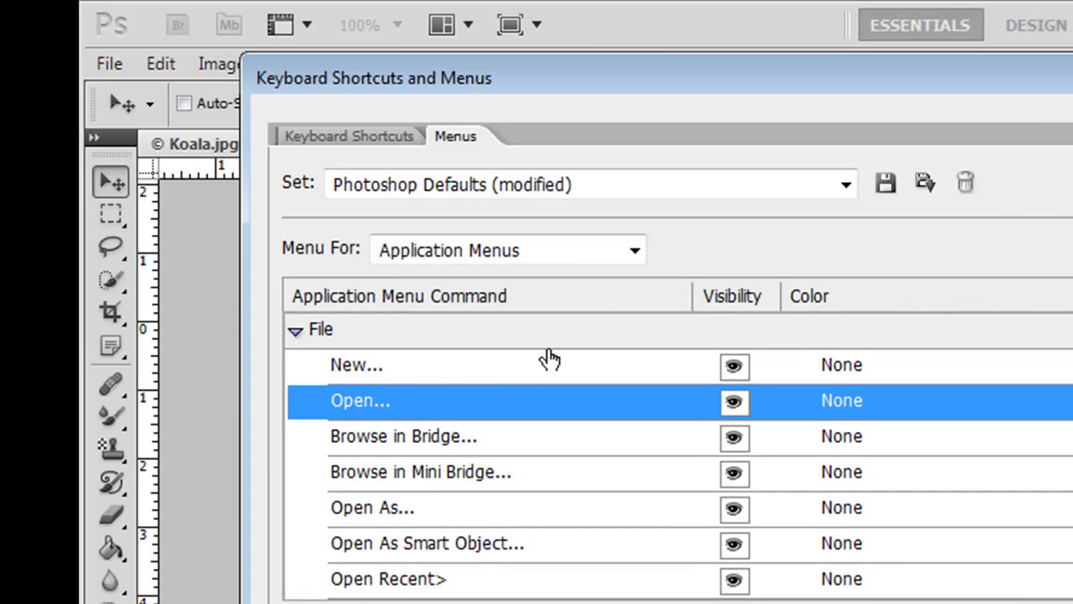
pyautogui.click(296, 331)
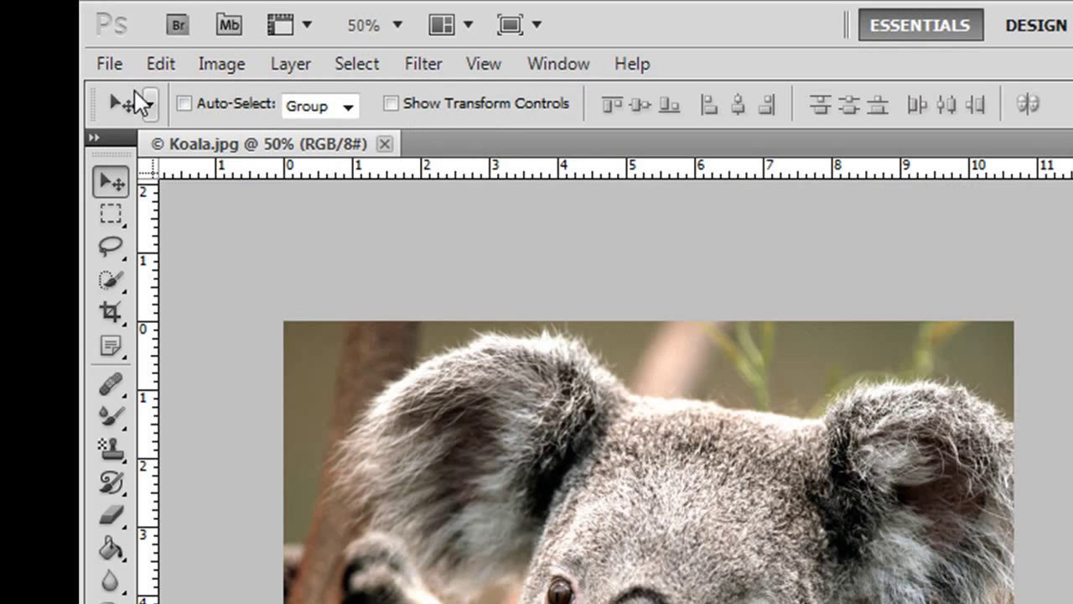
pyautogui.click(120, 67)
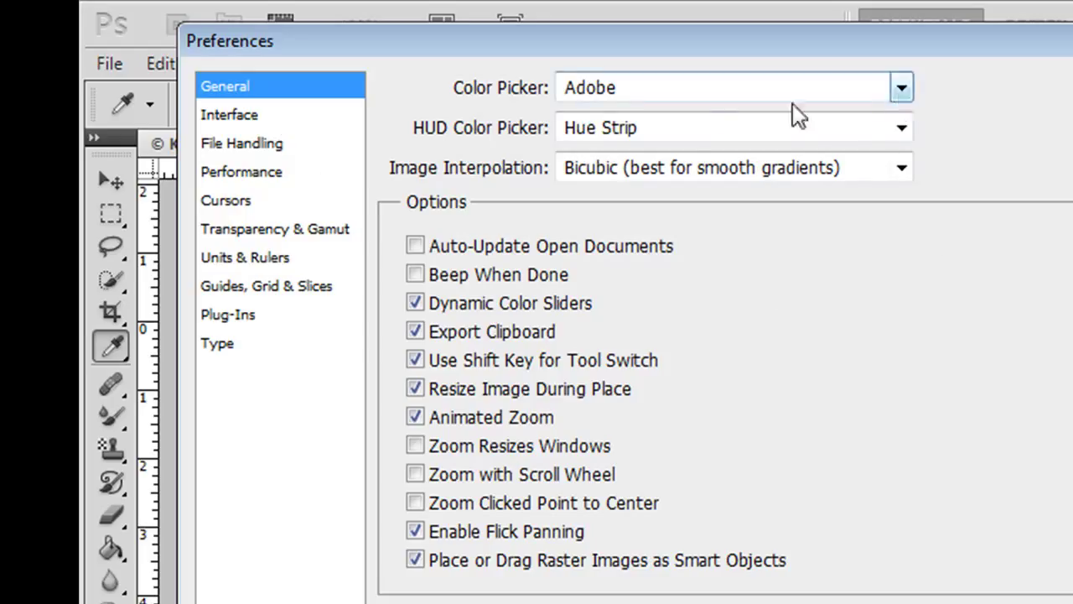
# Keep Adobe Color Picker, Hue Strip HUD picker and Bicubic interpolation, then view Interface preferences.
pyautogui.click(902, 89)
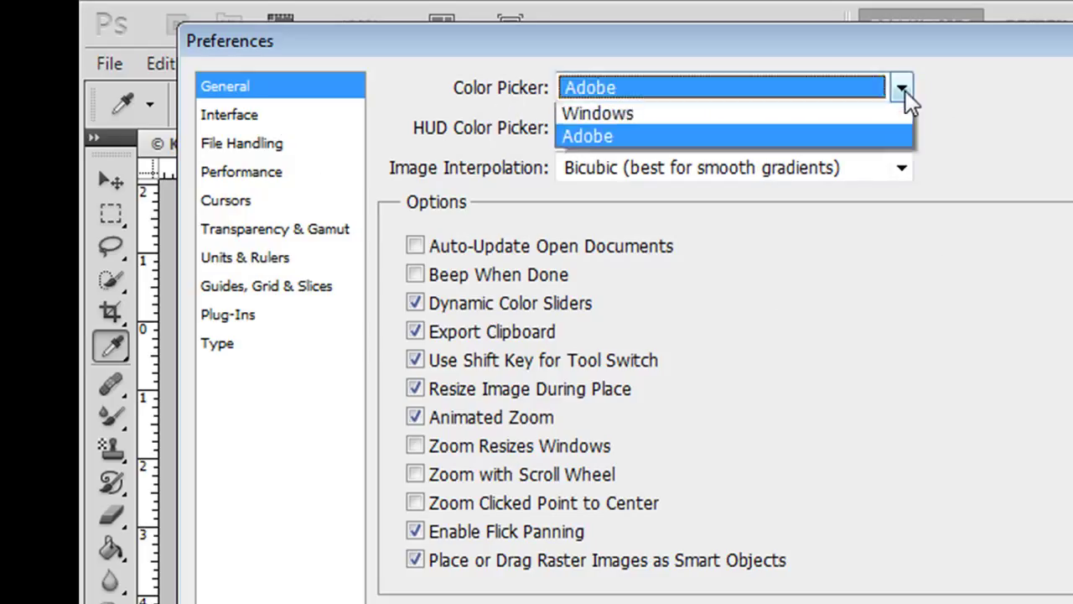
pyautogui.click(906, 91)
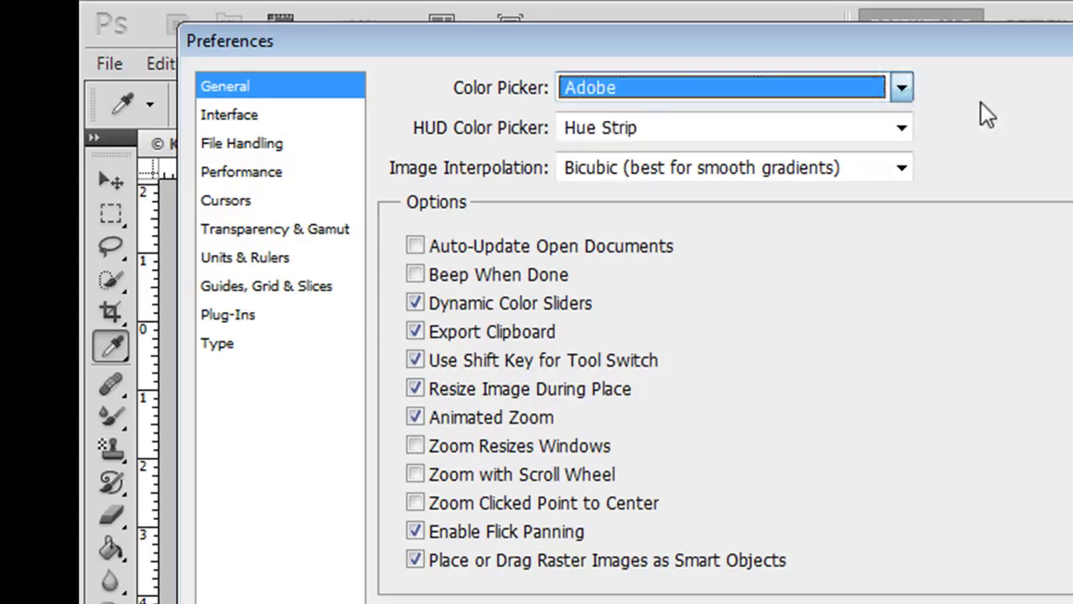
pyautogui.click(902, 130)
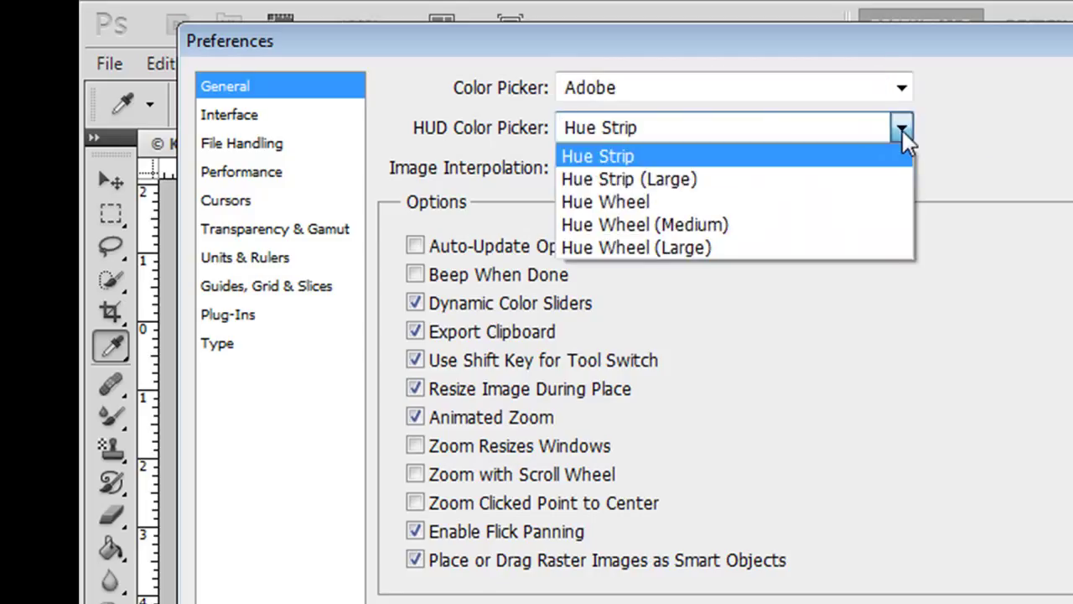
pyautogui.click(1043, 141)
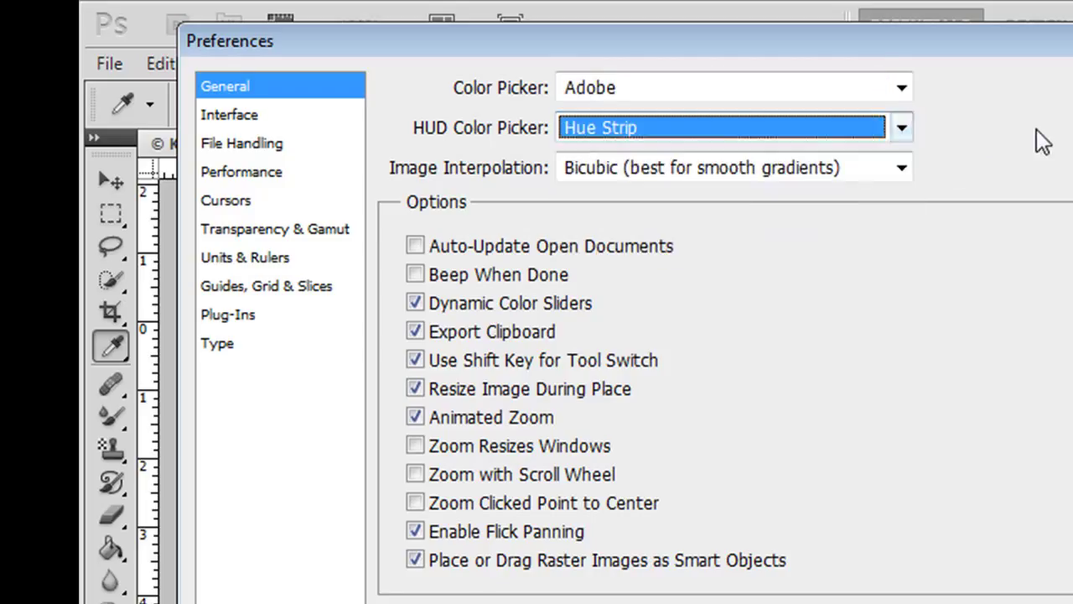
pyautogui.click(902, 170)
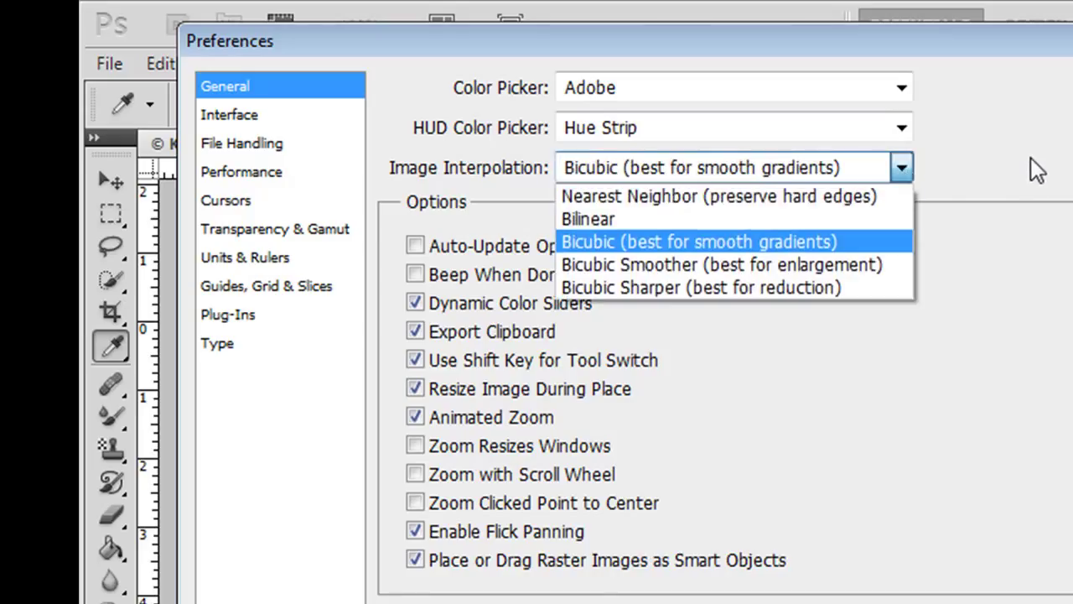
pyautogui.click(1036, 170)
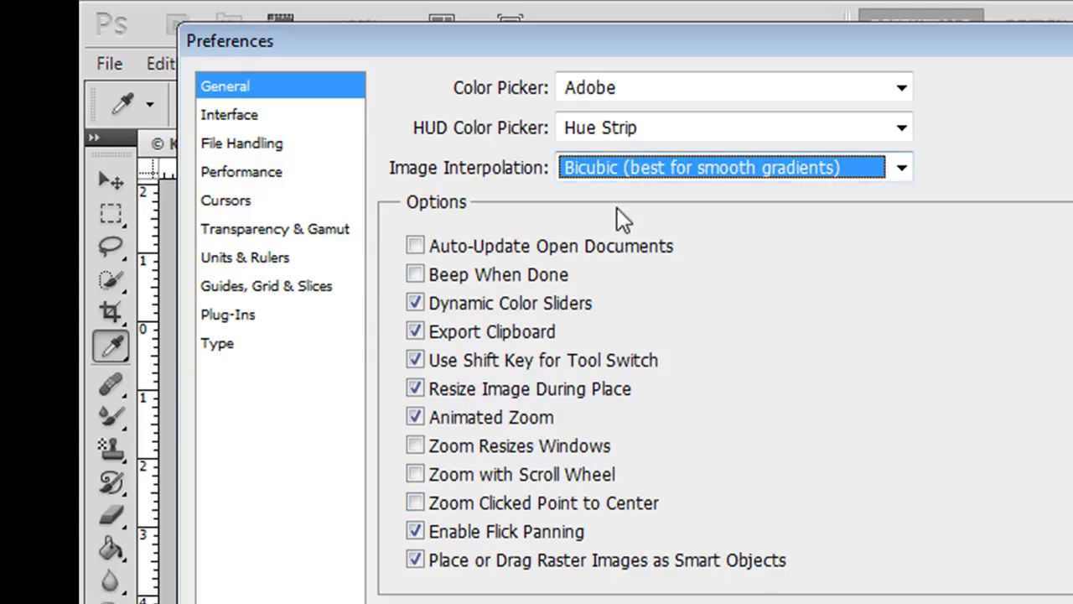
pyautogui.click(245, 121)
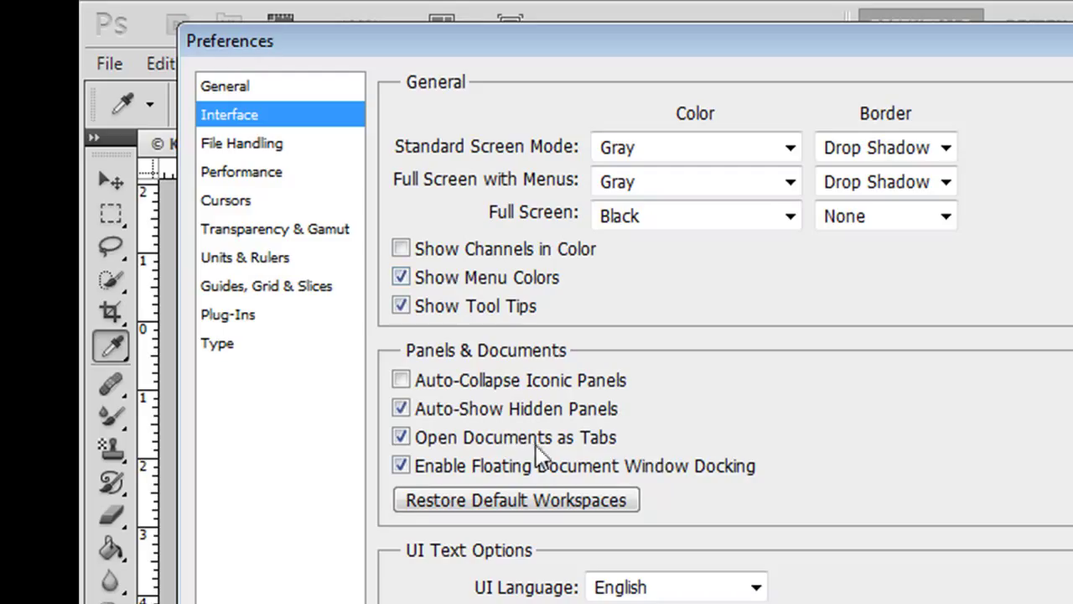
# View the File Handling preferences, then the Performance page.
pyautogui.click(269, 149)
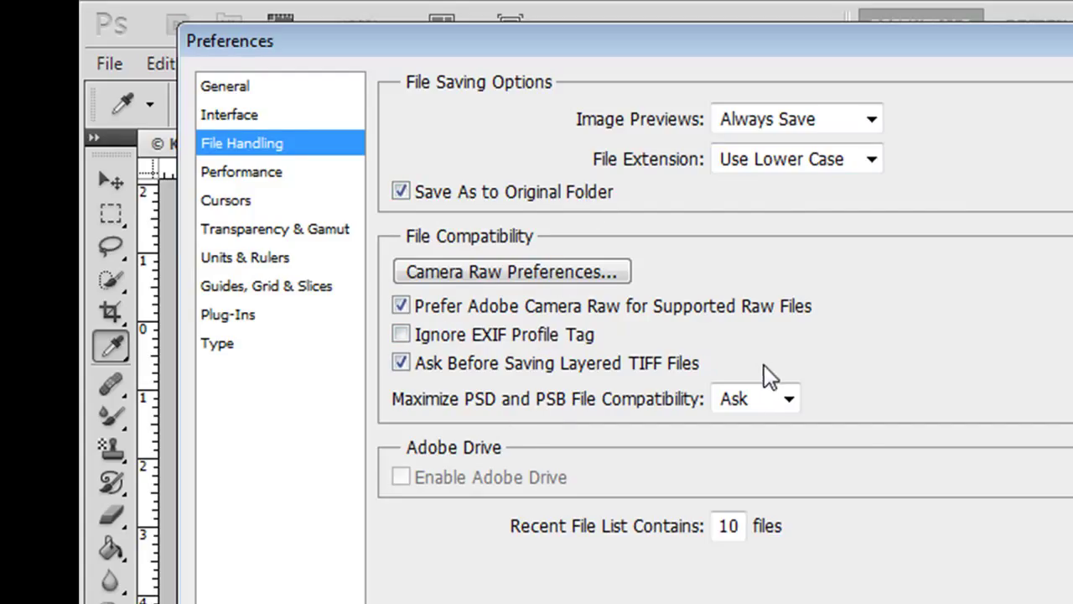
pyautogui.click(273, 174)
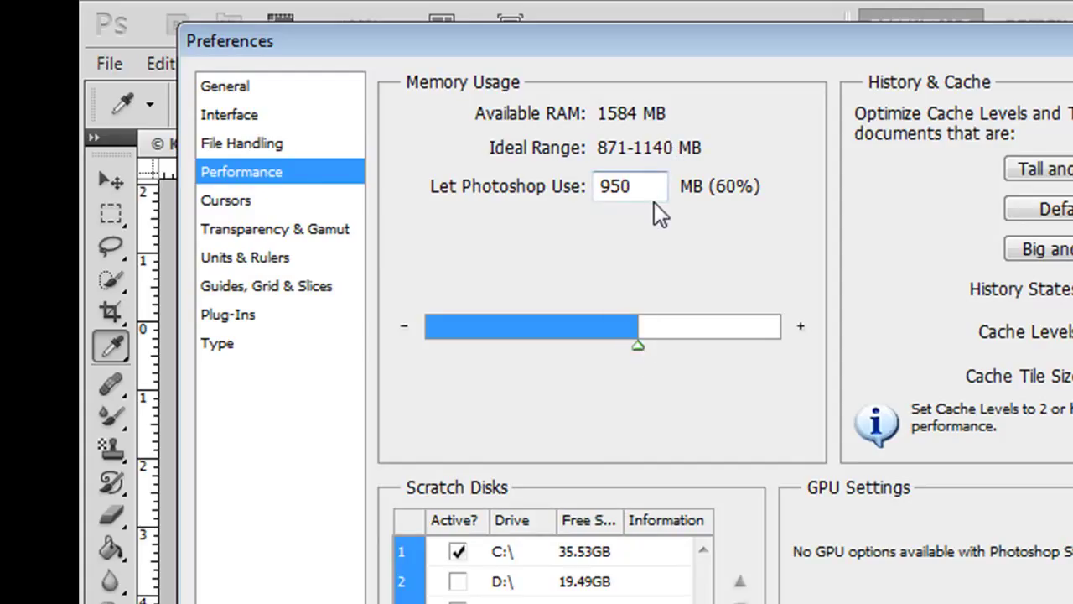
# Raise Photoshop's memory allowance to 1075 MB, return it to about 948 MB, then view Cursors.
pyautogui.moveTo(638, 349); pyautogui.dragTo(667, 349)
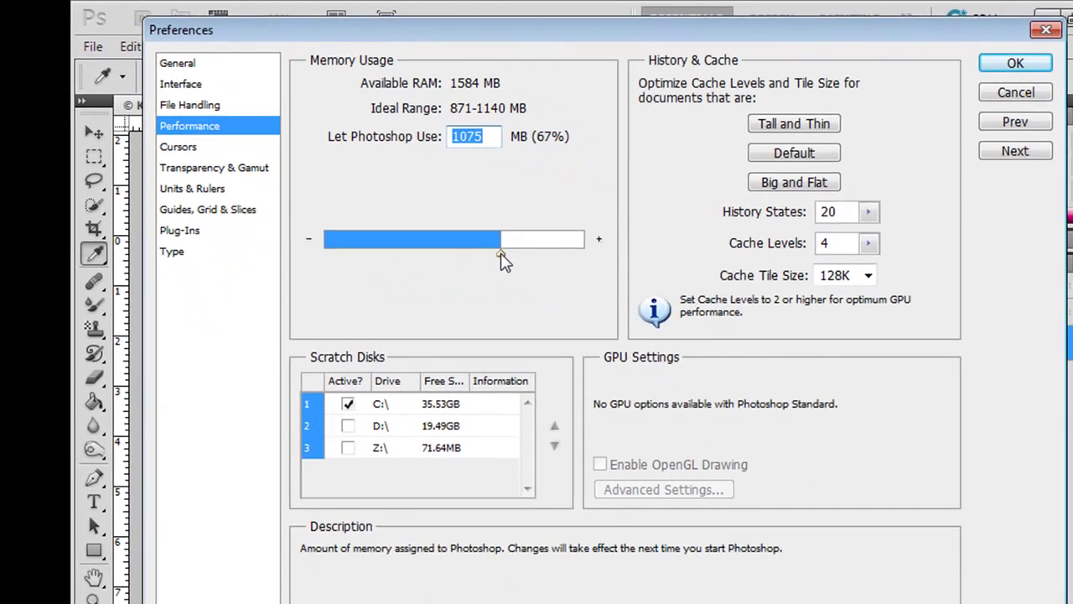
pyautogui.moveTo(499, 250); pyautogui.dragTo(463, 250)
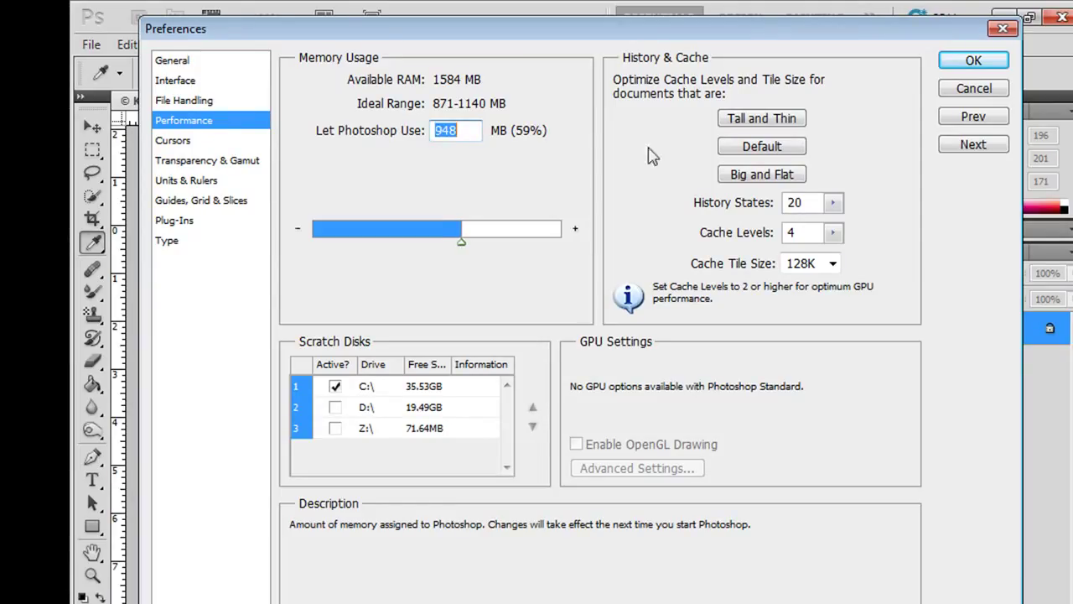
pyautogui.click(180, 143)
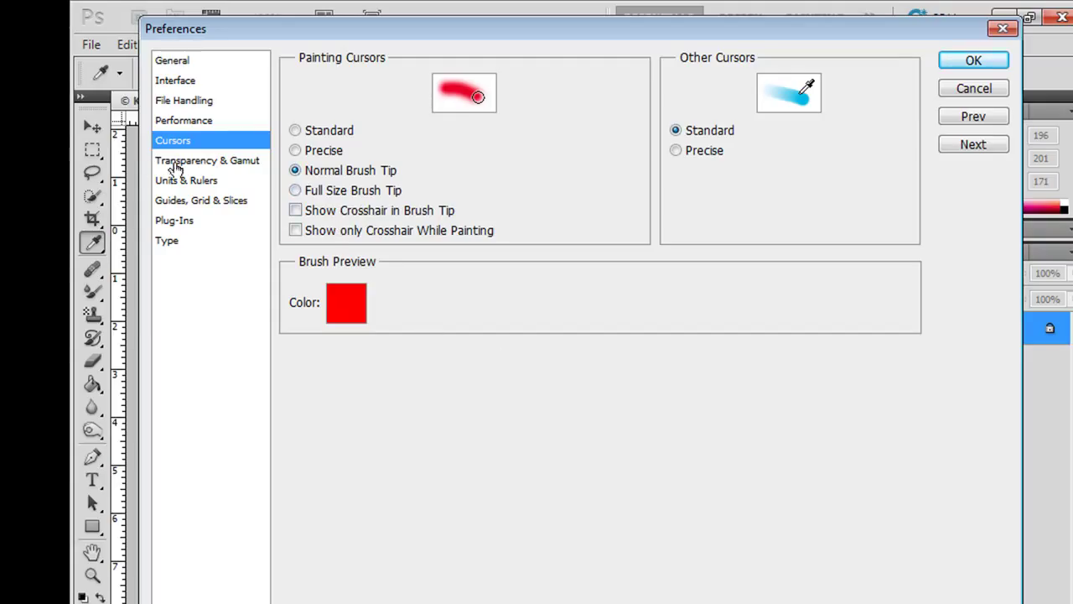
# On Transparency & Gamut, review the grid options, keeping Light grid colours and Medium size.
pyautogui.click(210, 160)
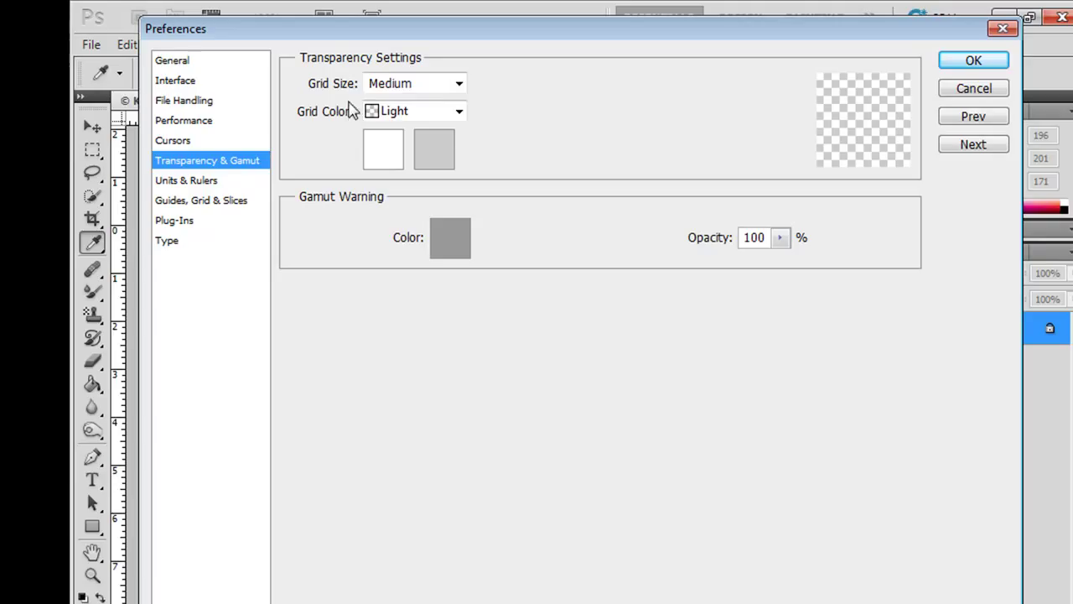
pyautogui.click(459, 113)
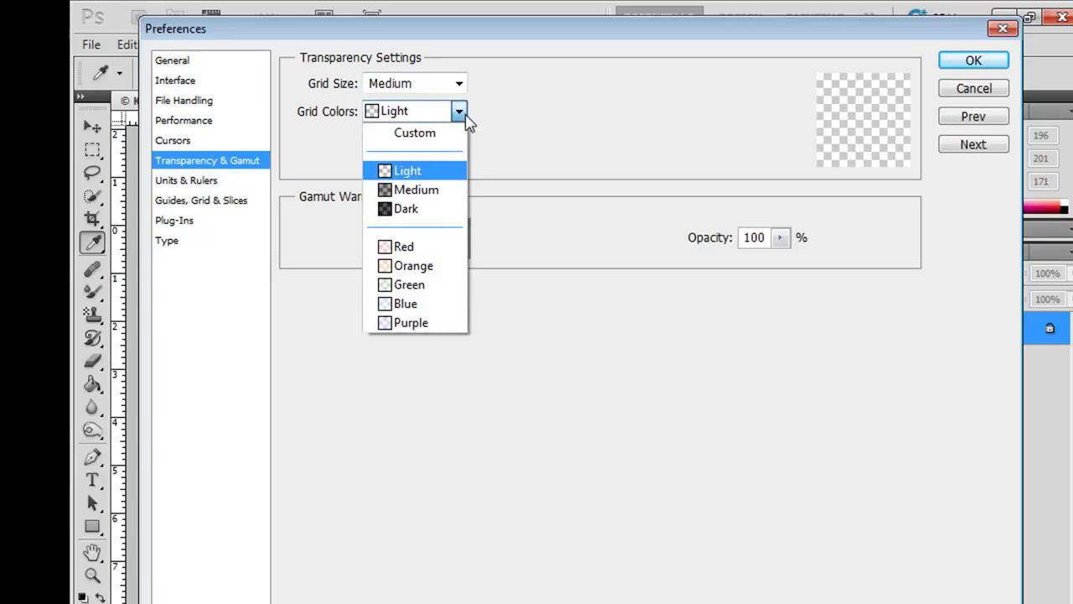
pyautogui.click(561, 96)
pyautogui.click(459, 83)
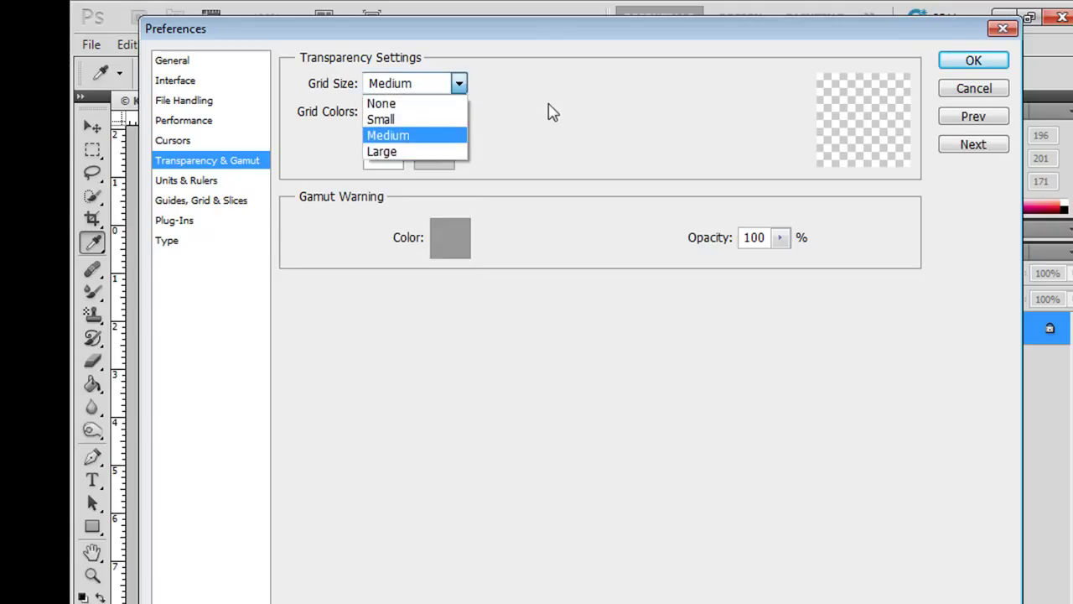
pyautogui.click(553, 111)
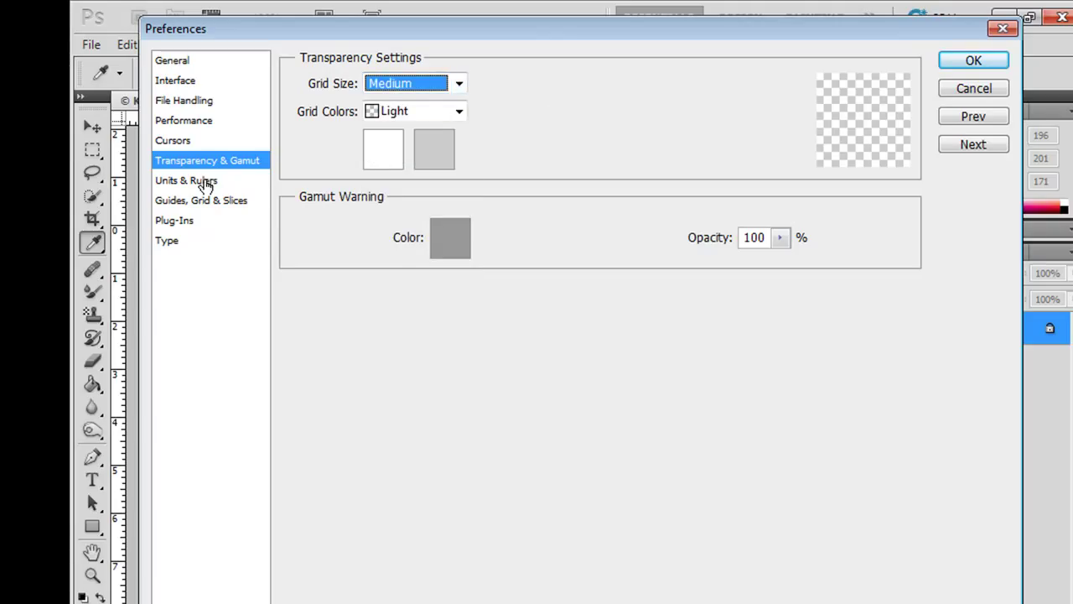
# Browse Units & Rulers, Guides Grid & Slices, Plug-Ins and Type, then cancel Preferences and open Edit.
pyautogui.click(206, 182)
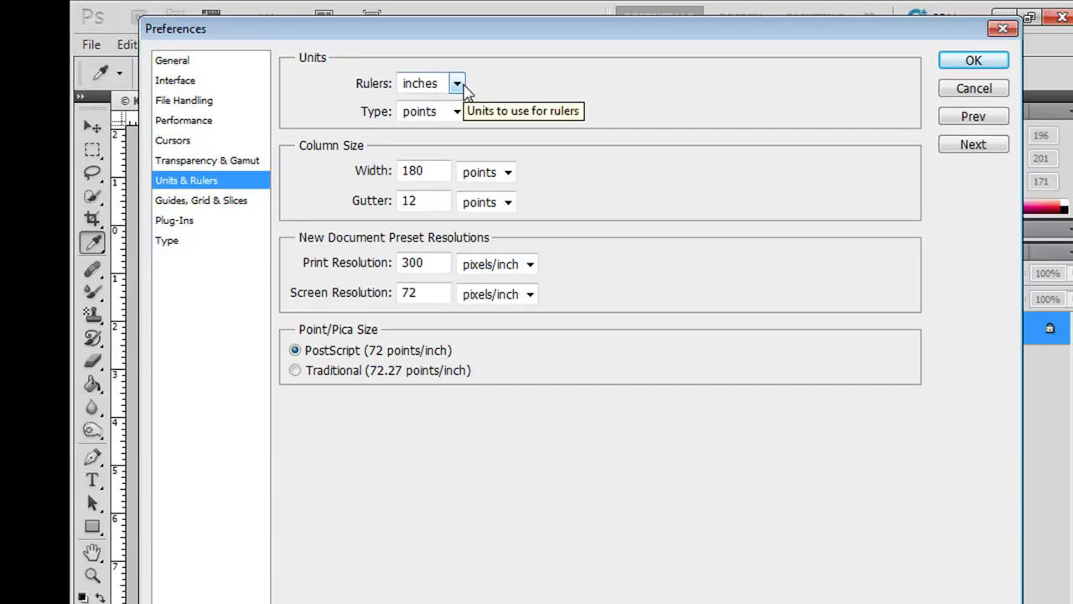
pyautogui.click(220, 202)
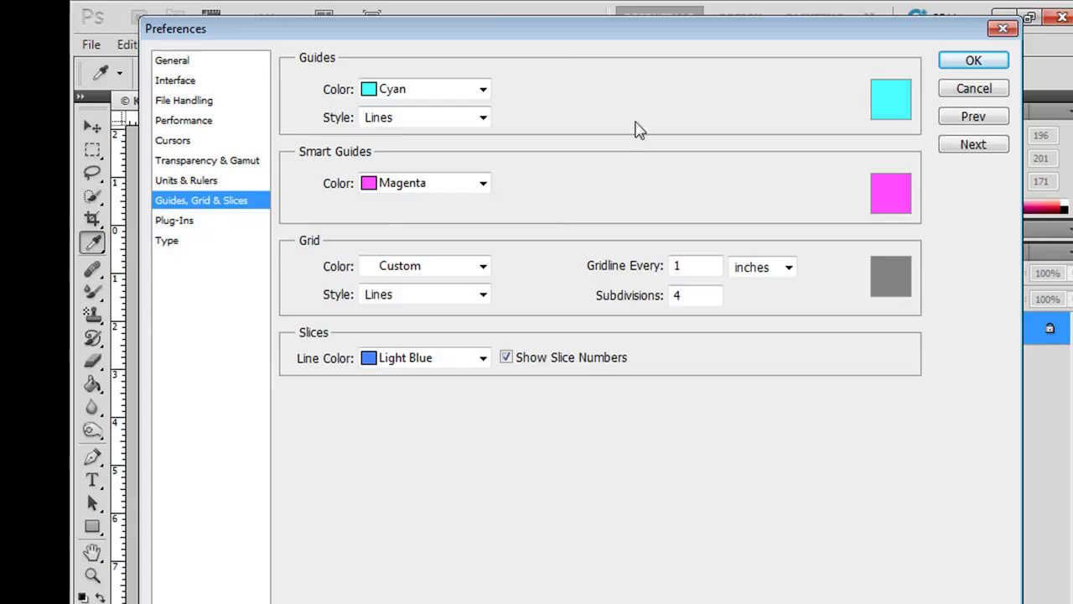
pyautogui.click(192, 222)
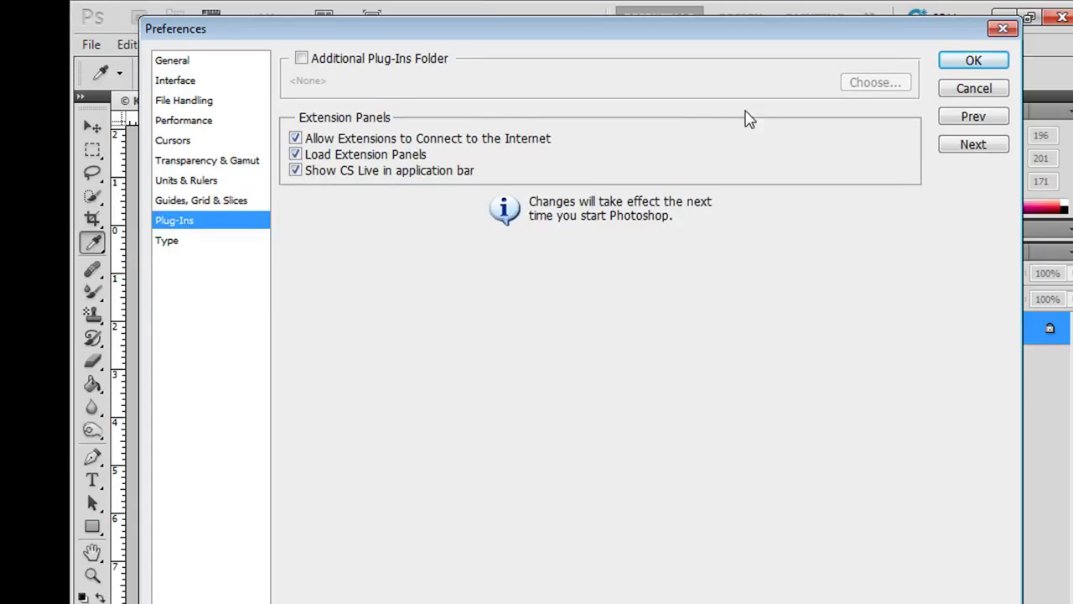
pyautogui.click(178, 242)
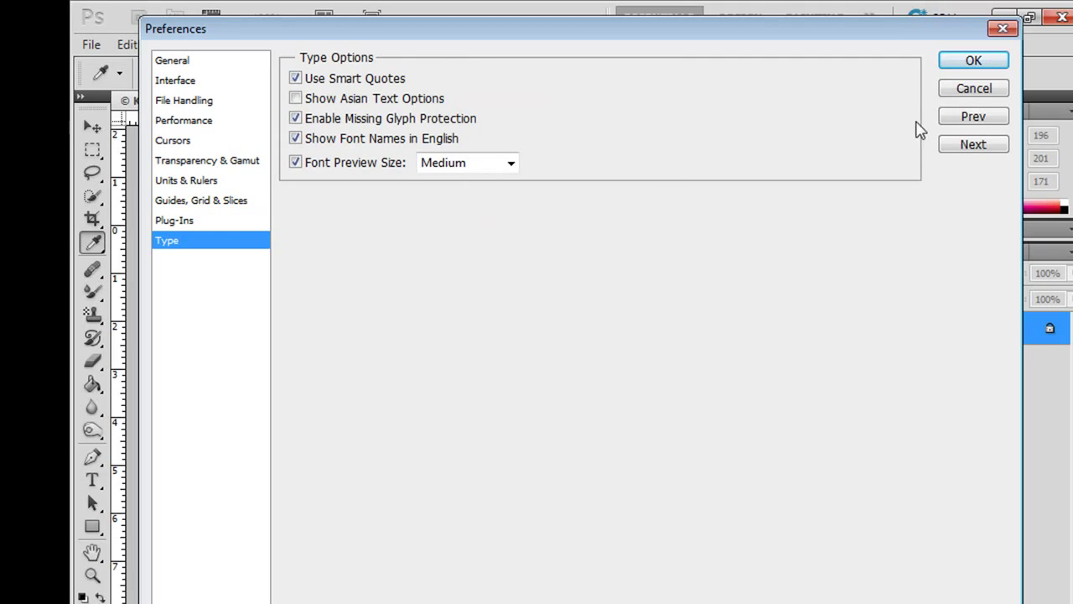
pyautogui.click(973, 96)
pyautogui.click(127, 45)
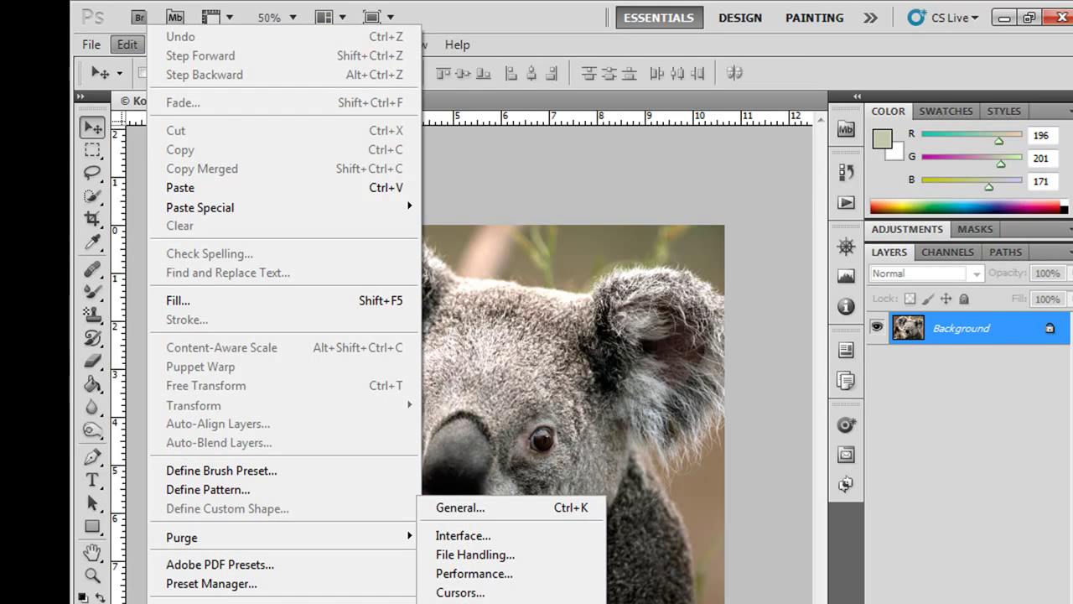
# Convert the koala photo to Grayscale, discarding colour, then undo back to RGB colour.
pyautogui.click(496, 9)
pyautogui.click(172, 44)
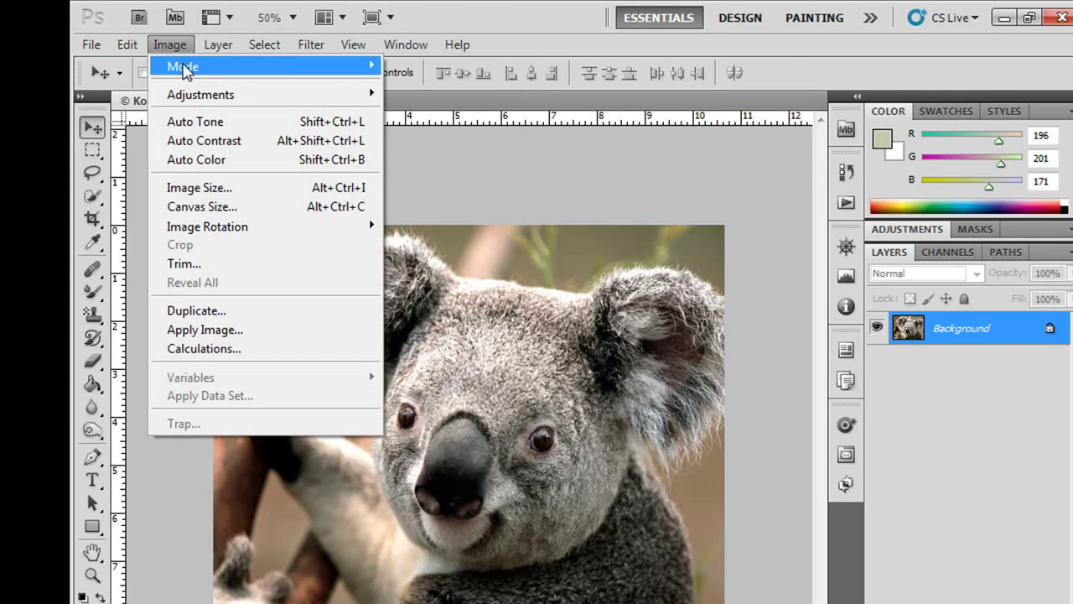
pyautogui.moveTo(183, 66)
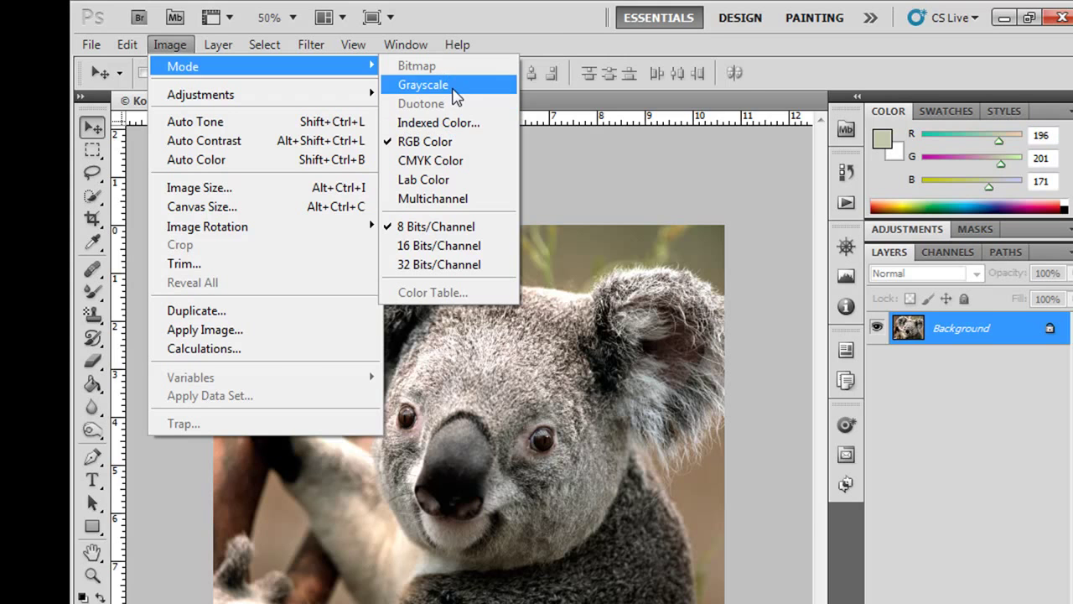
pyautogui.click(452, 85)
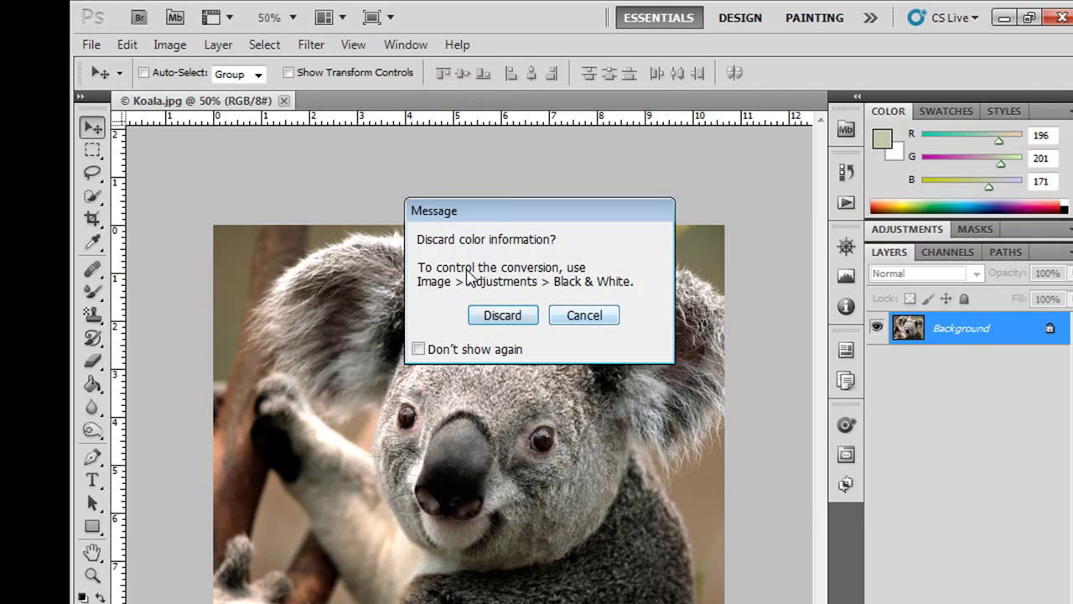
pyautogui.click(494, 317)
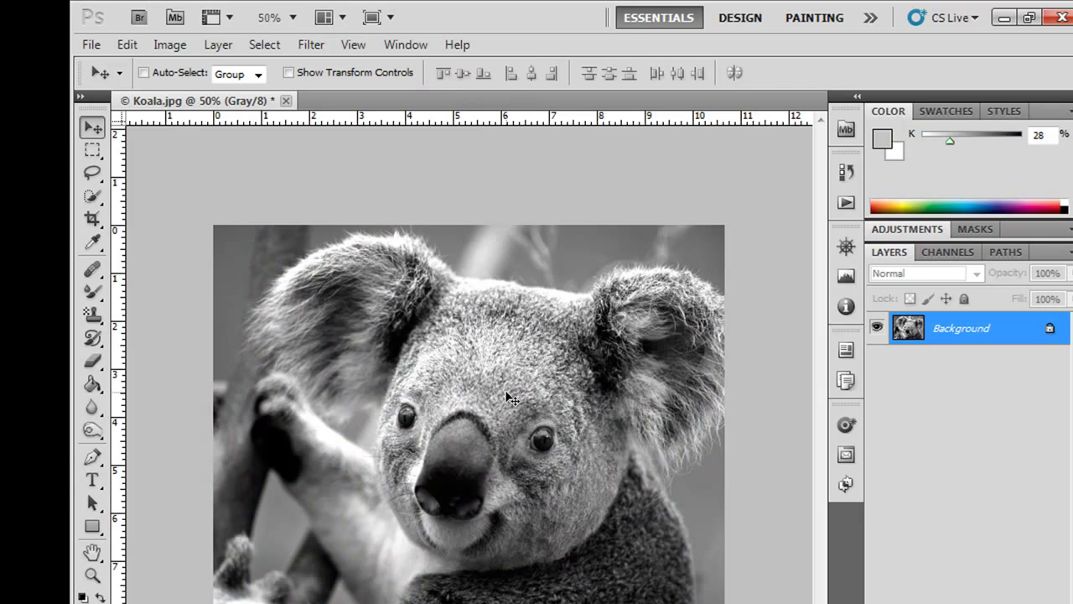
pyautogui.hotkey('ctrl', 'z')
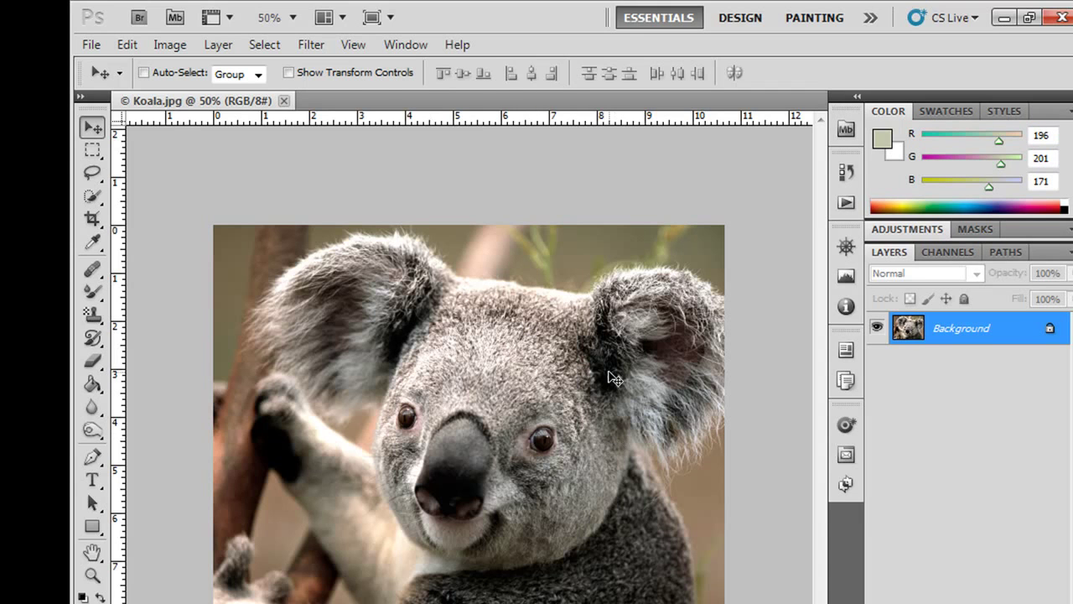
pyautogui.click(171, 45)
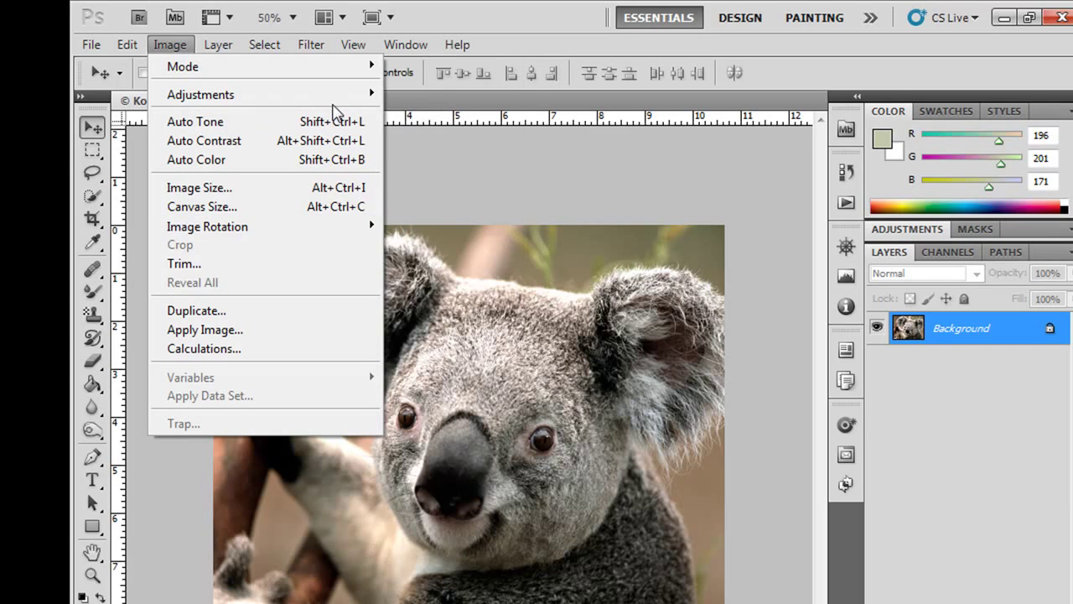
pyautogui.moveTo(201, 94)
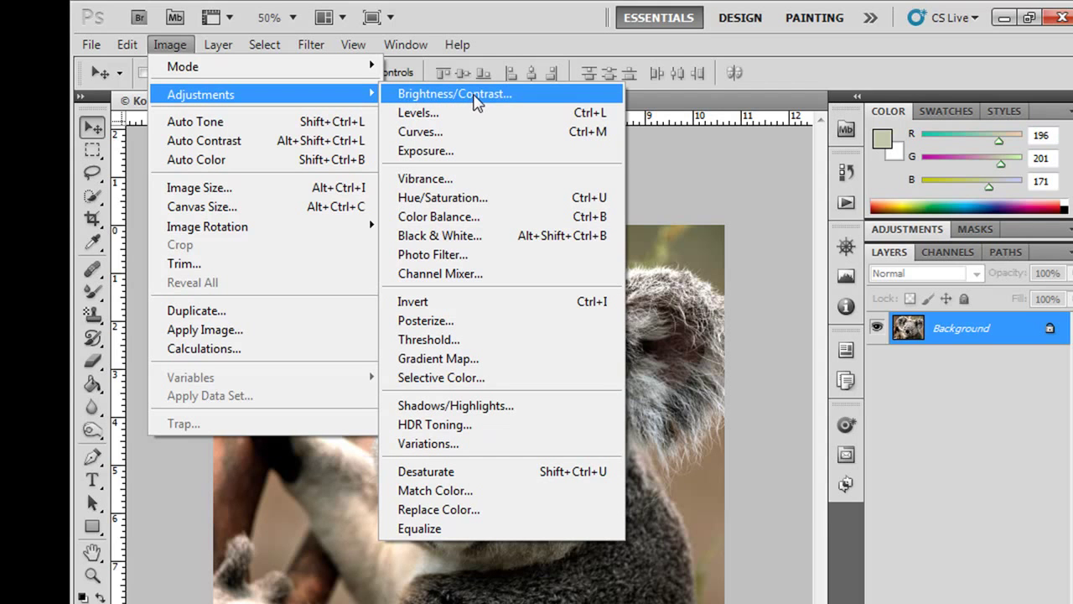
pyautogui.click(477, 99)
pyautogui.moveTo(535, 257); pyautogui.dragTo(538, 265)
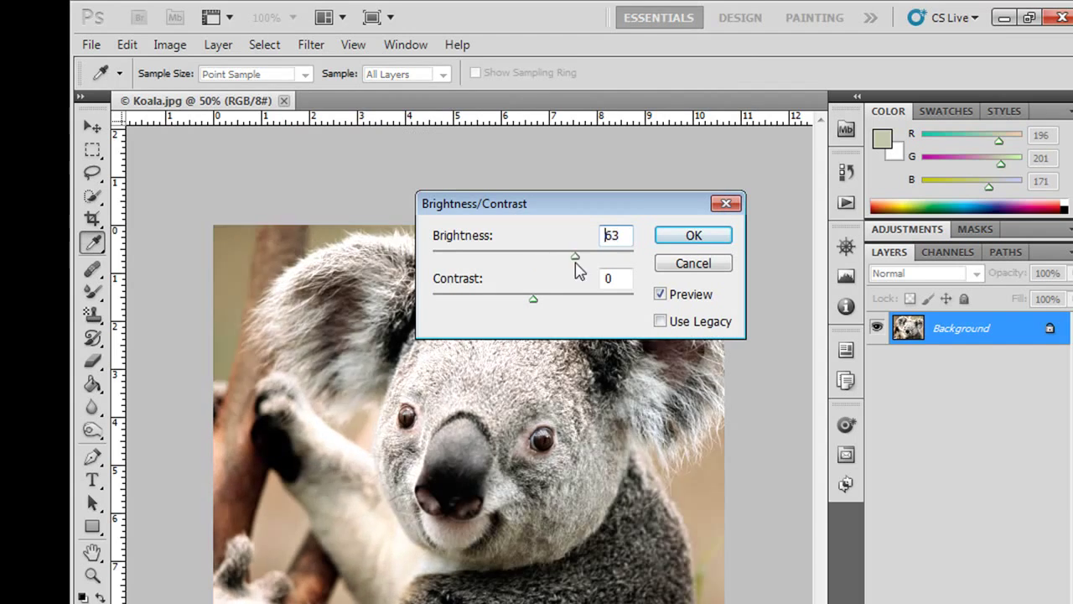
pyautogui.moveTo(530, 302)
pyautogui.mouseDown()
pyautogui.moveTo(637, 311)
pyautogui.moveTo(547, 307)
pyautogui.moveTo(606, 311)
pyautogui.moveTo(579, 310)
pyautogui.mouseUp()
pyautogui.click(688, 265)
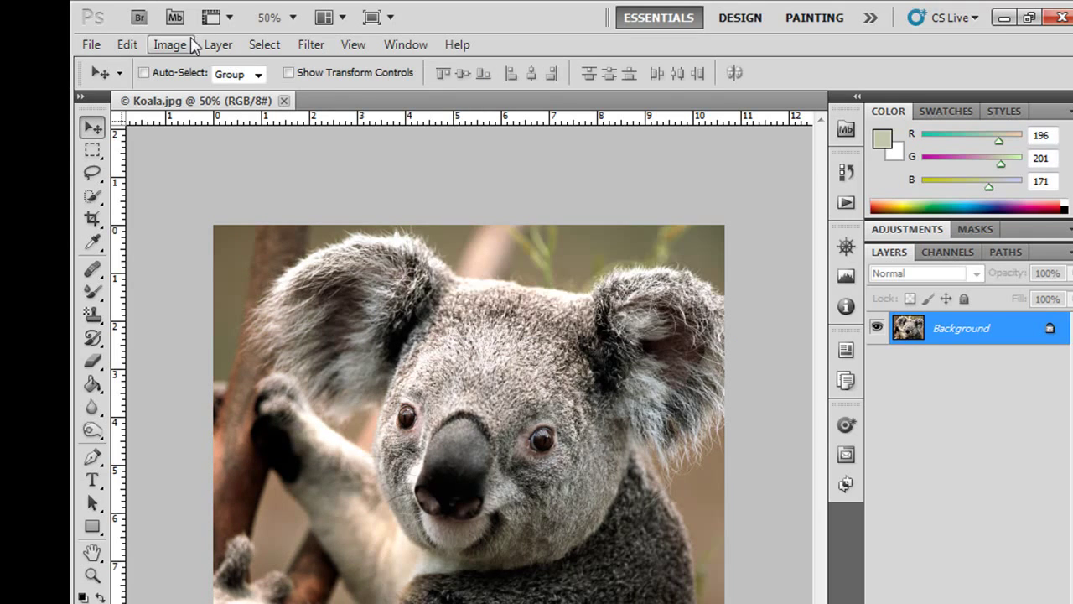
pyautogui.click(155, 49)
pyautogui.moveTo(201, 94)
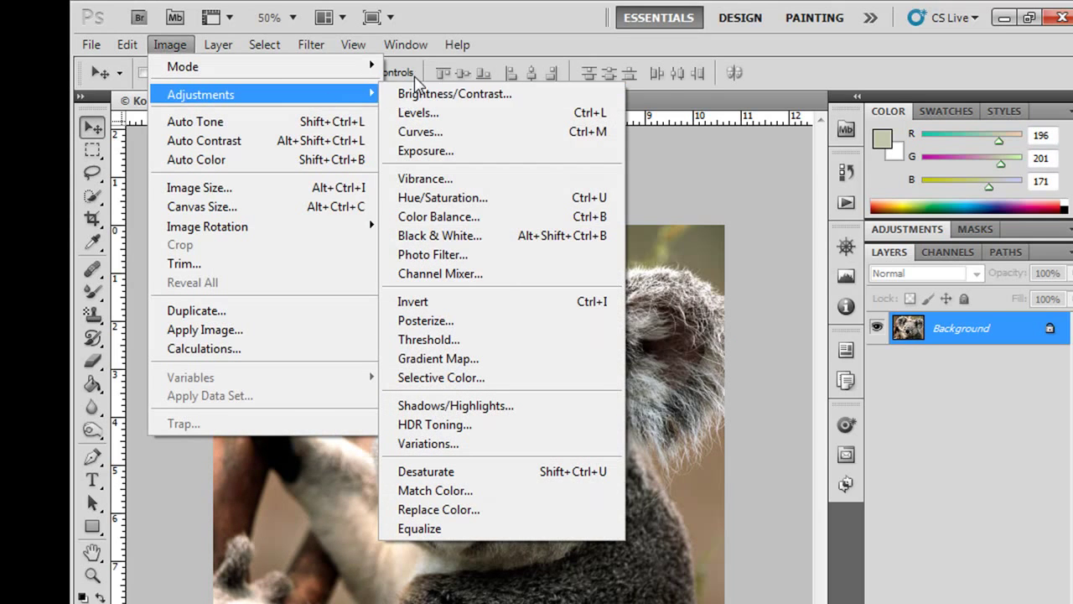
pyautogui.click(430, 116)
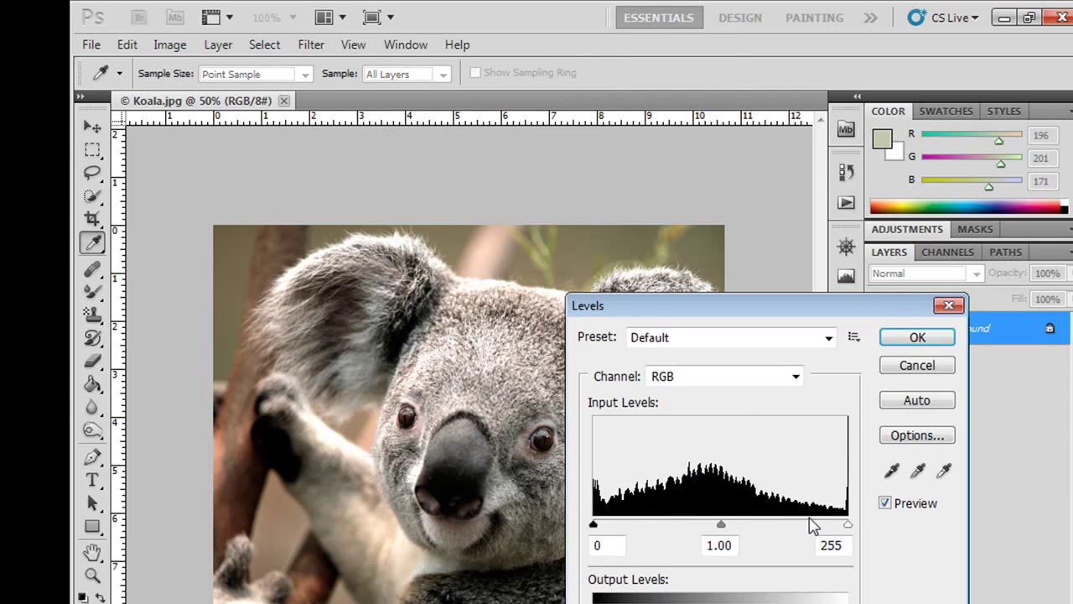
pyautogui.moveTo(848, 524); pyautogui.dragTo(808, 524)
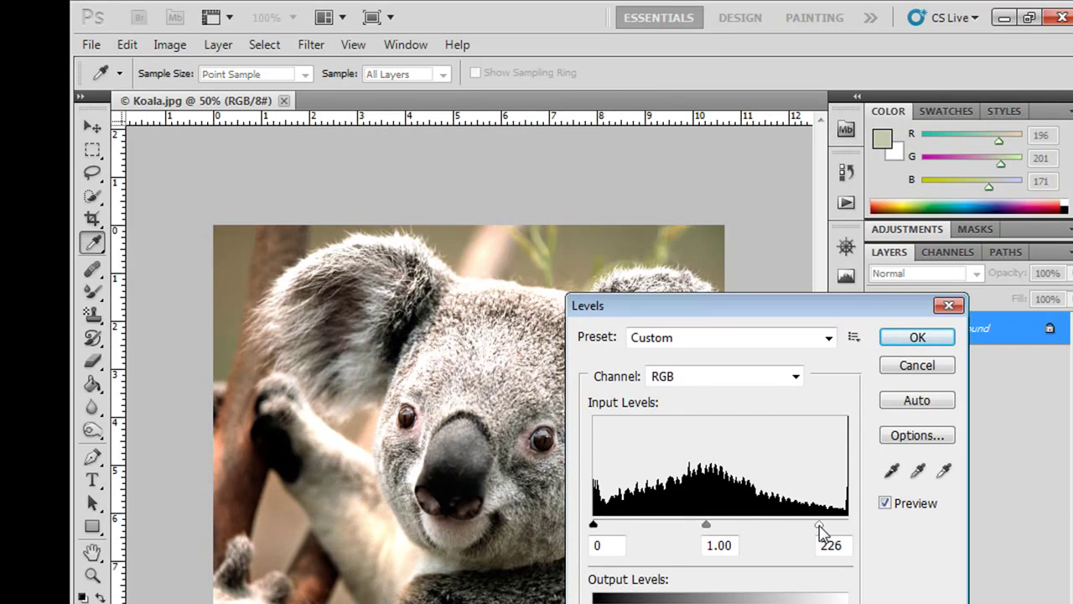
pyautogui.moveTo(592, 525); pyautogui.dragTo(648, 526)
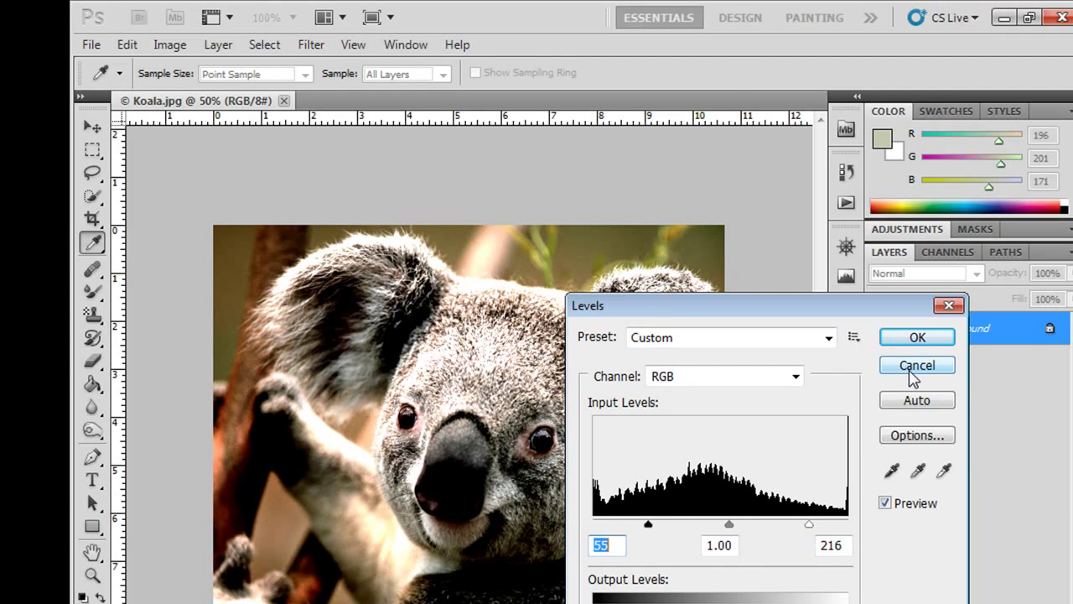
pyautogui.click(911, 371)
pyautogui.click(170, 44)
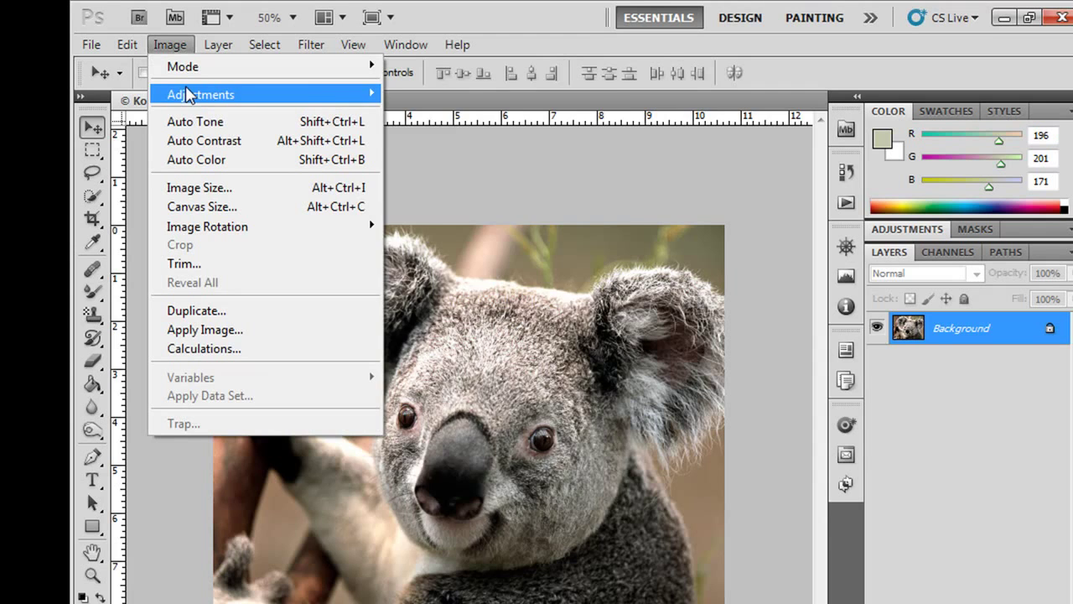
# Add and lift a point on the RGB curve in Curves to brighten the koala.
pyautogui.moveTo(200, 94)
pyautogui.click(424, 132)
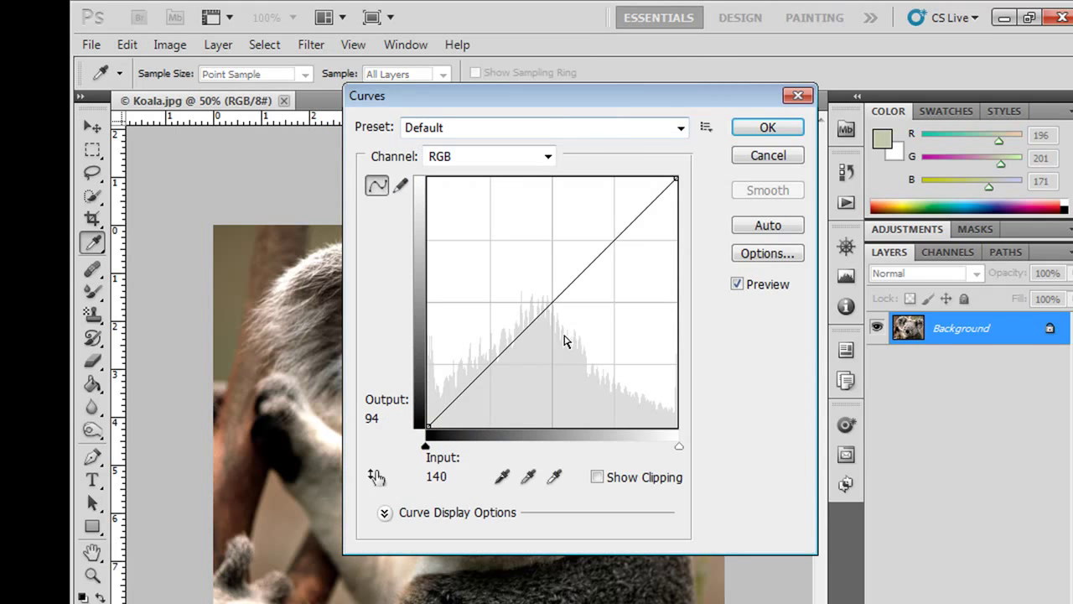
pyautogui.moveTo(541, 313)
pyautogui.mouseDown()
pyautogui.moveTo(510, 301)
pyautogui.moveTo(559, 317)
pyautogui.mouseUp()
pyautogui.moveTo(541, 103); pyautogui.dragTo(802, 155)
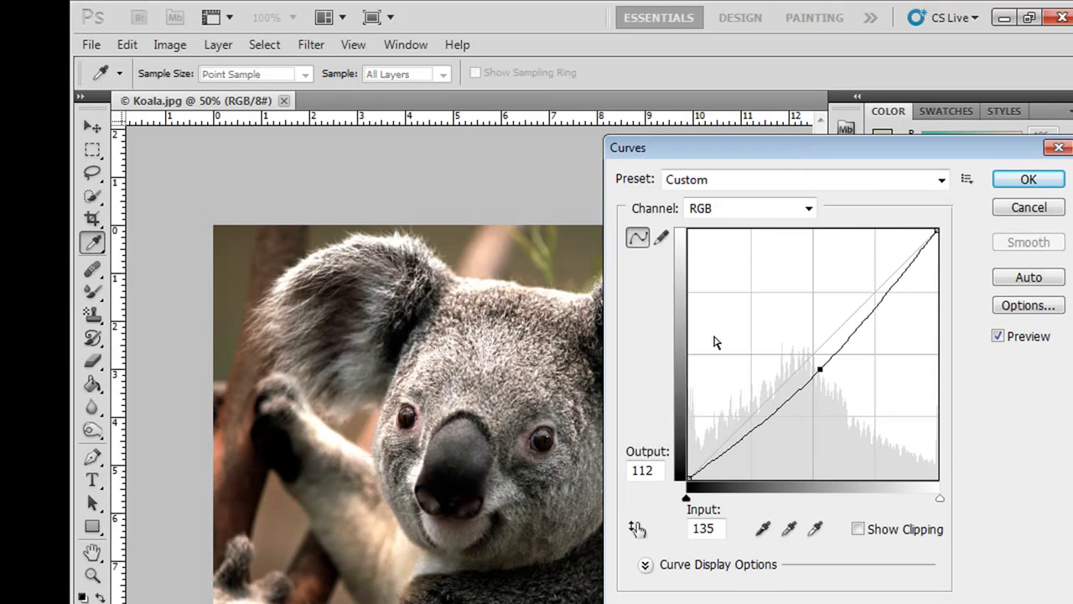
pyautogui.moveTo(830, 378)
pyautogui.mouseDown()
pyautogui.moveTo(766, 343)
pyautogui.moveTo(838, 378)
pyautogui.moveTo(771, 457)
pyautogui.moveTo(785, 383)
pyautogui.moveTo(843, 285)
pyautogui.moveTo(869, 304)
pyautogui.mouseUp()
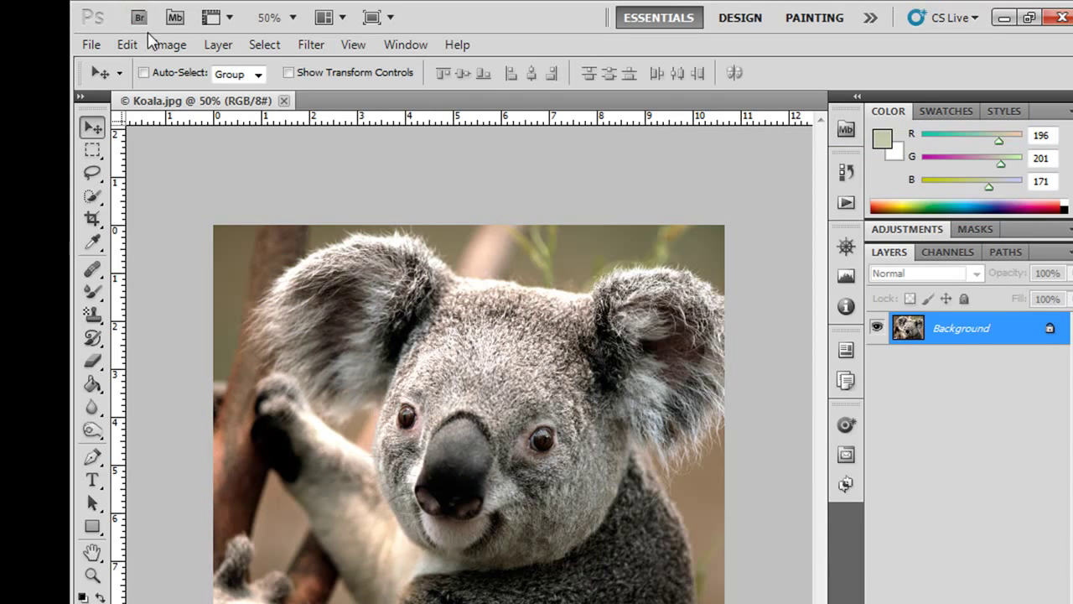
# Try lowering Exposure and adjusting offset and gamma, then cancel the Exposure changes.
pyautogui.click(169, 44)
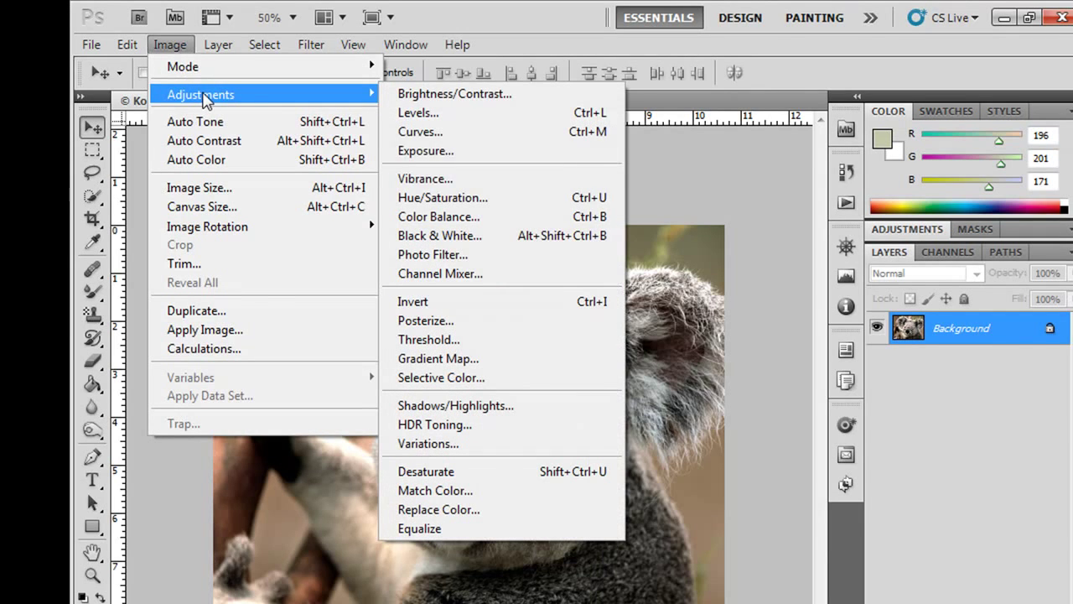
pyautogui.click(496, 152)
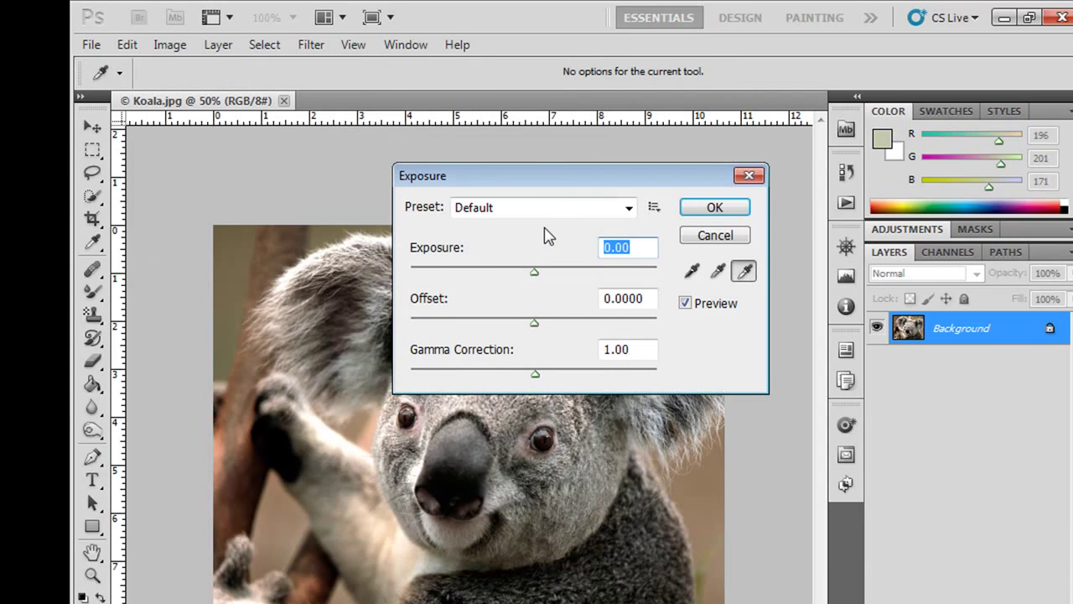
pyautogui.moveTo(532, 270); pyautogui.dragTo(537, 323)
pyautogui.moveTo(535, 374)
pyautogui.mouseDown()
pyautogui.moveTo(523, 376)
pyautogui.moveTo(556, 376)
pyautogui.mouseUp()
pyautogui.click(714, 236)
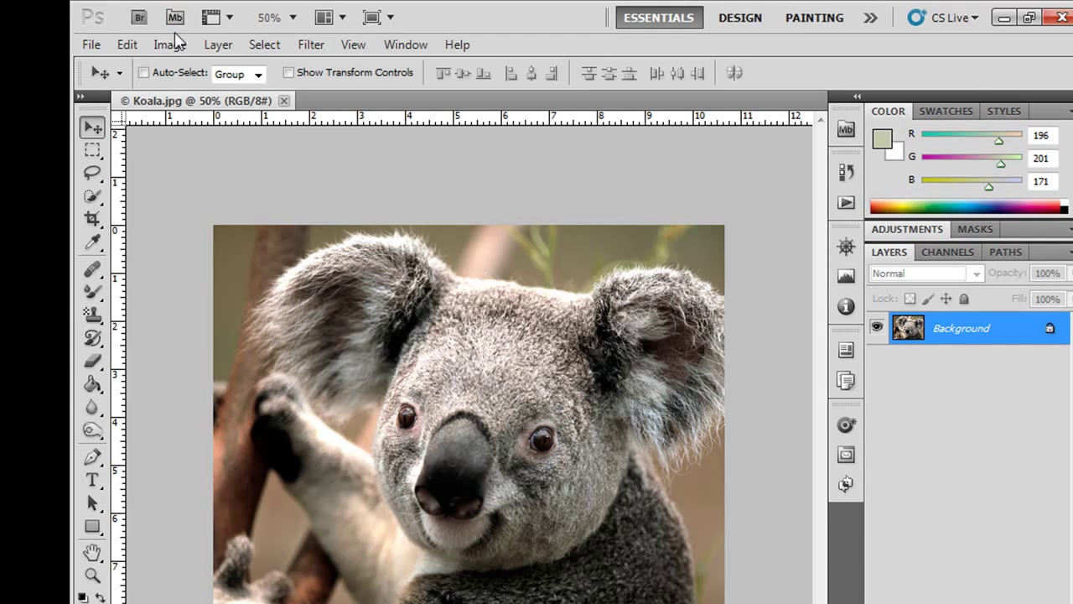
# Open the Vibrance adjustment and try boosting the vibrance.
pyautogui.click(172, 45)
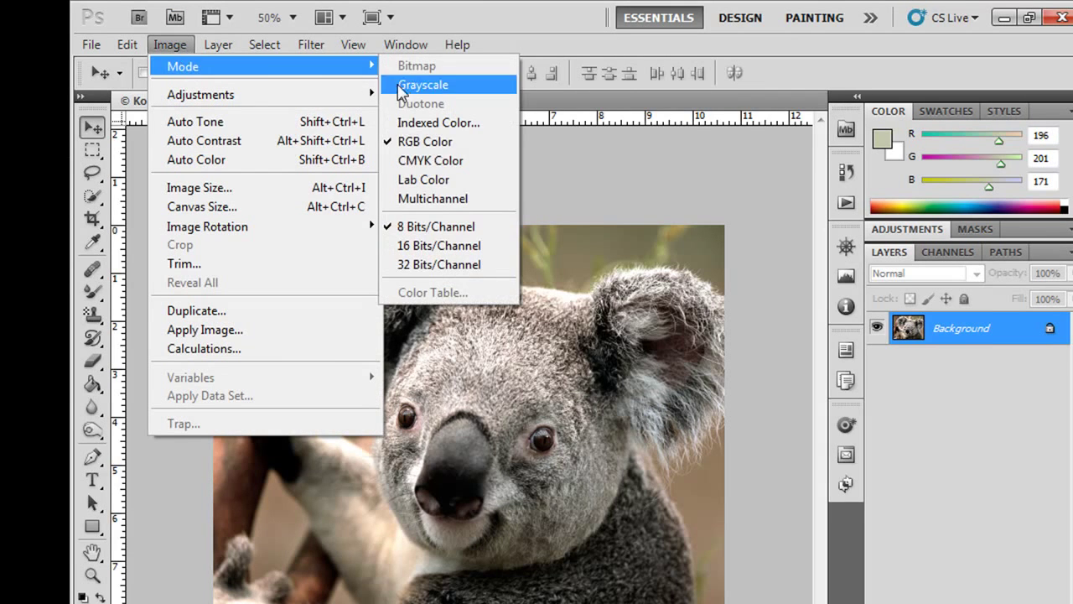
pyautogui.moveTo(200, 94)
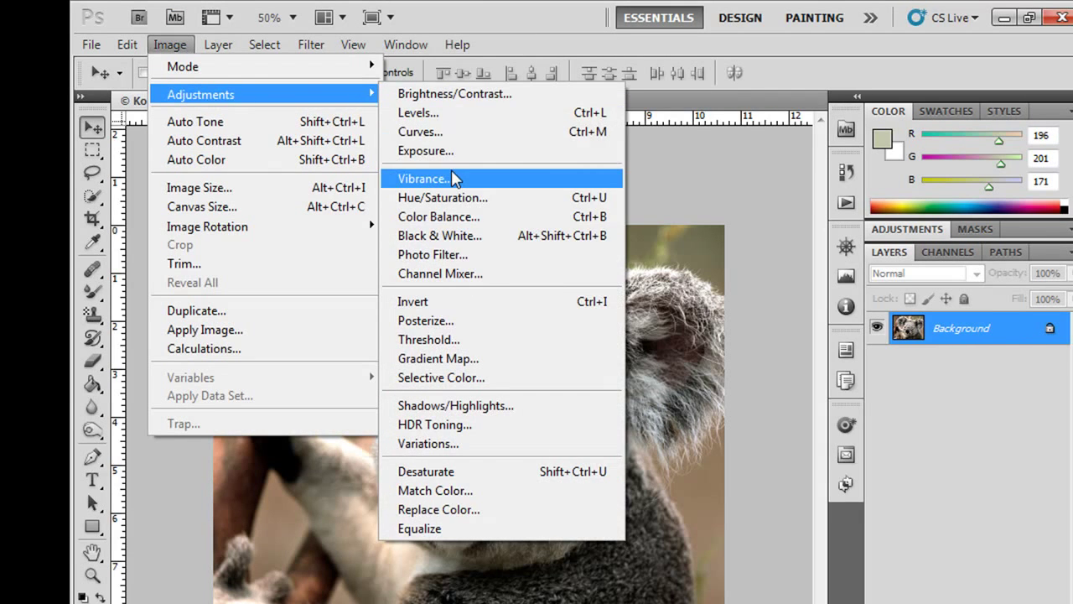
pyautogui.click(450, 184)
pyautogui.moveTo(537, 261)
pyautogui.mouseDown()
pyautogui.moveTo(479, 264)
pyautogui.moveTo(597, 265)
pyautogui.moveTo(542, 276)
pyautogui.moveTo(479, 315)
pyautogui.moveTo(591, 315)
pyautogui.mouseUp()
# Discard Vibrance, then try Hue/Saturation saturation (+75, +21) and hue shifts before returning to natural.
pyautogui.click(701, 260)
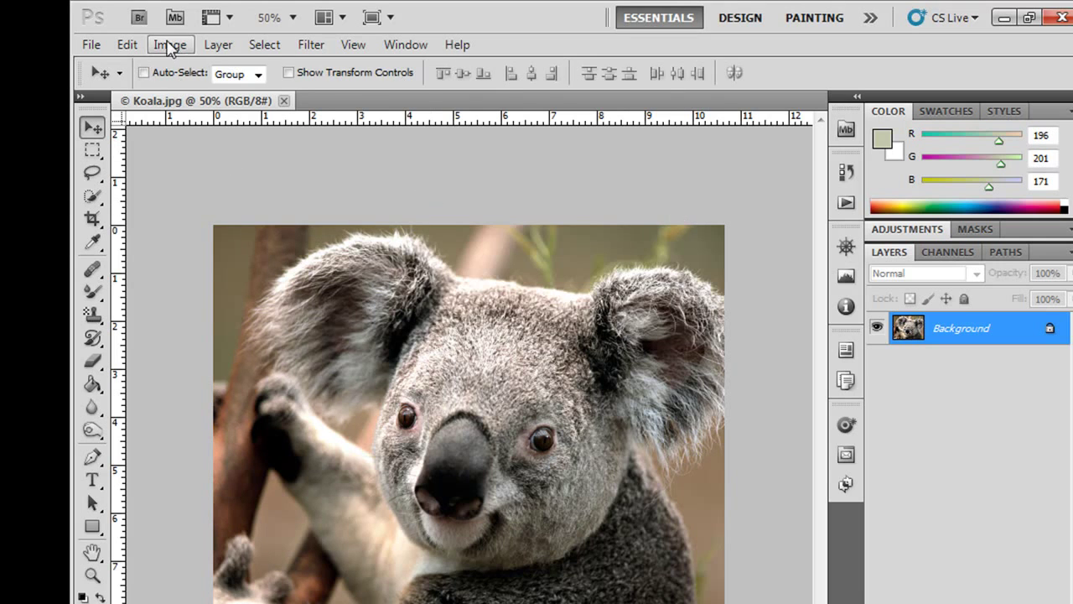
pyautogui.click(169, 45)
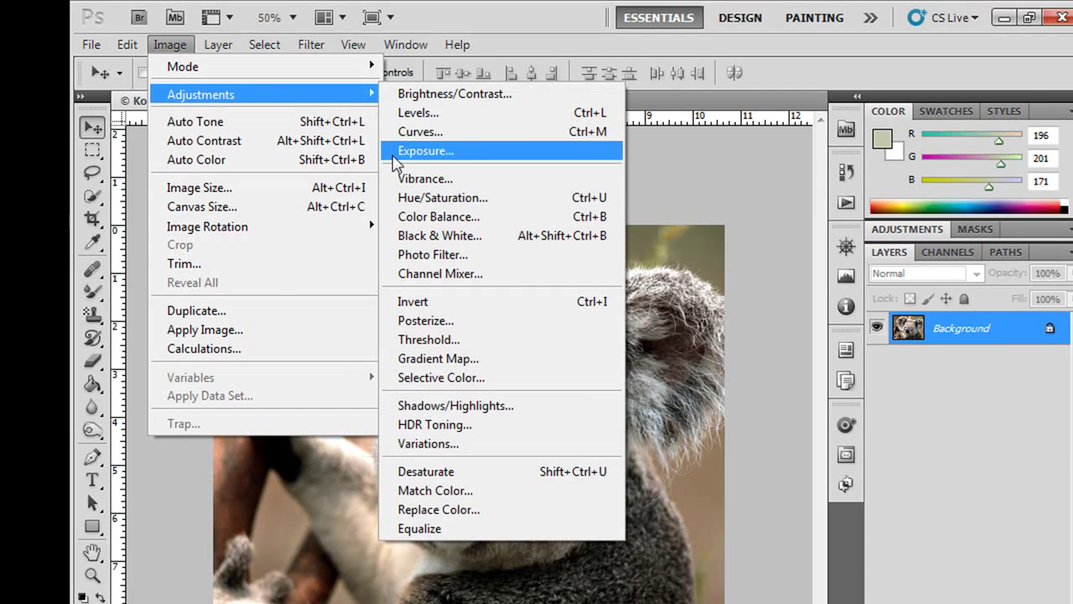
pyautogui.click(444, 203)
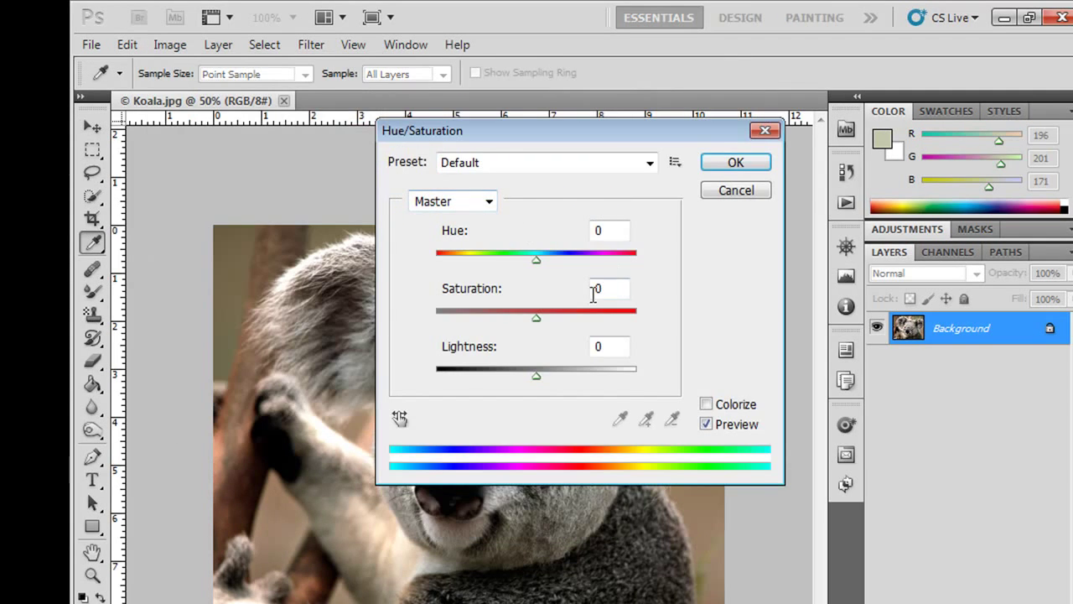
pyautogui.moveTo(540, 317)
pyautogui.mouseDown()
pyautogui.moveTo(612, 320)
pyautogui.moveTo(557, 320)
pyautogui.mouseUp()
pyautogui.moveTo(531, 125); pyautogui.dragTo(711, 166)
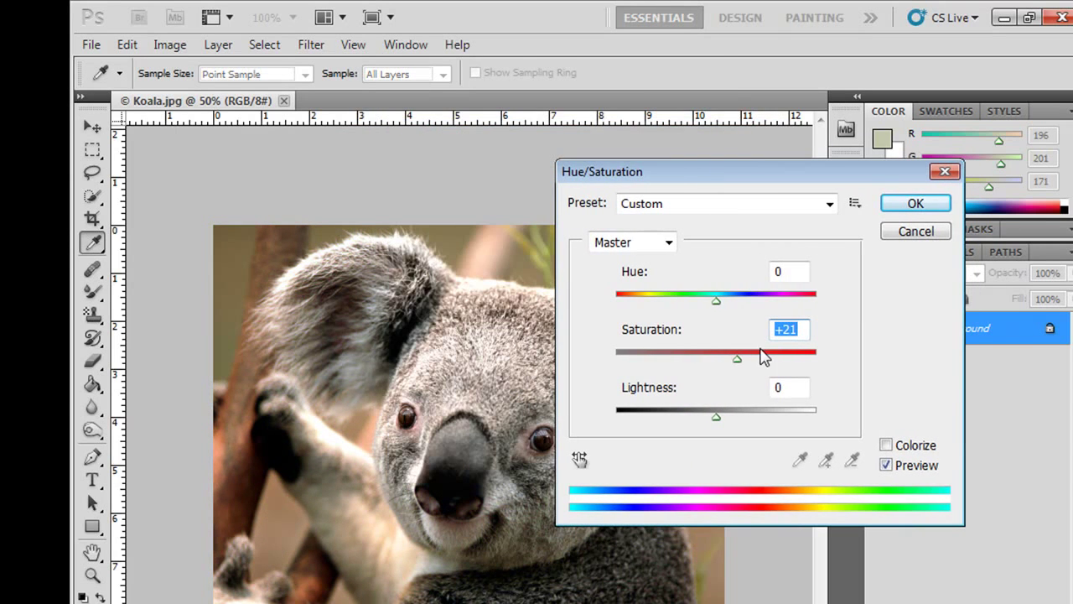
pyautogui.moveTo(736, 362)
pyautogui.mouseDown()
pyautogui.moveTo(625, 363)
pyautogui.moveTo(778, 365)
pyautogui.moveTo(785, 370)
pyautogui.moveTo(754, 372)
pyautogui.moveTo(776, 376)
pyautogui.mouseUp()
pyautogui.moveTo(717, 303)
pyautogui.mouseDown()
pyautogui.moveTo(649, 307)
pyautogui.moveTo(807, 304)
pyautogui.moveTo(718, 305)
pyautogui.mouseUp()
pyautogui.moveTo(777, 359)
pyautogui.mouseDown()
pyautogui.moveTo(700, 355)
pyautogui.moveTo(728, 359)
pyautogui.moveTo(719, 358)
pyautogui.mouseUp()
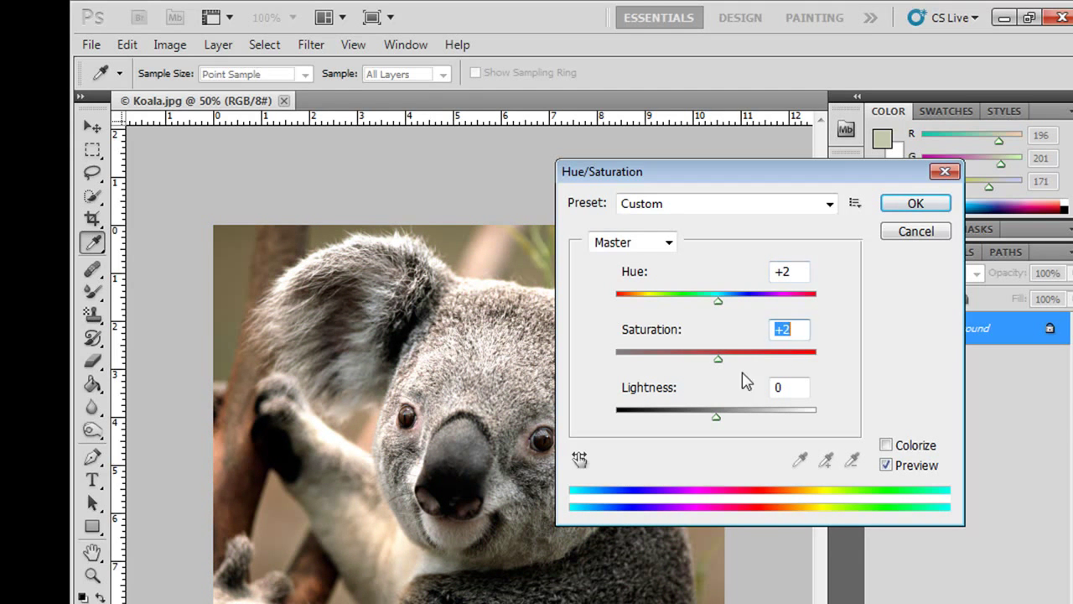
# Preview Colorize tints from green through blue to red, then turn Colorize off and close.
pyautogui.click(886, 445)
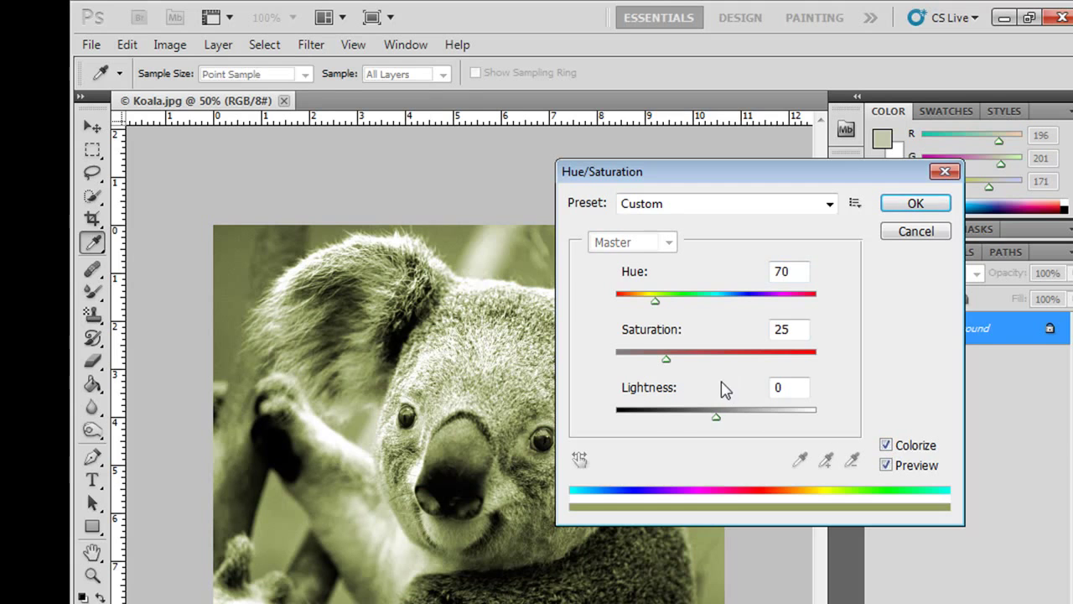
pyautogui.moveTo(658, 305); pyautogui.dragTo(682, 302)
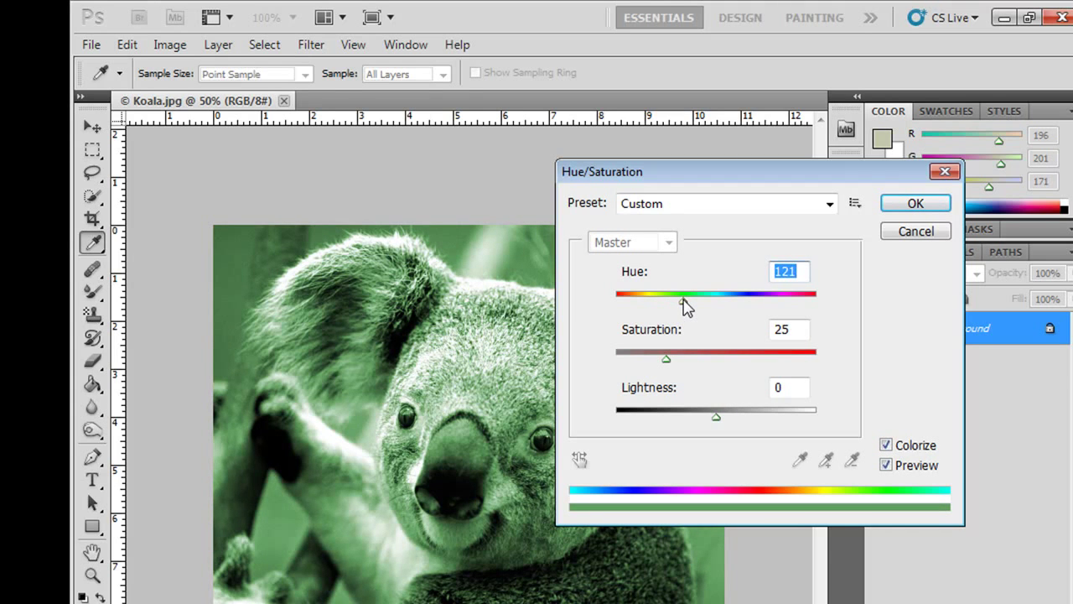
pyautogui.moveTo(686, 307); pyautogui.dragTo(814, 307)
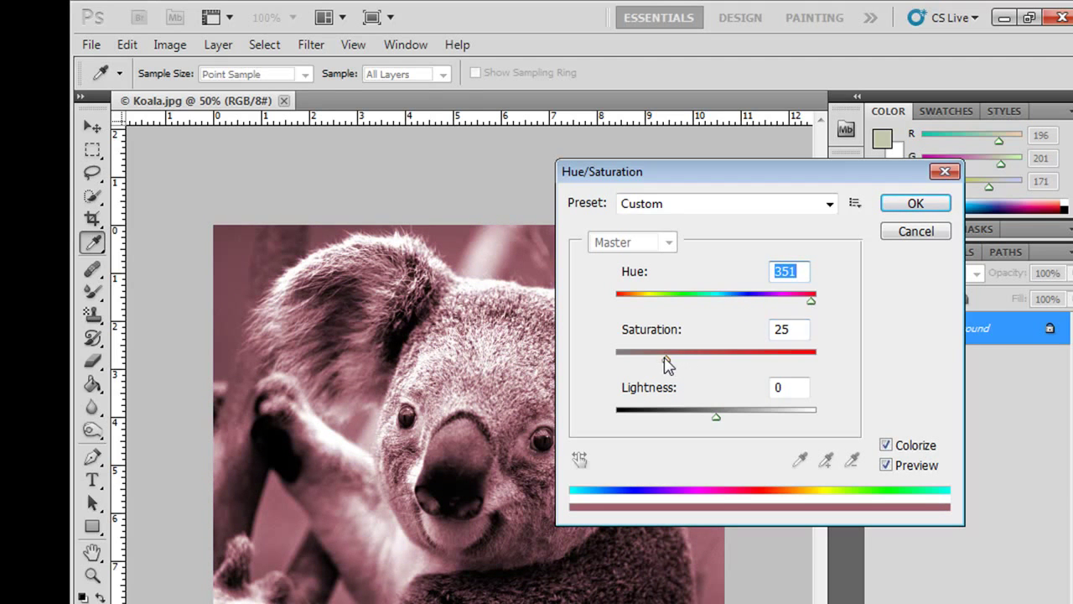
pyautogui.moveTo(665, 362); pyautogui.dragTo(731, 364)
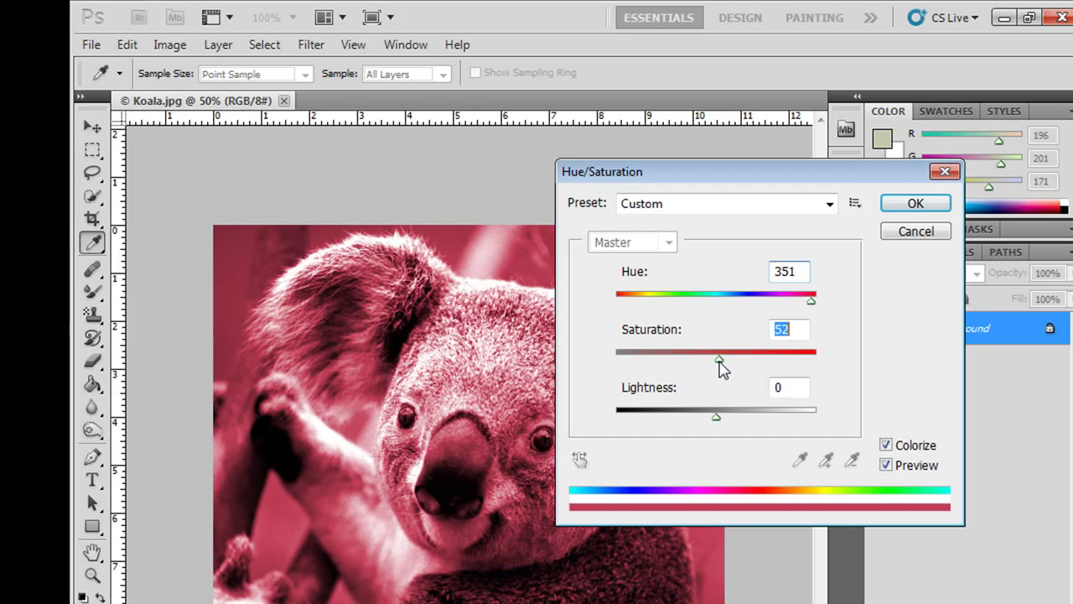
pyautogui.click(886, 445)
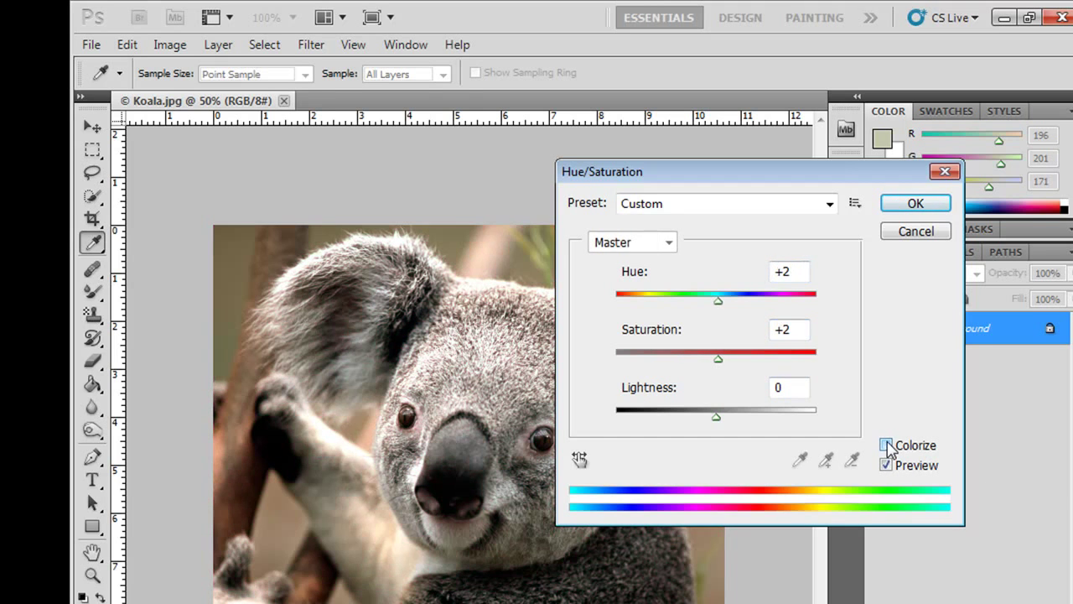
pyautogui.click(912, 235)
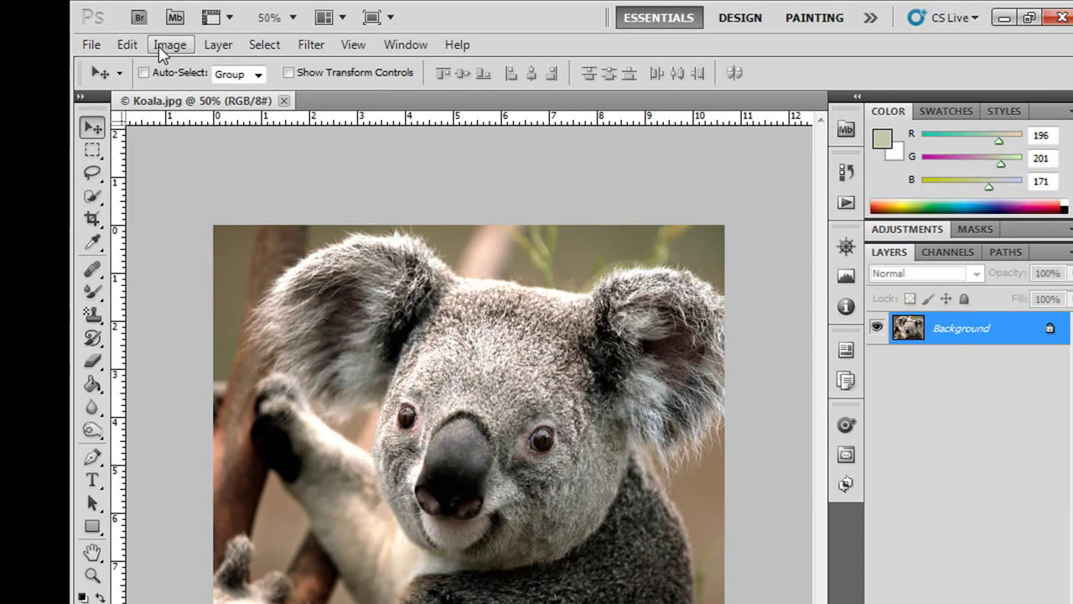
# Open the Black and White adjustment, view the koala, and cancel it.
pyautogui.click(168, 46)
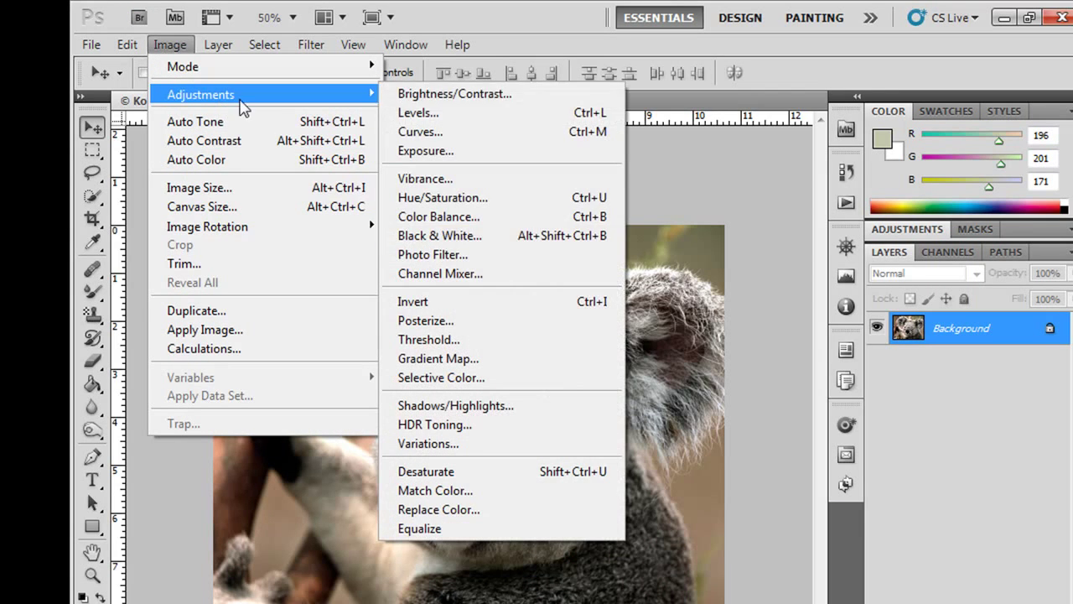
pyautogui.moveTo(202, 94)
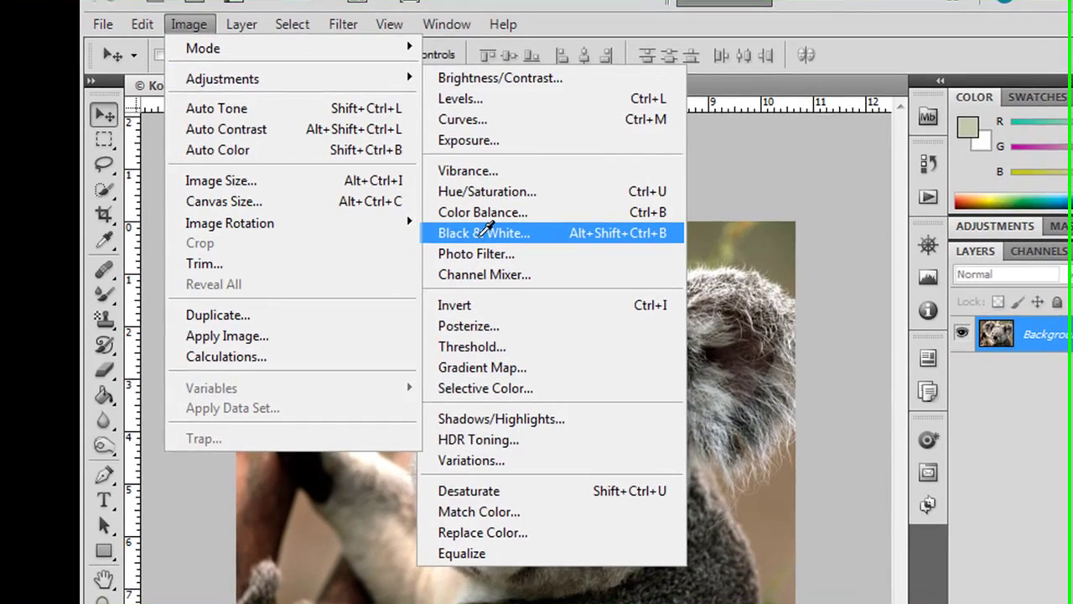
pyautogui.click(430, 240)
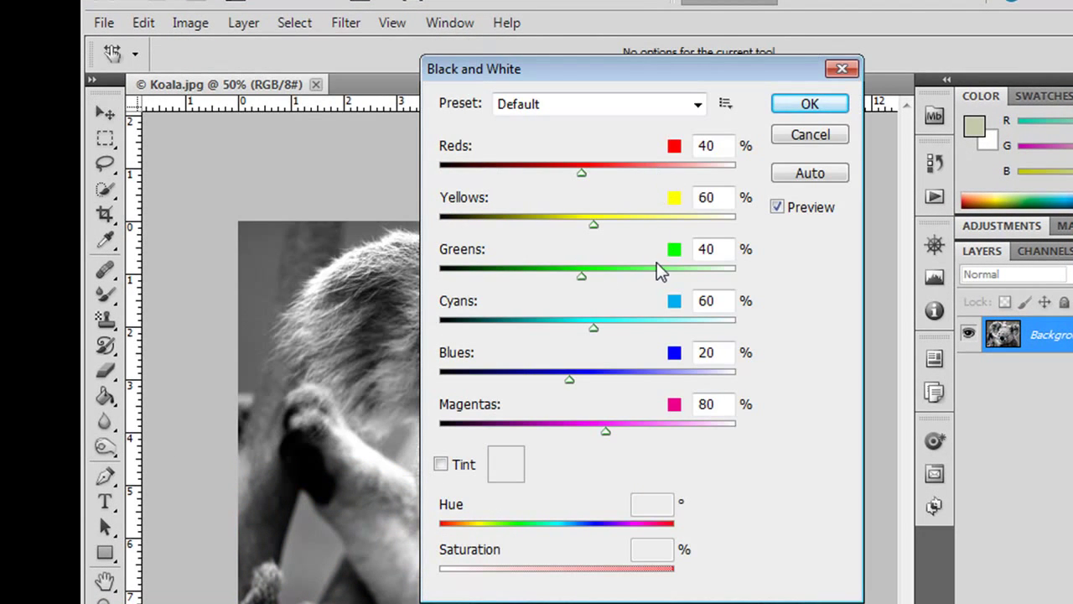
pyautogui.moveTo(558, 67); pyautogui.dragTo(754, 74)
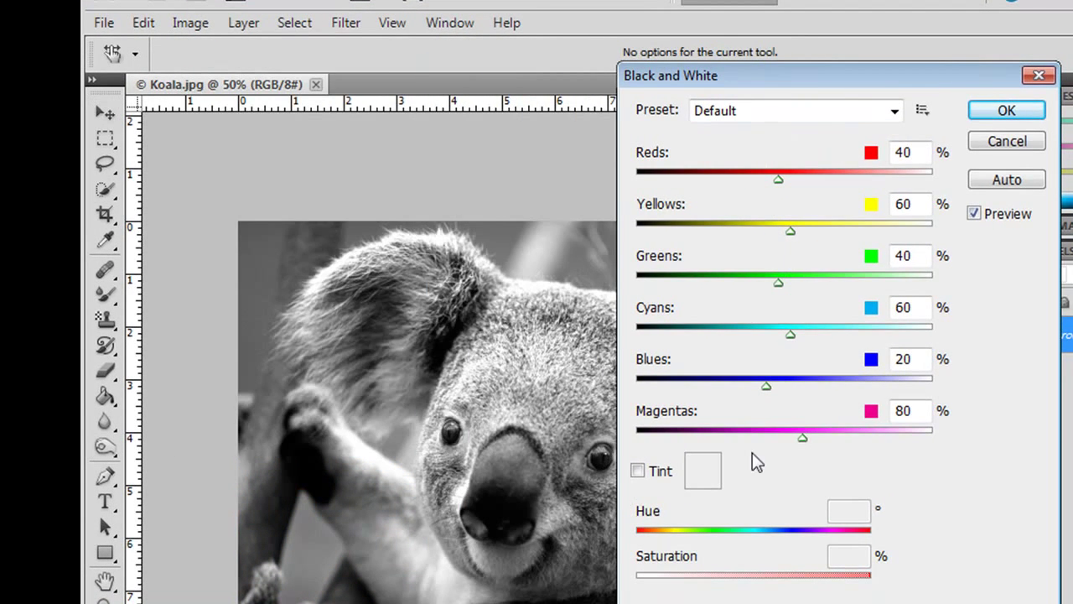
pyautogui.click(990, 143)
# Try Photo Filter with Warming Filter (85) and a custom colour, then cancel it.
pyautogui.click(210, 29)
pyautogui.moveTo(225, 77)
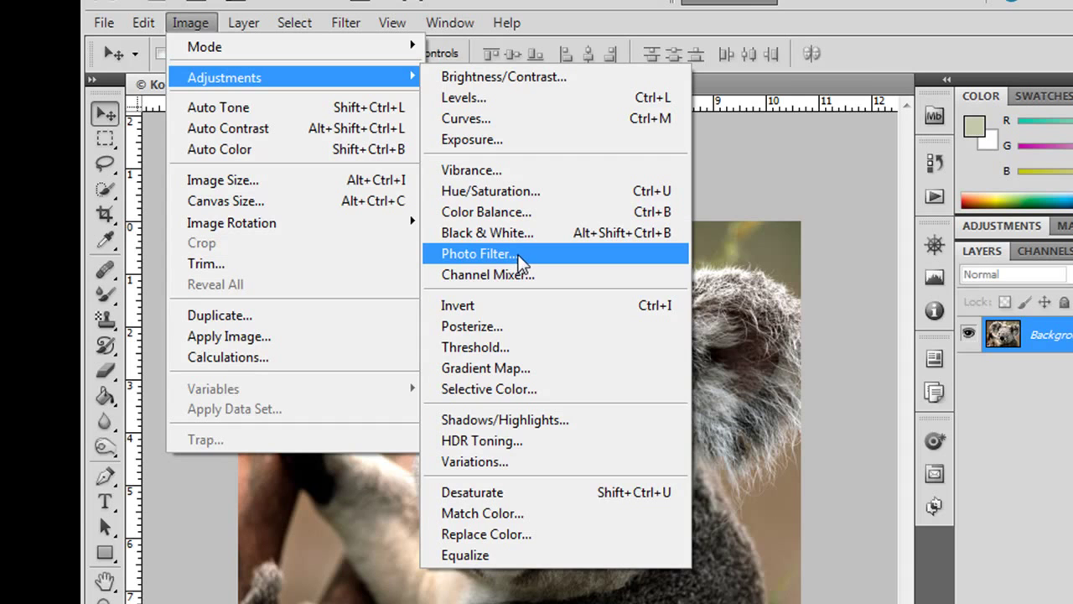
pyautogui.click(515, 259)
pyautogui.click(698, 227)
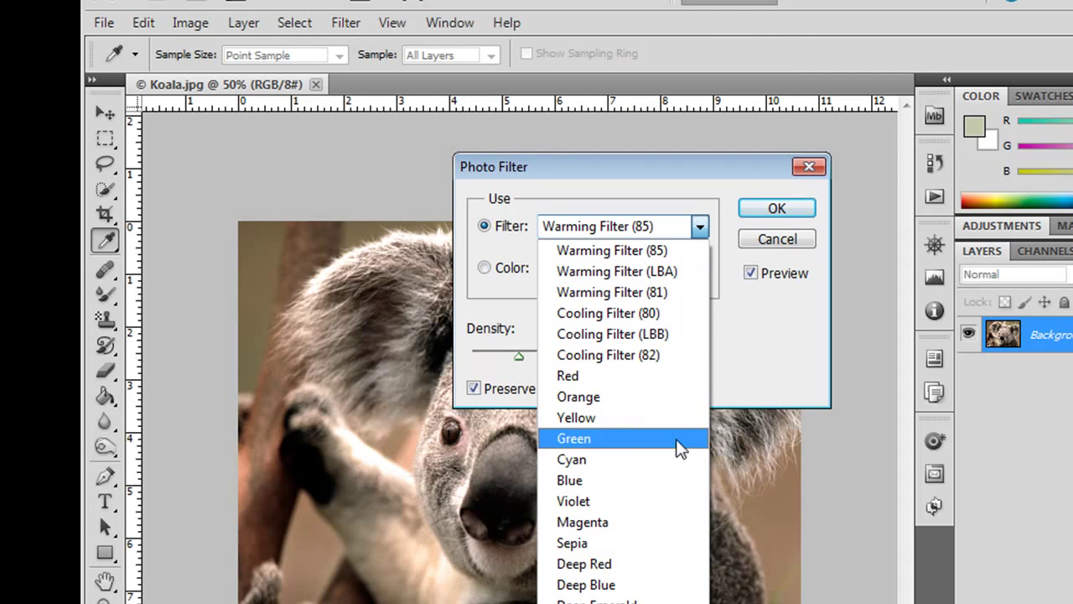
pyautogui.click(749, 321)
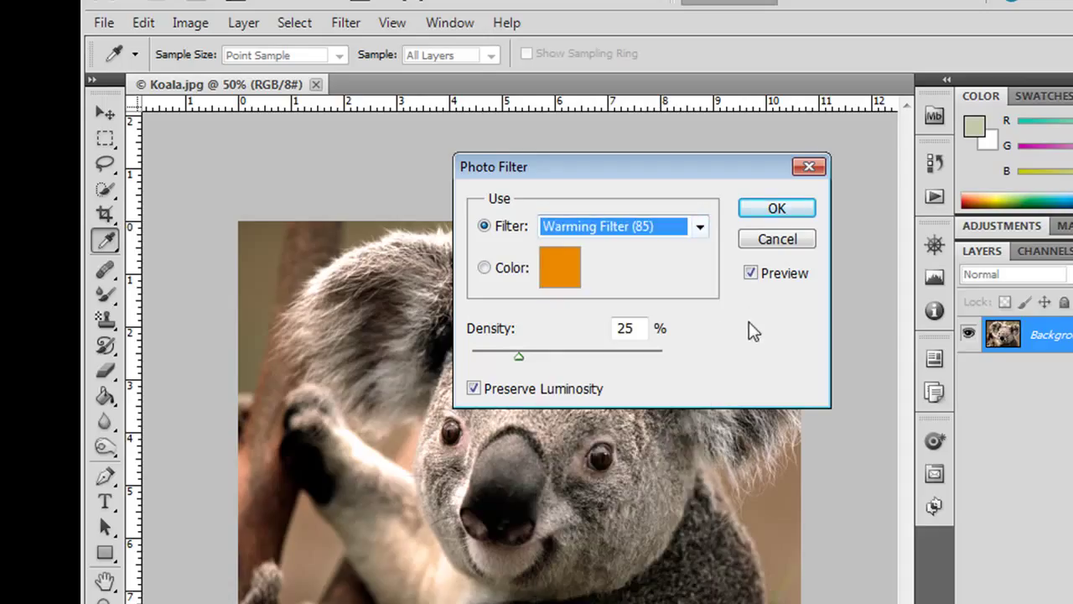
pyautogui.click(485, 269)
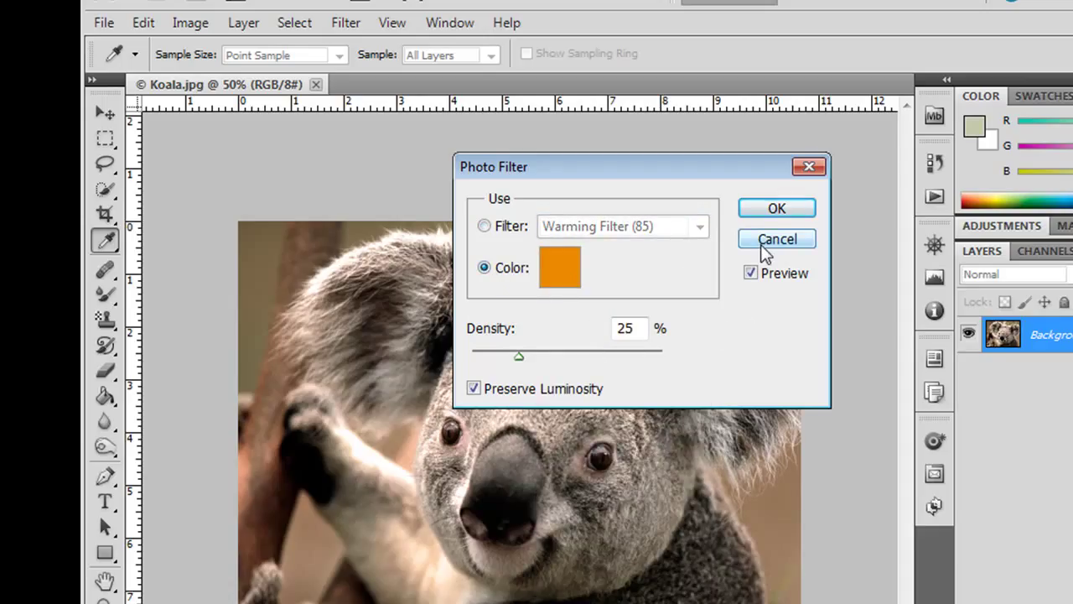
pyautogui.click(771, 211)
pyautogui.press('v')
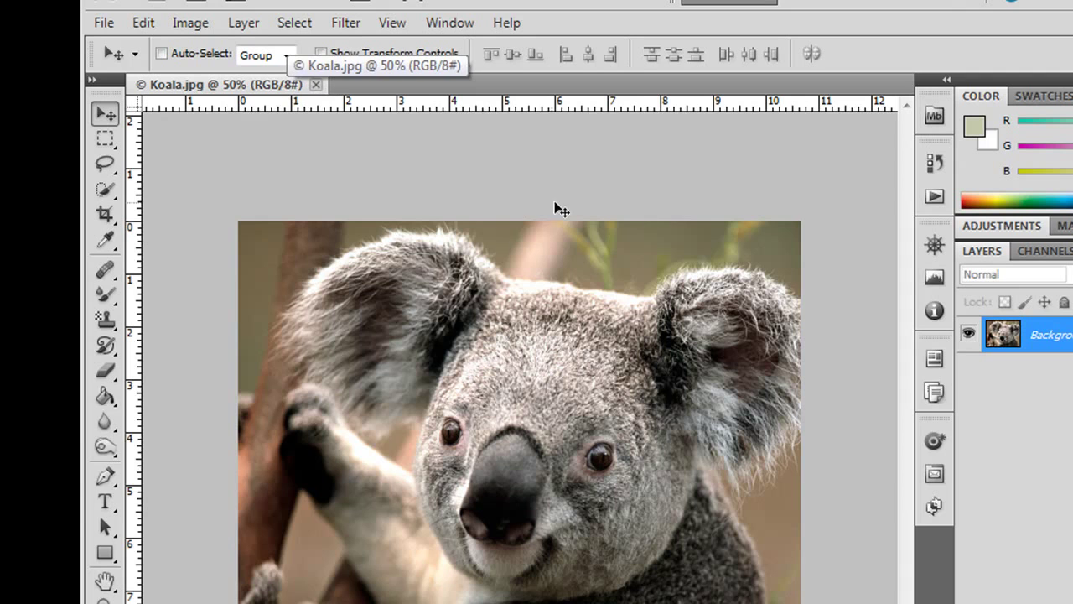
pyautogui.click(206, 23)
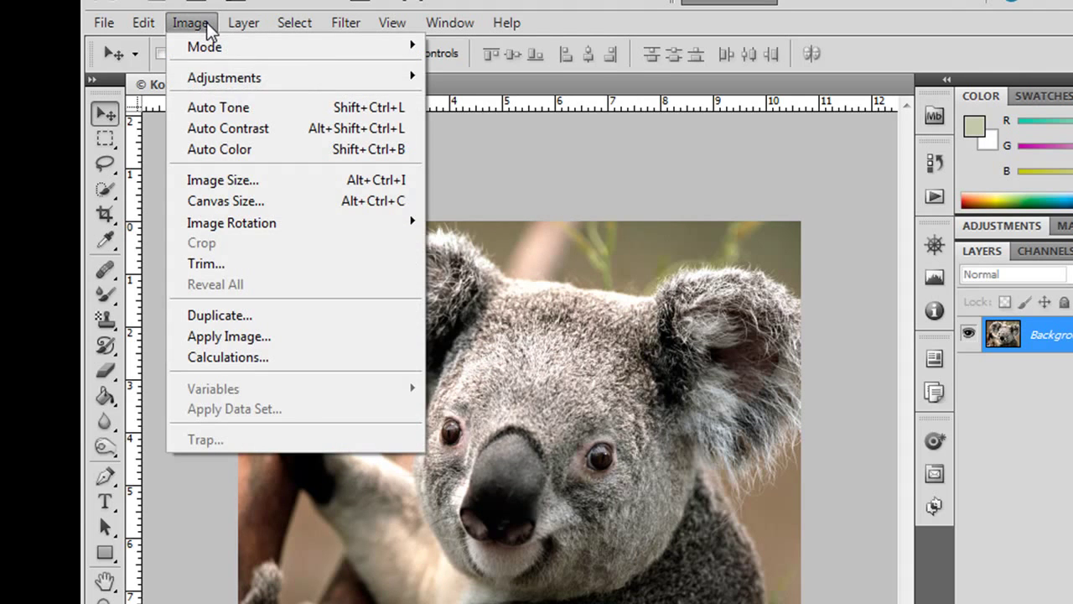
pyautogui.moveTo(224, 77)
pyautogui.click(514, 273)
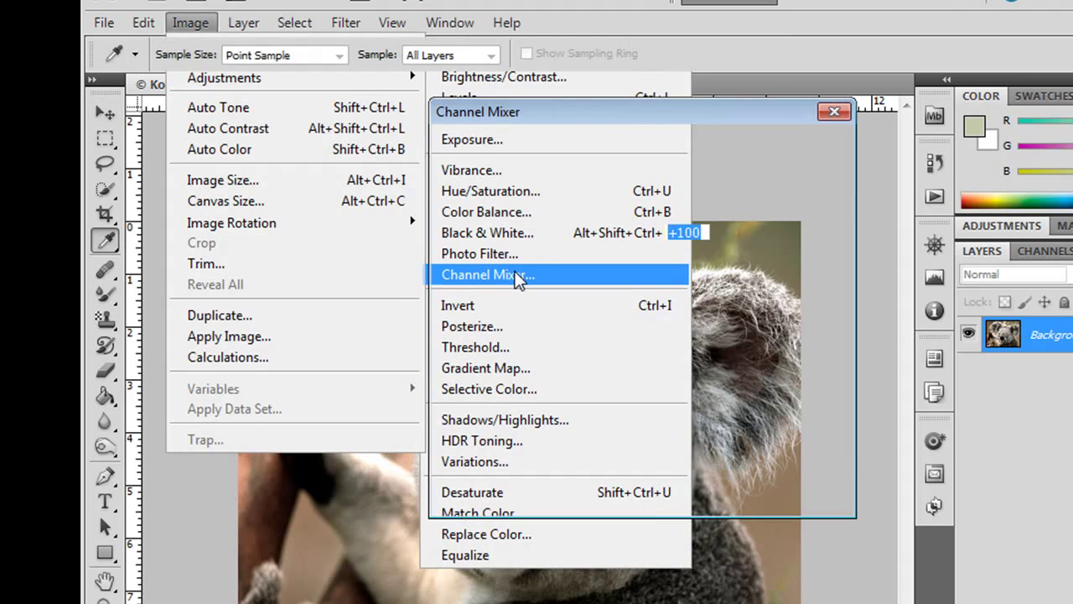
pyautogui.moveTo(660, 259)
pyautogui.mouseDown()
pyautogui.moveTo(594, 260)
pyautogui.moveTo(682, 259)
pyautogui.mouseUp()
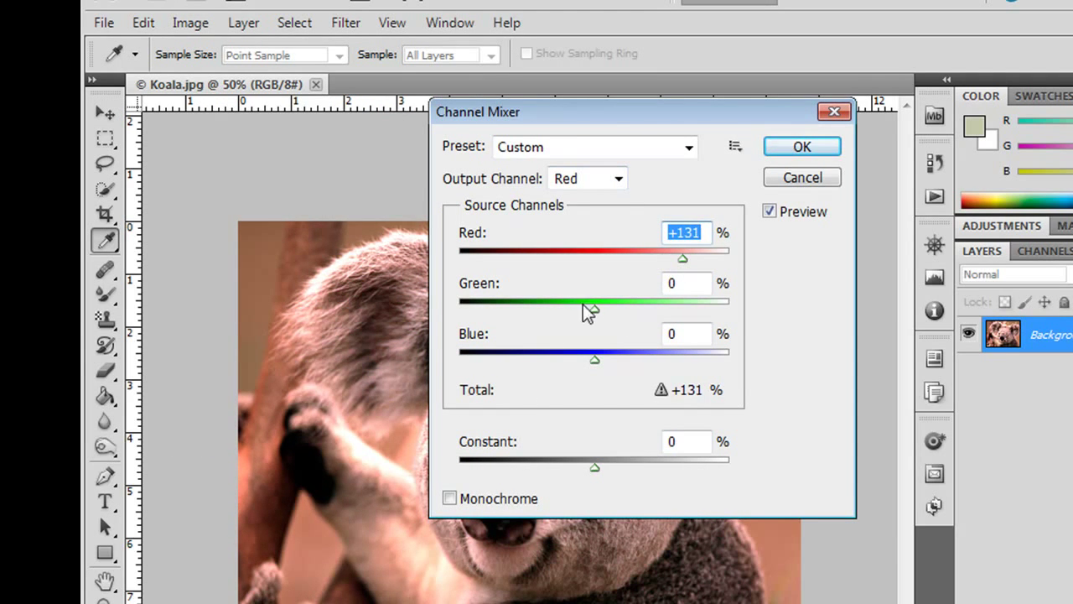
pyautogui.moveTo(594, 310)
pyautogui.mouseDown()
pyautogui.moveTo(538, 310)
pyautogui.moveTo(580, 311)
pyautogui.mouseUp()
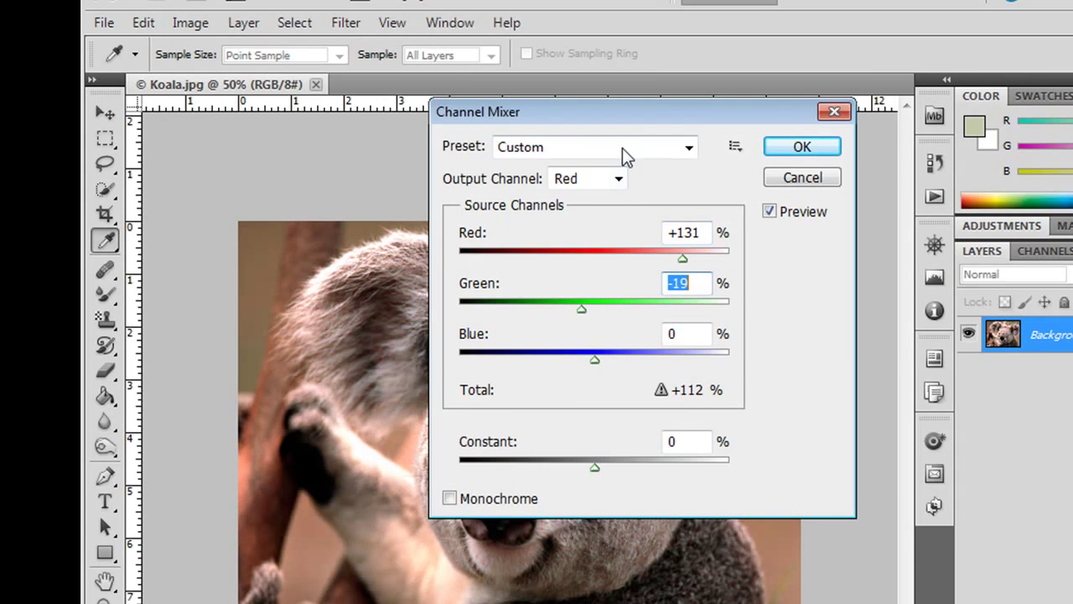
pyautogui.moveTo(607, 109); pyautogui.dragTo(849, 143)
pyautogui.moveTo(832, 384)
pyautogui.mouseDown()
pyautogui.moveTo(783, 390)
pyautogui.moveTo(838, 389)
pyautogui.mouseUp()
pyautogui.click(1036, 212)
pyautogui.click(208, 25)
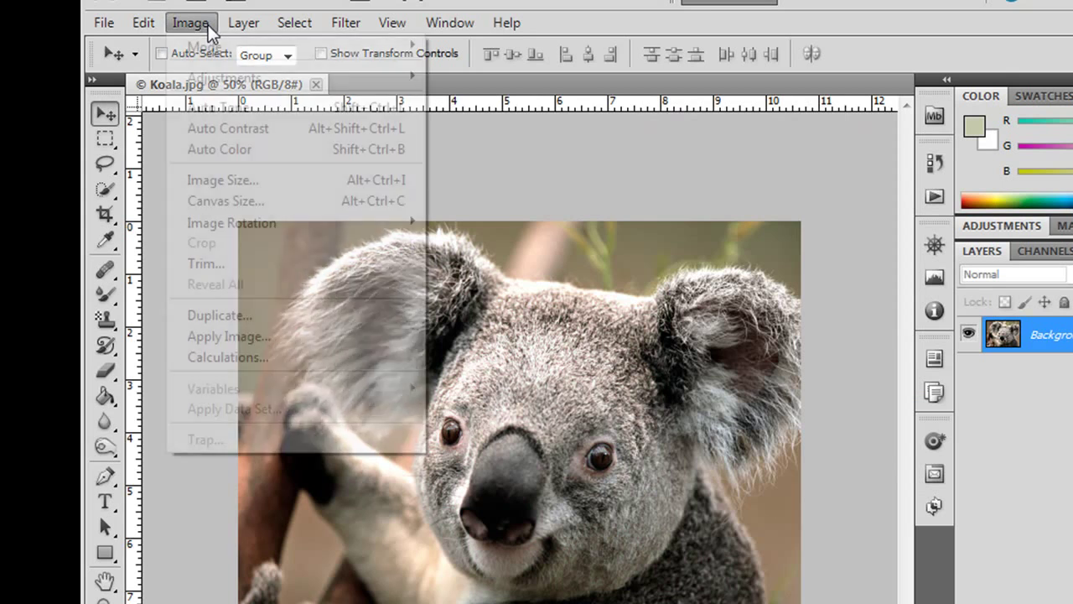
pyautogui.moveTo(224, 77)
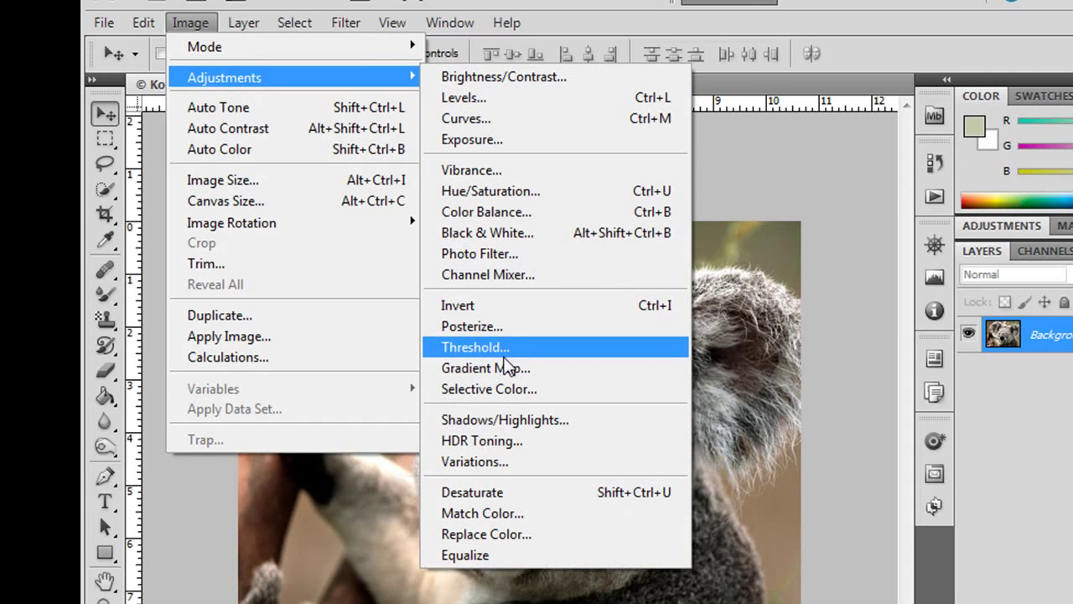
pyautogui.click(501, 306)
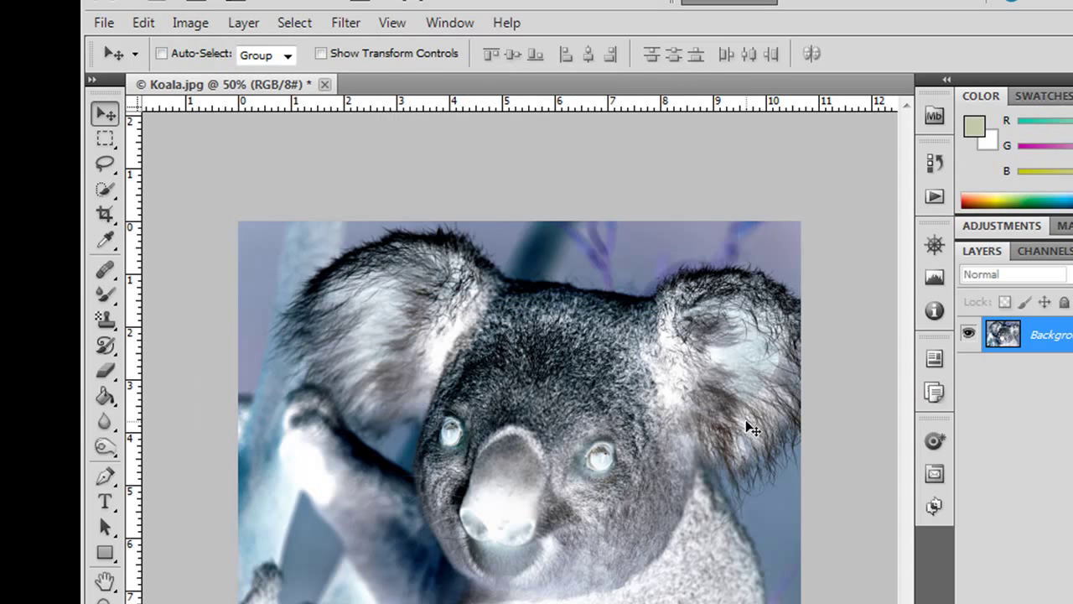
pyautogui.hotkey('ctrl', 'z')
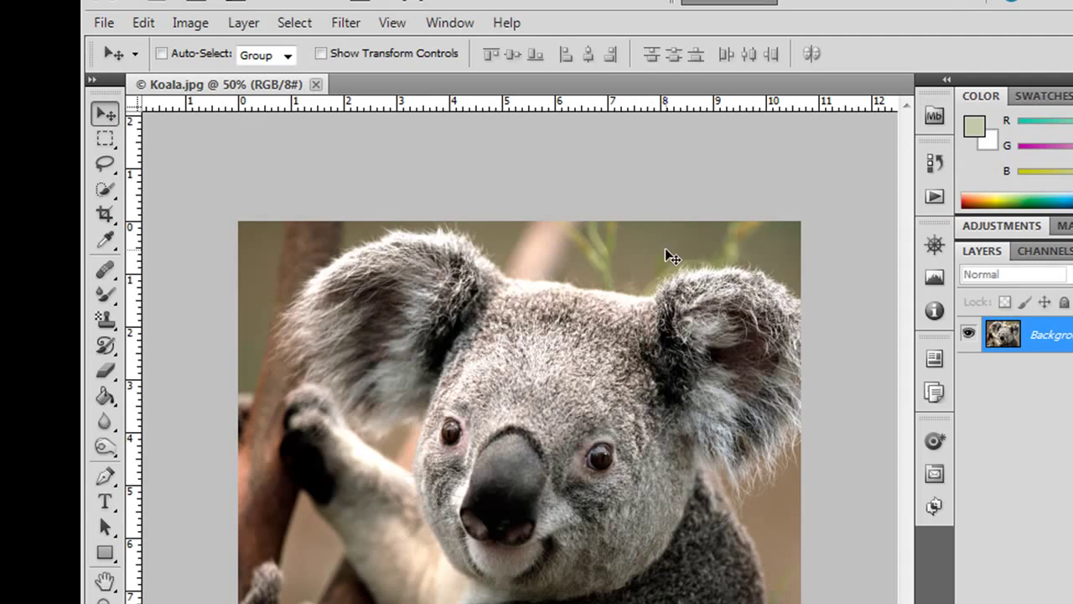
pyautogui.click(194, 25)
pyautogui.moveTo(223, 77)
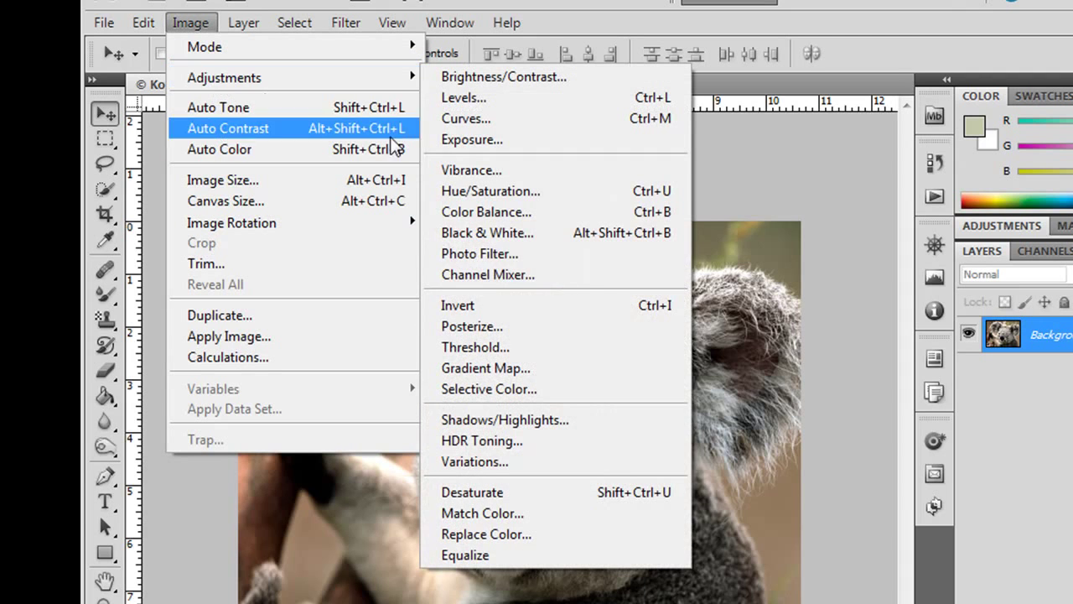
pyautogui.click(488, 329)
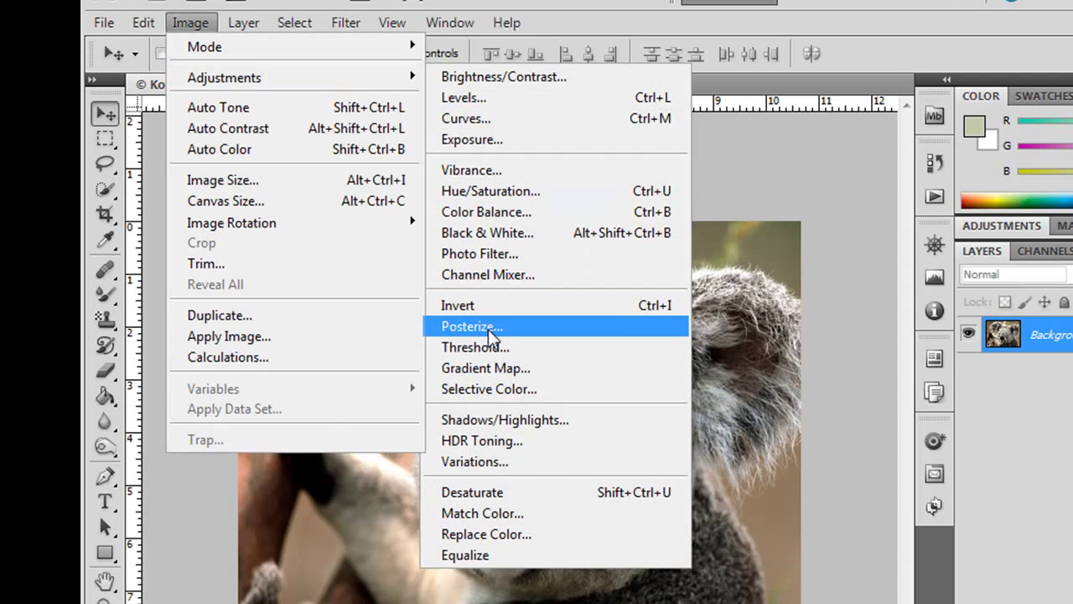
pyautogui.moveTo(457, 269)
pyautogui.mouseDown()
pyautogui.moveTo(586, 272)
pyautogui.moveTo(758, 301)
pyautogui.mouseUp()
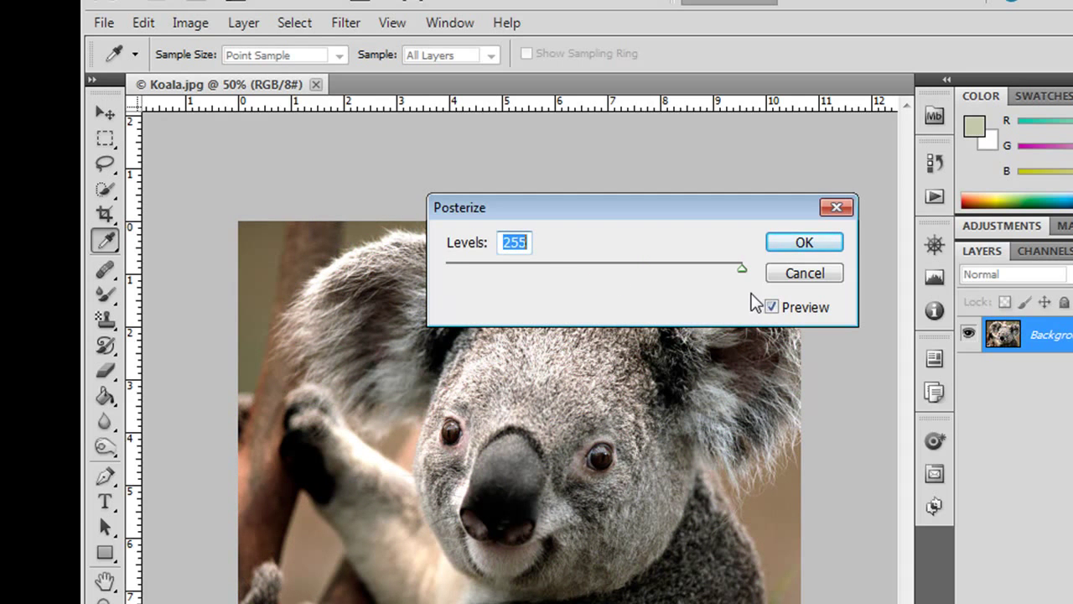
pyautogui.moveTo(627, 270)
pyautogui.mouseDown()
pyautogui.moveTo(452, 271)
pyautogui.moveTo(463, 273)
pyautogui.mouseUp()
pyautogui.moveTo(529, 197)
pyautogui.mouseDown()
pyautogui.moveTo(850, 151)
pyautogui.moveTo(788, 139)
pyautogui.mouseUp()
pyautogui.moveTo(721, 214); pyautogui.dragTo(714, 215)
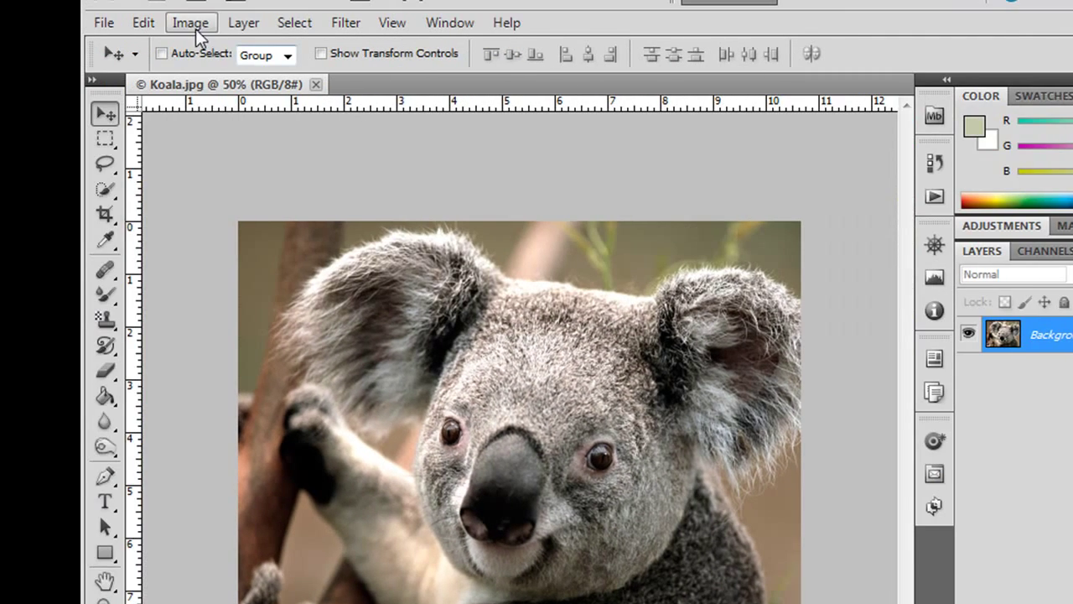
pyautogui.click(191, 22)
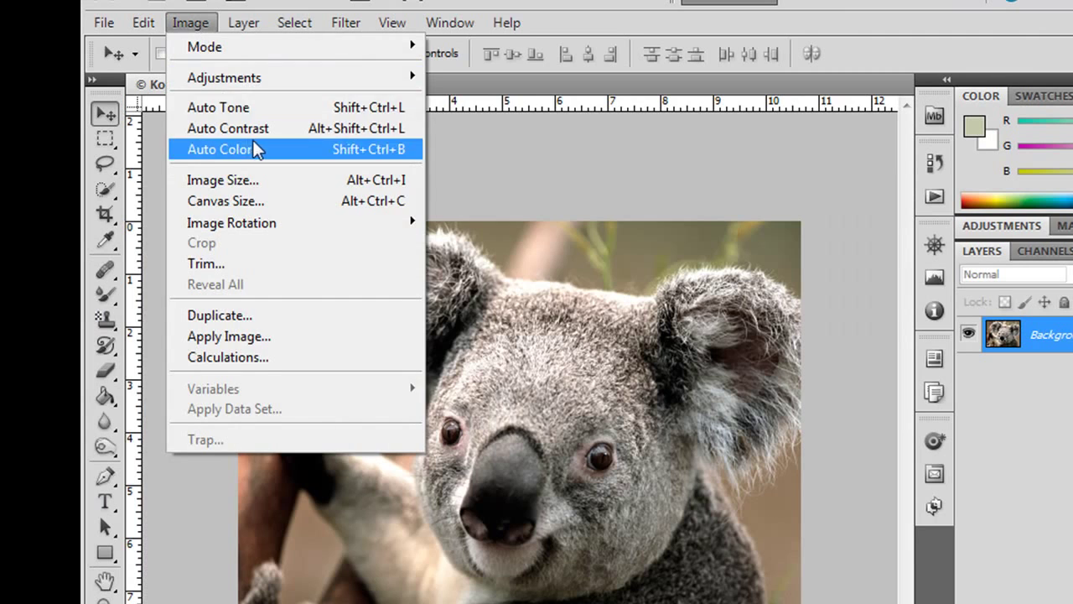
pyautogui.moveTo(224, 77)
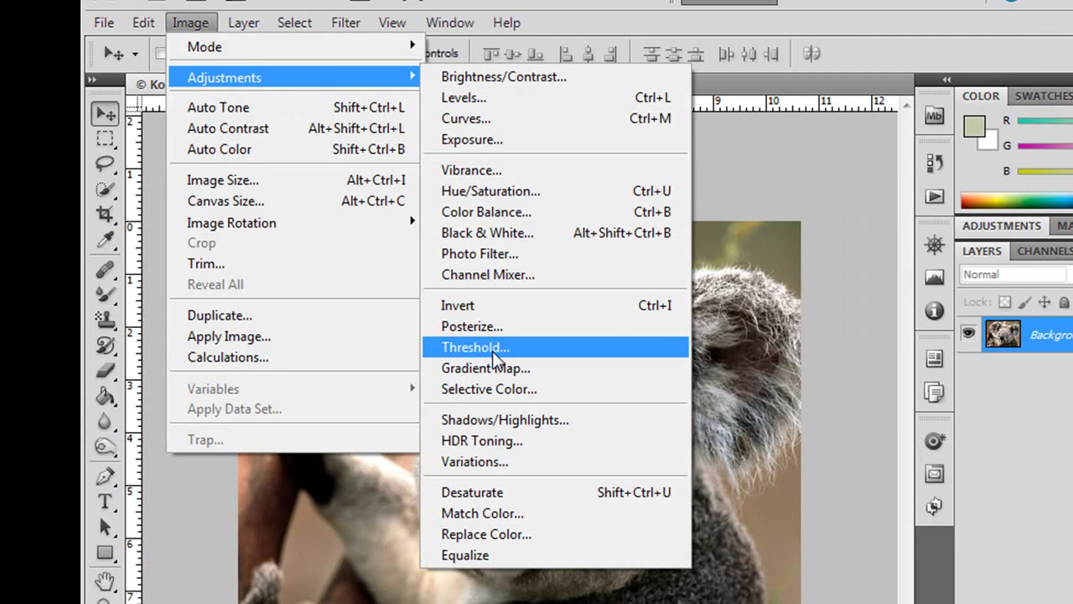
pyautogui.click(495, 348)
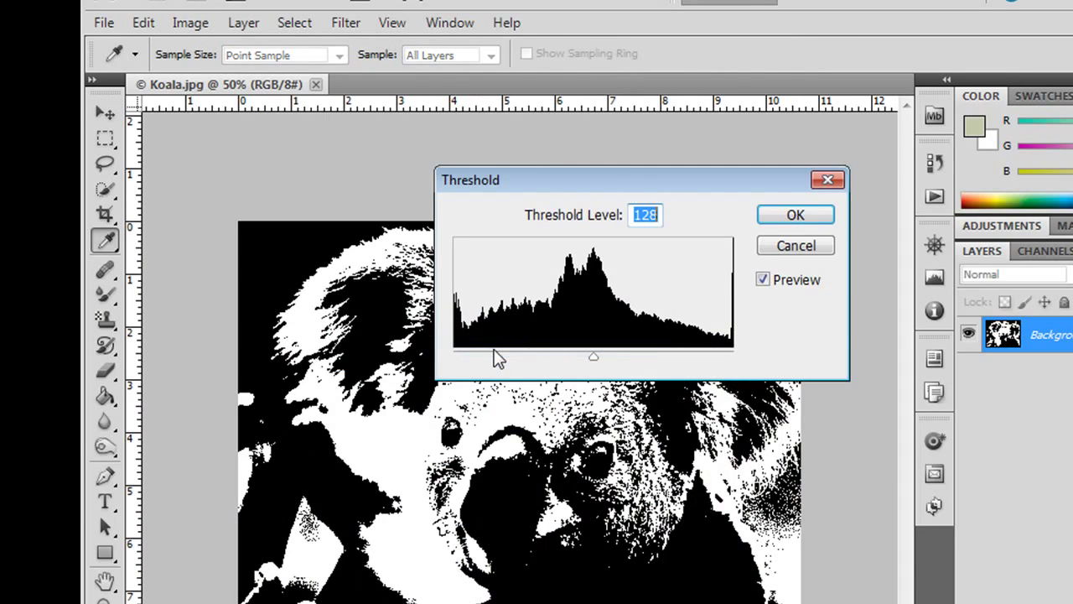
pyautogui.moveTo(593, 358)
pyautogui.mouseDown()
pyautogui.moveTo(551, 360)
pyautogui.moveTo(654, 360)
pyautogui.moveTo(589, 360)
pyautogui.mouseUp()
pyautogui.click(811, 245)
pyautogui.click(190, 22)
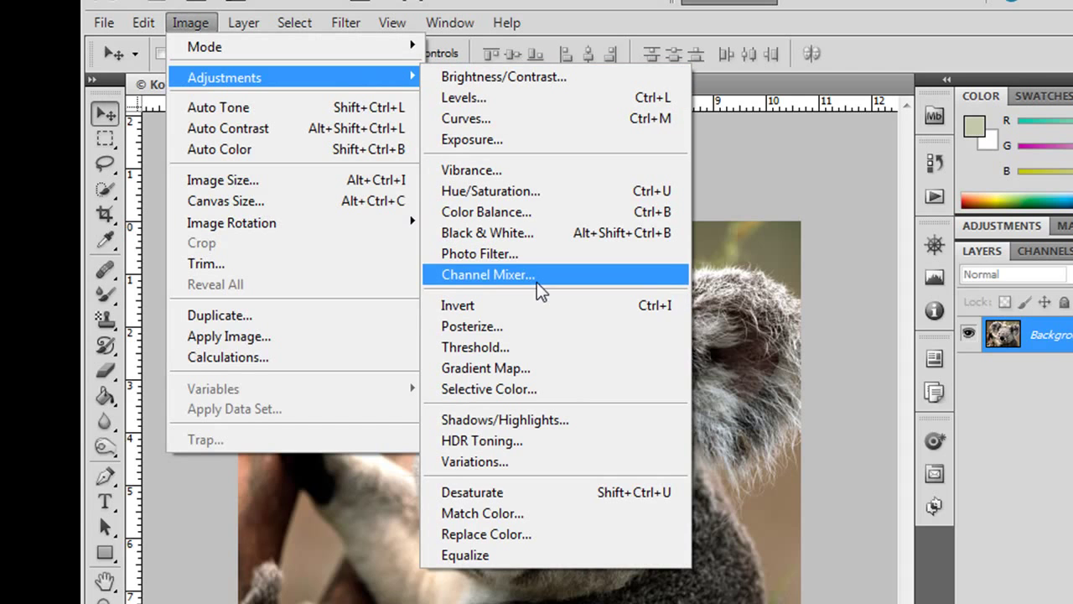
pyautogui.click(506, 371)
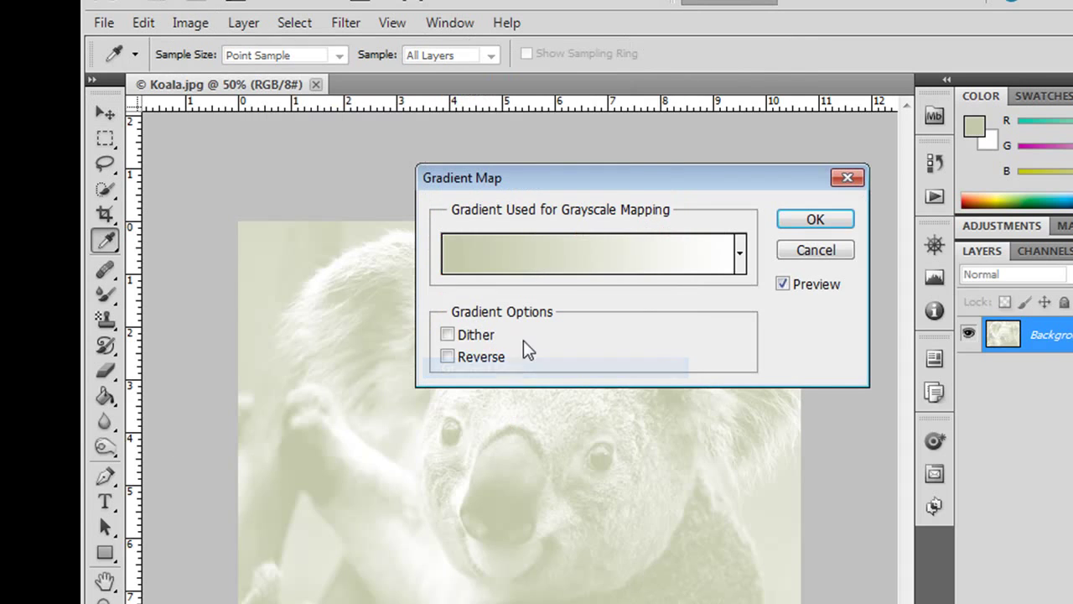
pyautogui.click(741, 254)
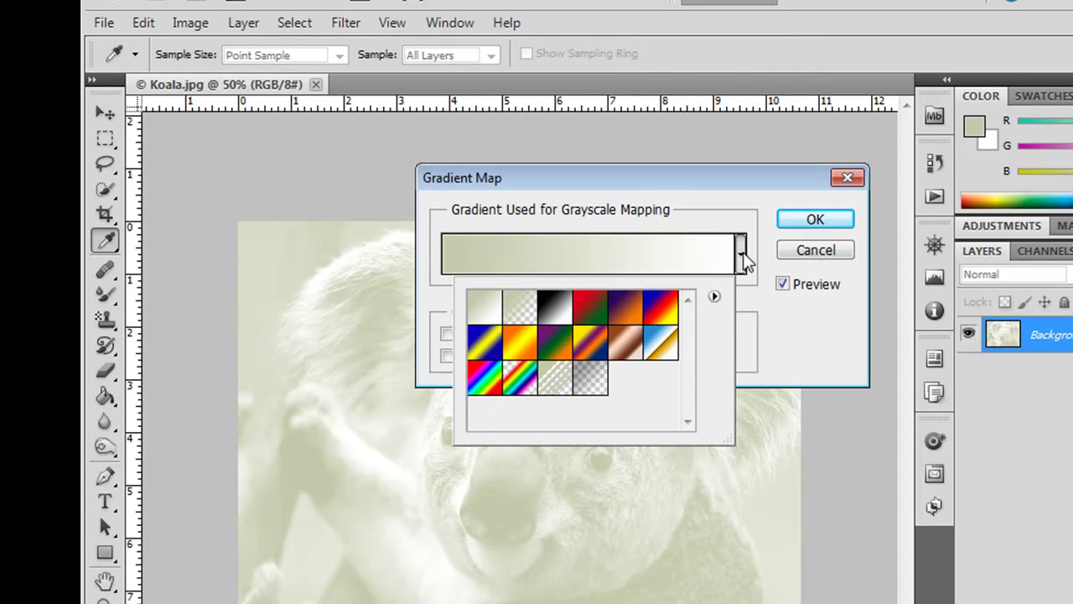
pyautogui.click(559, 310)
pyautogui.click(661, 348)
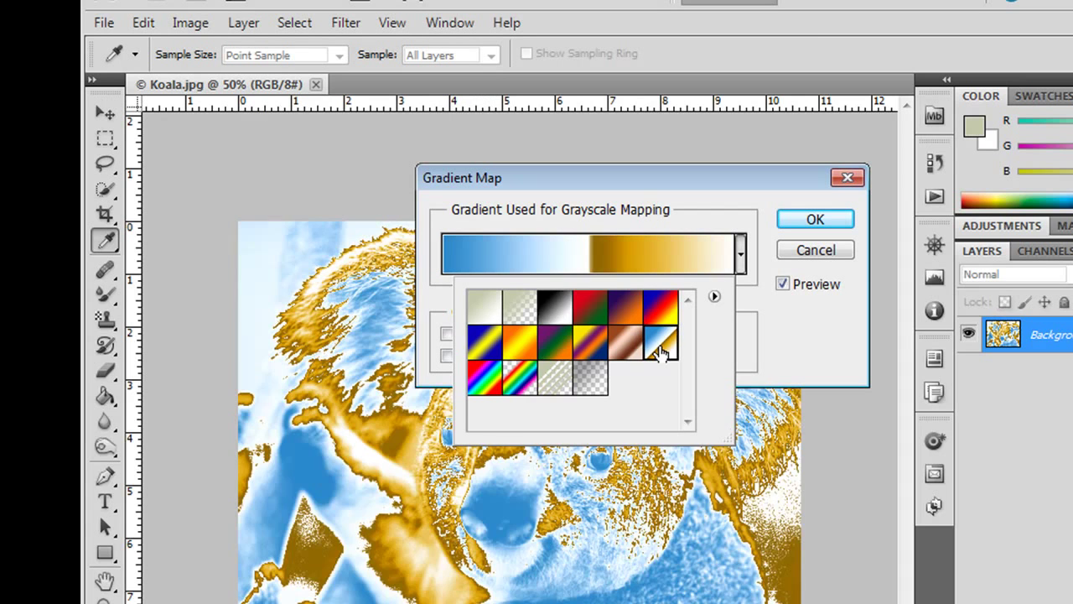
pyautogui.click(666, 312)
pyautogui.click(589, 374)
pyautogui.click(552, 377)
pyautogui.click(515, 379)
pyautogui.click(488, 340)
pyautogui.click(565, 172)
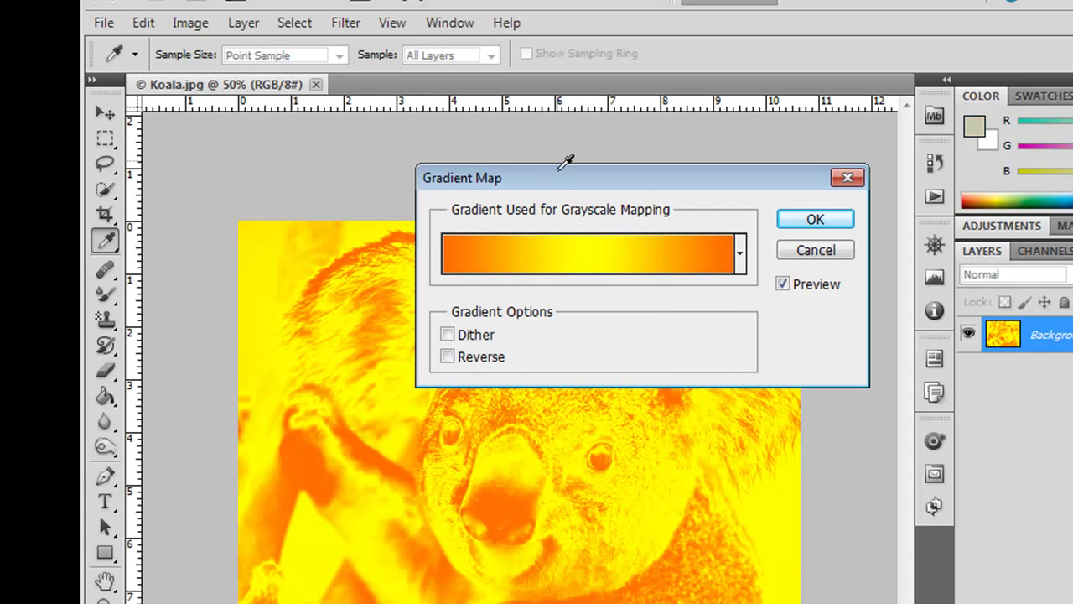
pyautogui.moveTo(546, 181)
pyautogui.mouseDown()
pyautogui.moveTo(739, 104)
pyautogui.moveTo(495, 50)
pyautogui.mouseUp()
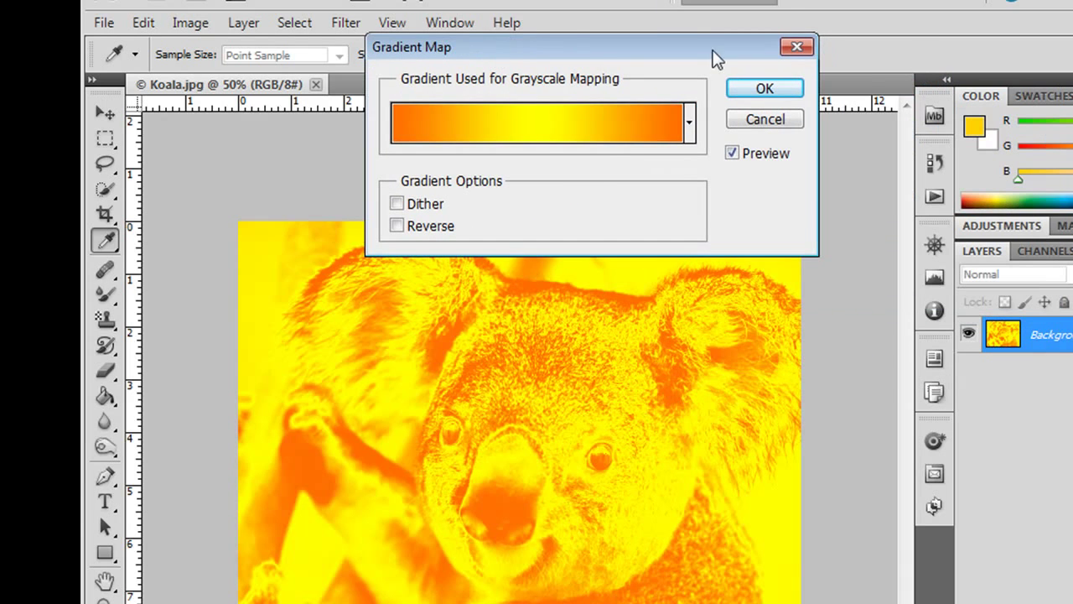
pyautogui.click(396, 204)
pyautogui.click(397, 227)
pyautogui.click(396, 204)
pyautogui.click(757, 124)
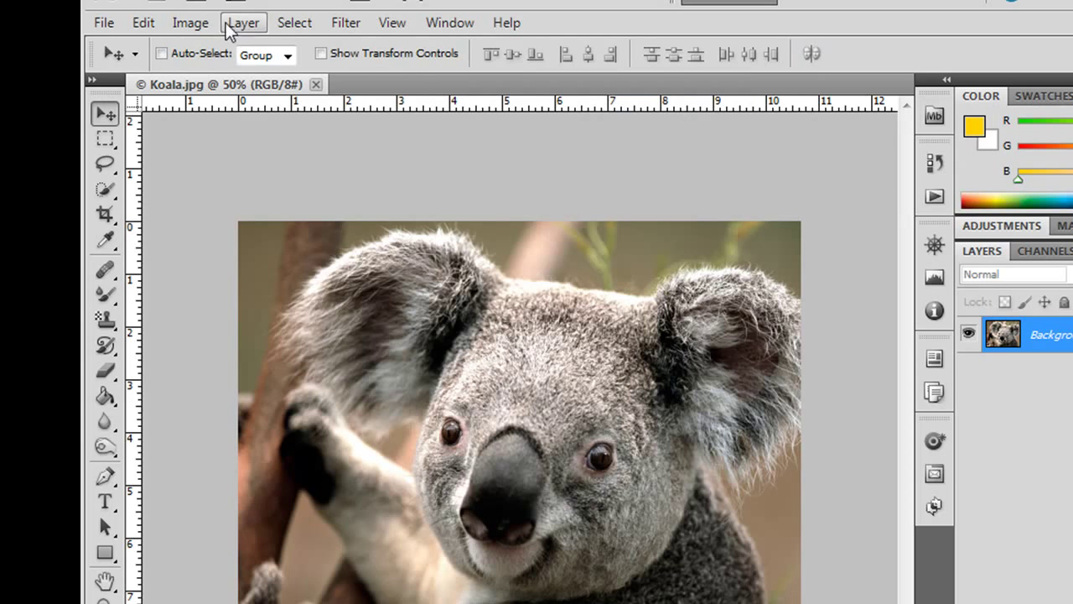
# Sample a brownish foreground colour in Selective Color at its Default preset, then undo the adjustment.
pyautogui.click(195, 23)
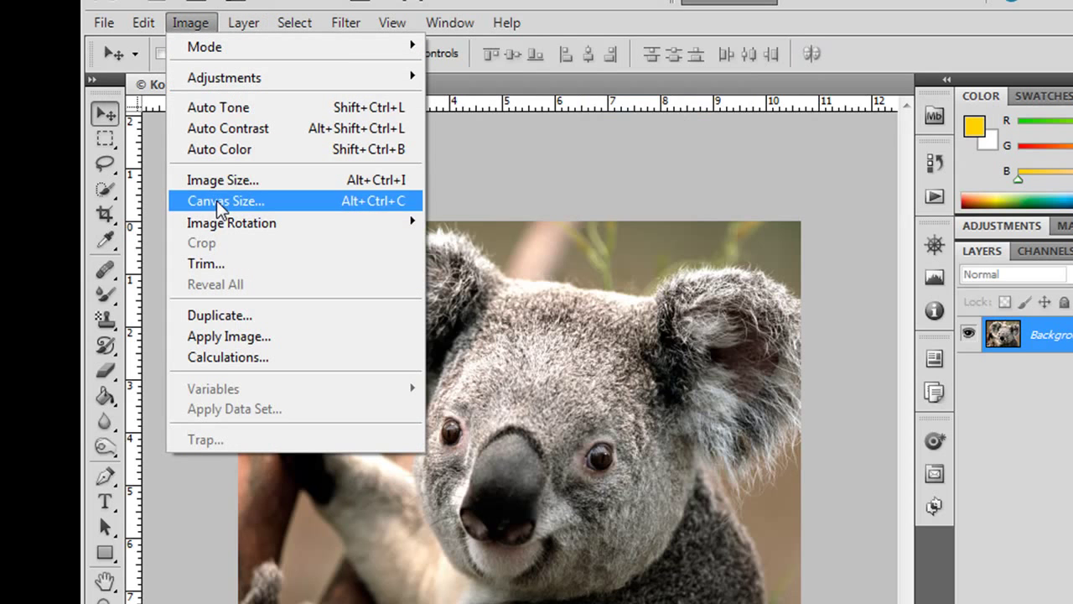
pyautogui.moveTo(224, 77)
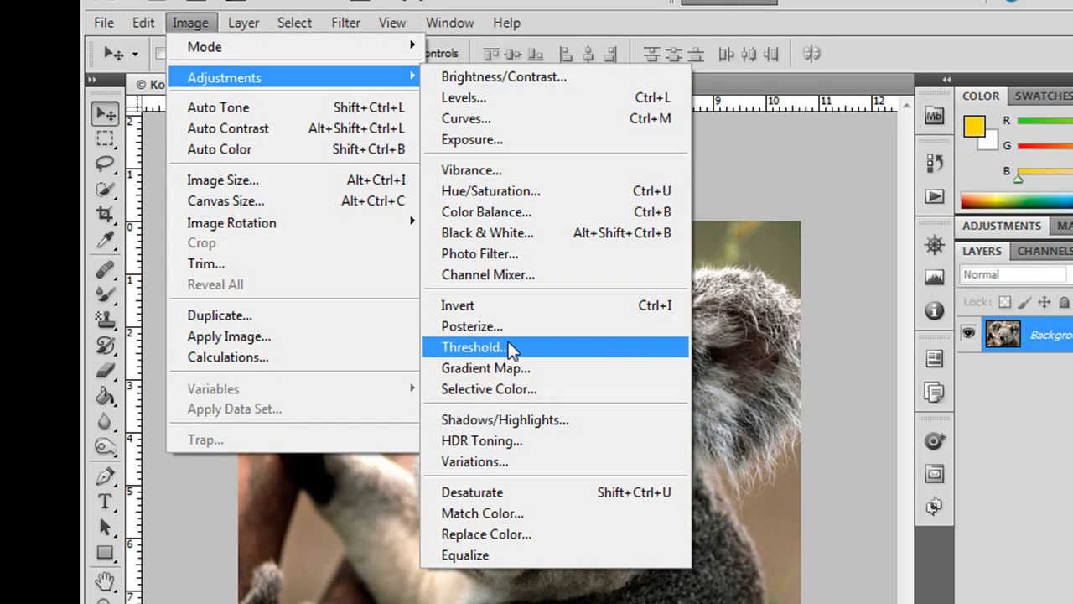
pyautogui.click(526, 390)
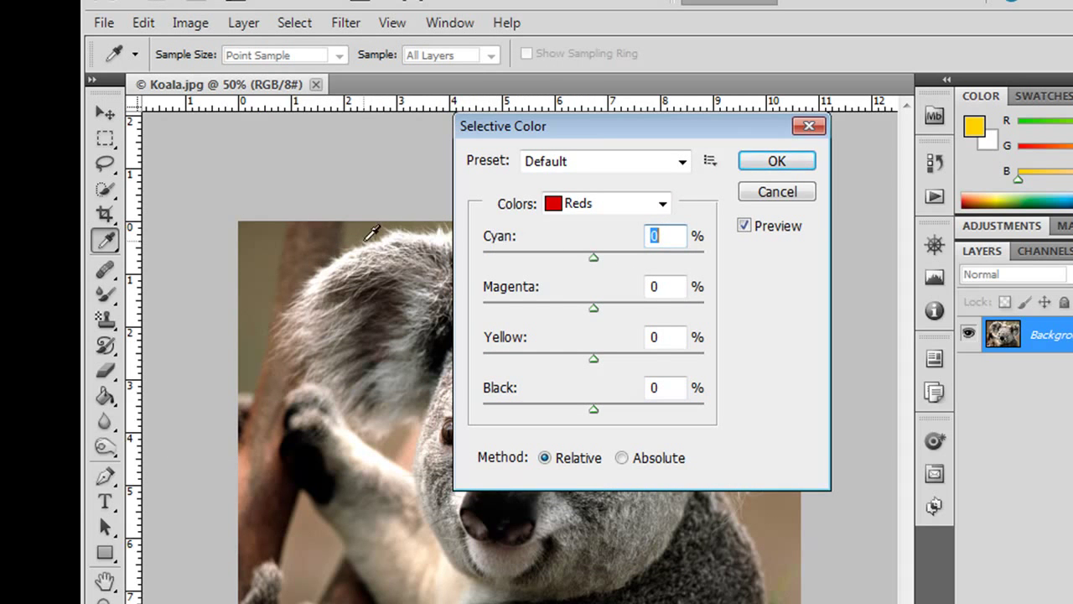
pyautogui.click(270, 240)
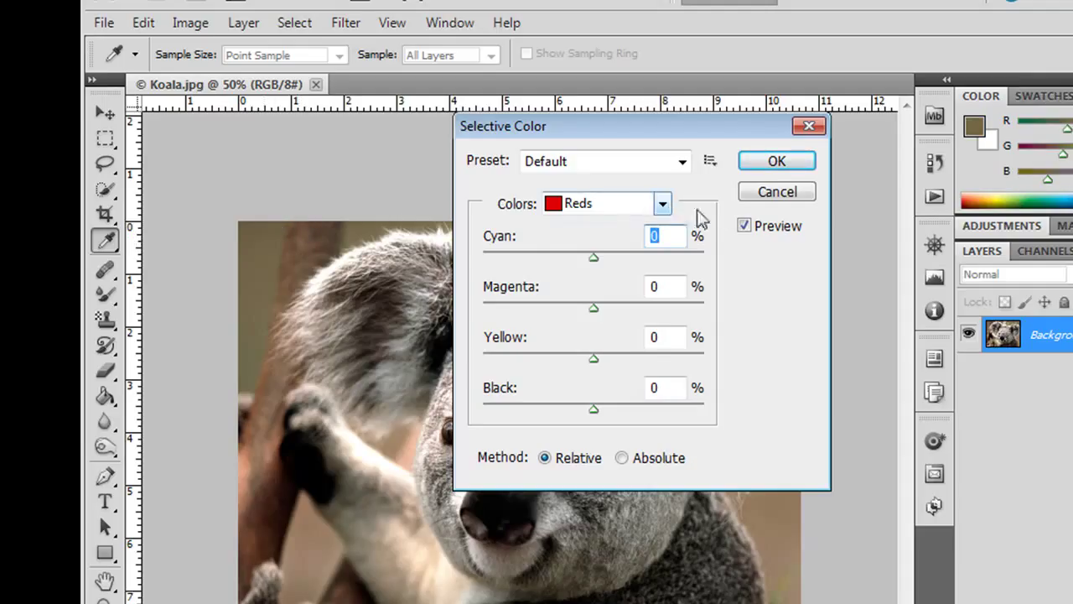
pyautogui.click(776, 164)
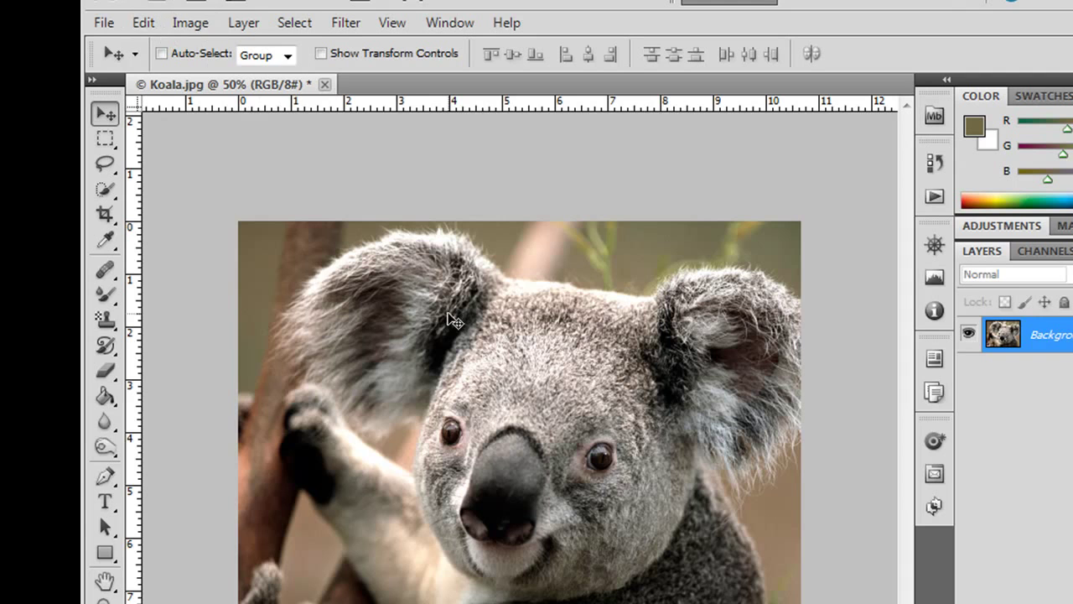
pyautogui.hotkey('ctrl', 's')
pyautogui.click(191, 22)
pyautogui.moveTo(224, 77)
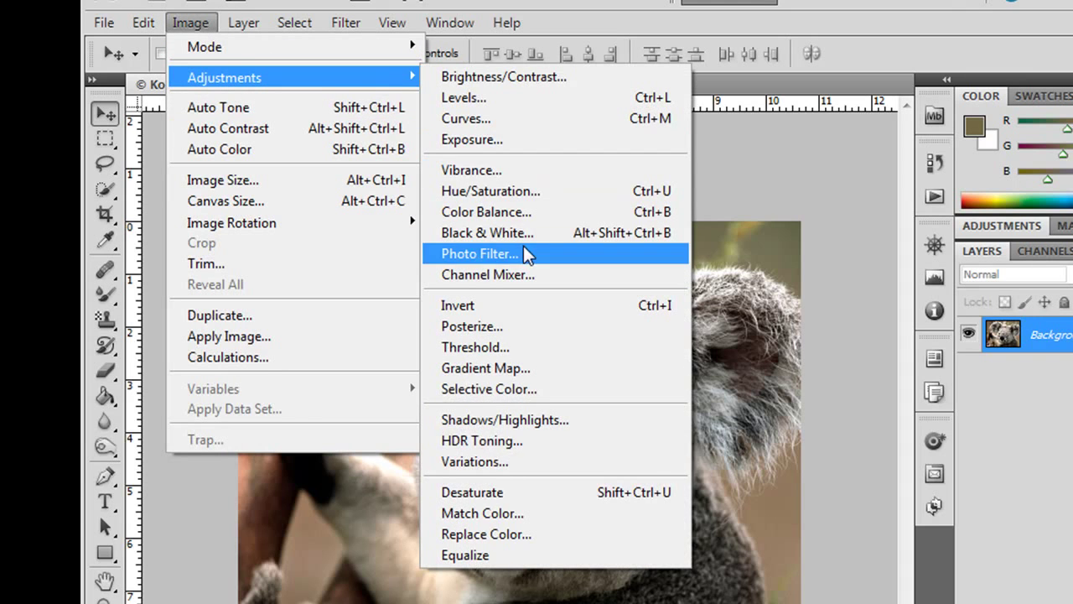
# Preview Shadows/Highlights with more options (highlights amount up to 94, tonal width 69), then cancel.
pyautogui.click(532, 422)
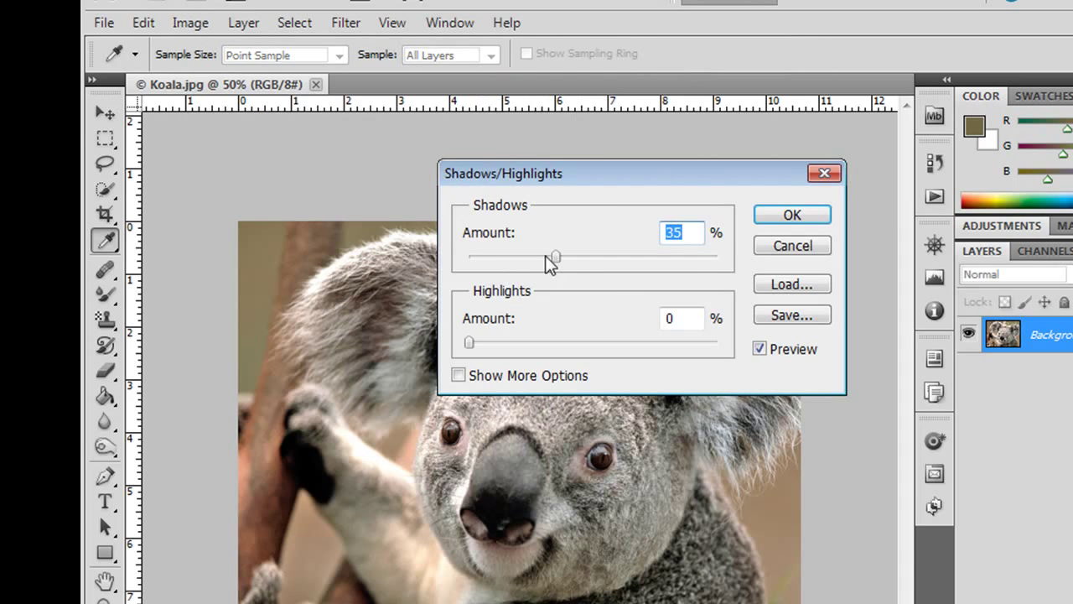
pyautogui.moveTo(558, 253)
pyautogui.mouseDown()
pyautogui.moveTo(678, 268)
pyautogui.moveTo(570, 275)
pyautogui.moveTo(673, 280)
pyautogui.moveTo(526, 271)
pyautogui.moveTo(575, 273)
pyautogui.mouseUp()
pyautogui.moveTo(469, 343)
pyautogui.mouseDown()
pyautogui.moveTo(611, 349)
pyautogui.moveTo(558, 344)
pyautogui.moveTo(573, 352)
pyautogui.mouseUp()
pyautogui.click(463, 374)
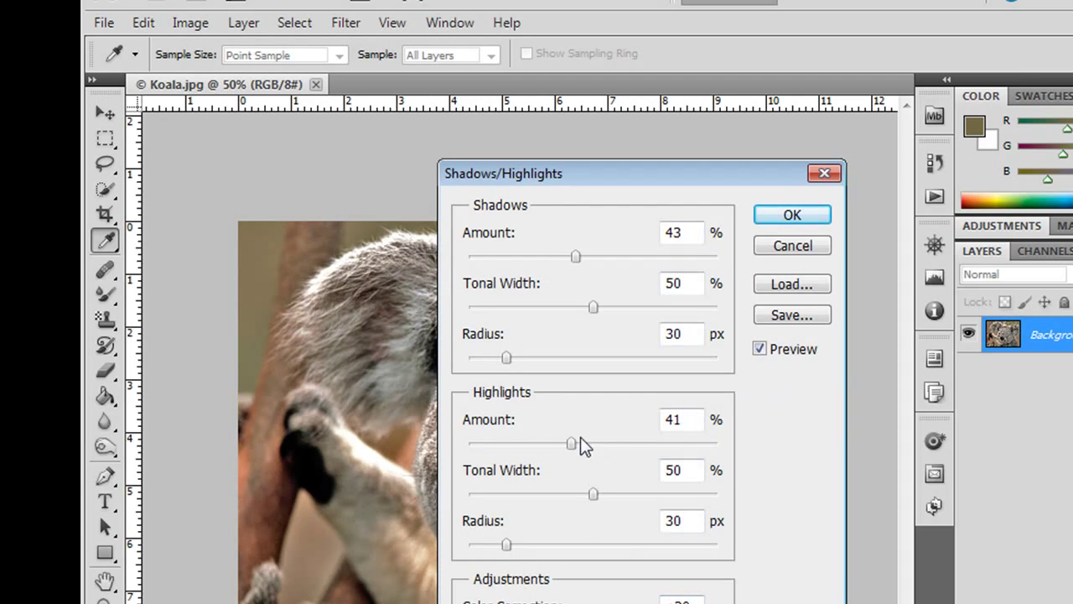
pyautogui.moveTo(606, 452); pyautogui.dragTo(554, 458)
pyautogui.moveTo(592, 494); pyautogui.dragTo(640, 496)
pyautogui.moveTo(619, 179); pyautogui.dragTo(808, 122)
pyautogui.moveTo(762, 385); pyautogui.dragTo(891, 386)
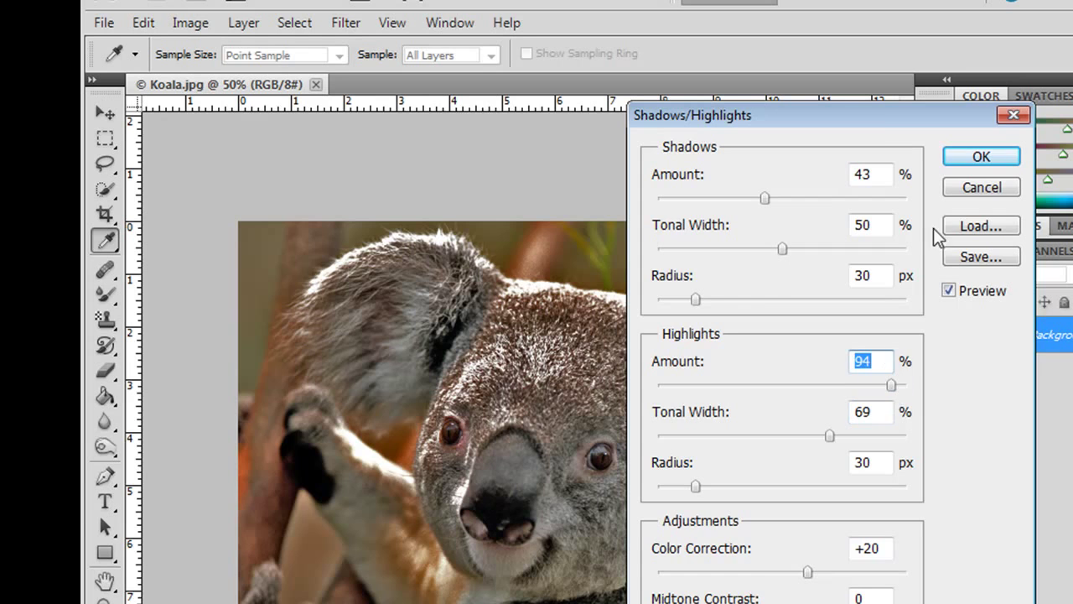
pyautogui.click(978, 187)
pyautogui.click(192, 24)
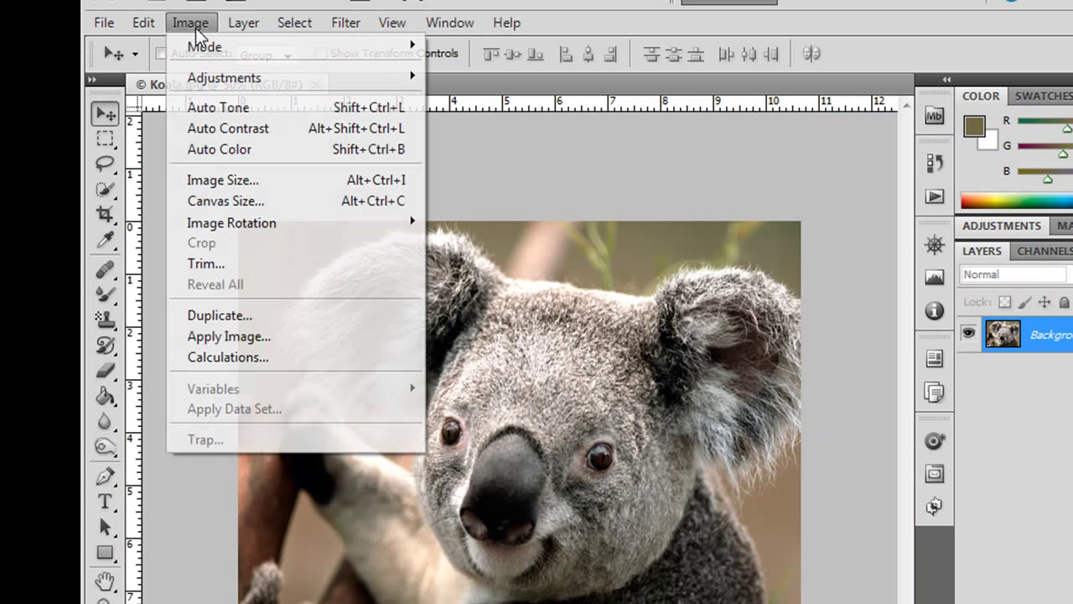
pyautogui.moveTo(224, 77)
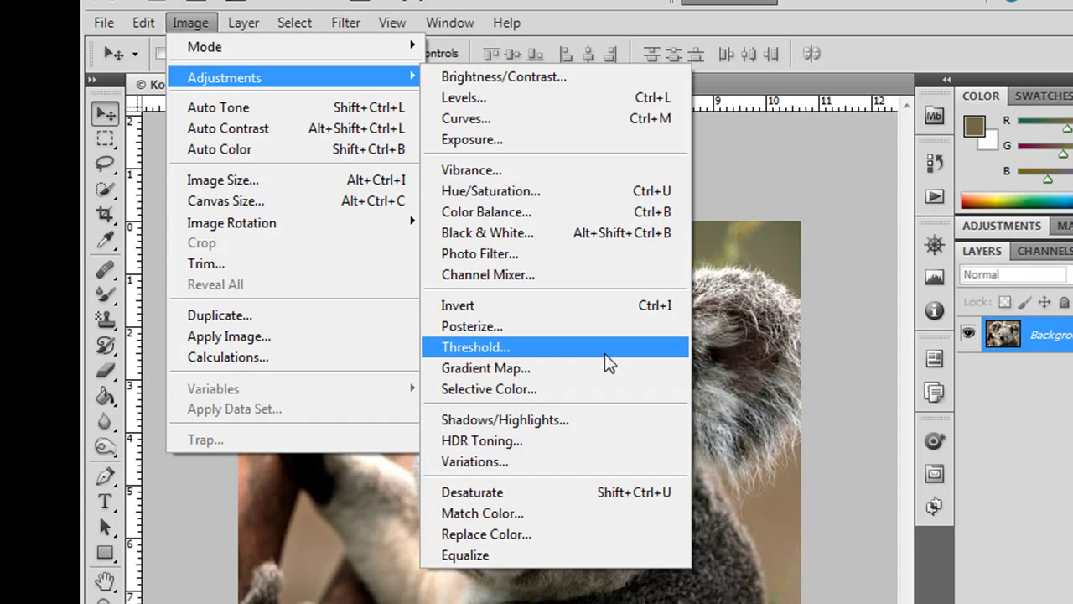
# Preview HDR Toning with Edge Glow radius 229 and strength 2.91, then cancel it.
pyautogui.click(499, 438)
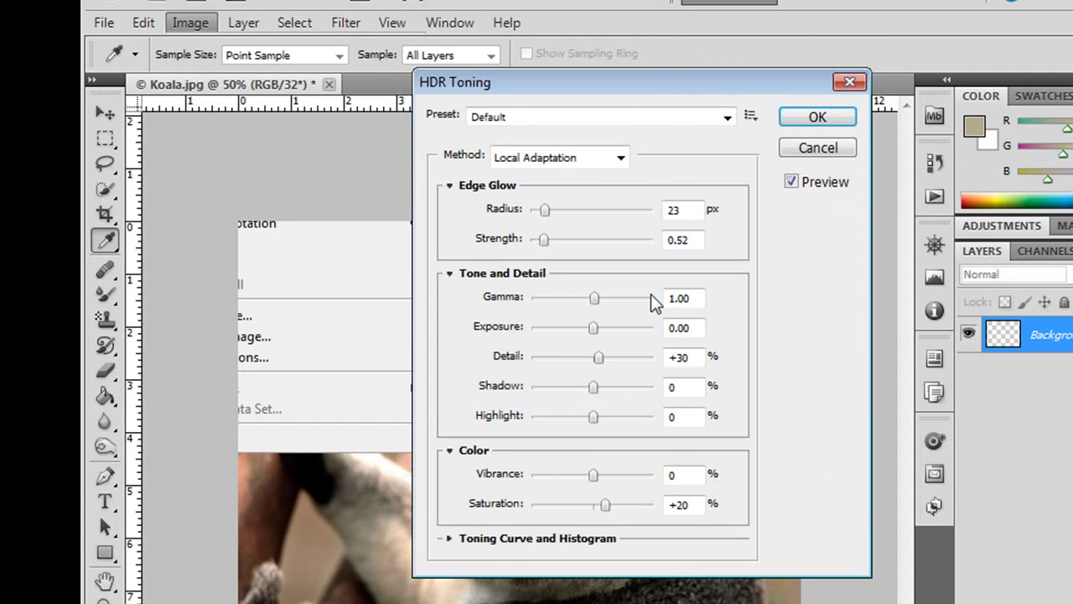
pyautogui.moveTo(567, 83); pyautogui.dragTo(748, 90)
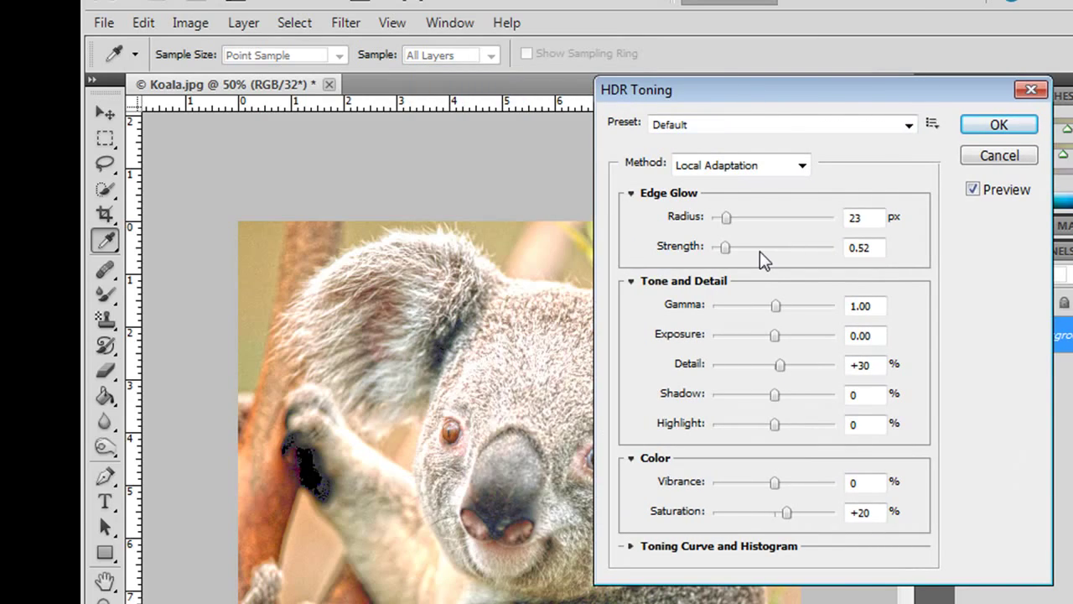
pyautogui.moveTo(726, 218); pyautogui.dragTo(796, 217)
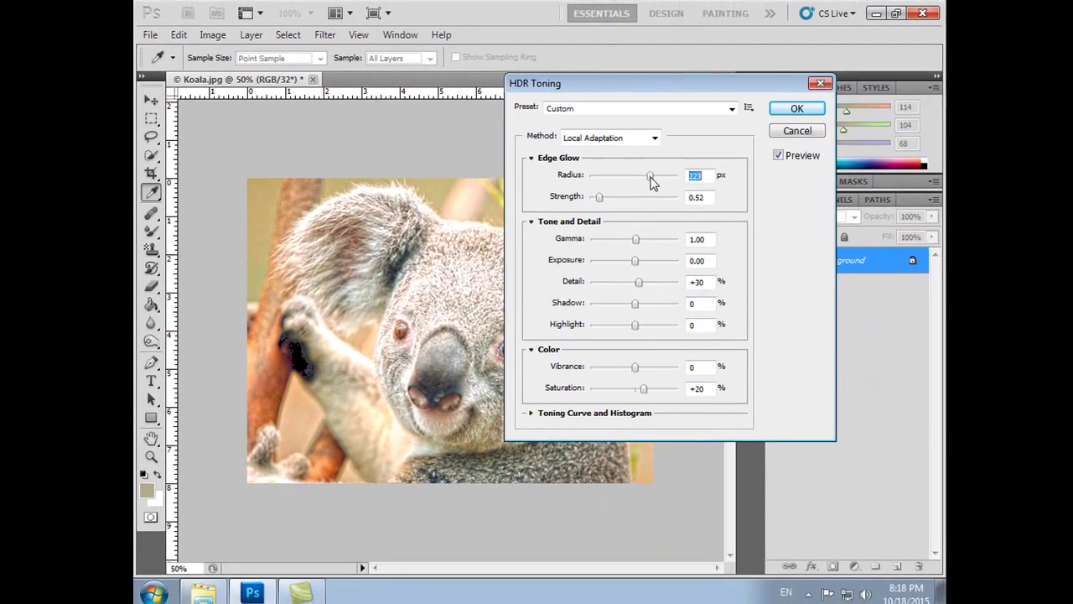
pyautogui.moveTo(596, 196); pyautogui.dragTo(650, 197)
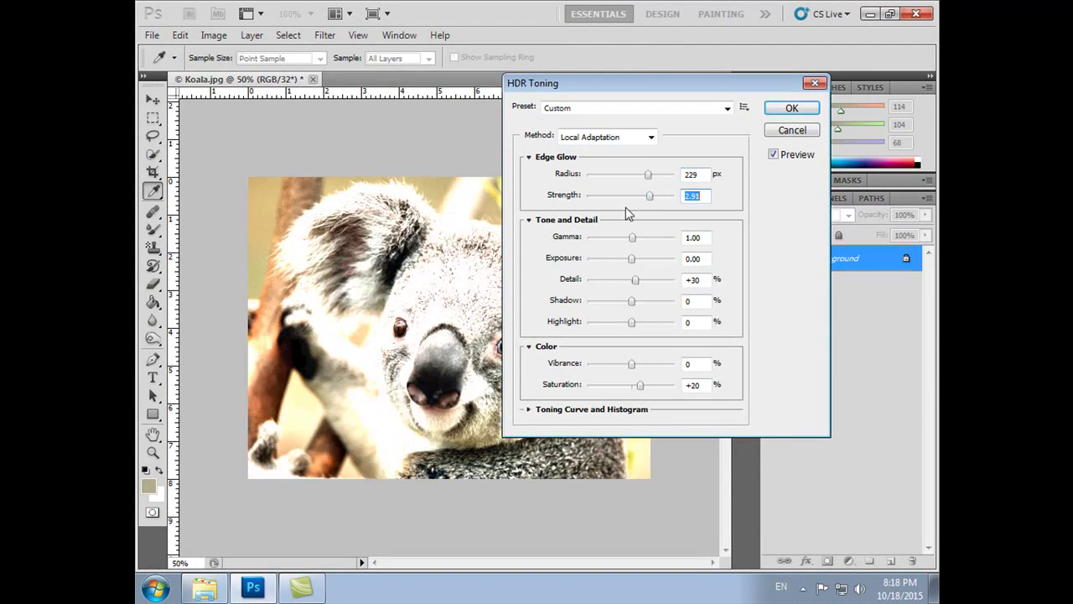
pyautogui.click(786, 132)
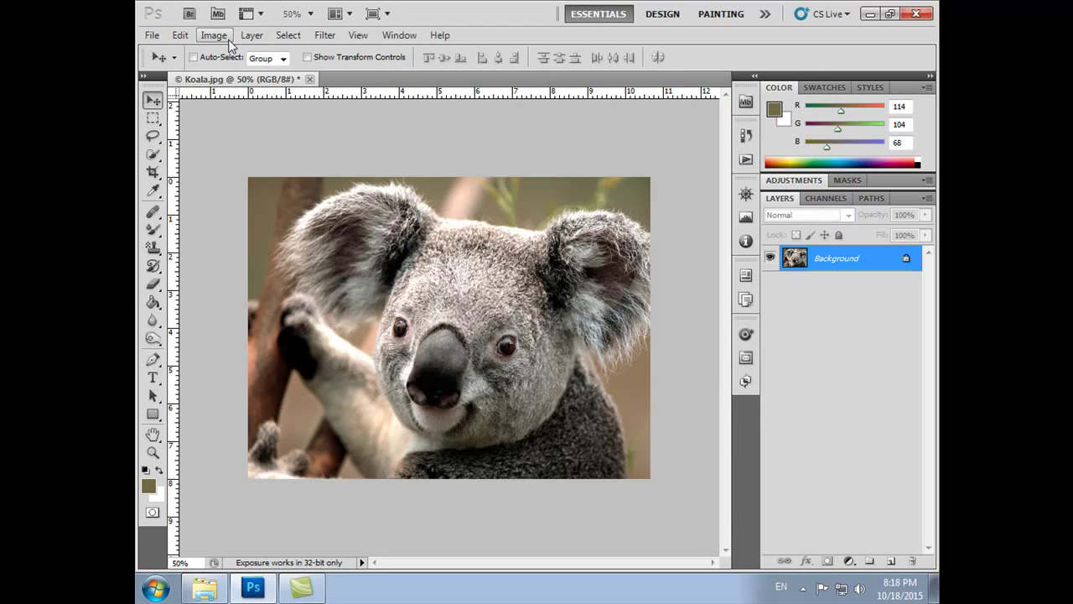
# Preview a More Yellow pick in Variations, then cancel it.
pyautogui.click(227, 39)
pyautogui.moveTo(238, 74)
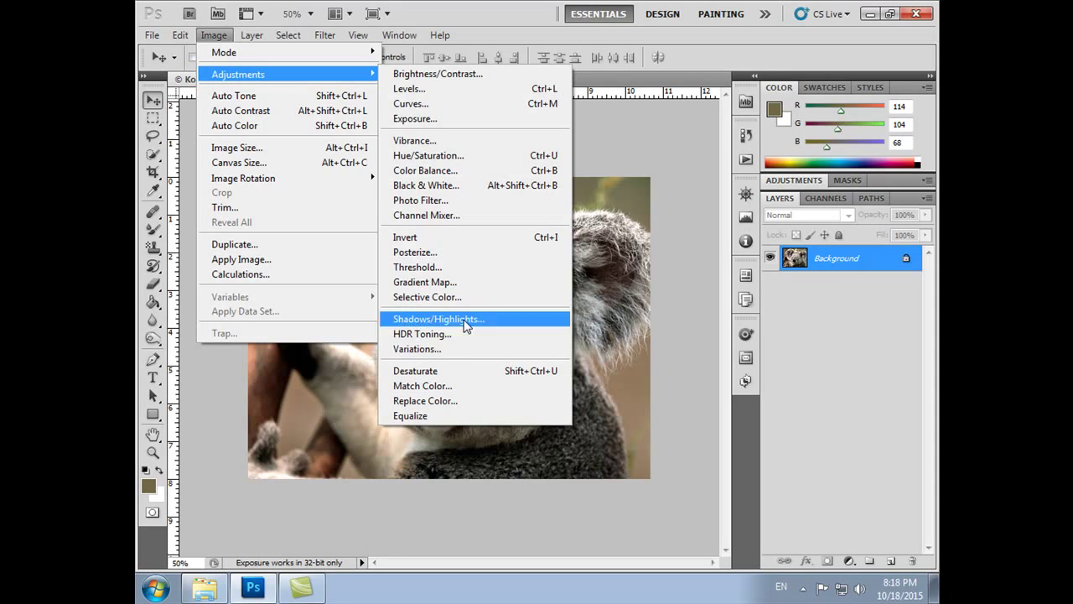
pyautogui.click(457, 348)
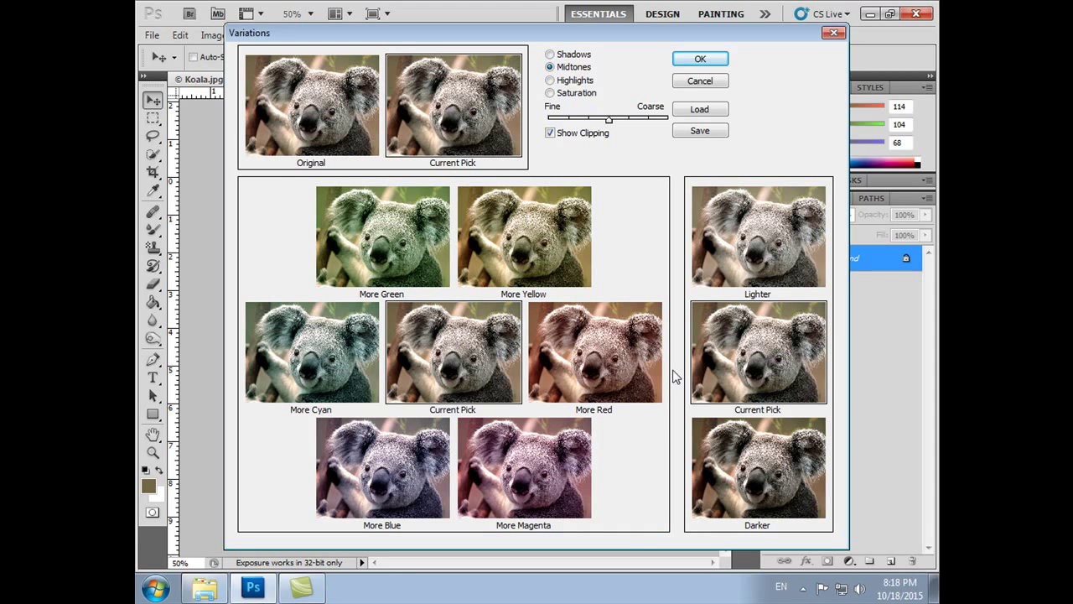
pyautogui.click(500, 242)
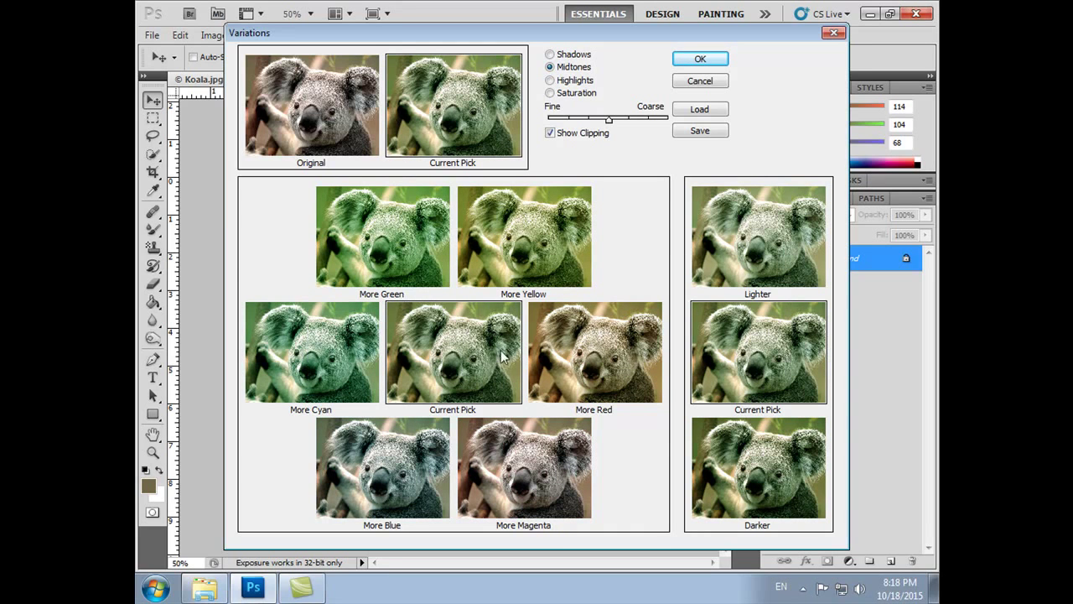
pyautogui.click(703, 82)
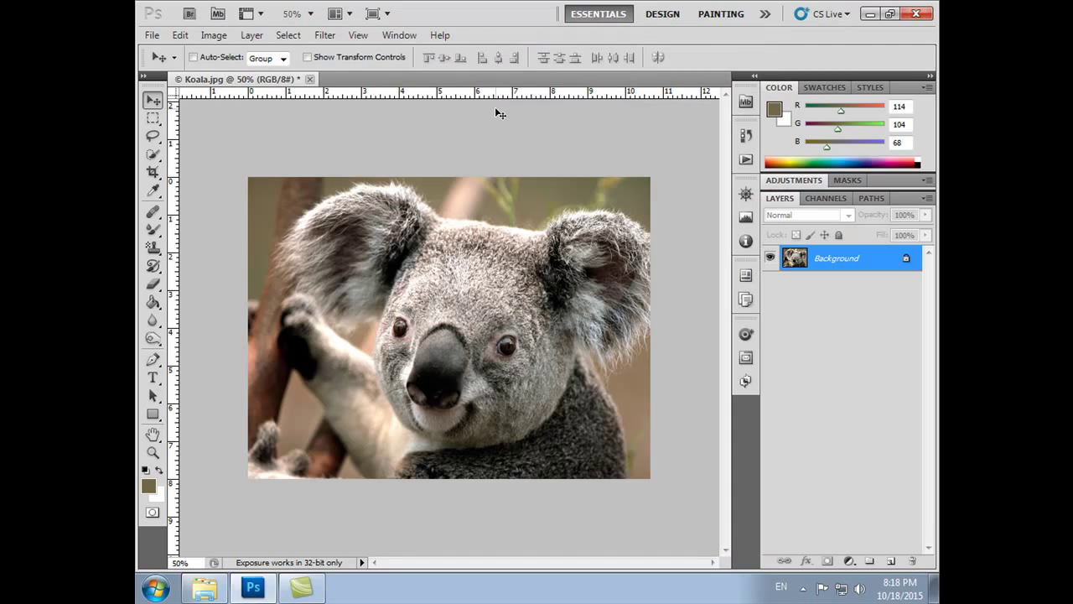
# Desaturate the koala to grayscale, then undo it.
pyautogui.click(212, 35)
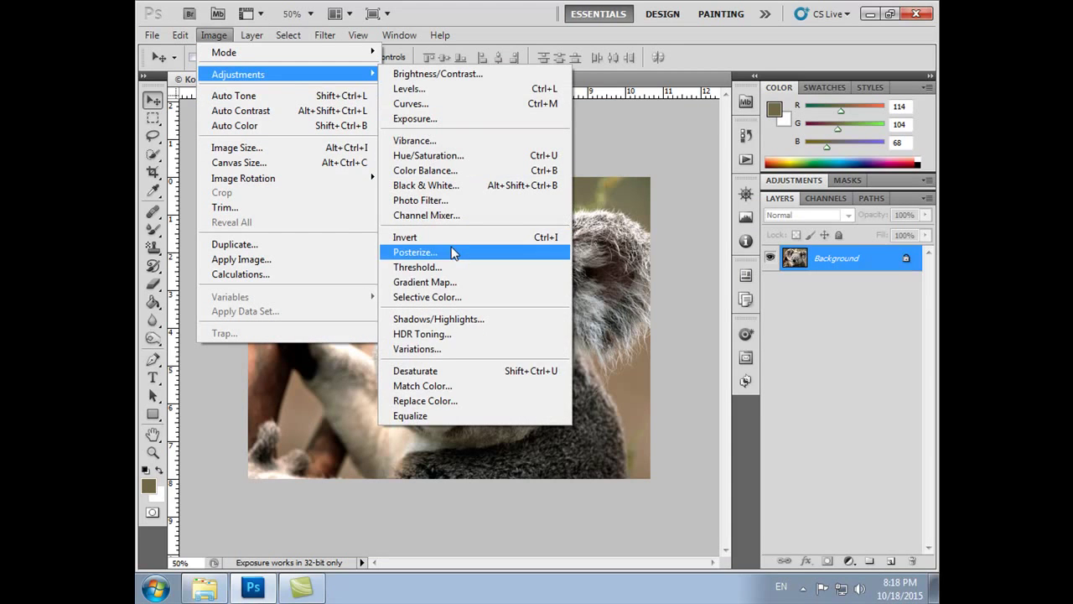
pyautogui.click(455, 373)
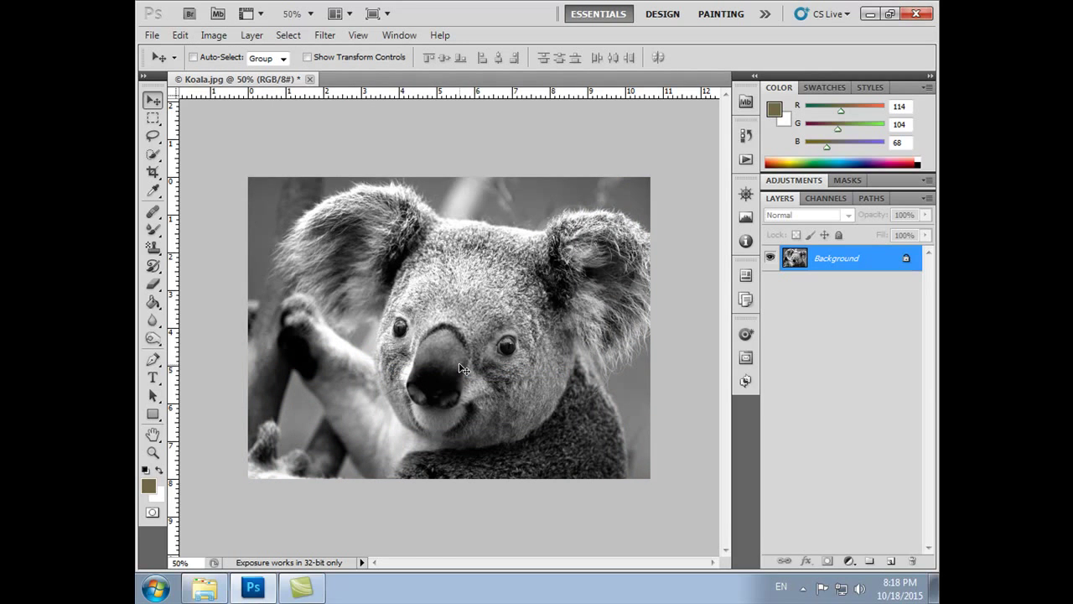
pyautogui.hotkey('ctrl', 'z')
# Open Match Color, reset the foreground colour to black with D, and close the dialog.
pyautogui.click(219, 36)
pyautogui.moveTo(238, 73)
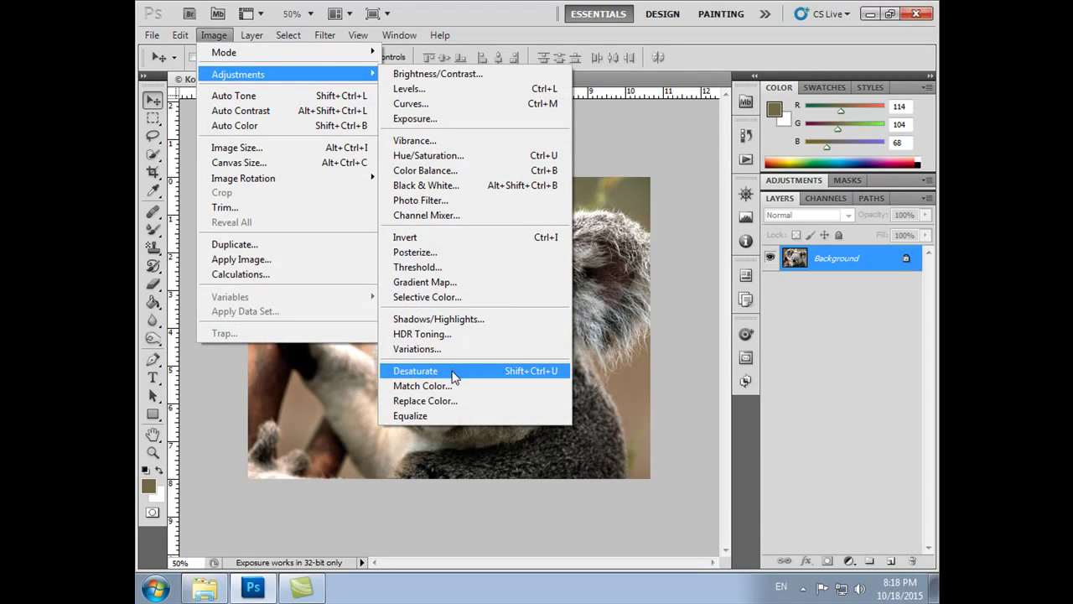
pyautogui.click(448, 385)
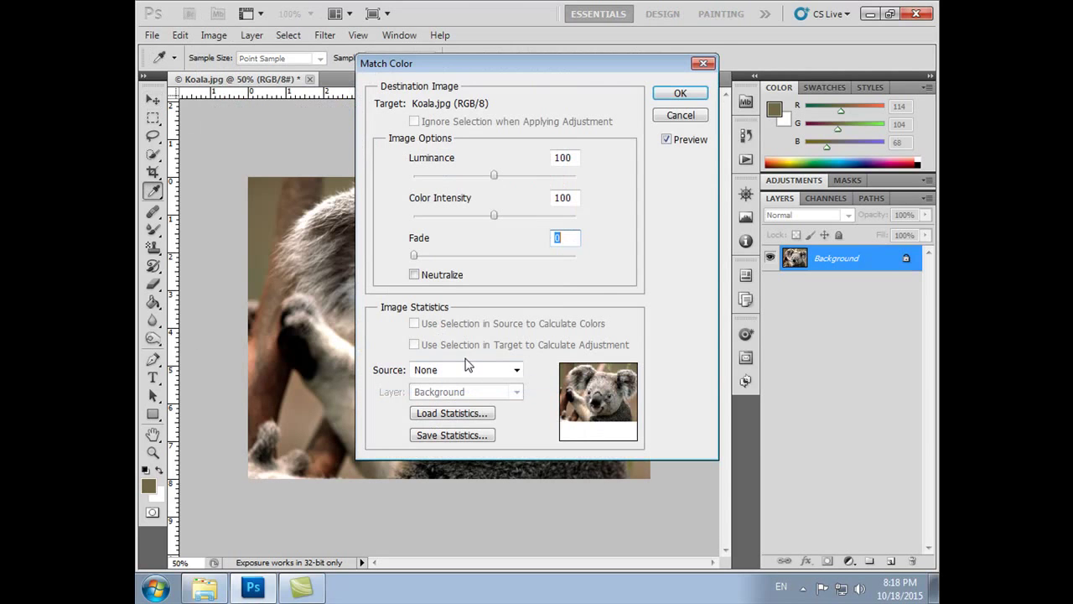
pyautogui.moveTo(481, 65); pyautogui.dragTo(559, 72)
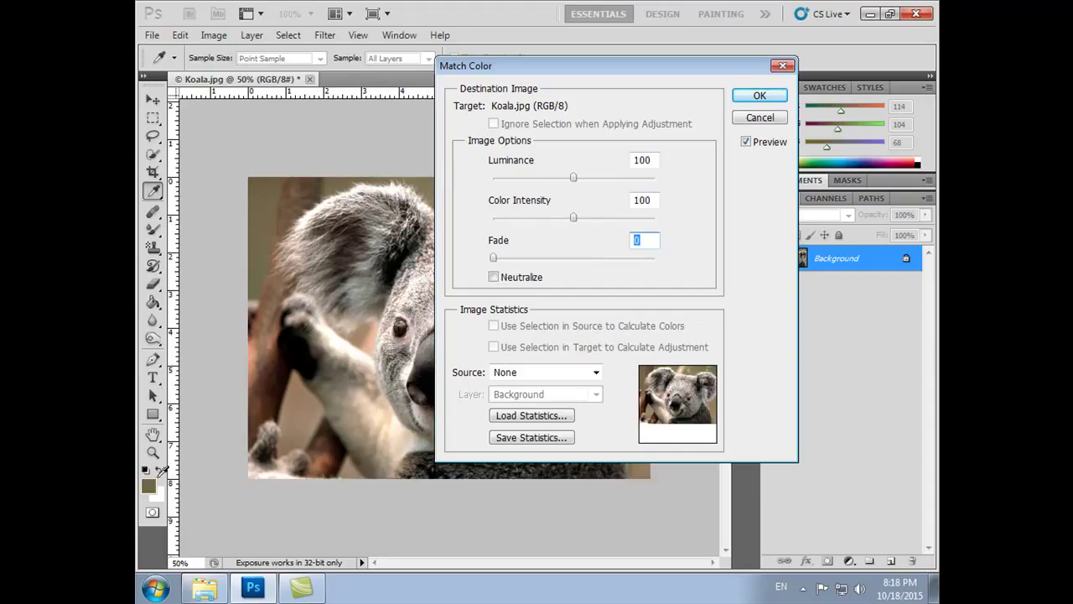
pyautogui.press('d')
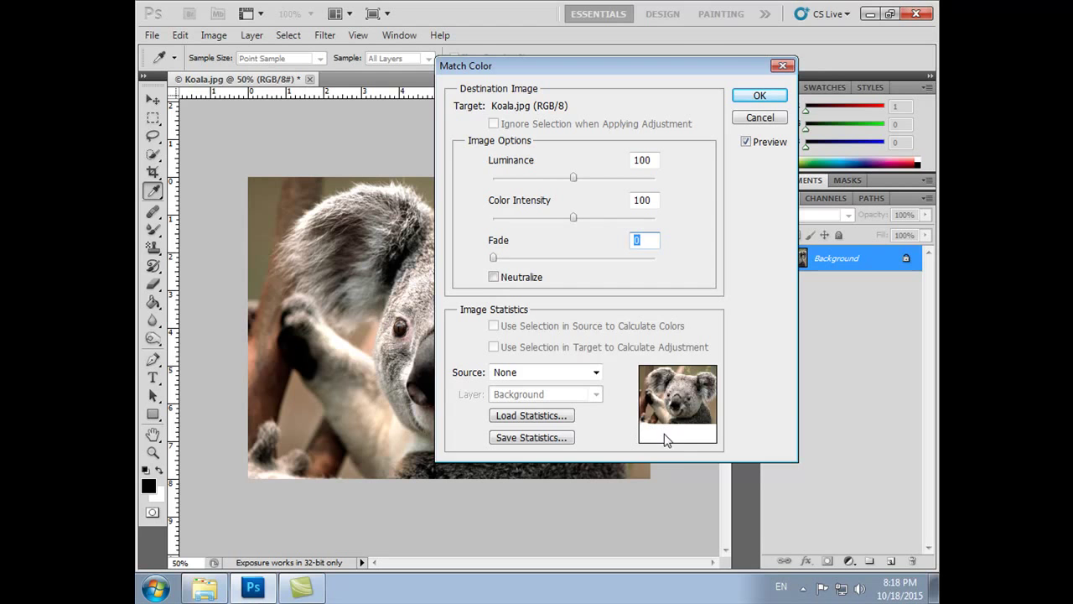
pyautogui.click(746, 102)
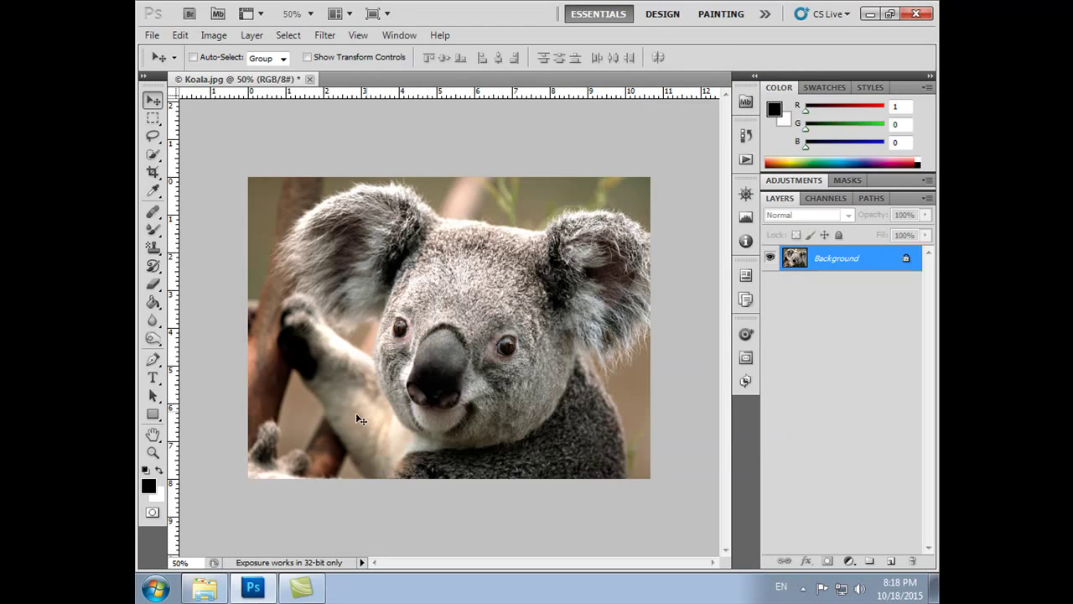
# Sample a beige tone (R220, G175, B142) from the koala's arm in Replace Color and confirm.
pyautogui.click(190, 34)
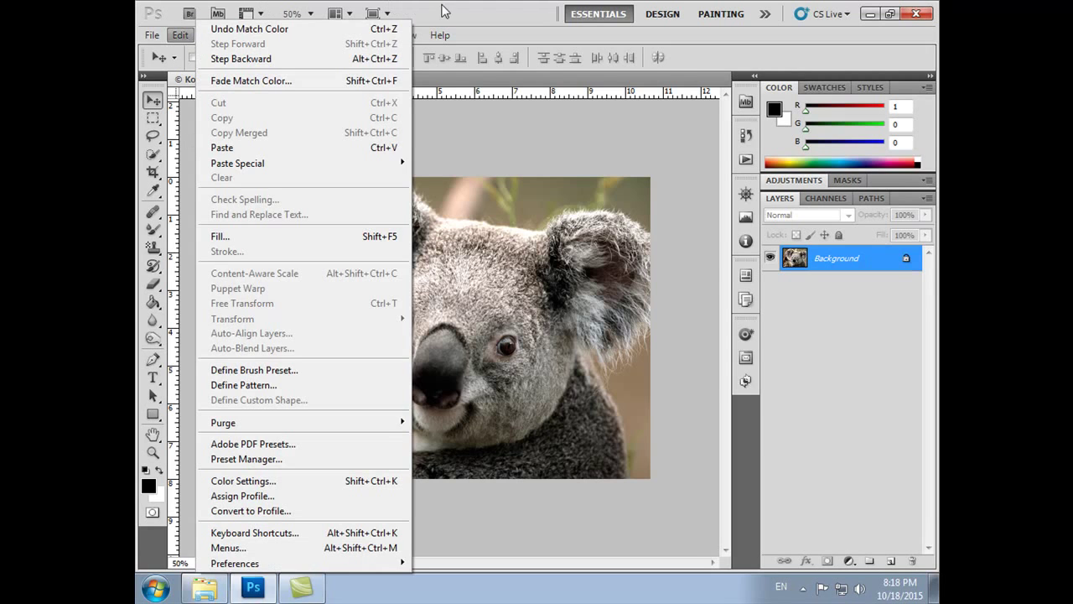
pyautogui.click(444, 10)
pyautogui.click(214, 35)
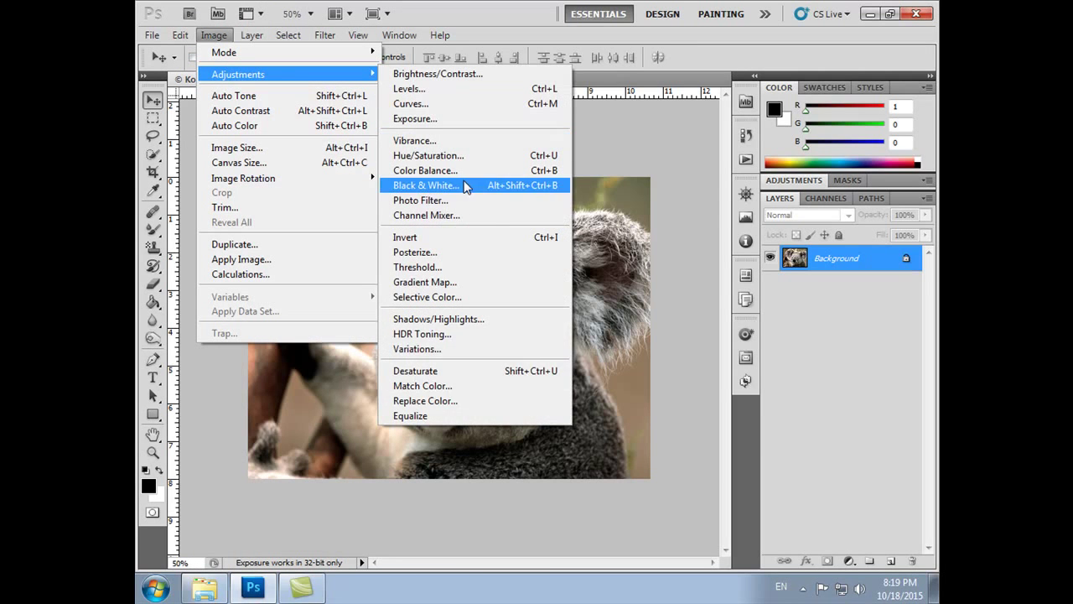
pyautogui.click(445, 403)
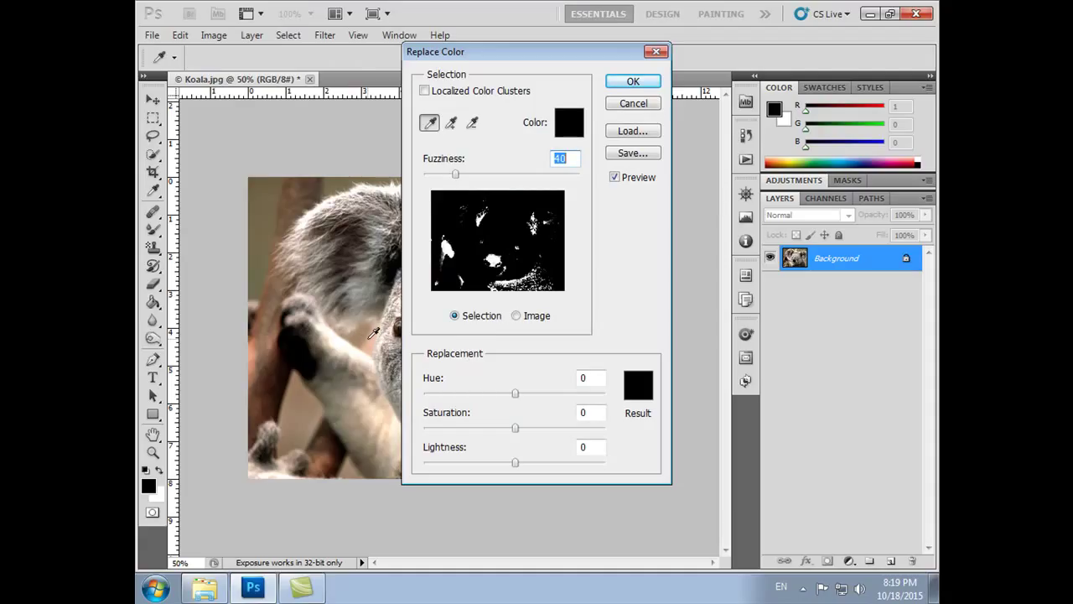
pyautogui.click(374, 332)
pyautogui.click(620, 81)
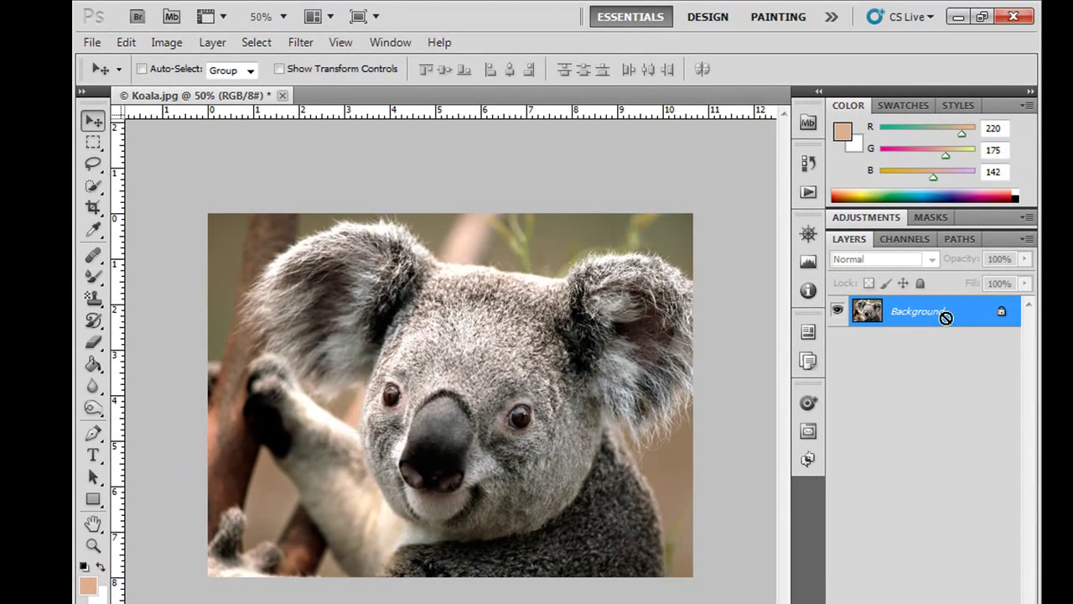
# Duplicate the koala onto a new Layer 1 with Layer via Copy.
pyautogui.hotkey('ctrl', 'j')
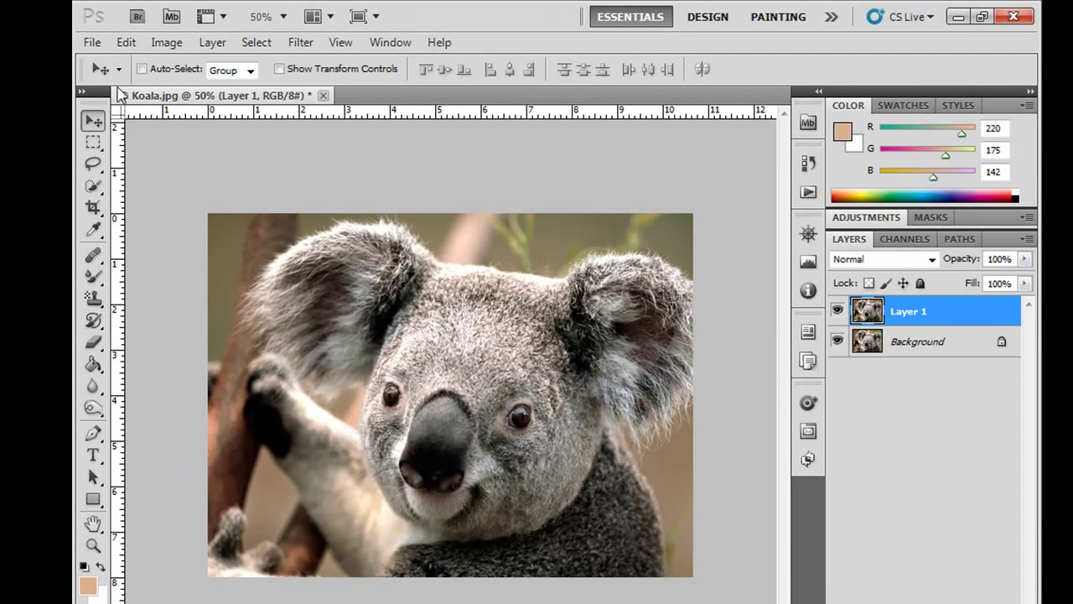
pyautogui.click(126, 42)
pyautogui.moveTo(196, 196)
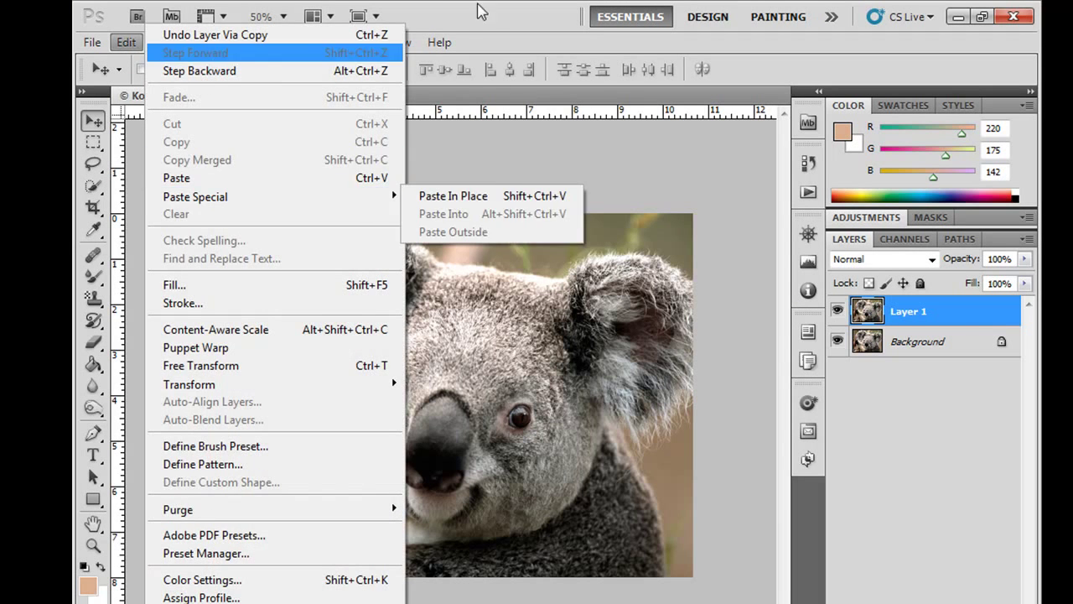
pyautogui.click(480, 10)
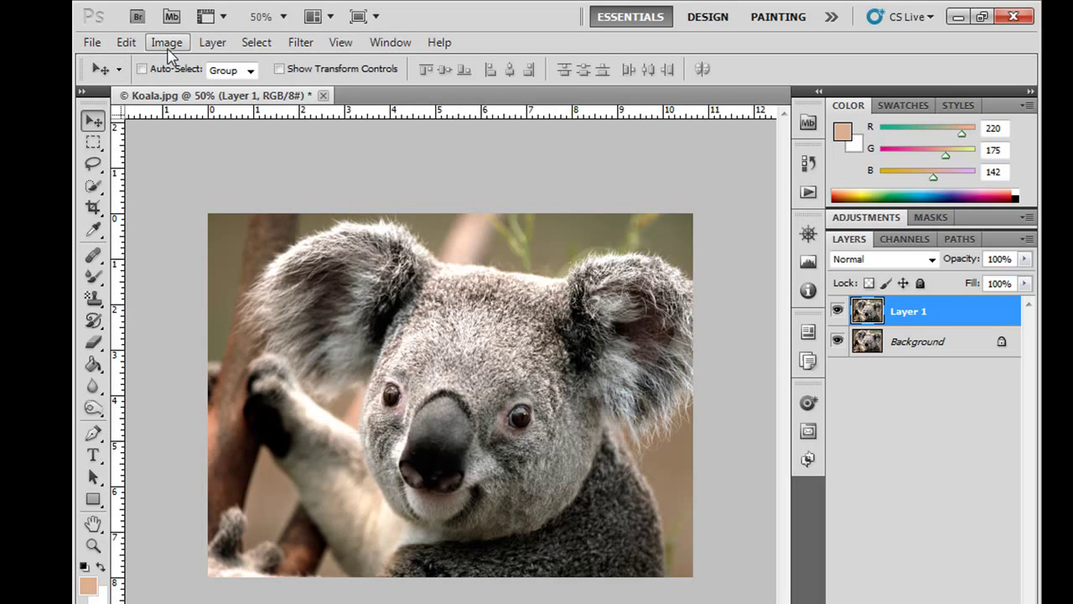
# Apply Equalize to boost the koala's contrast, then undo it.
pyautogui.click(166, 42)
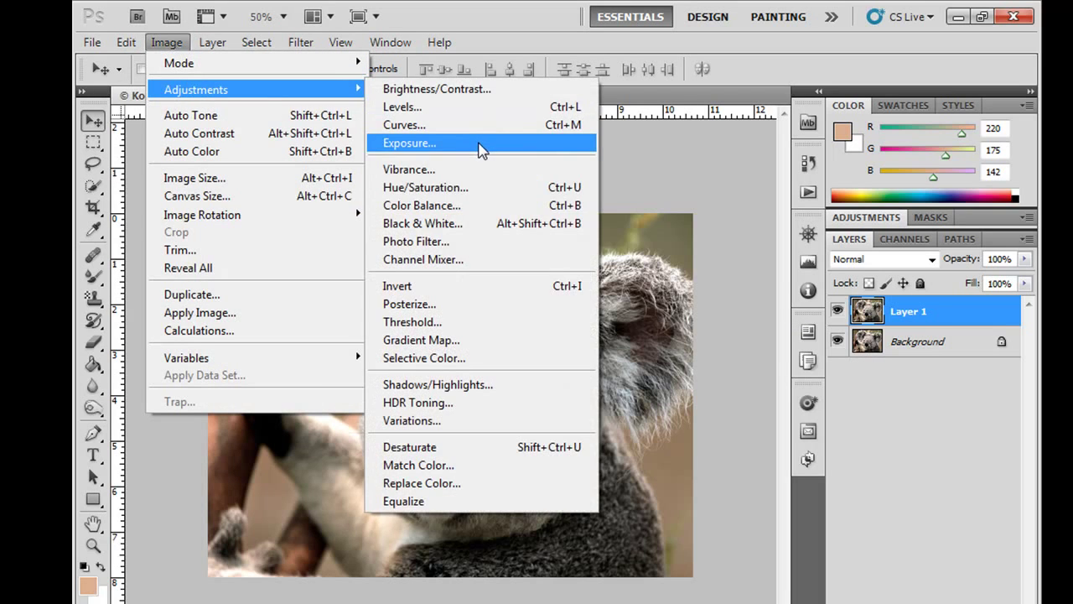
pyautogui.click(445, 502)
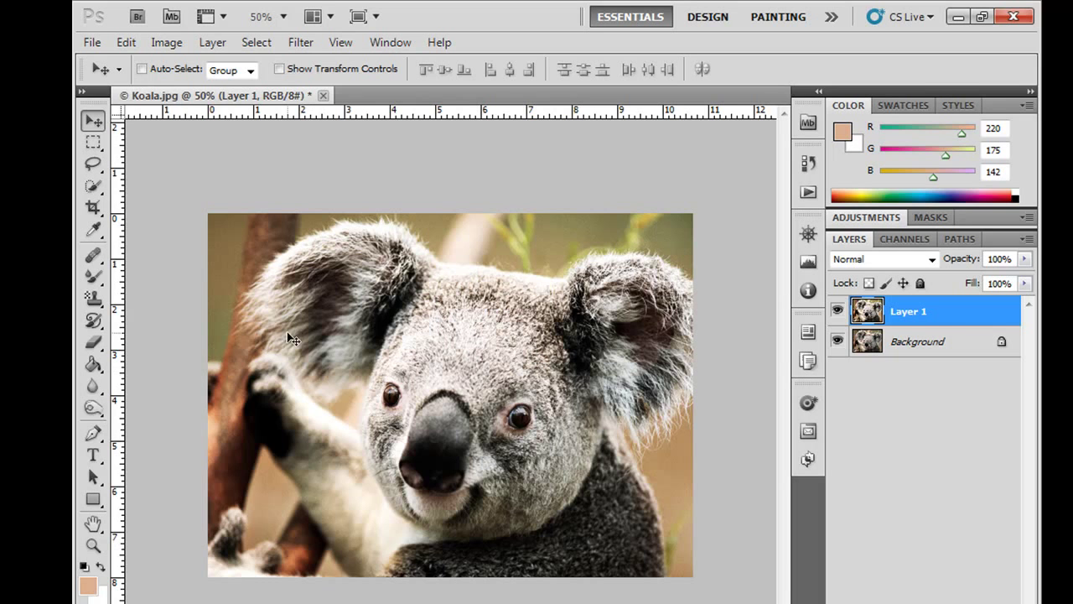
pyautogui.hotkey('ctrl', 'z')
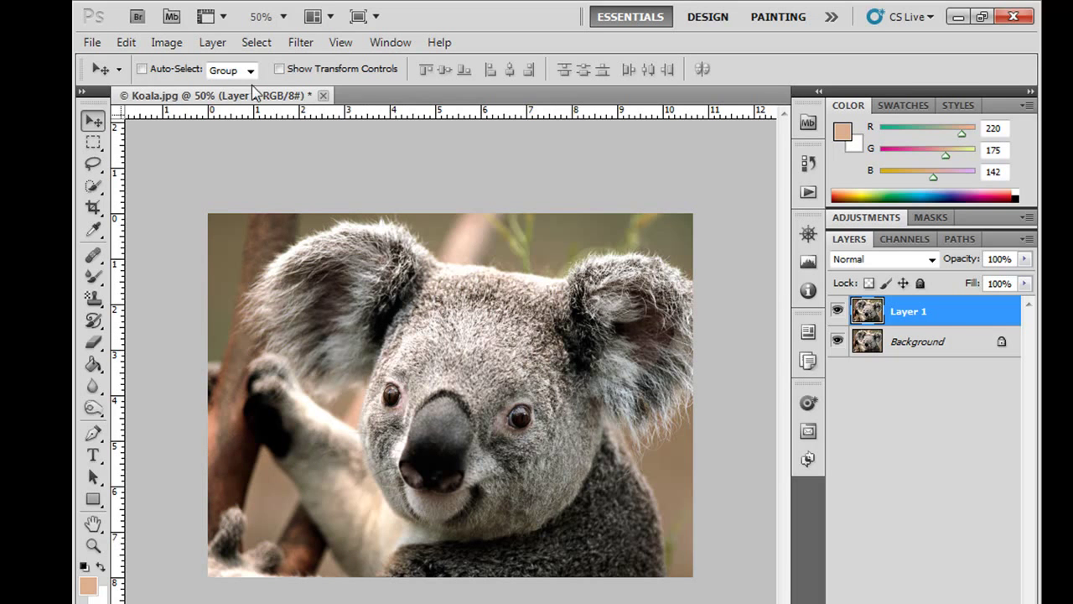
pyautogui.click(166, 42)
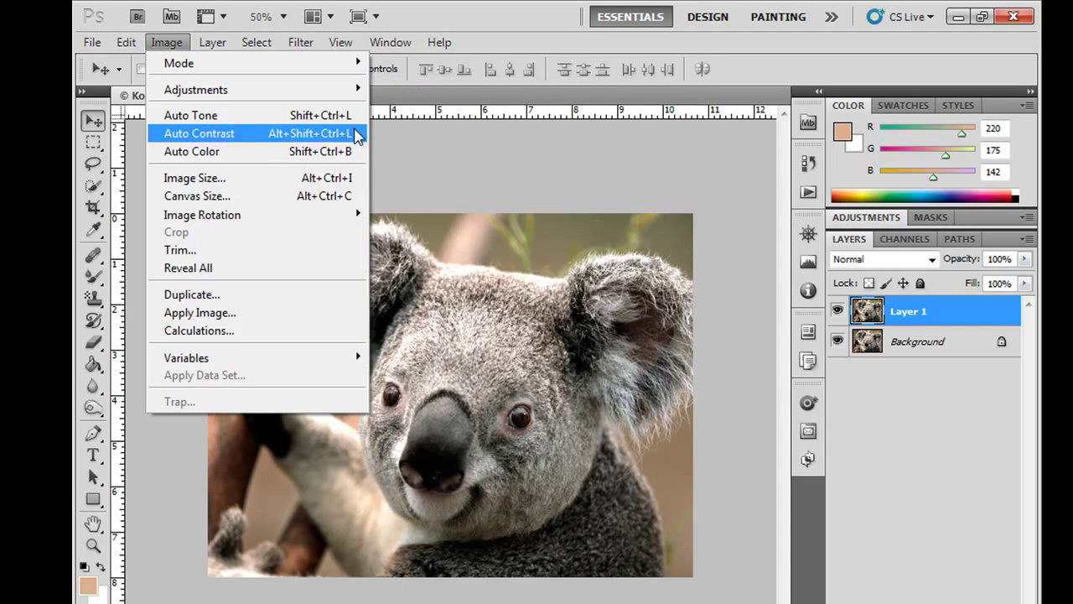
# Apply Auto Contrast to the koala, undo it, then apply Auto Contrast again.
pyautogui.click(324, 137)
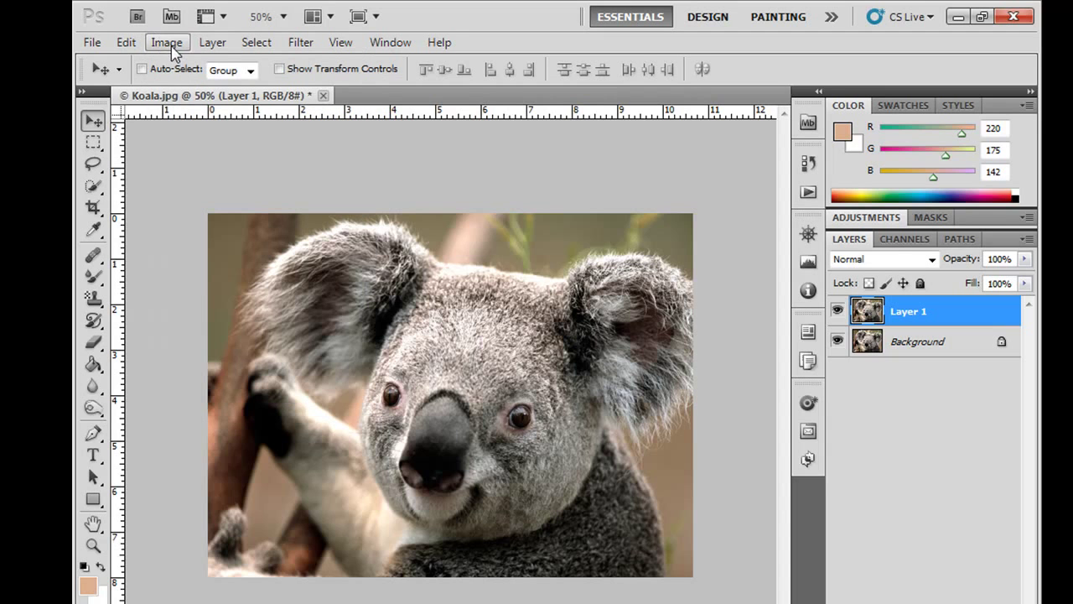
pyautogui.click(168, 42)
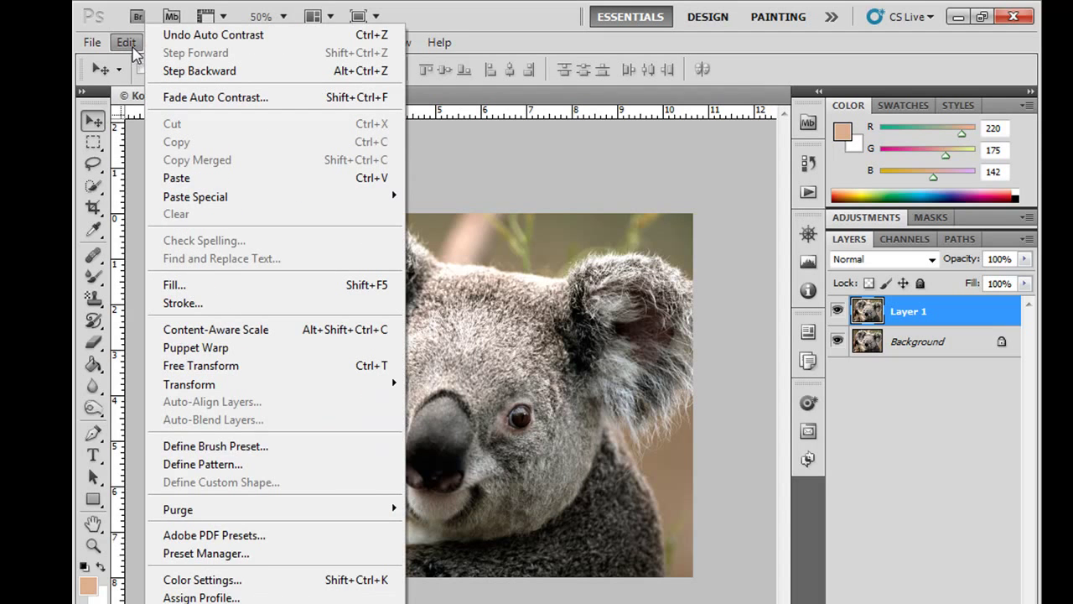
pyautogui.click(174, 36)
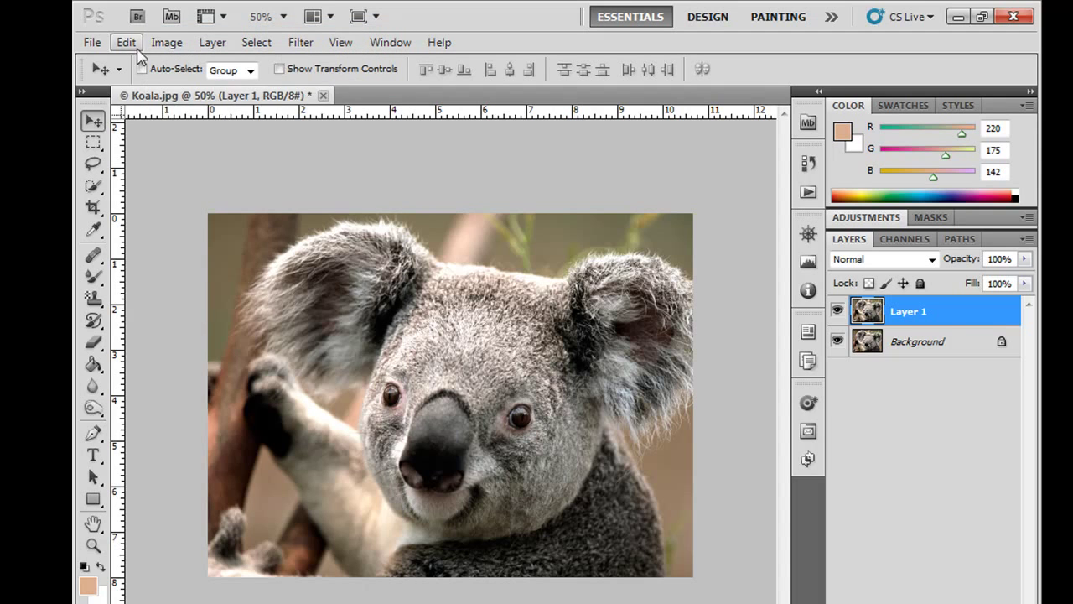
pyautogui.click(168, 43)
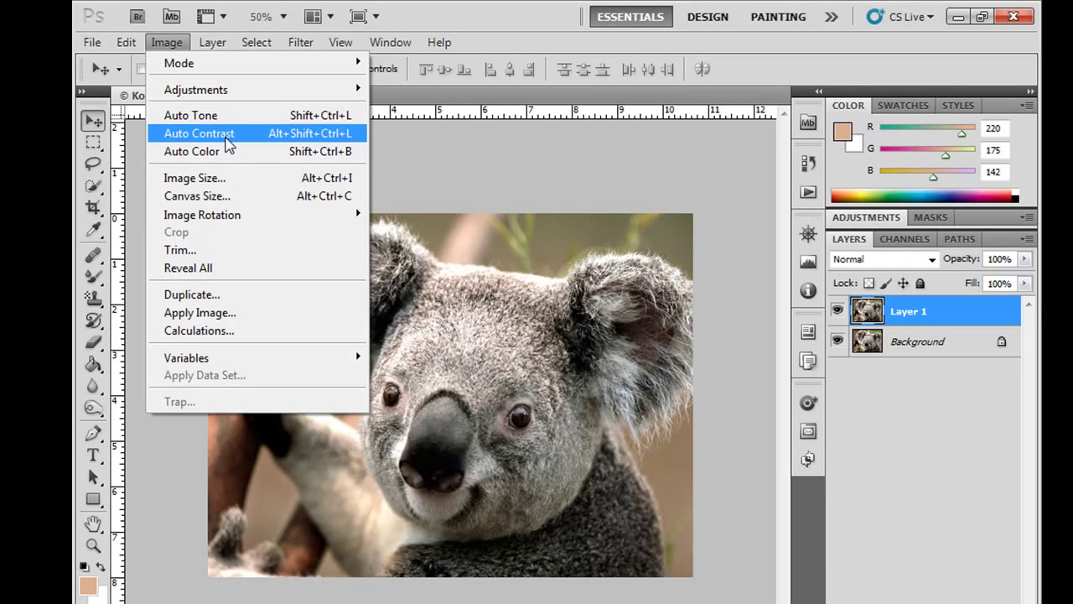
pyautogui.click(228, 121)
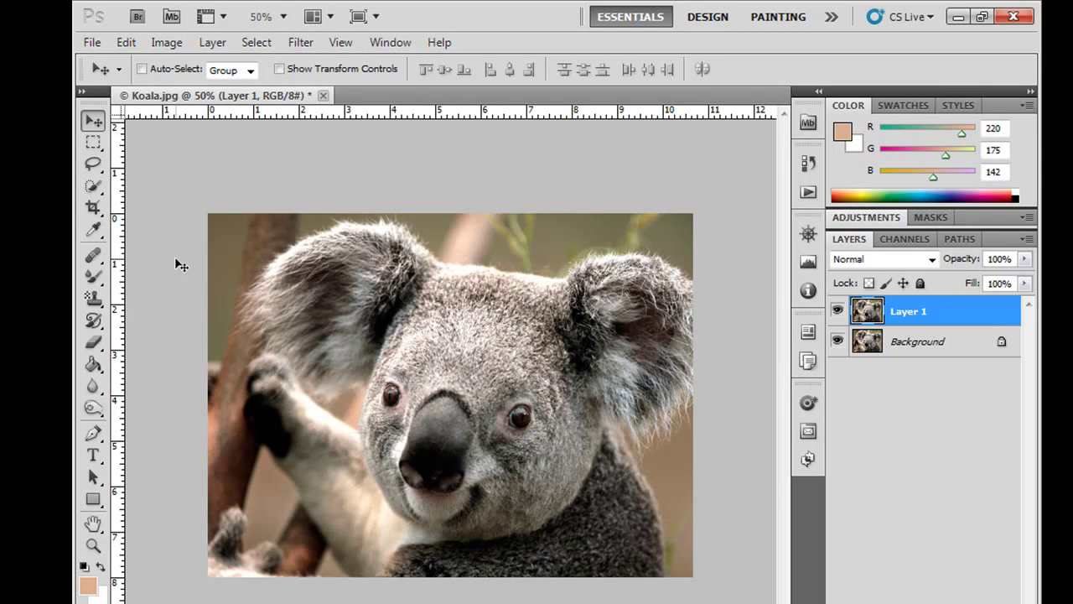
# Apply another automatic correction, then bring up Canvas Size showing 10.667 × 8 inches.
pyautogui.click(167, 42)
pyautogui.moveTo(195, 89)
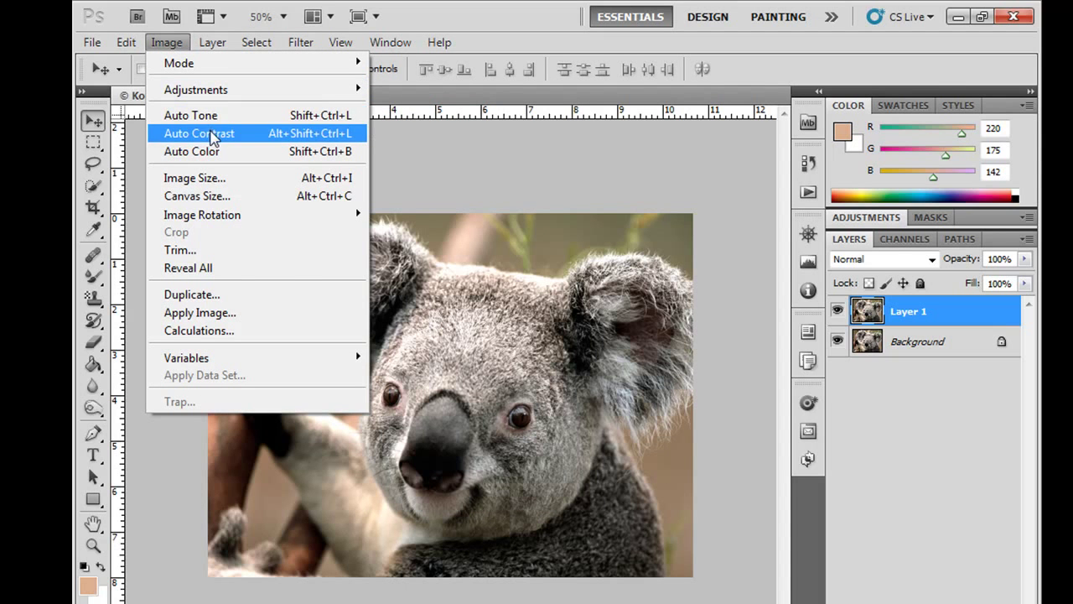
pyautogui.click(206, 152)
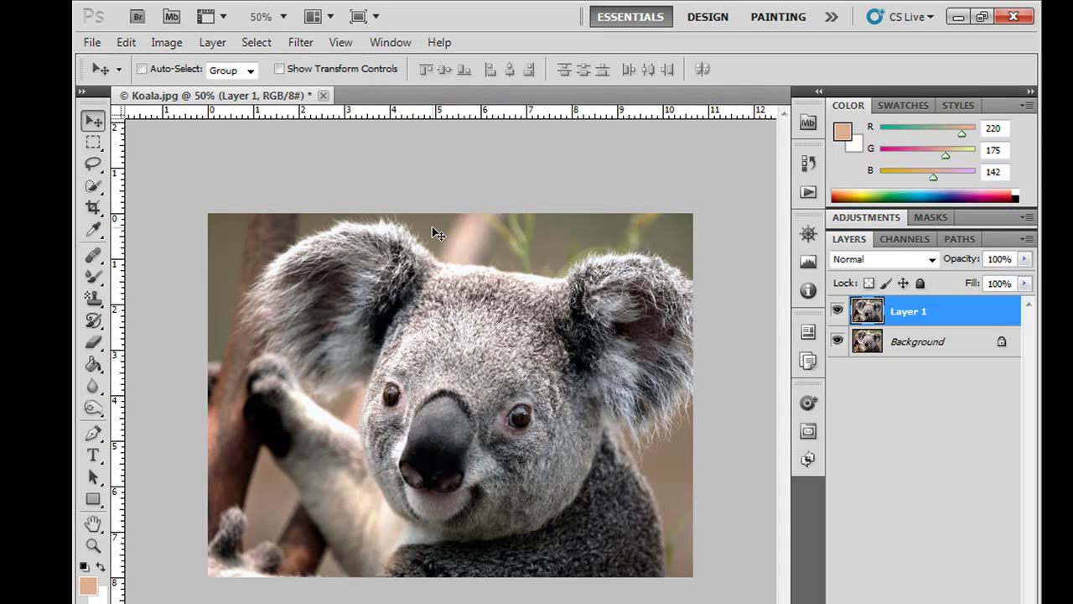
pyautogui.click(170, 43)
pyautogui.click(199, 197)
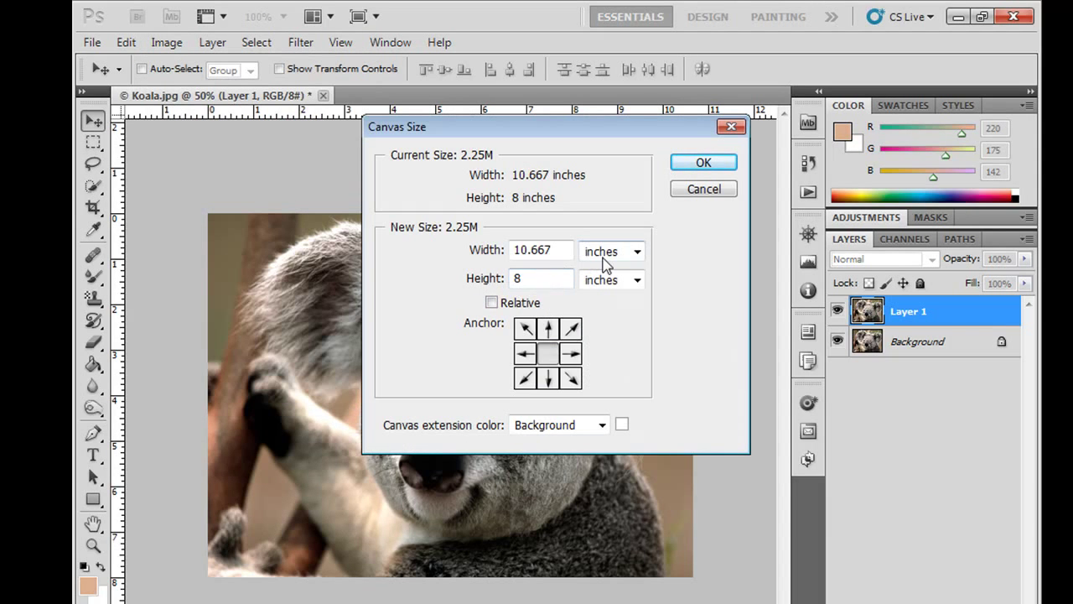
# Toggle the Canvas Size Relative option on and off, then close the dialog.
pyautogui.click(492, 302)
pyautogui.click(492, 302)
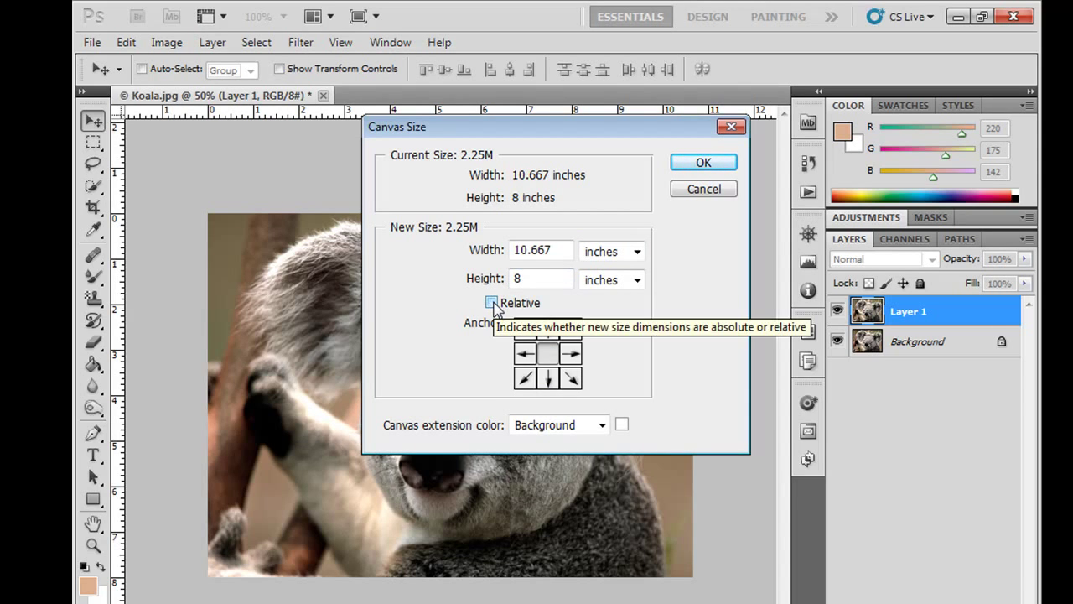
pyautogui.click(492, 303)
pyautogui.click(709, 163)
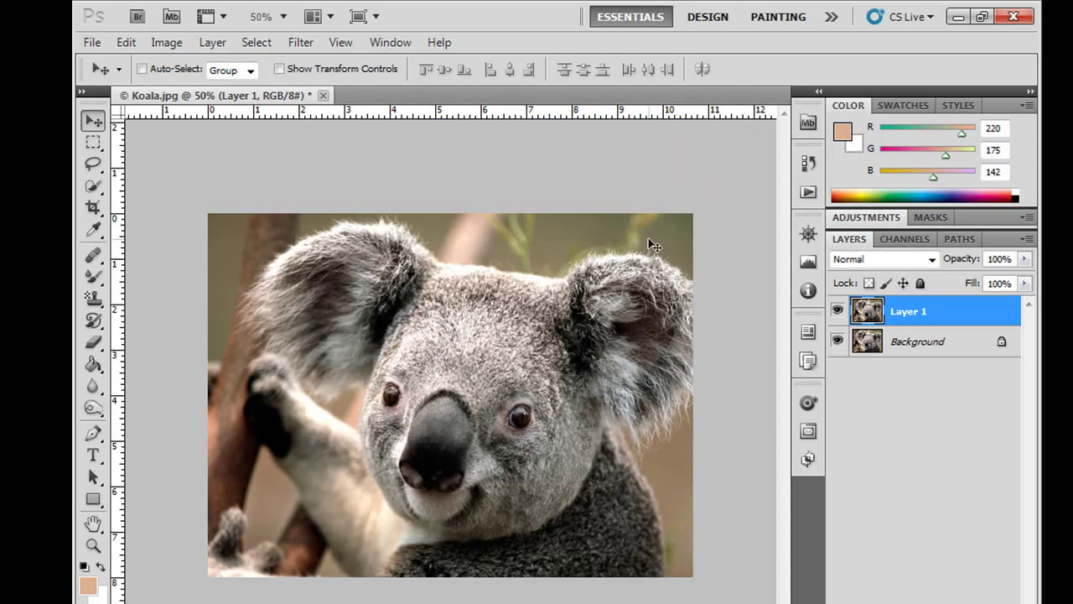
# Widen the canvas to 15 inches in absolute values, then undo the change.
pyautogui.click(162, 44)
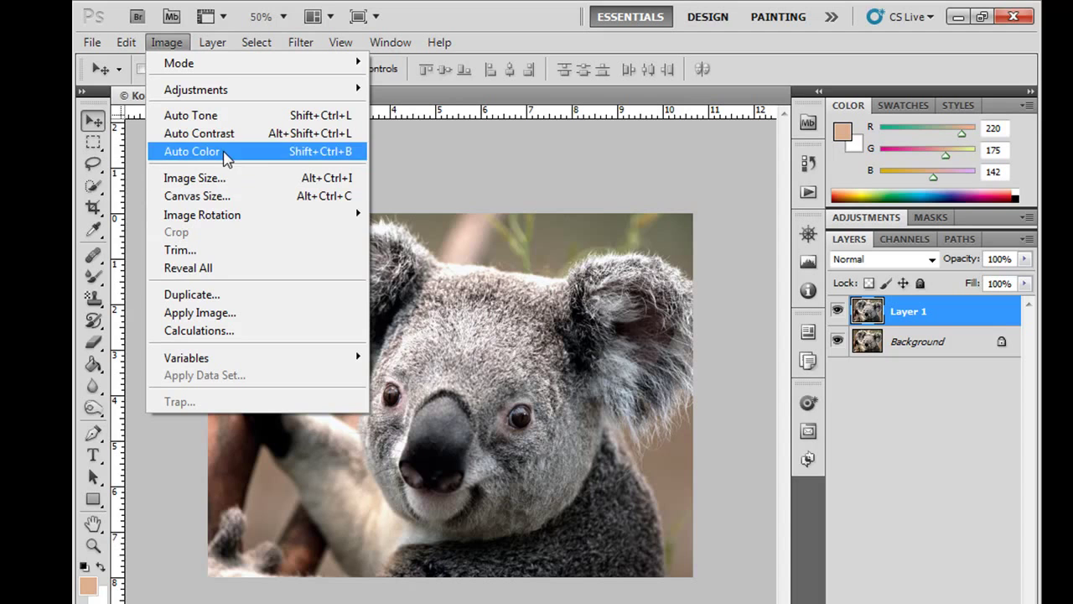
pyautogui.click(237, 200)
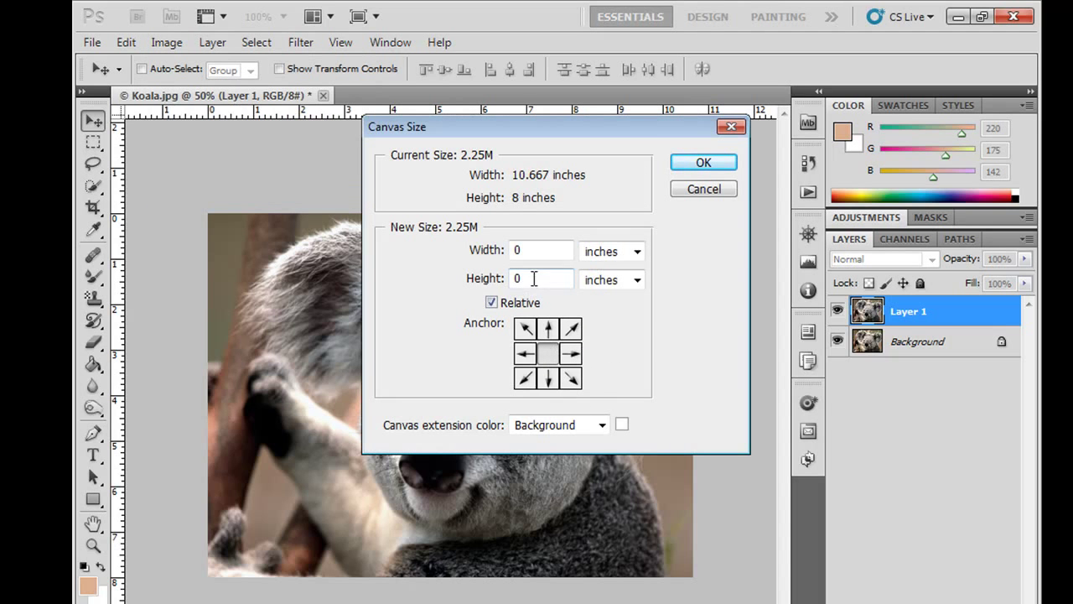
pyautogui.click(491, 303)
pyautogui.moveTo(559, 250); pyautogui.dragTo(517, 252)
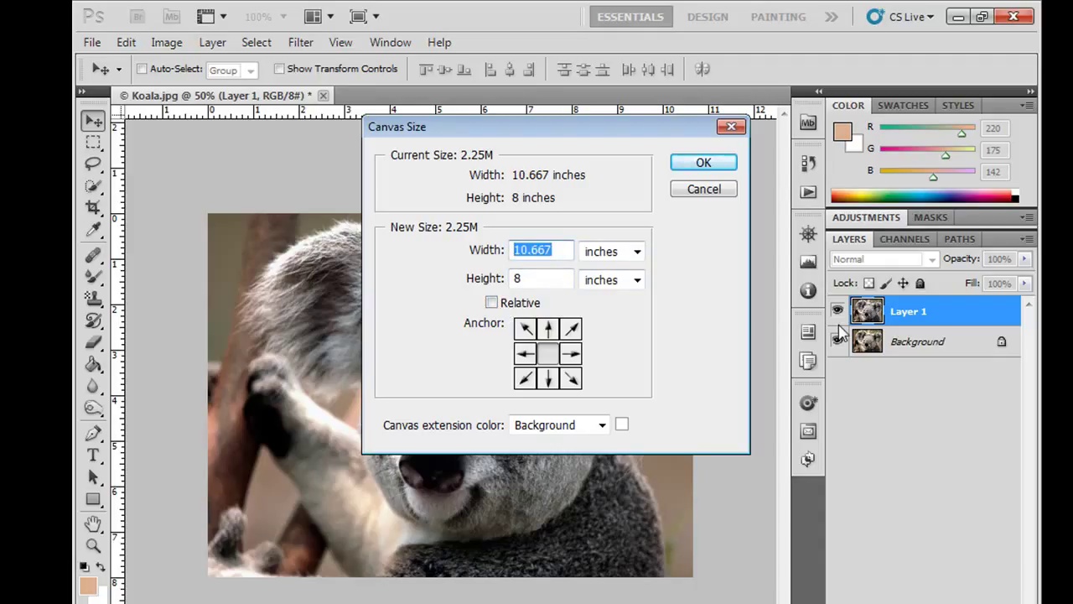
pyautogui.write('15')
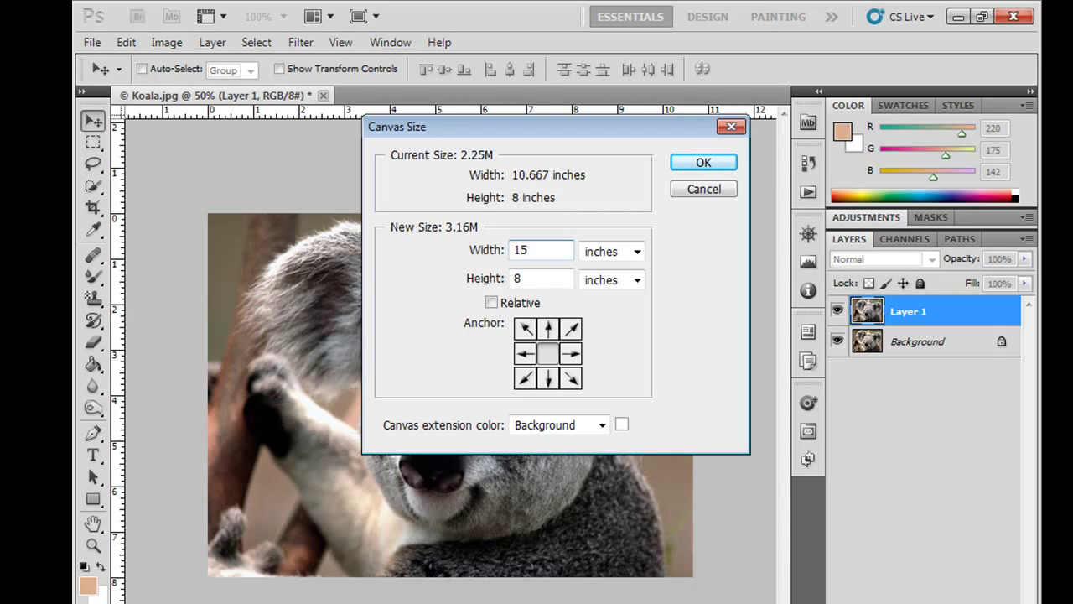
pyautogui.click(702, 162)
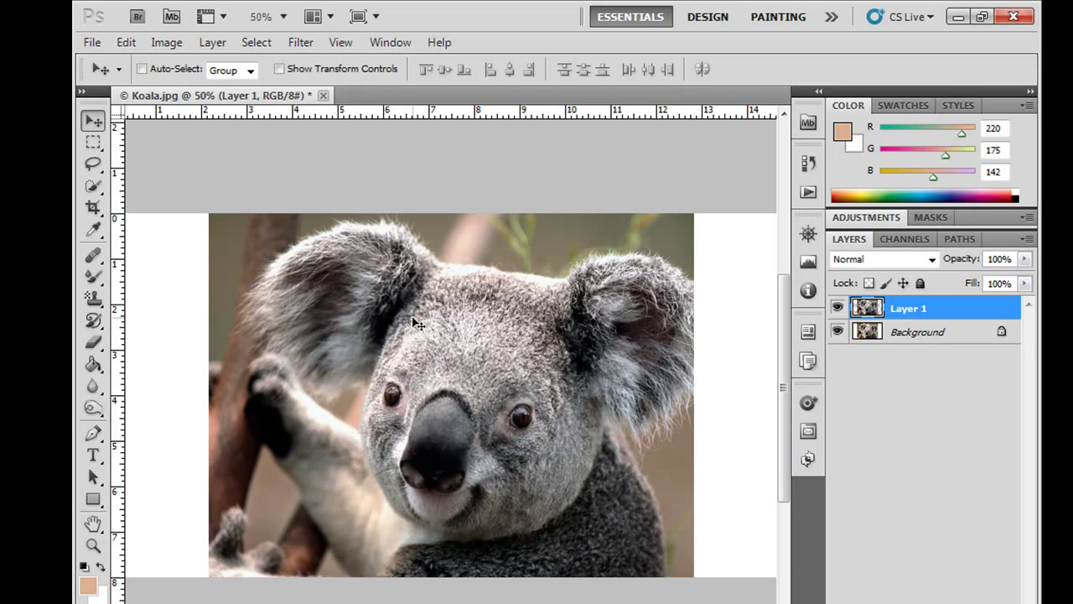
pyautogui.hotkey('ctrl', 'z')
pyautogui.click(166, 42)
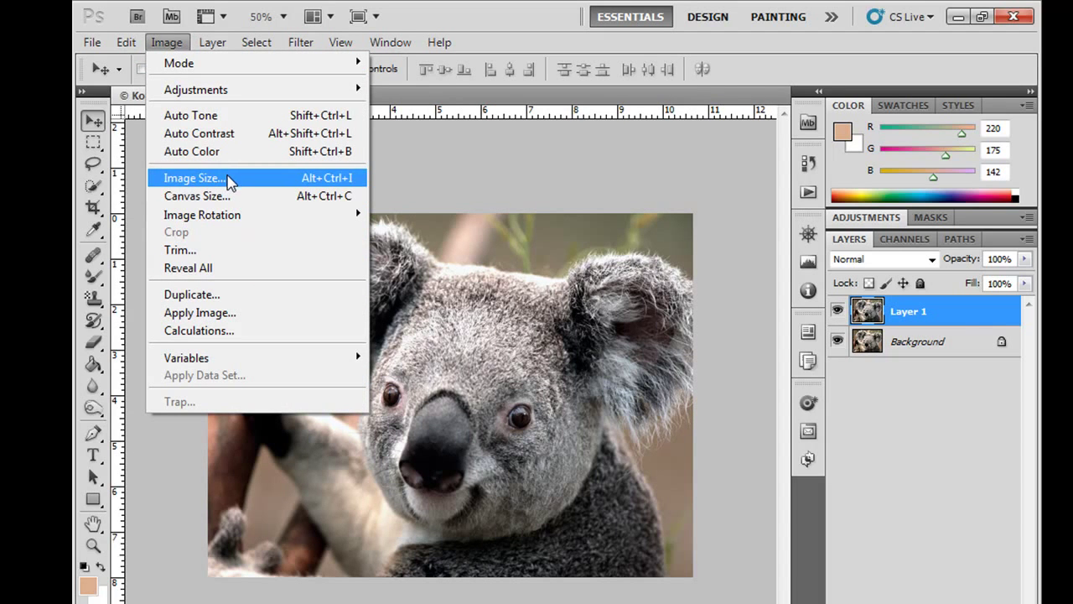
pyautogui.click(228, 183)
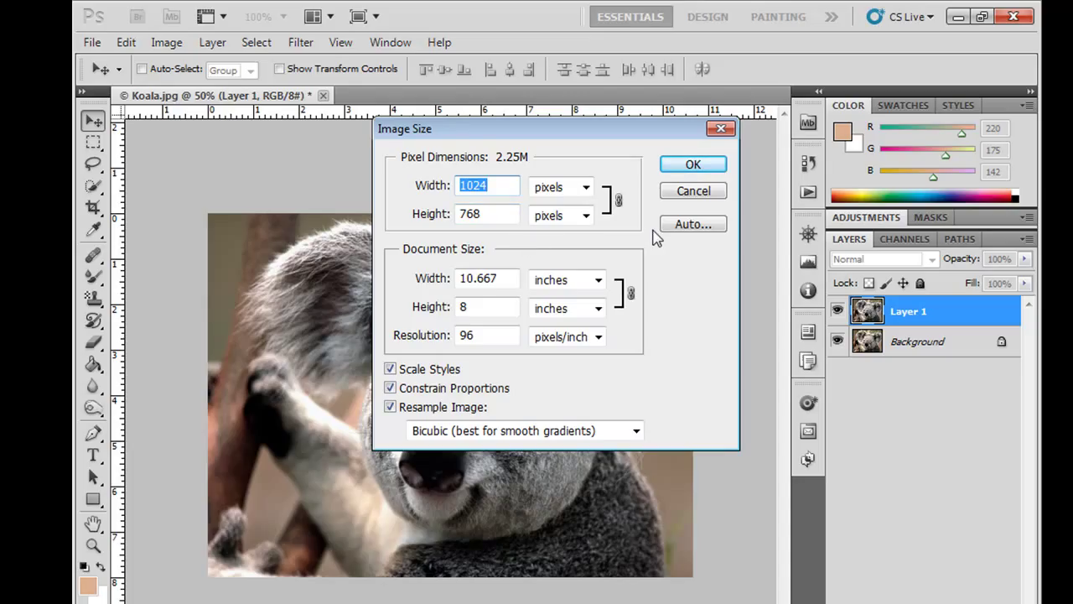
pyautogui.write('800')
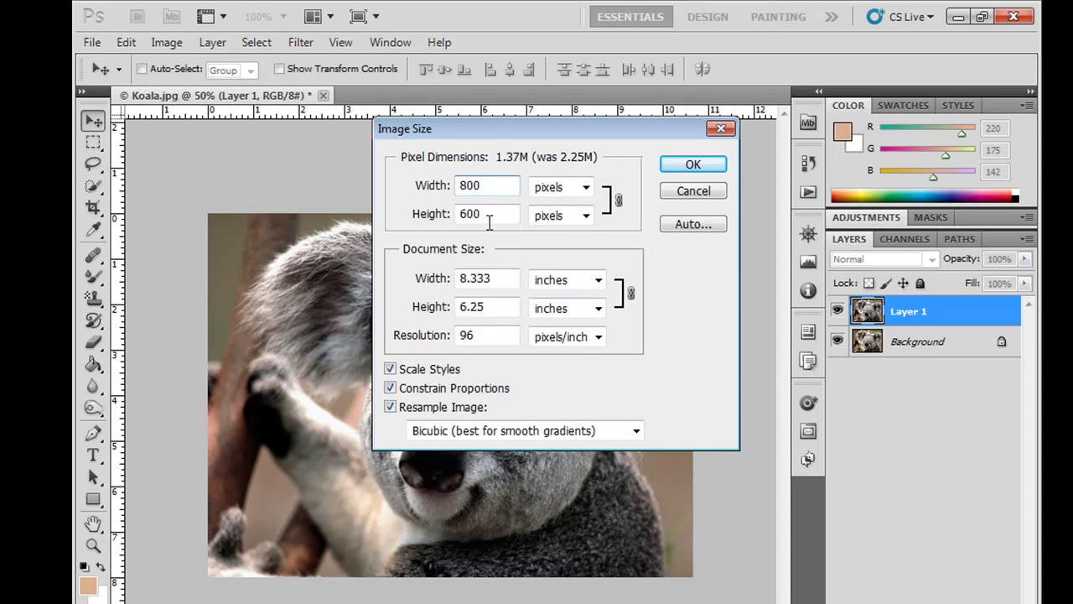
pyautogui.click(390, 388)
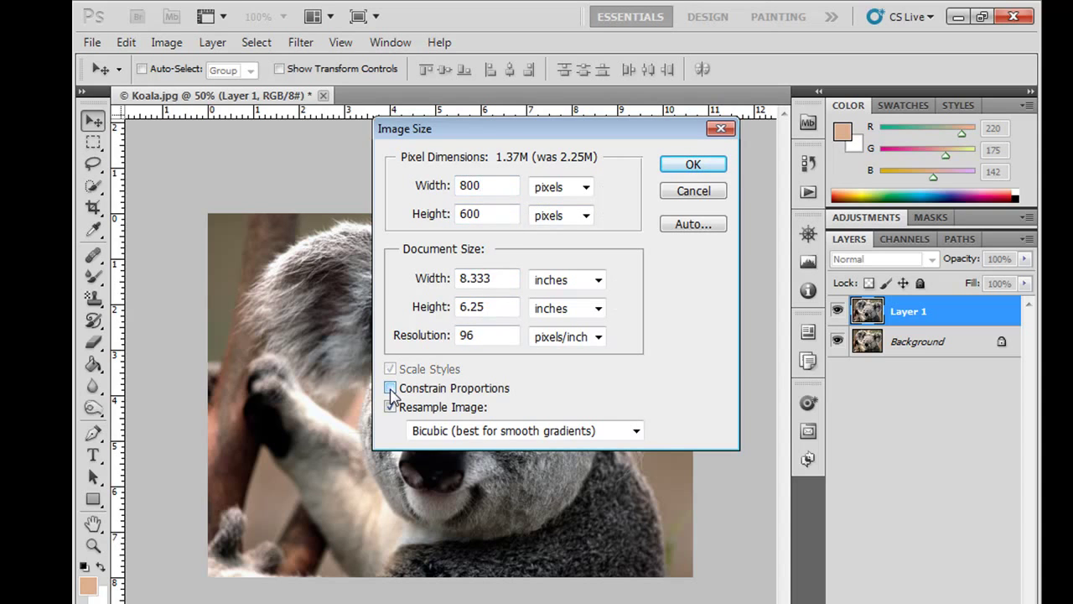
pyautogui.doubleClick(485, 213)
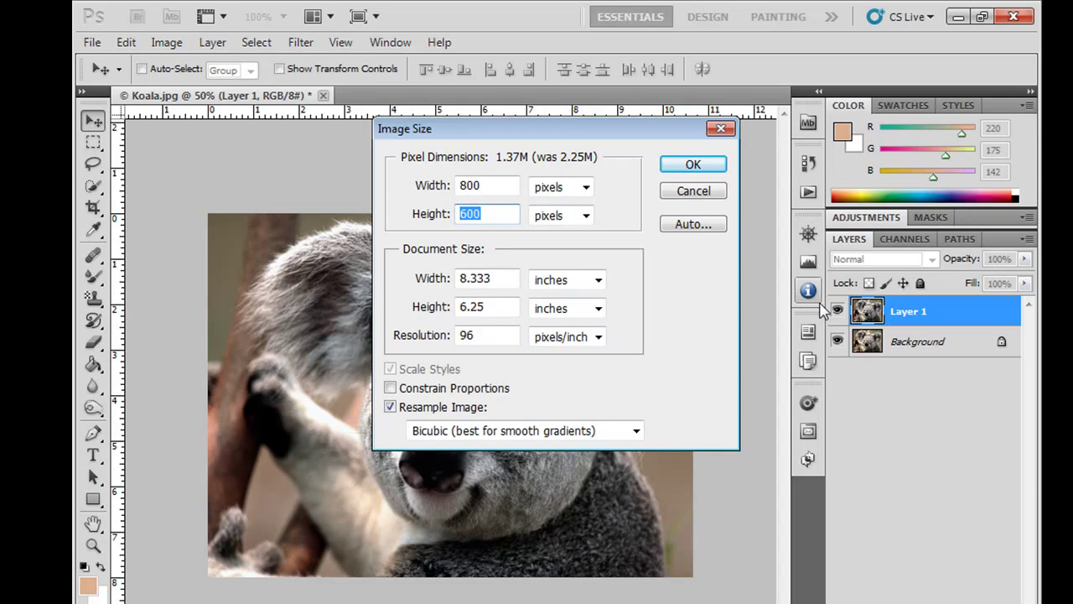
pyautogui.write('500')
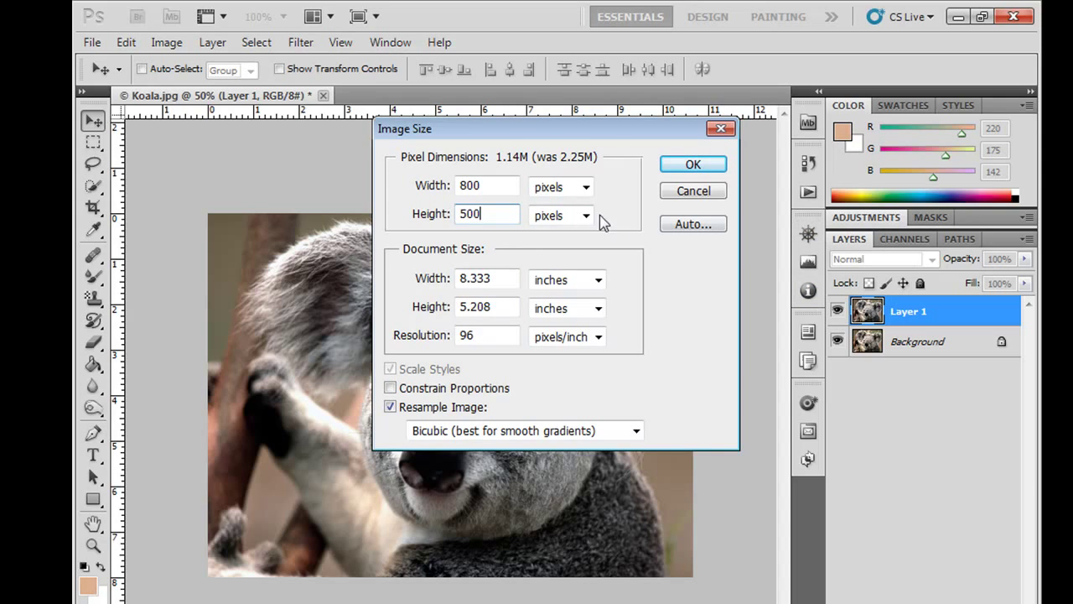
pyautogui.moveTo(507, 215); pyautogui.dragTo(384, 213)
pyautogui.write('600')
pyautogui.click(693, 165)
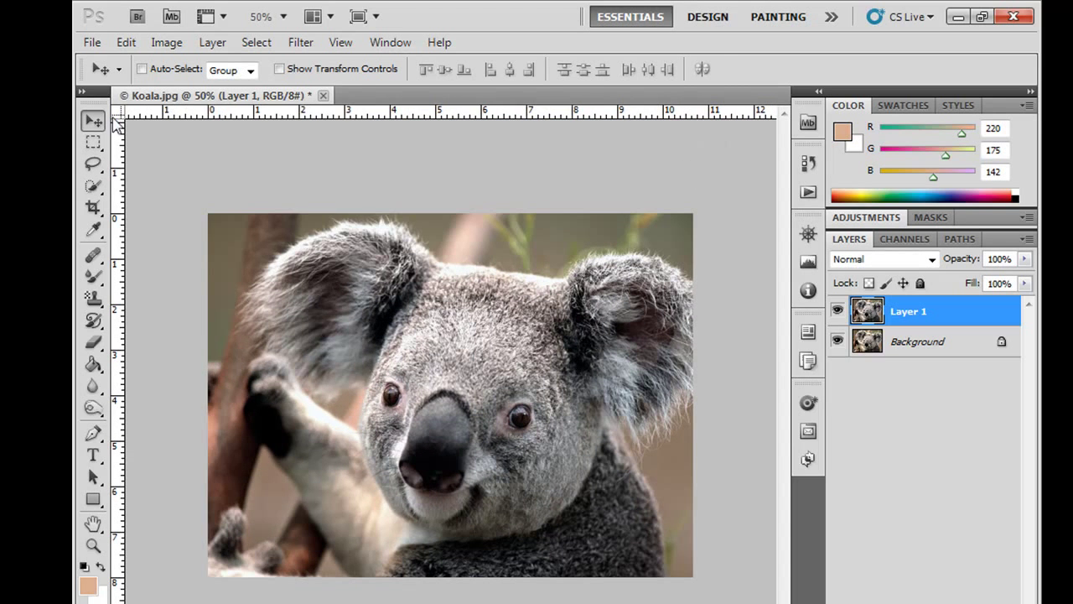
pyautogui.click(166, 42)
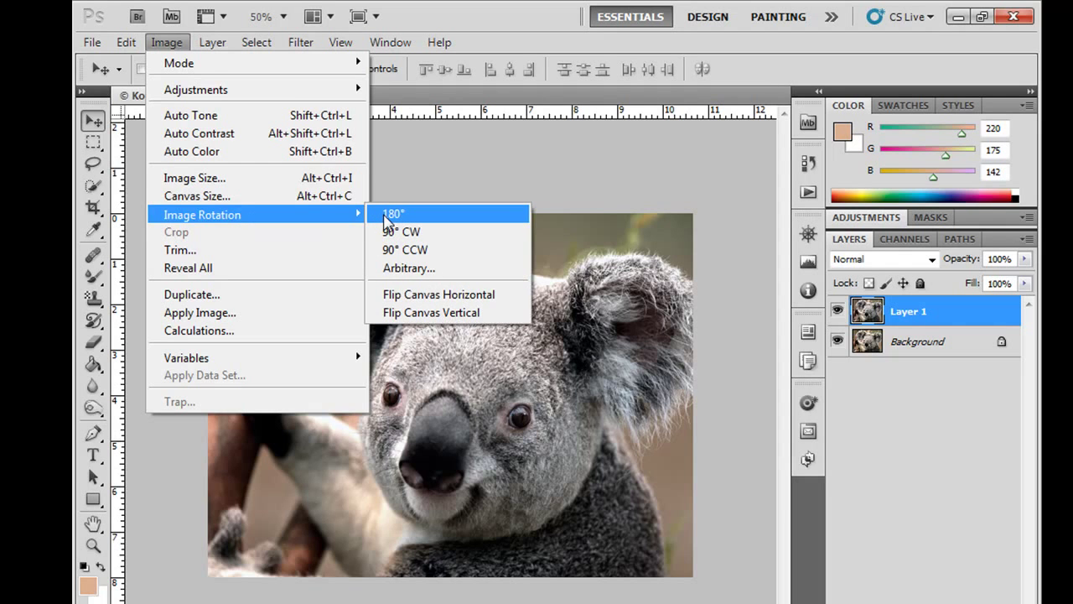
pyautogui.click(392, 215)
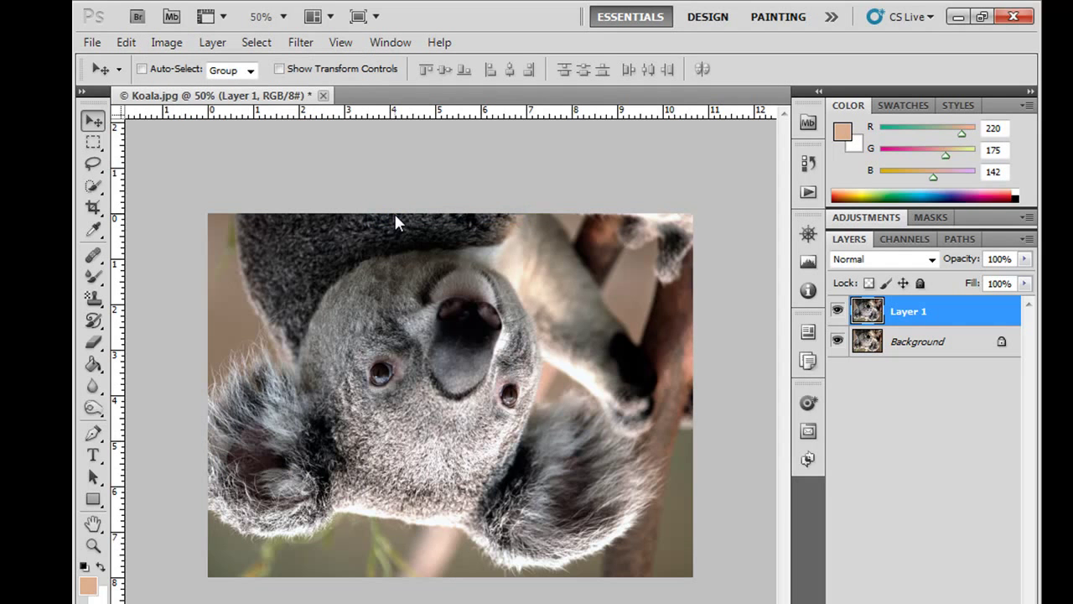
pyautogui.hotkey('ctrl', 'z')
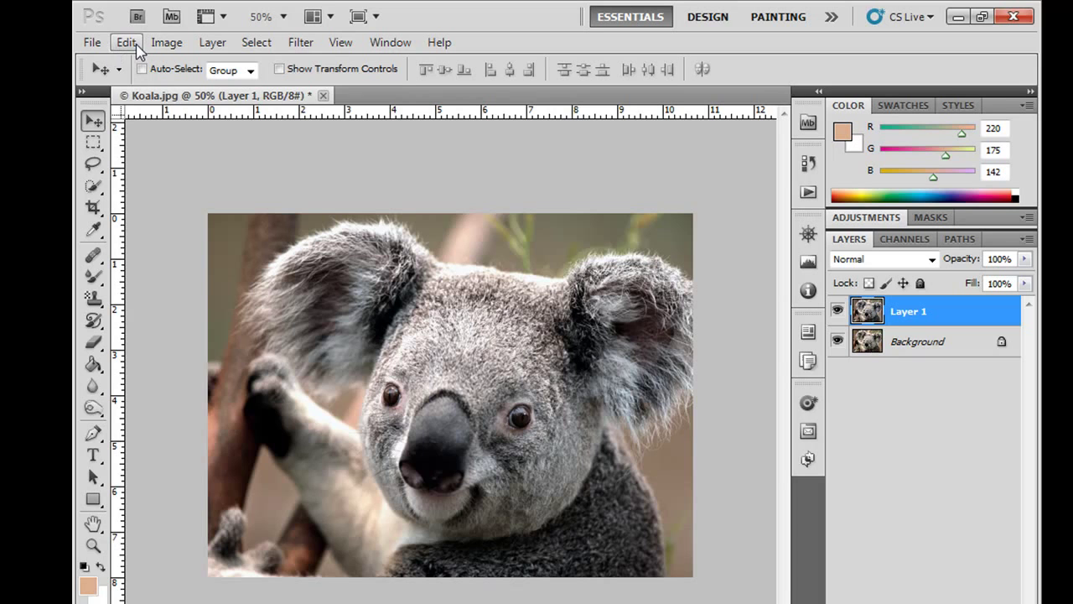
pyautogui.click(132, 45)
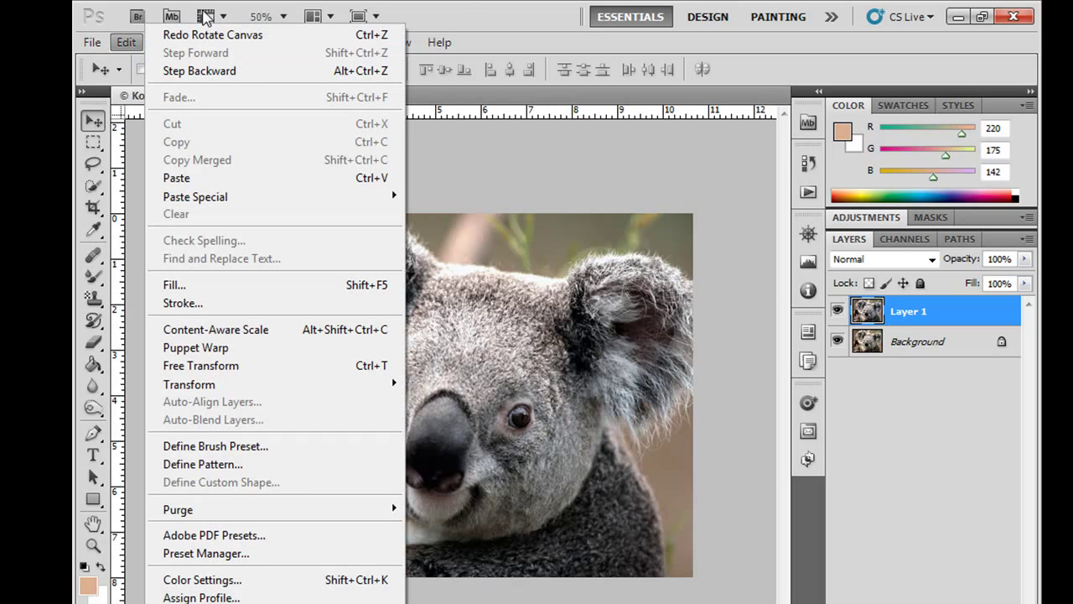
pyautogui.click(166, 42)
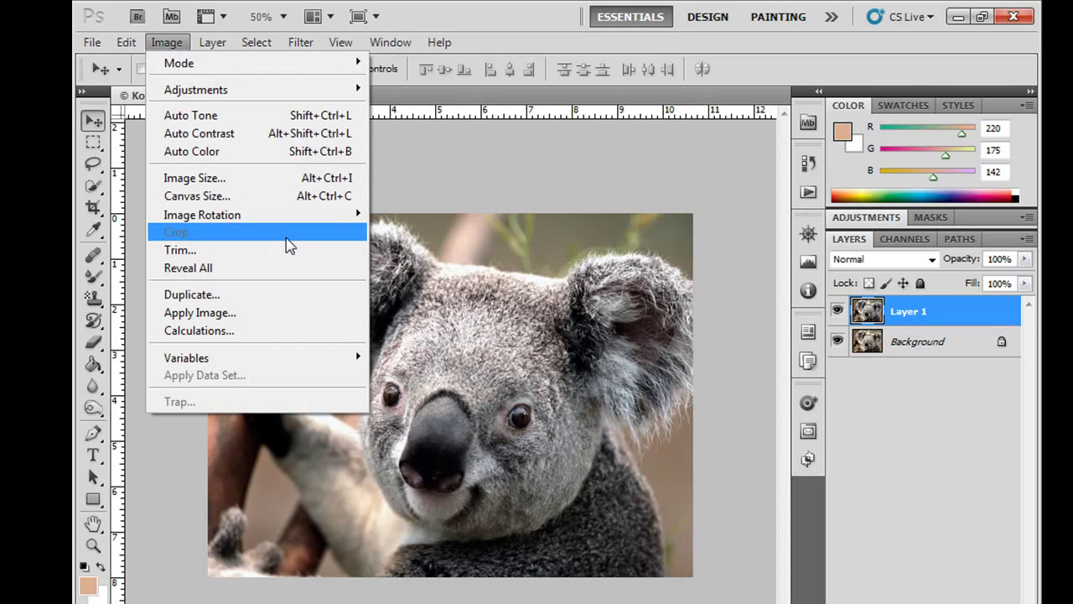
pyautogui.moveTo(202, 215)
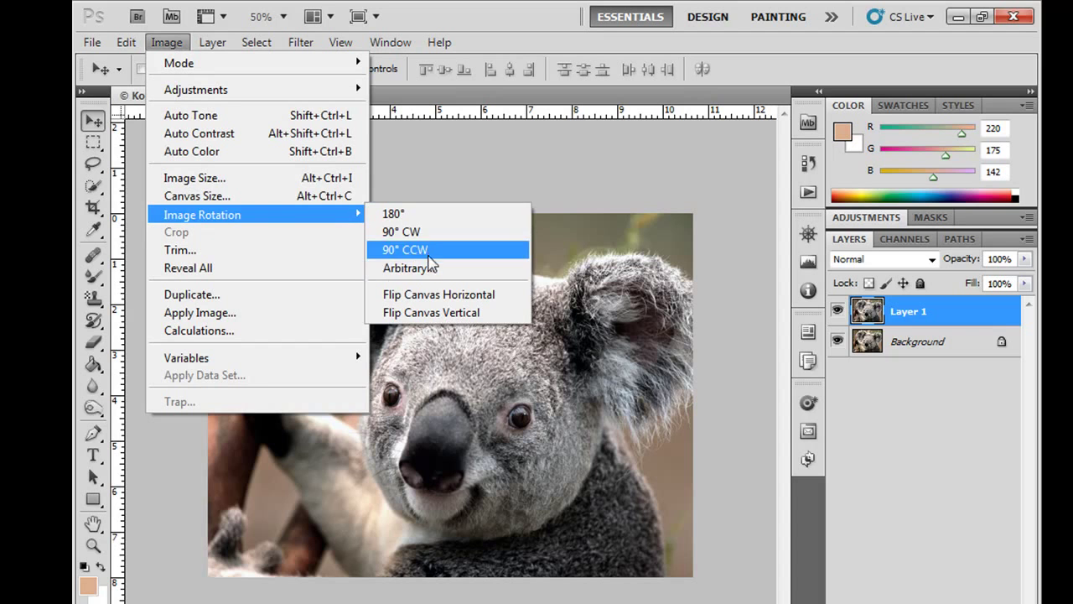
pyautogui.click(426, 232)
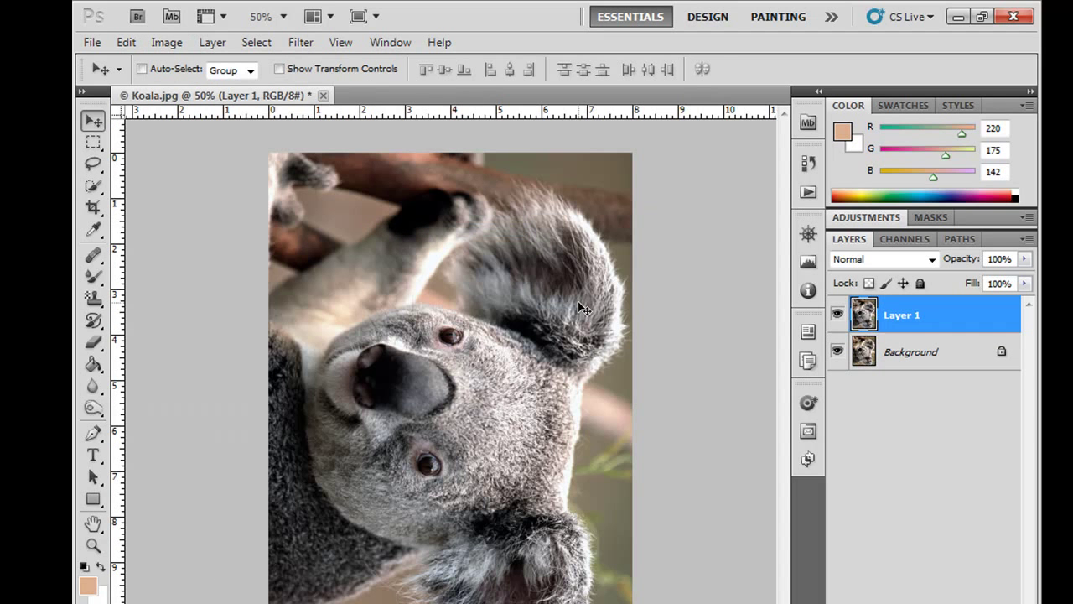
pyautogui.hotkey('ctrl', 'z')
pyautogui.click(168, 43)
pyautogui.moveTo(202, 215)
pyautogui.click(439, 269)
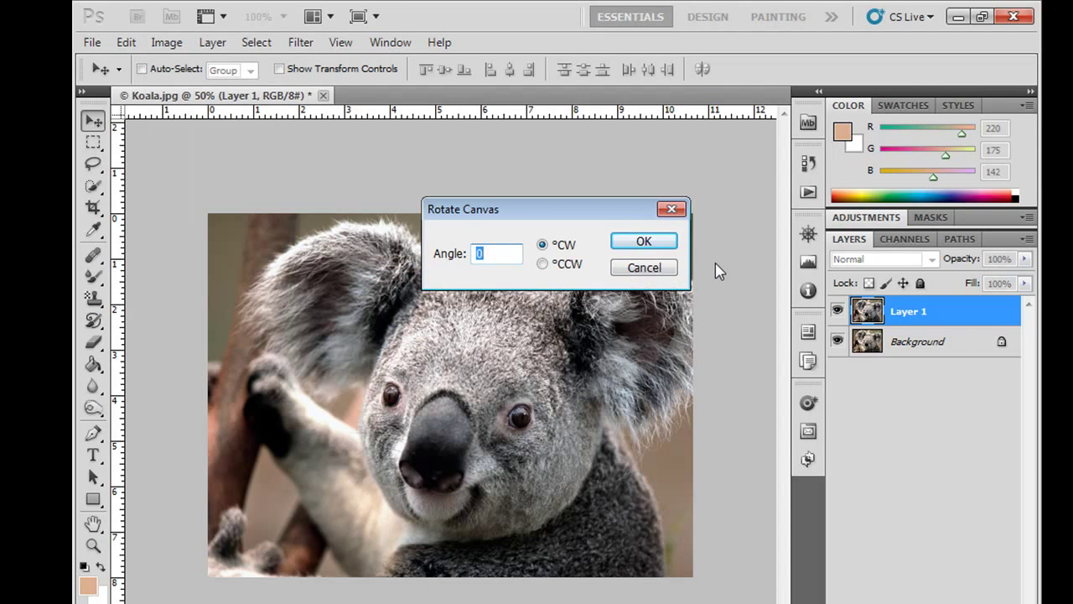
pyautogui.write('25')
pyautogui.click(662, 245)
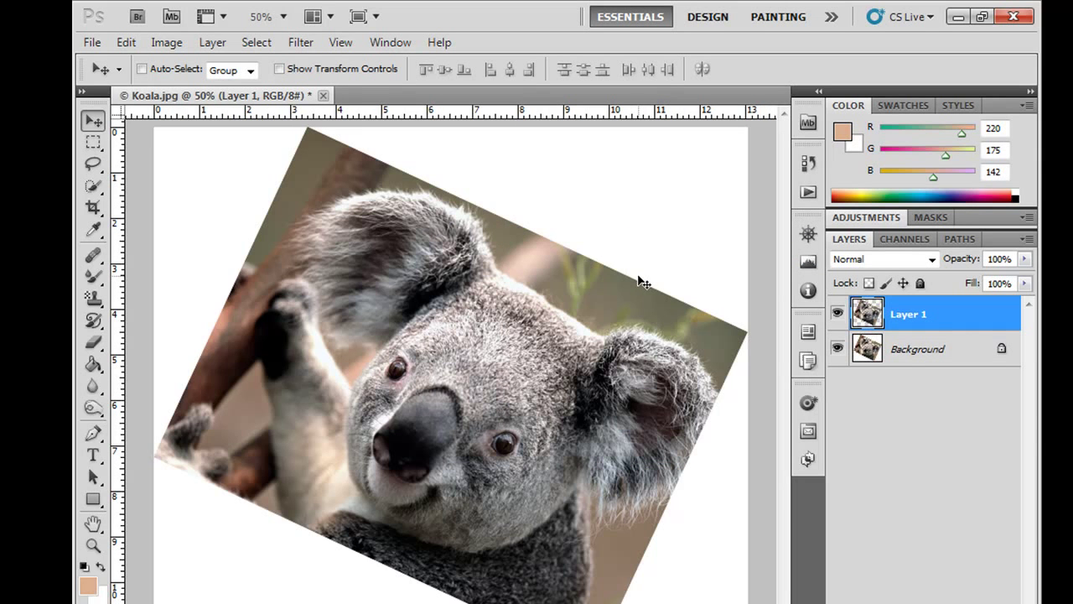
pyautogui.hotkey('ctrl', 'z')
# Trim the image based on Bottom Right Pixel Color.
pyautogui.click(166, 41)
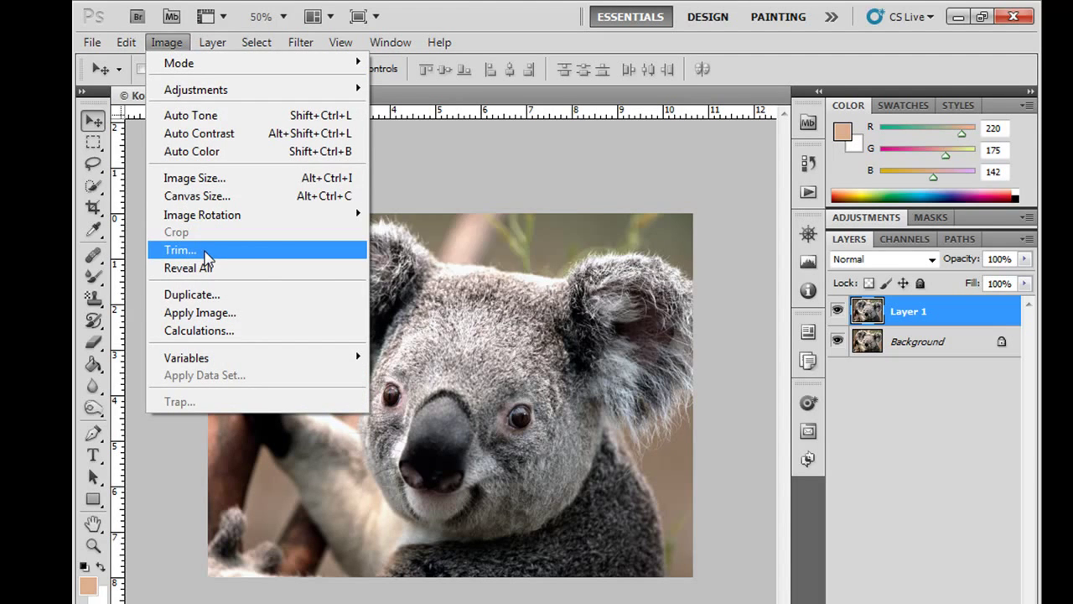
pyautogui.click(205, 249)
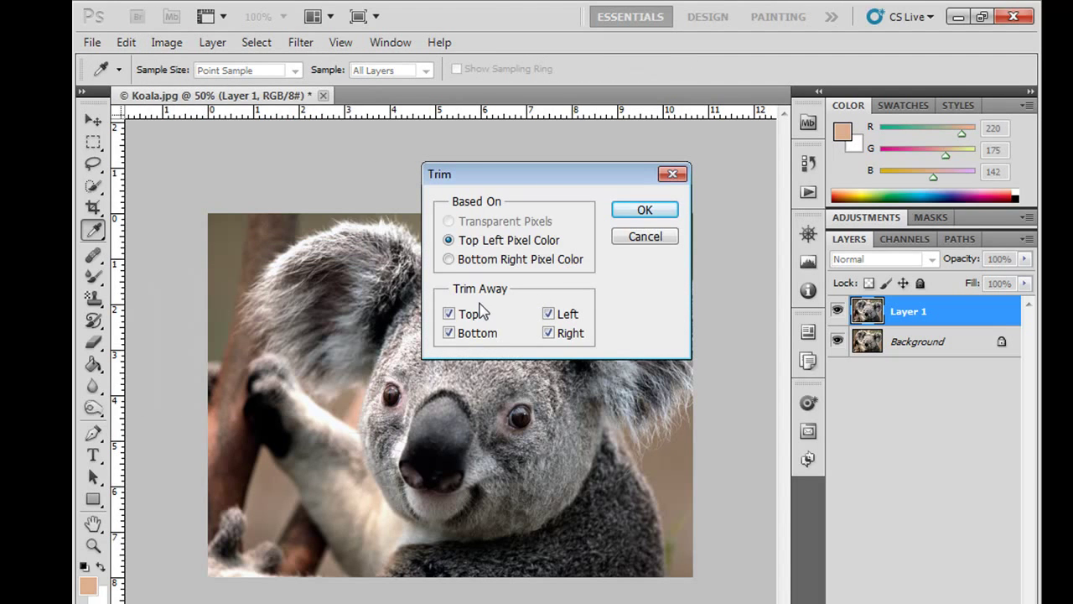
pyautogui.click(448, 259)
pyautogui.click(662, 213)
# Shift Layer 1 up and right, nudge it left, then undo the shift.
pyautogui.moveTo(352, 281)
pyautogui.mouseDown()
pyautogui.moveTo(404, 262)
pyautogui.moveTo(384, 262)
pyautogui.mouseUp()
pyautogui.moveTo(383, 321); pyautogui.dragTo(375, 320)
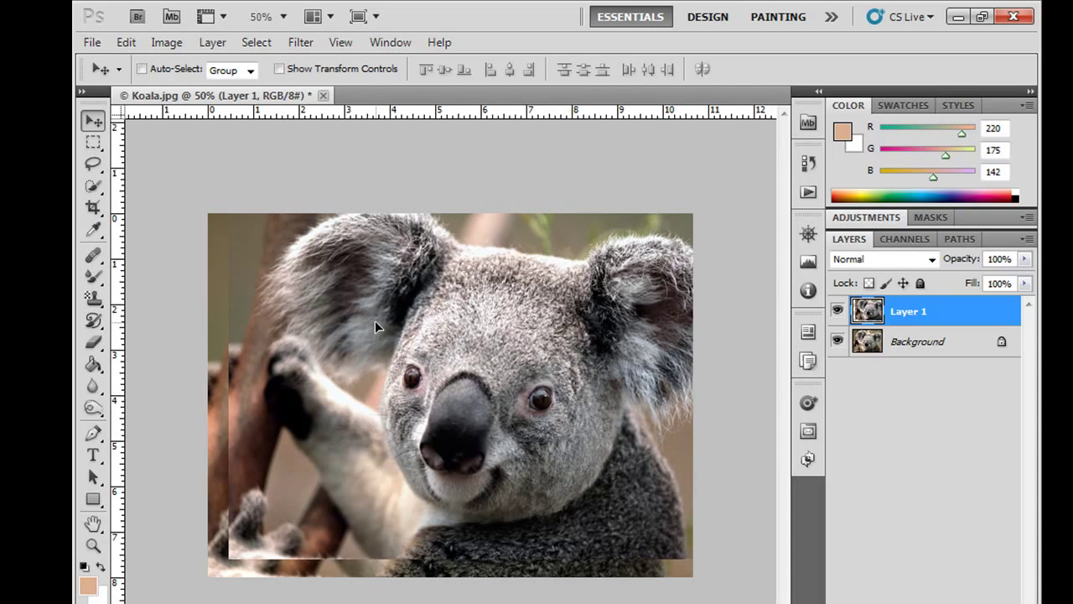
pyautogui.hotkey('ctrl', 'alt', 'z')
pyautogui.hotkey('ctrl', 'alt', 'z')
pyautogui.hotkey('ctrl', 'alt', 'z')
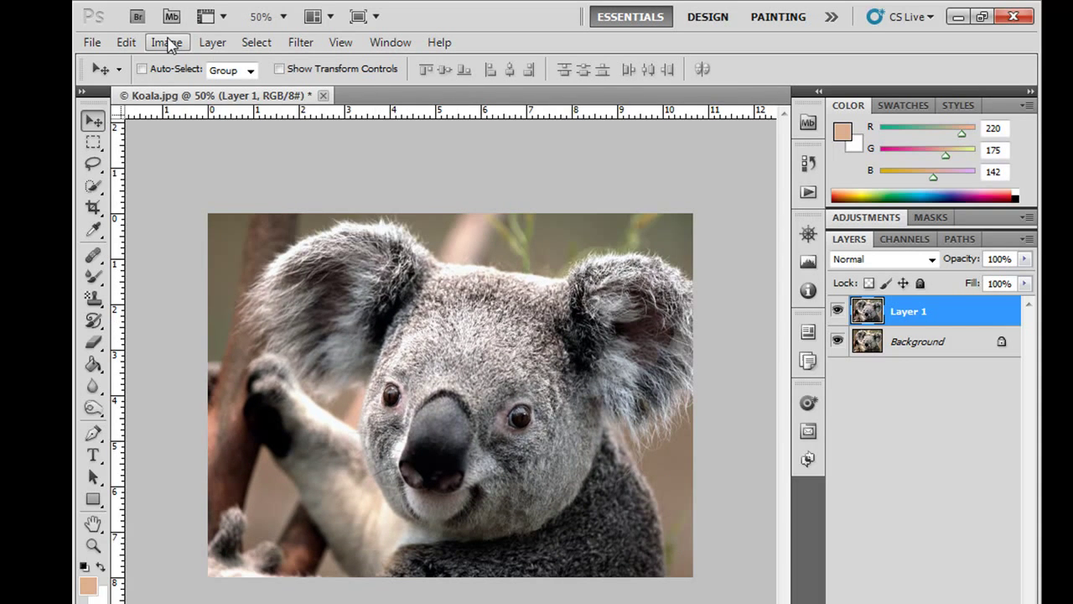
# Apply Reveal All, then move the koala layer slightly up and right with the Move tool.
pyautogui.click(166, 42)
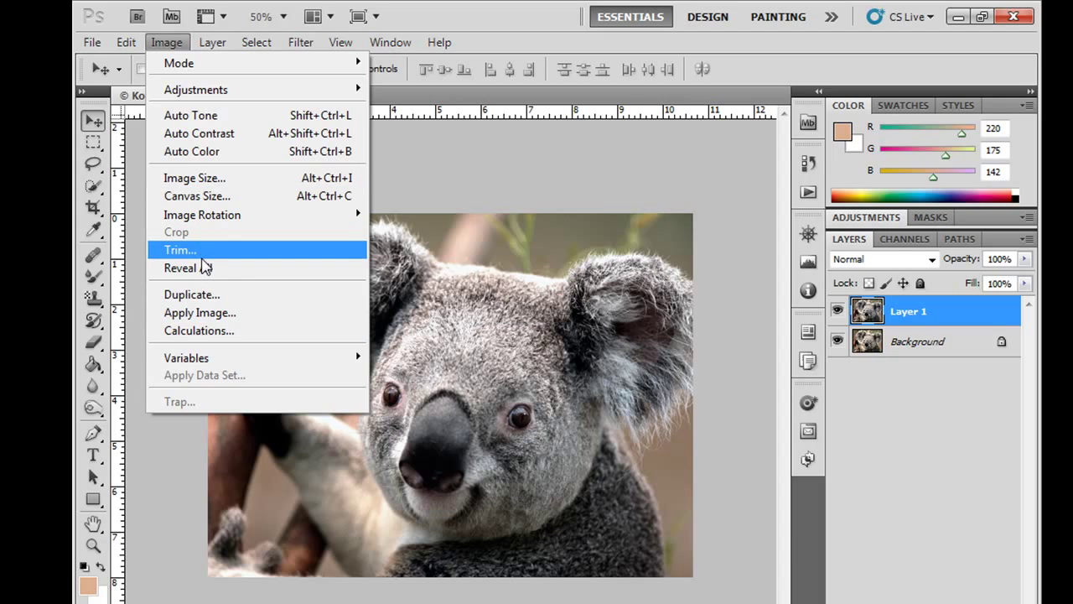
pyautogui.click(210, 270)
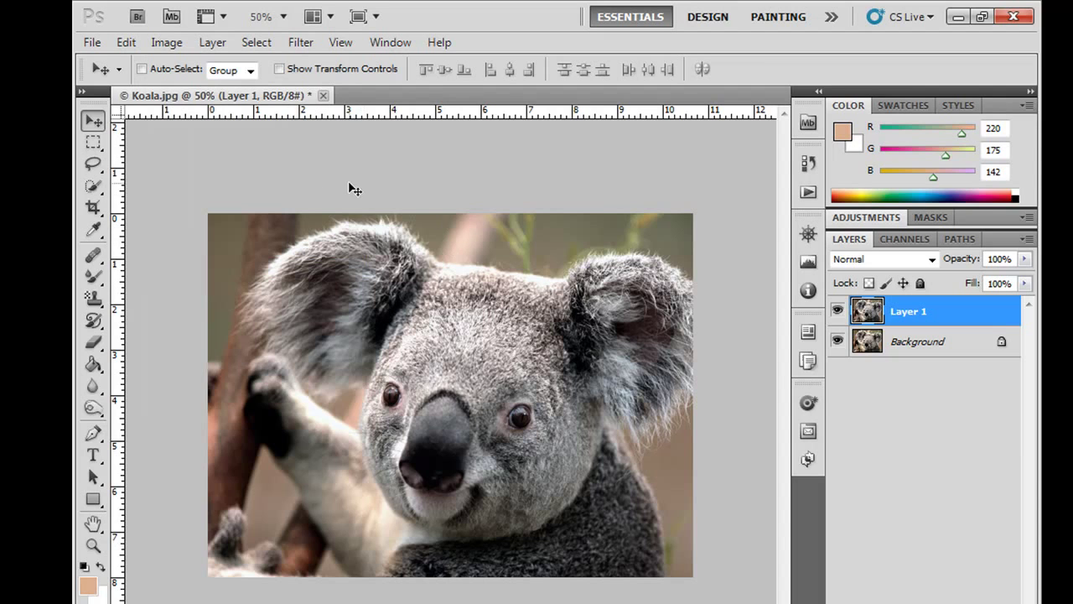
pyautogui.click(93, 142)
pyautogui.click(93, 120)
pyautogui.moveTo(356, 243); pyautogui.dragTo(376, 225)
# Undo the layer move, apply the image onto itself with Multiply, then undo the blend.
pyautogui.hotkey('ctrl', 'z')
pyautogui.click(166, 41)
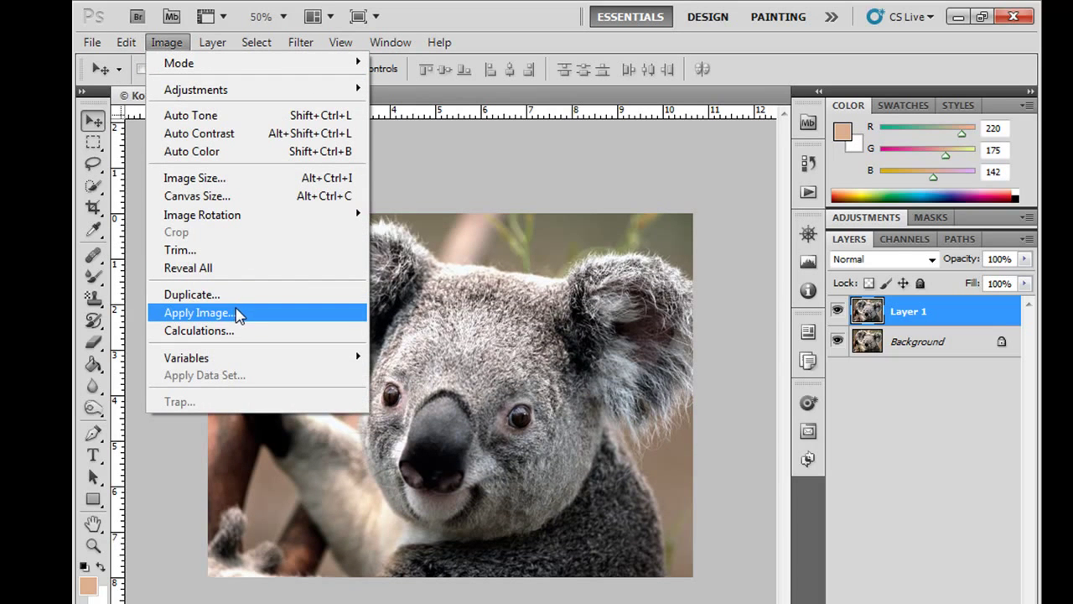
pyautogui.click(237, 313)
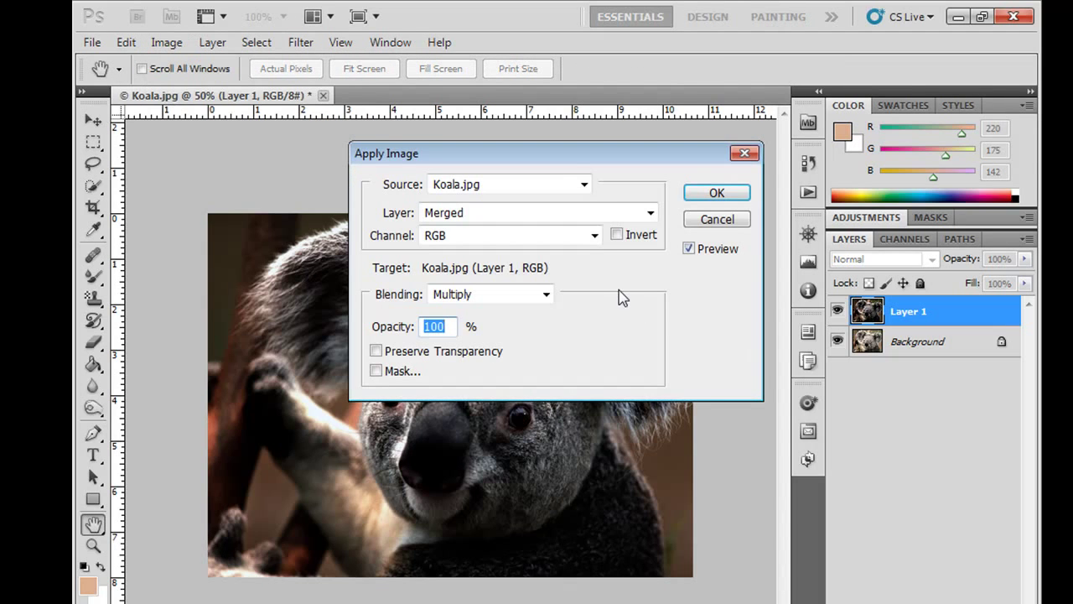
pyautogui.click(717, 193)
pyautogui.press('v')
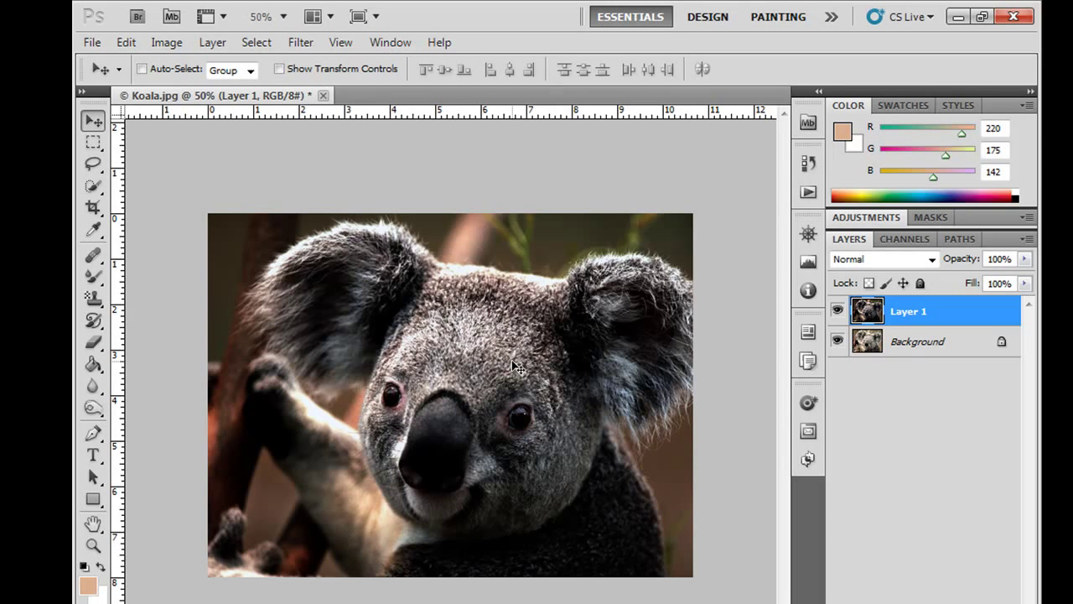
pyautogui.hotkey('ctrl', 'z')
pyautogui.click(166, 42)
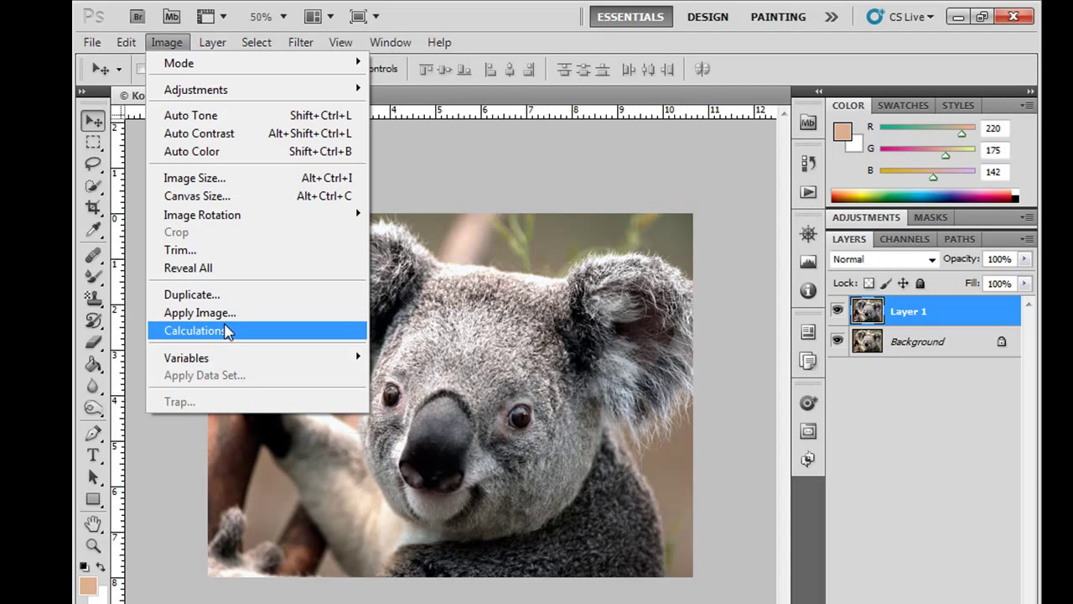
pyautogui.click(227, 330)
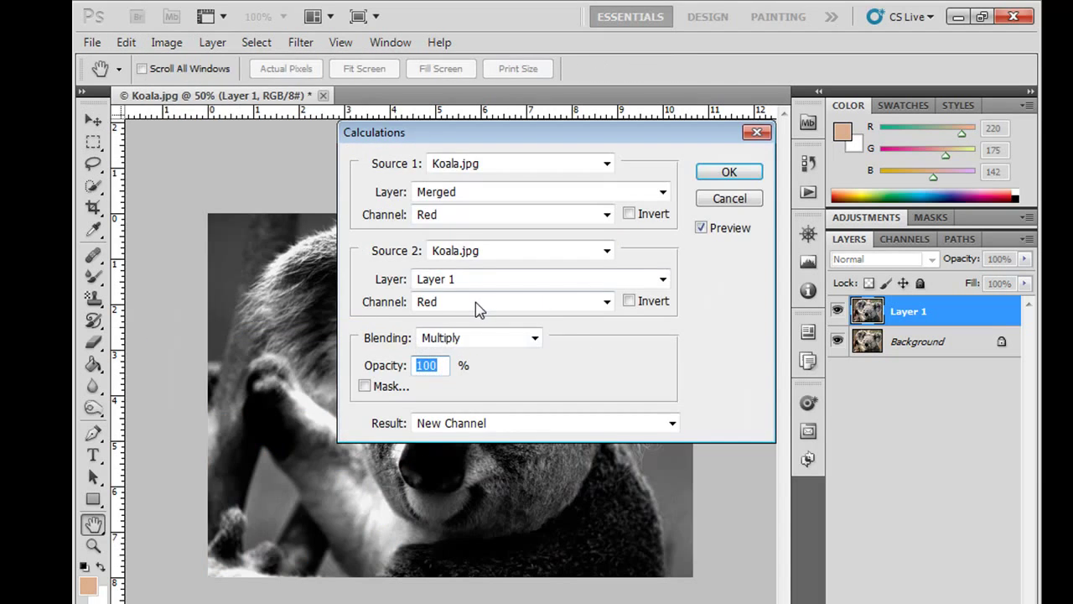
pyautogui.moveTo(496, 131); pyautogui.dragTo(648, 156)
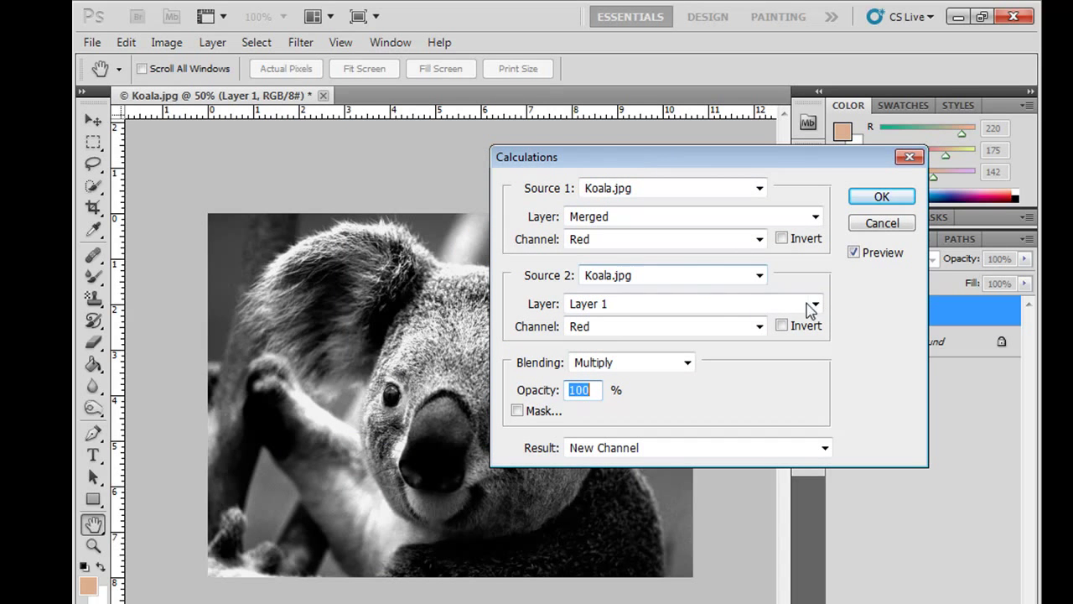
pyautogui.click(759, 327)
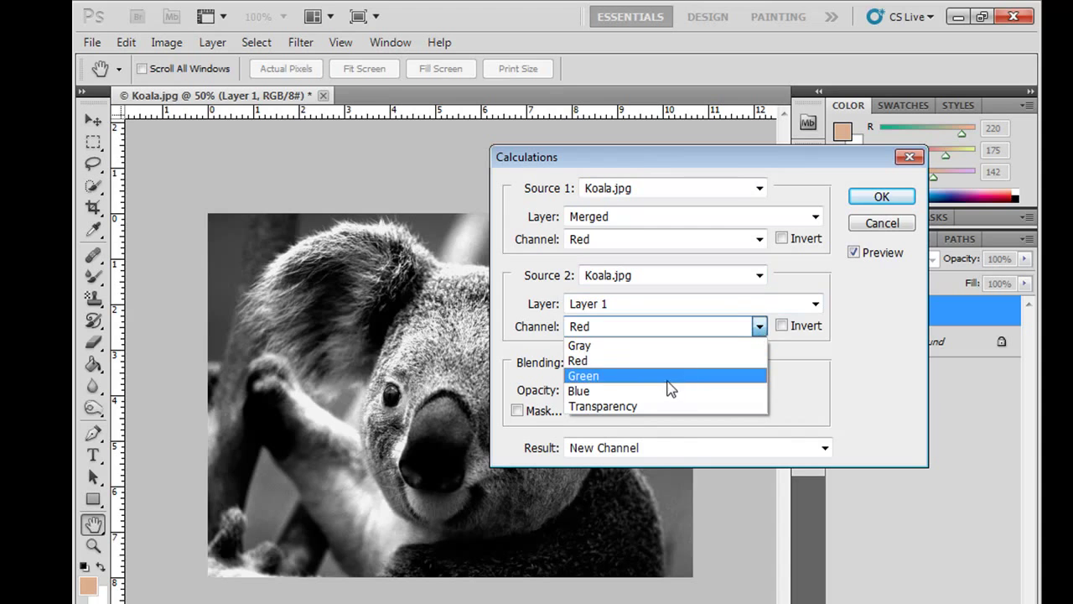
pyautogui.click(666, 390)
pyautogui.click(756, 334)
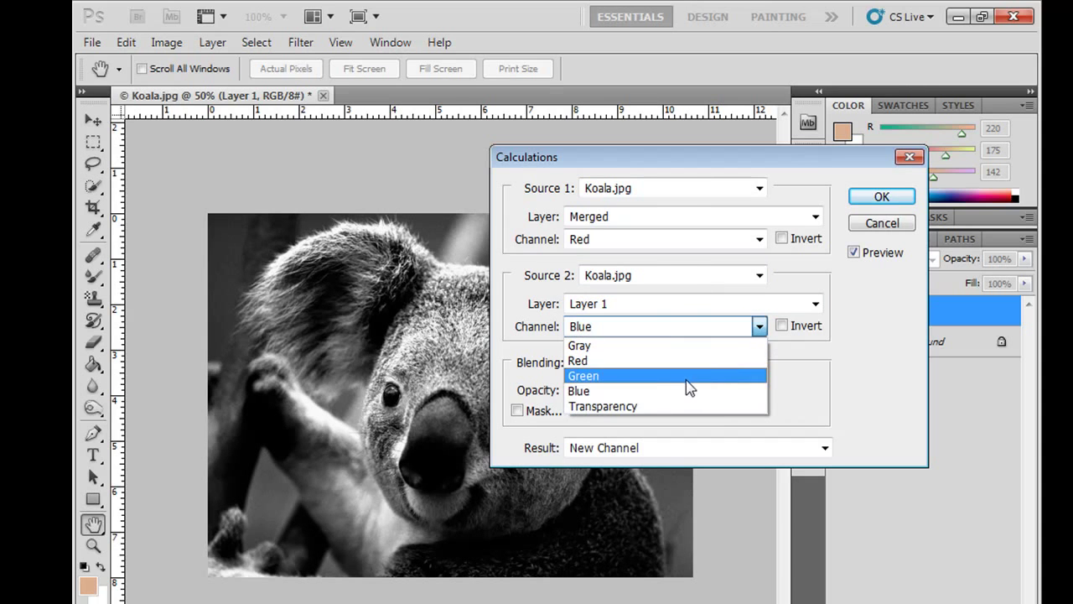
pyautogui.click(671, 391)
pyautogui.click(758, 332)
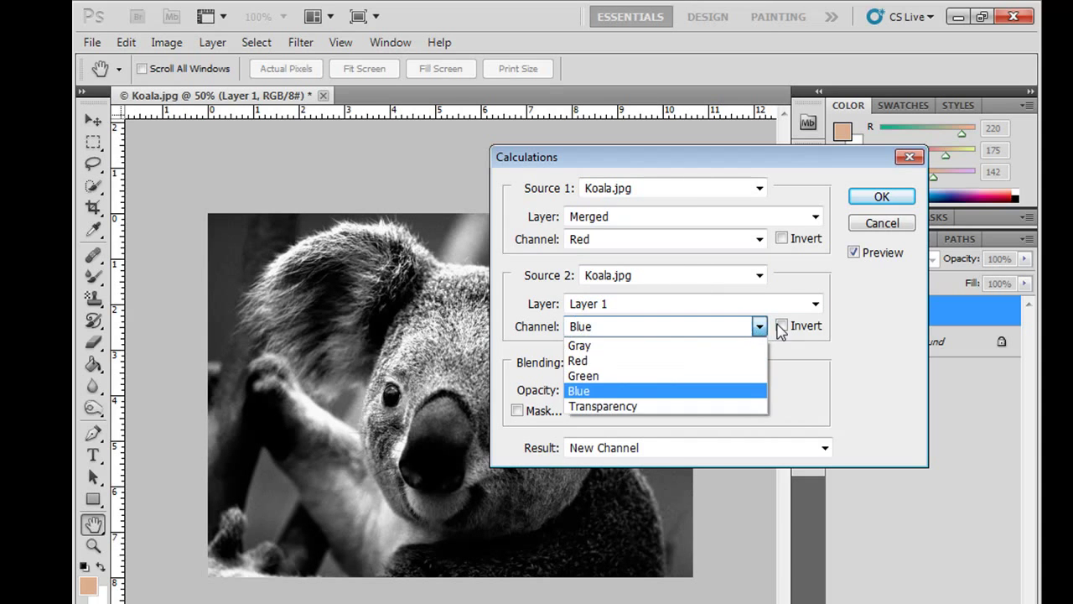
pyautogui.click(781, 327)
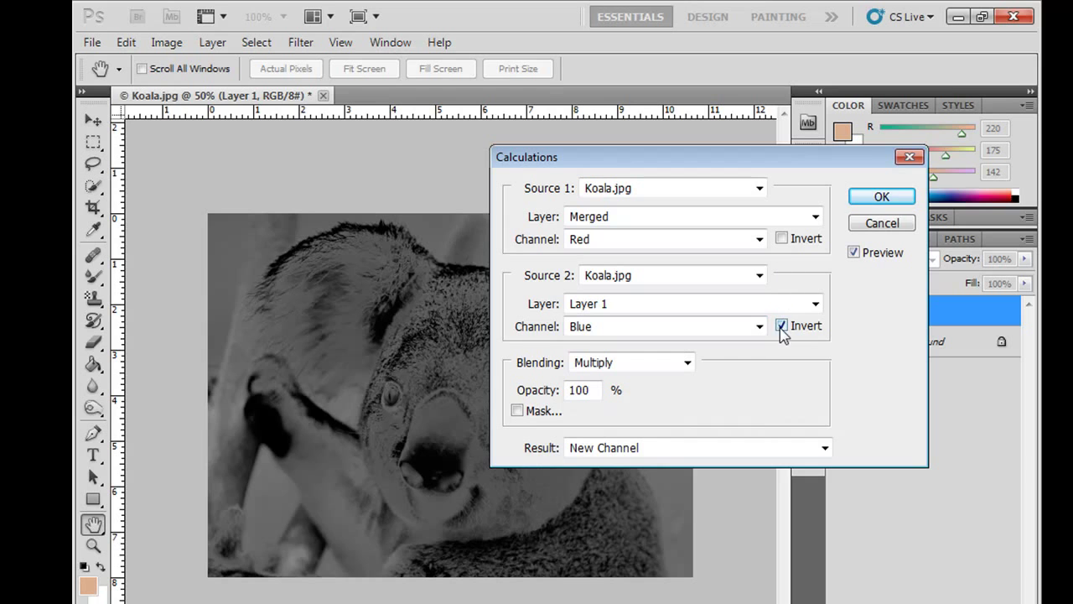
pyautogui.click(781, 325)
pyautogui.click(781, 239)
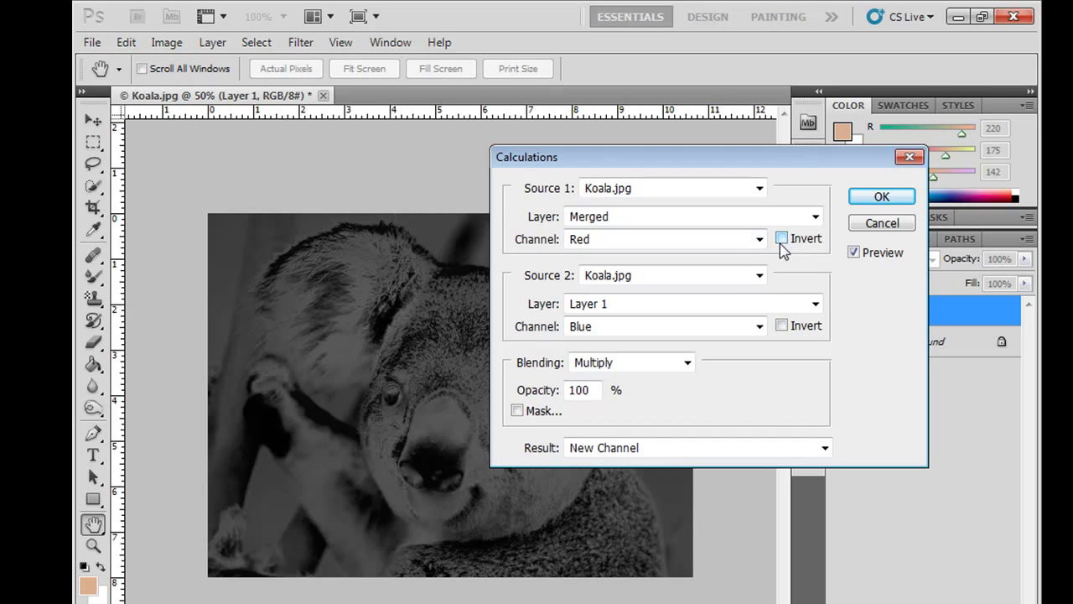
pyautogui.click(880, 225)
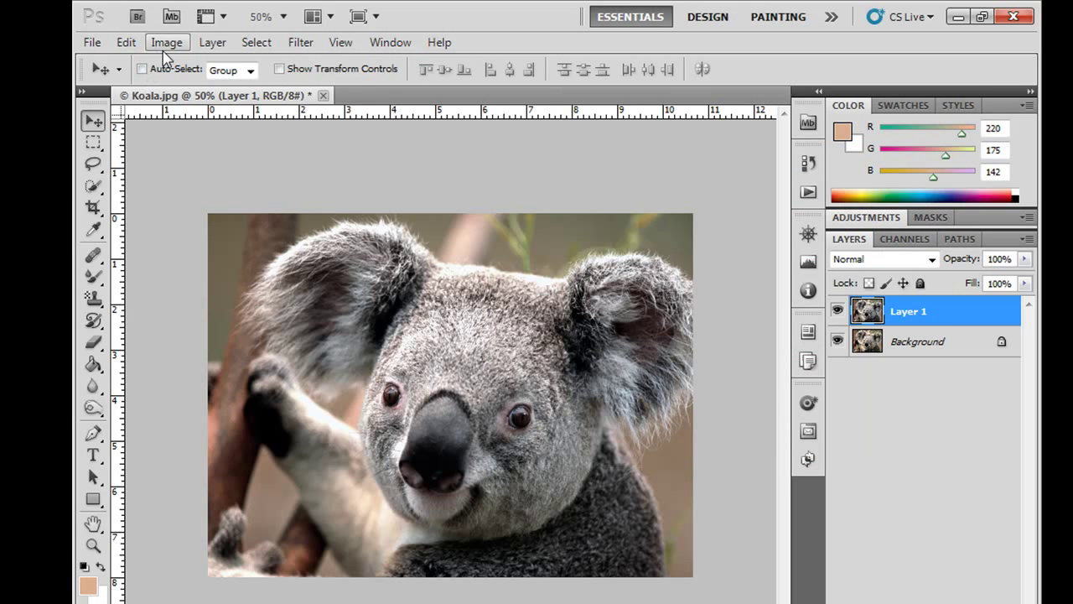
pyautogui.click(166, 42)
pyautogui.moveTo(251, 358)
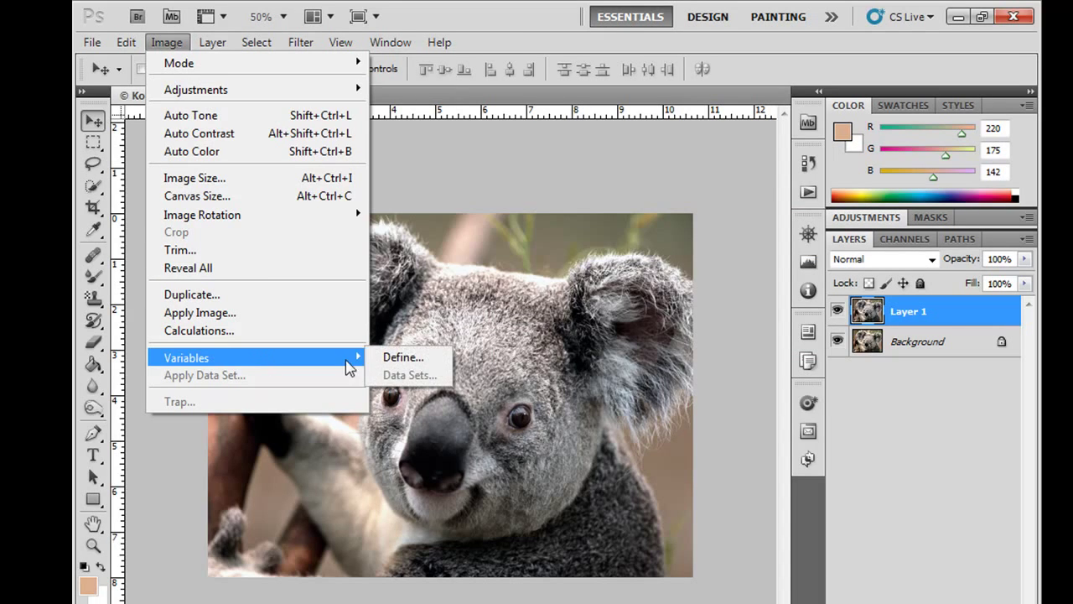
pyautogui.click(387, 357)
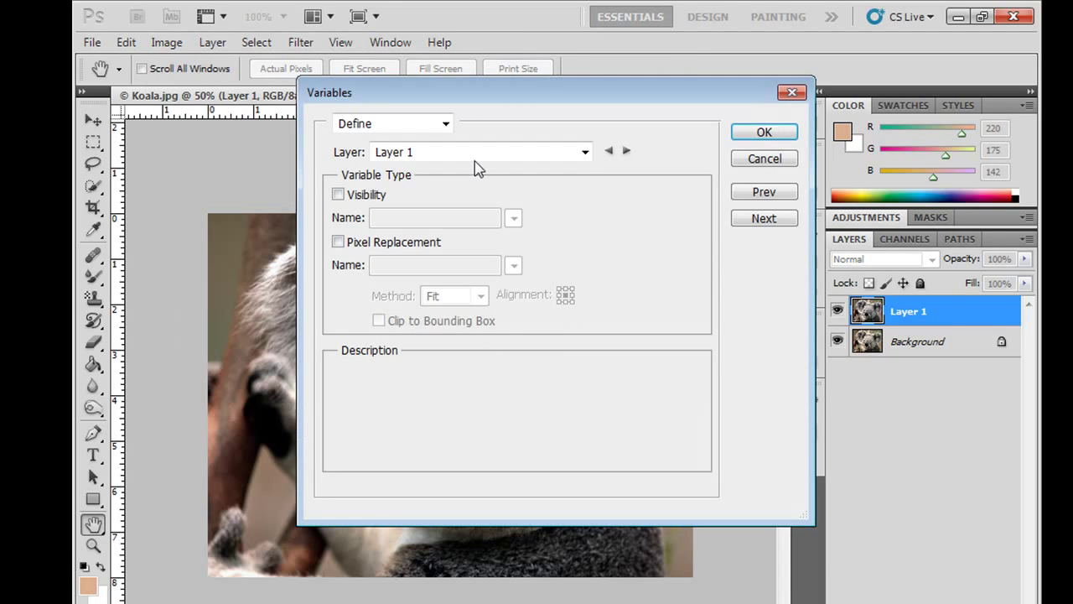
pyautogui.moveTo(531, 94); pyautogui.dragTo(719, 138)
pyautogui.click(771, 197)
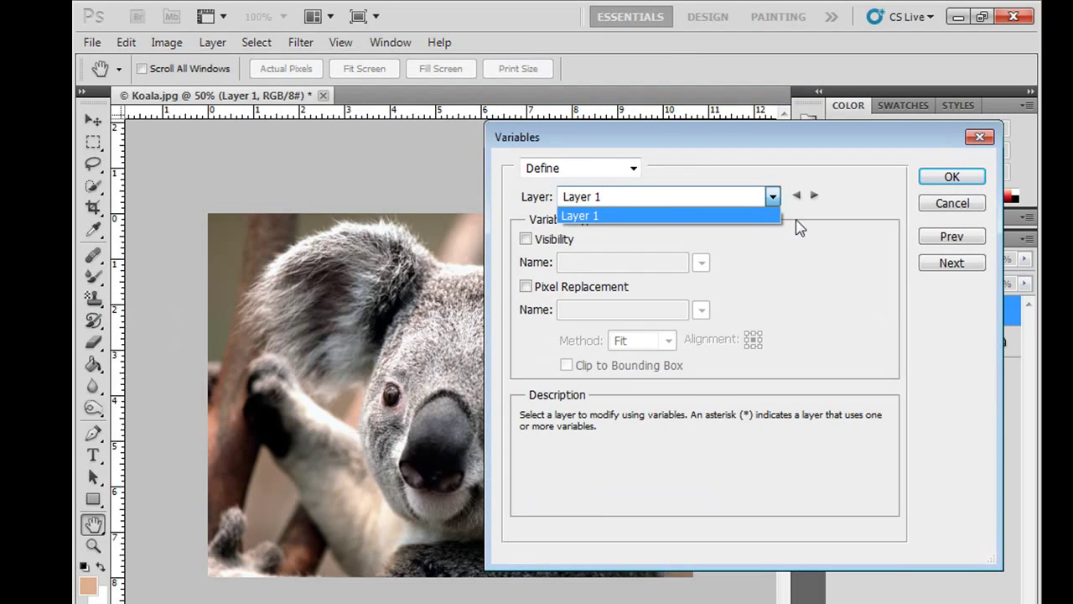
pyautogui.click(769, 215)
pyautogui.click(951, 203)
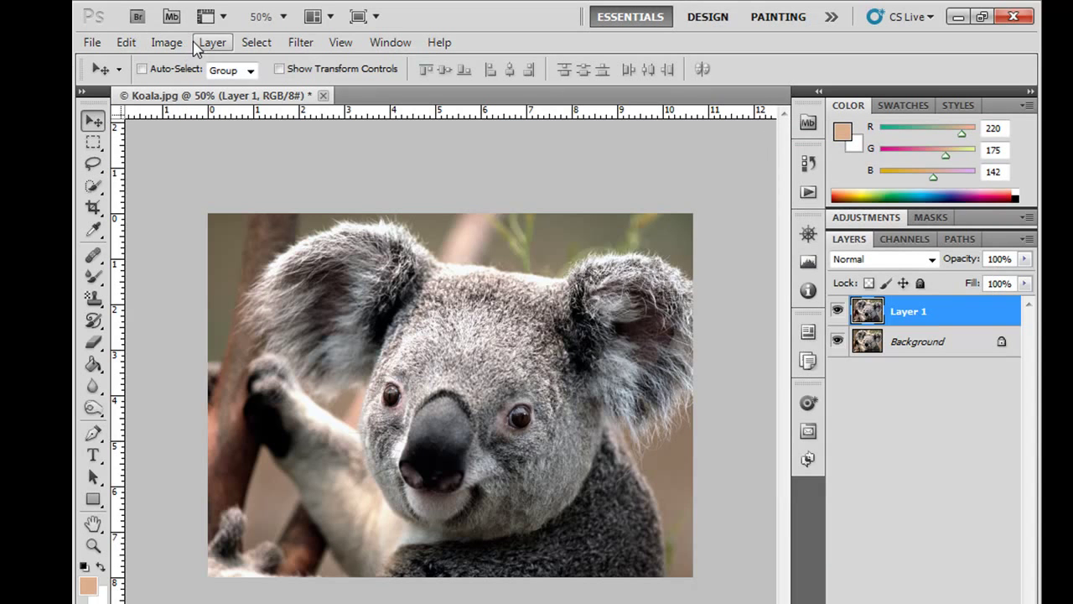
# Delete Layer 1, confirm the deletion, then bring the layer back.
pyautogui.click(166, 42)
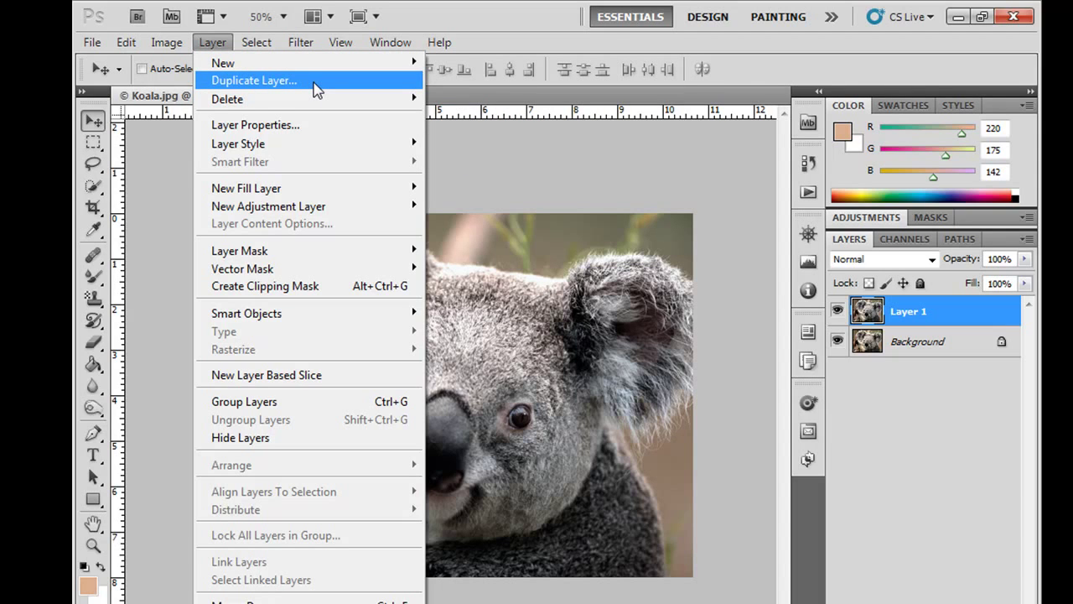
pyautogui.moveTo(252, 99)
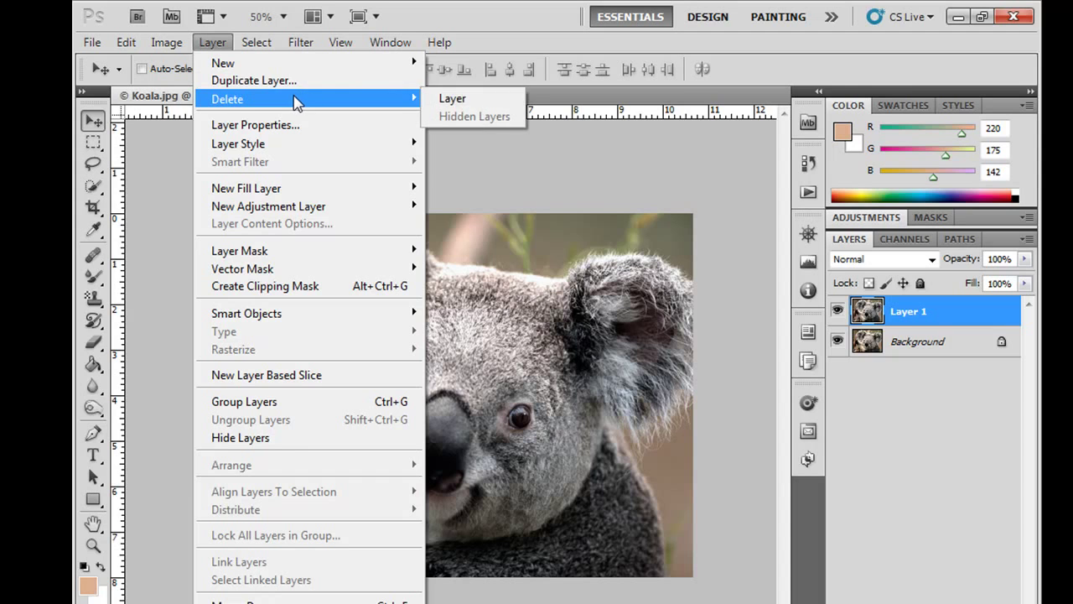
pyautogui.click(472, 107)
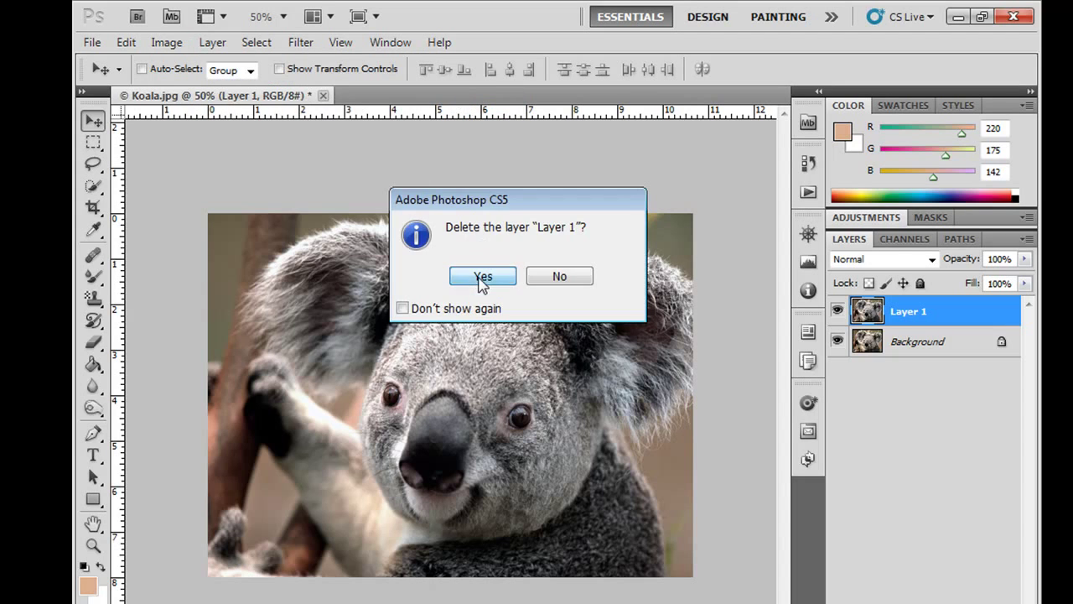
pyautogui.click(485, 279)
pyautogui.hotkey('ctrl', 'j')
# View Layer 1's properties and close them unchanged, then commit its name in the Layers panel.
pyautogui.click(212, 42)
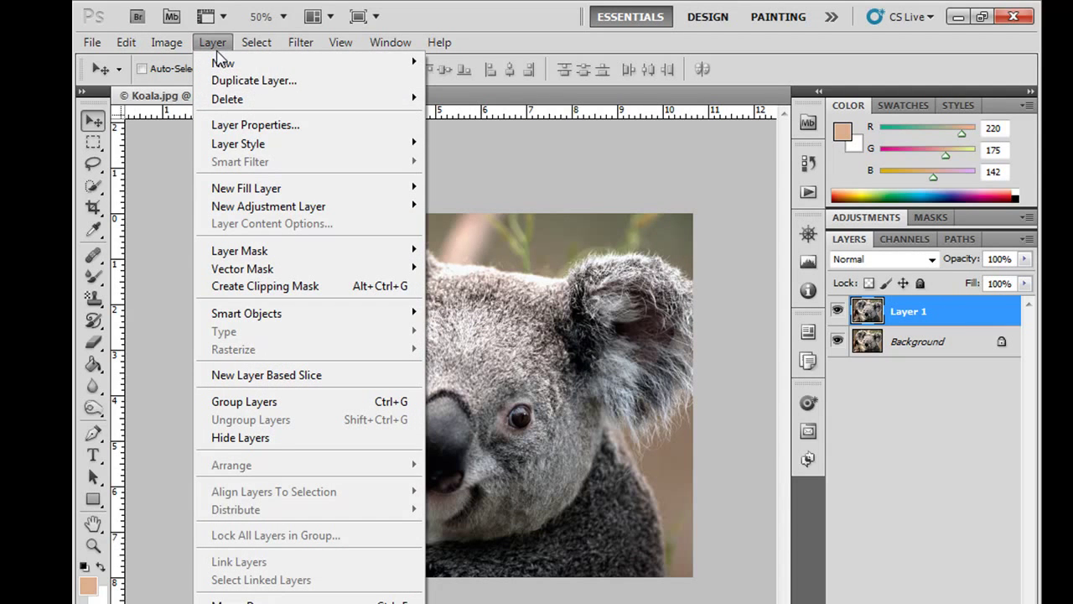
pyautogui.click(263, 127)
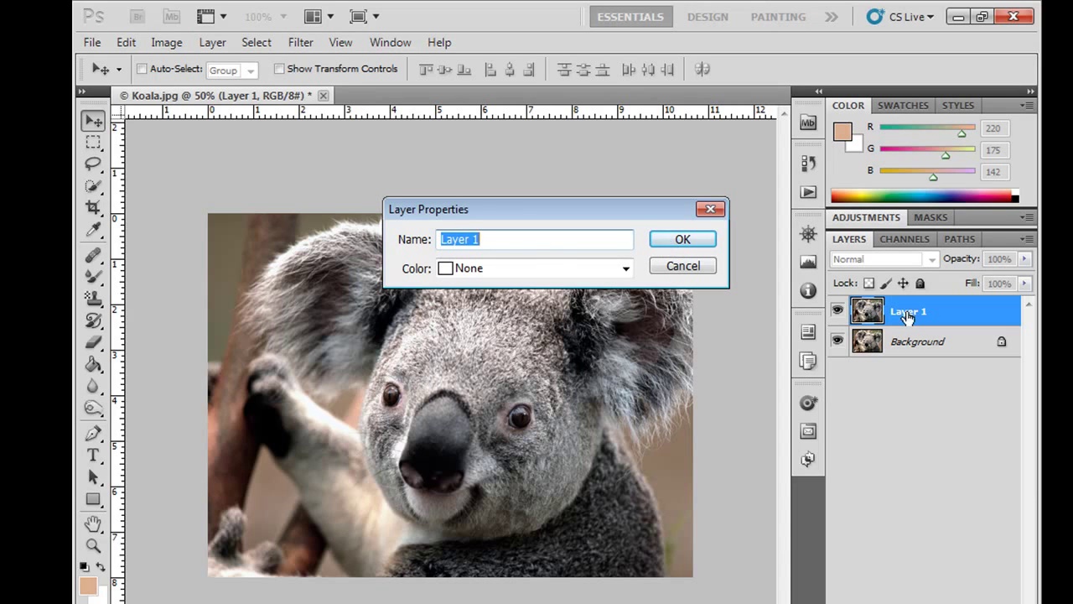
pyautogui.click(683, 268)
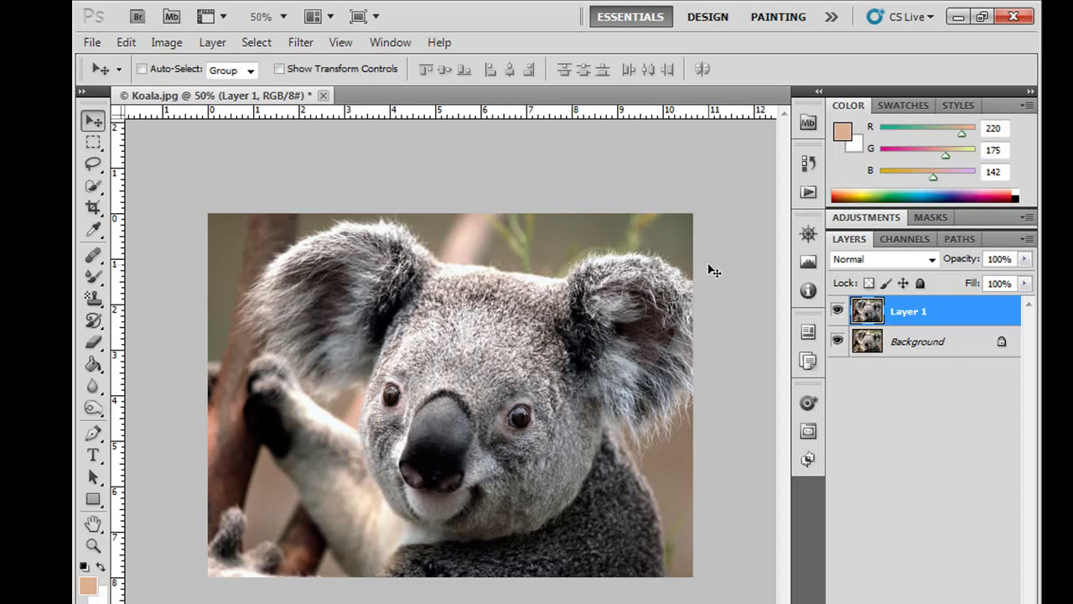
pyautogui.doubleClick(914, 312)
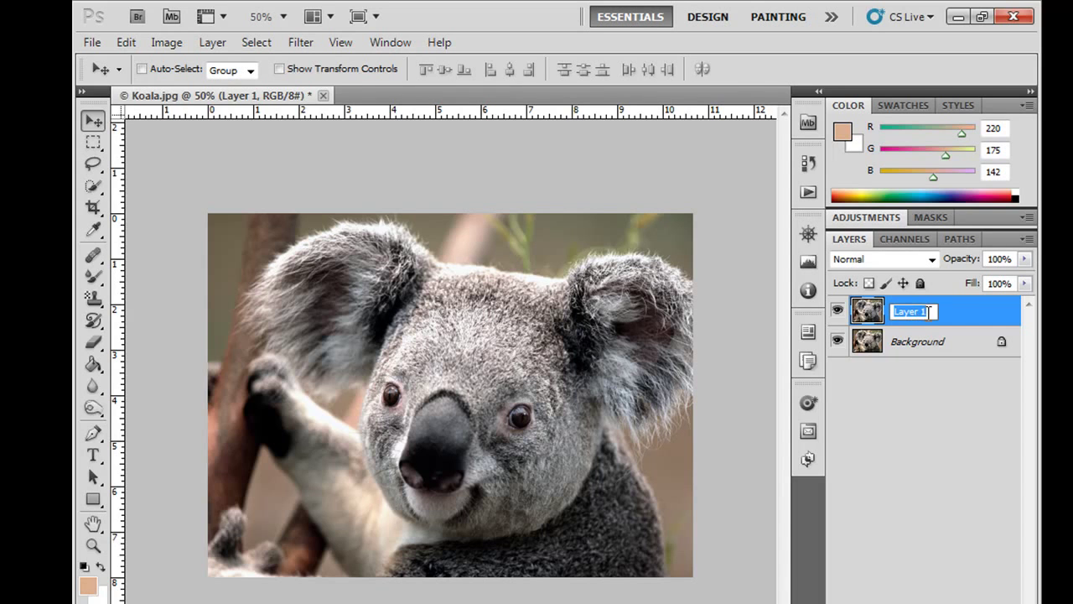
pyautogui.press('Return')
# Add a Red-tagged Brightness/Contrast 1 adjustment layer with Normal blending, then expand the Layers list.
pyautogui.click(167, 43)
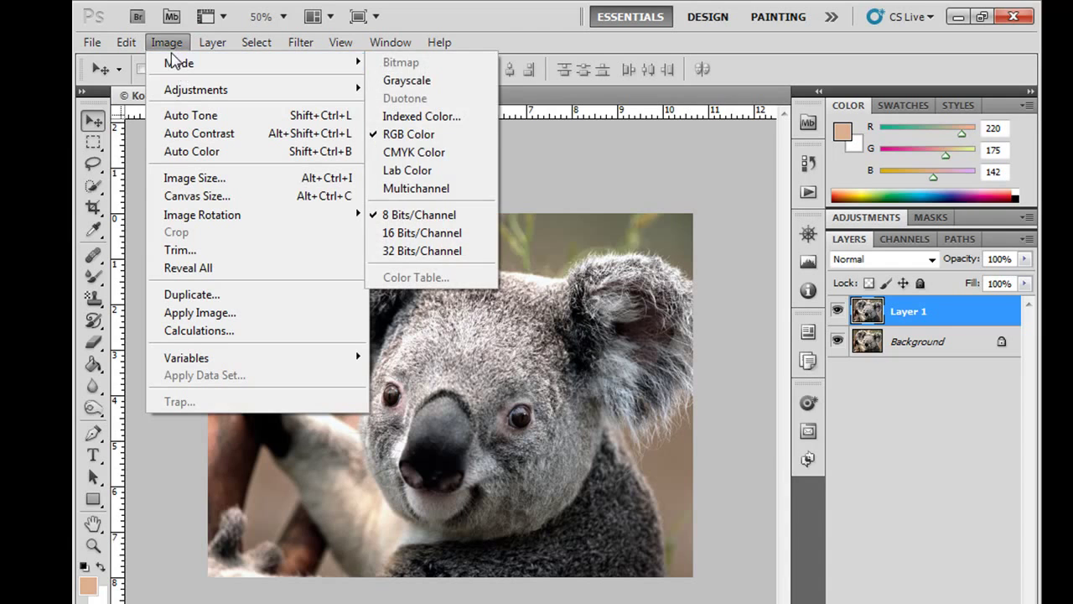
pyautogui.click(183, 65)
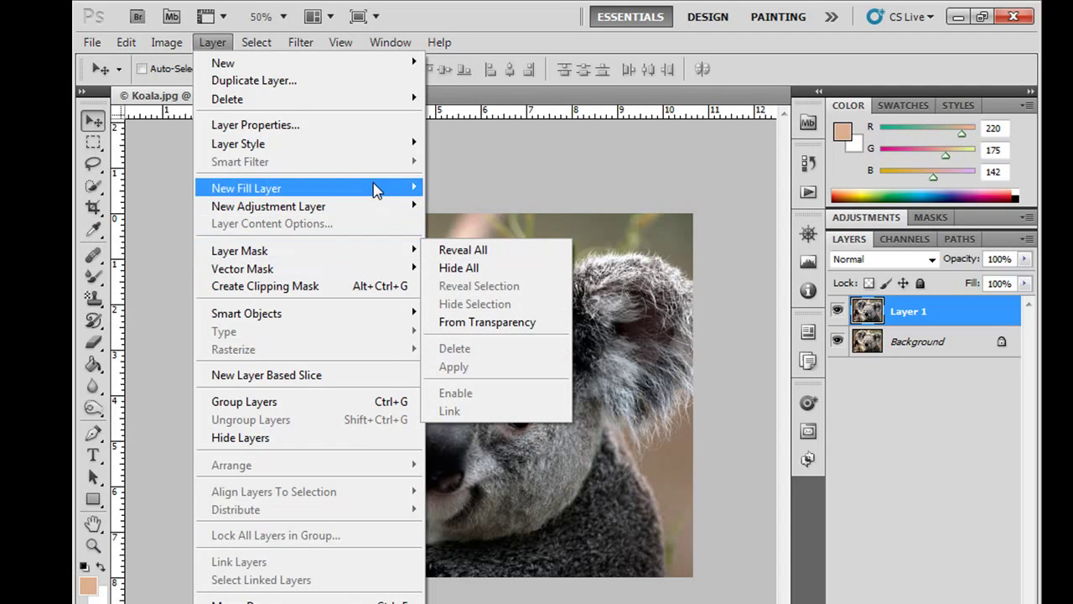
pyautogui.moveTo(268, 207)
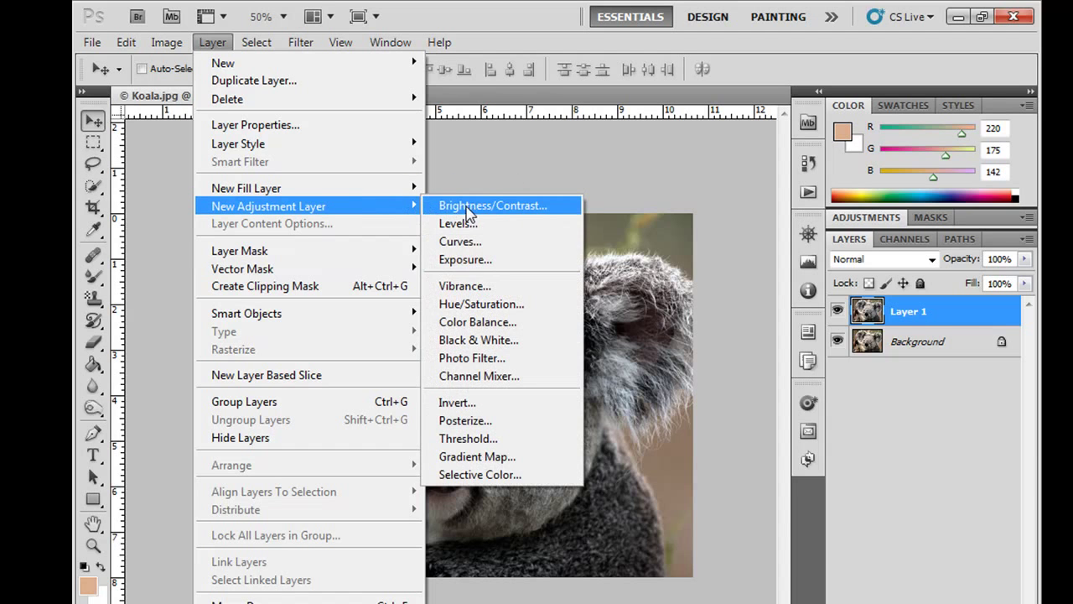
pyautogui.click(471, 207)
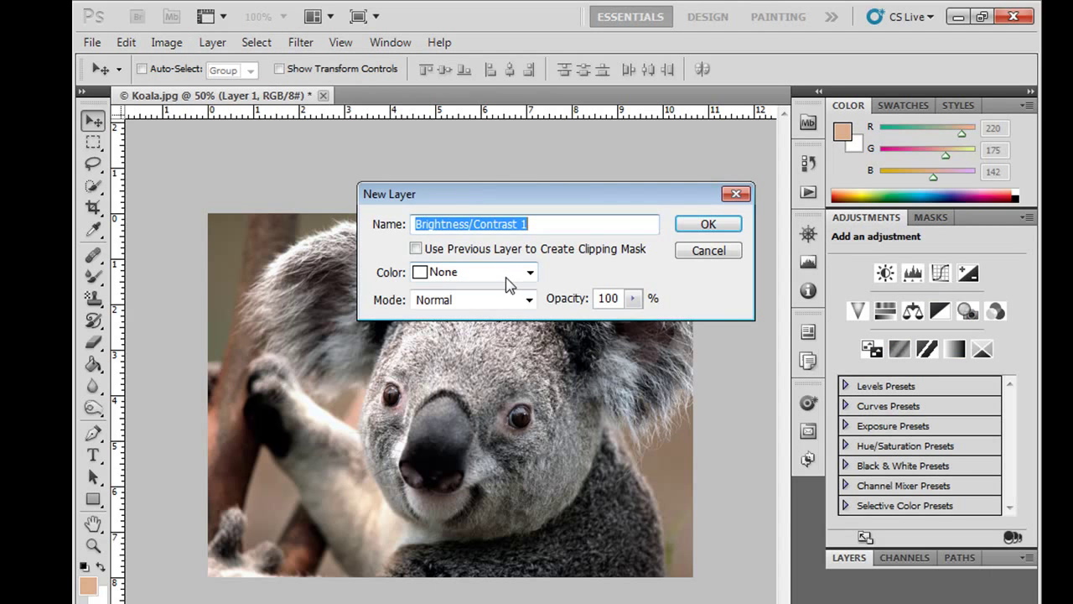
pyautogui.click(530, 271)
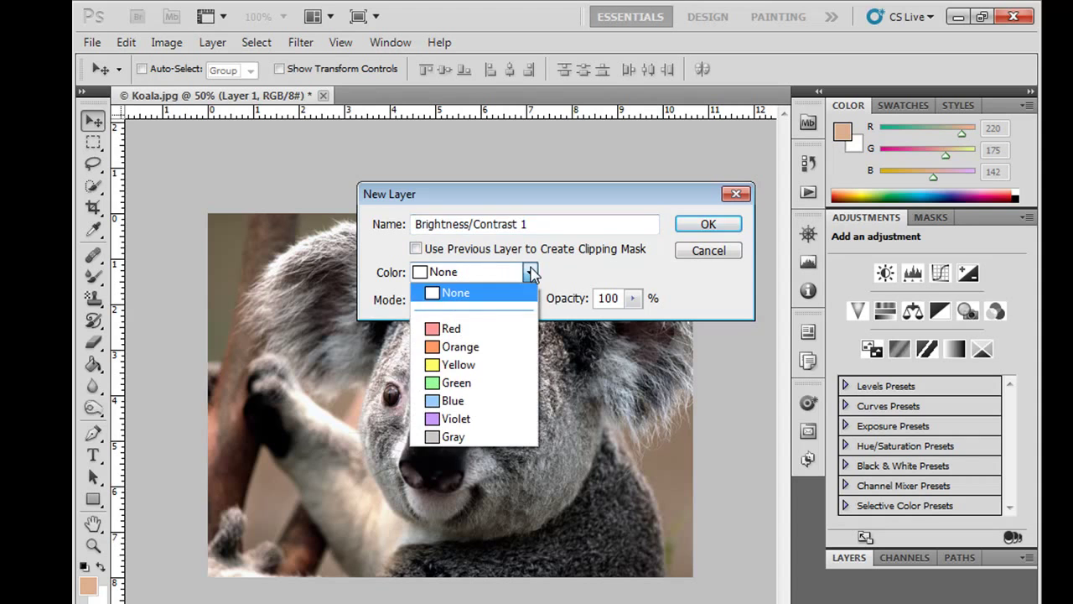
pyautogui.click(498, 329)
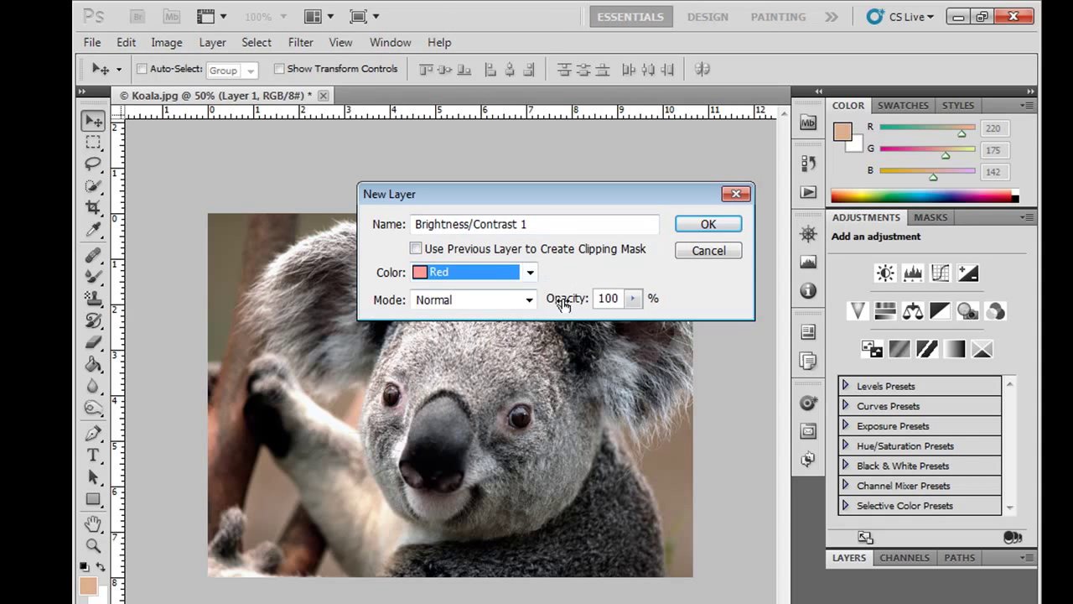
pyautogui.click(528, 299)
pyautogui.click(611, 270)
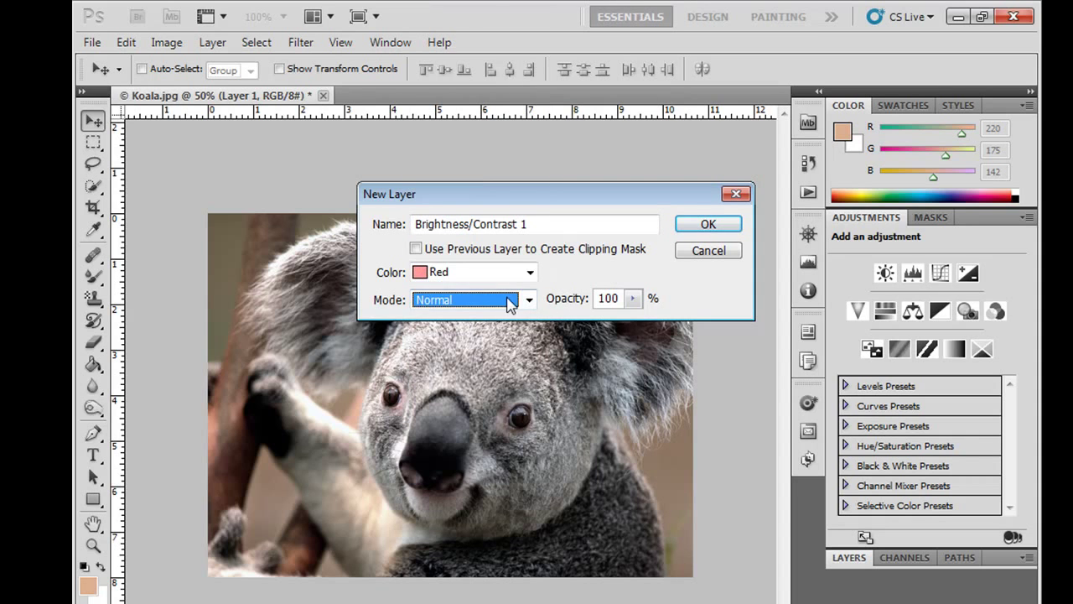
pyautogui.click(525, 302)
pyautogui.click(593, 285)
pyautogui.click(726, 225)
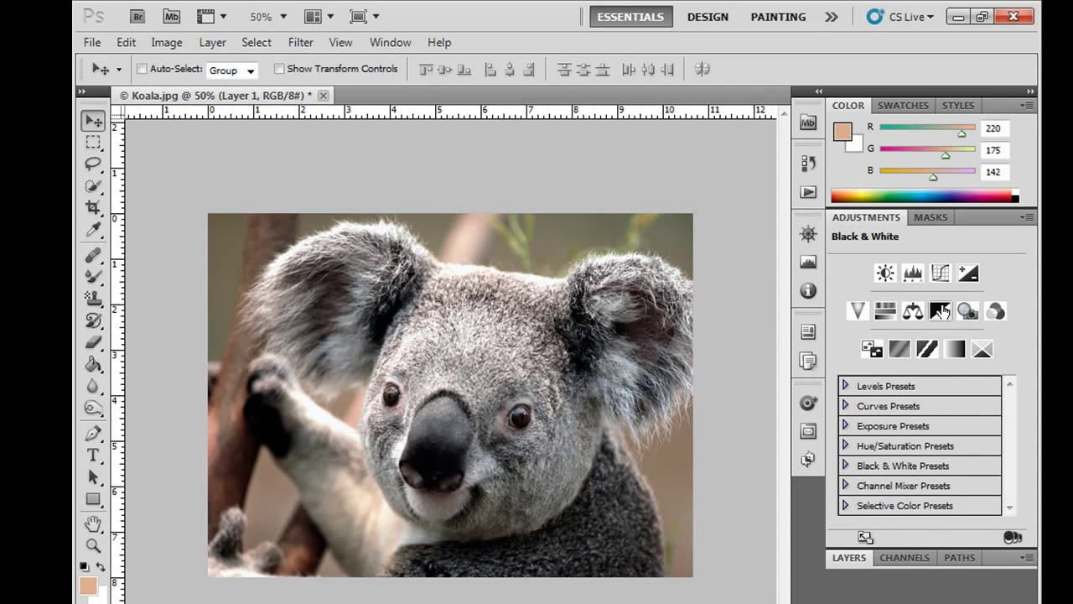
pyautogui.click(849, 557)
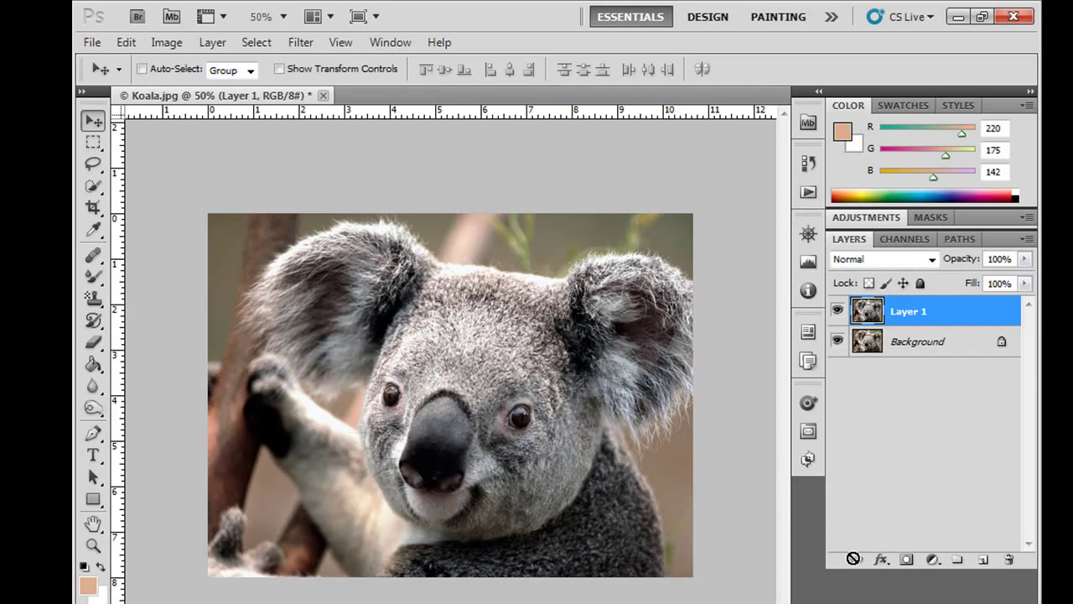
# Open Color Range (Sampled Colors, Fuzziness 40) and cancel it without making a selection.
pyautogui.click(215, 49)
pyautogui.moveTo(246, 312)
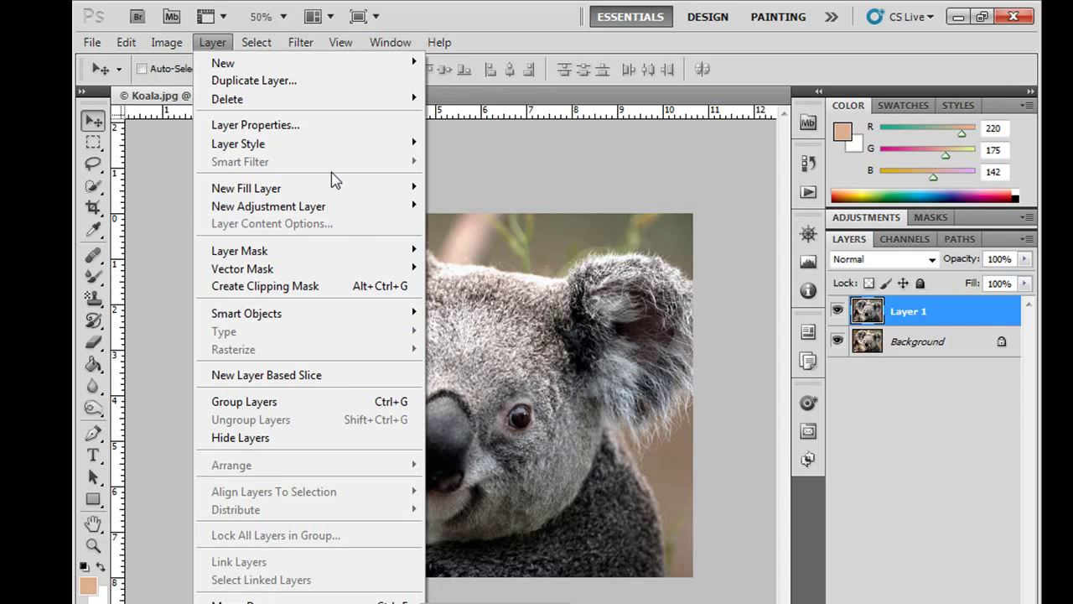
pyautogui.click(388, 25)
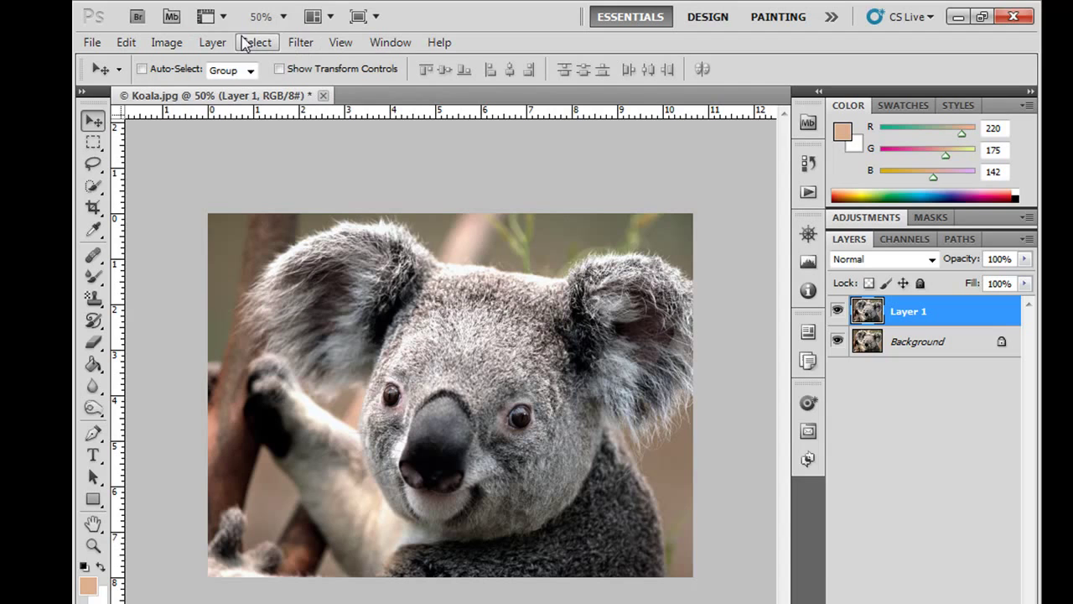
pyautogui.click(250, 44)
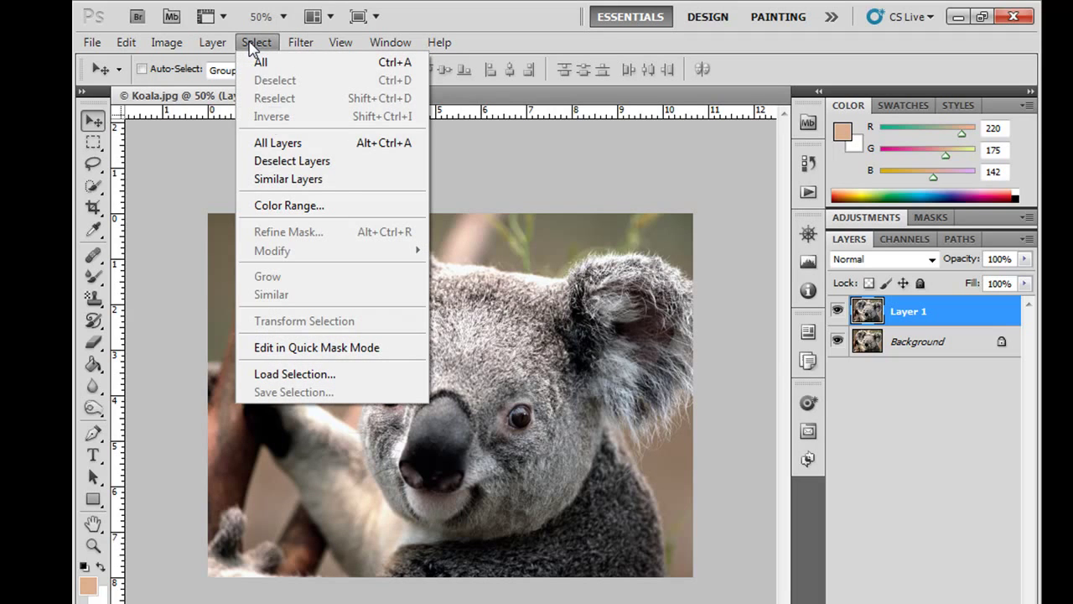
pyautogui.click(289, 206)
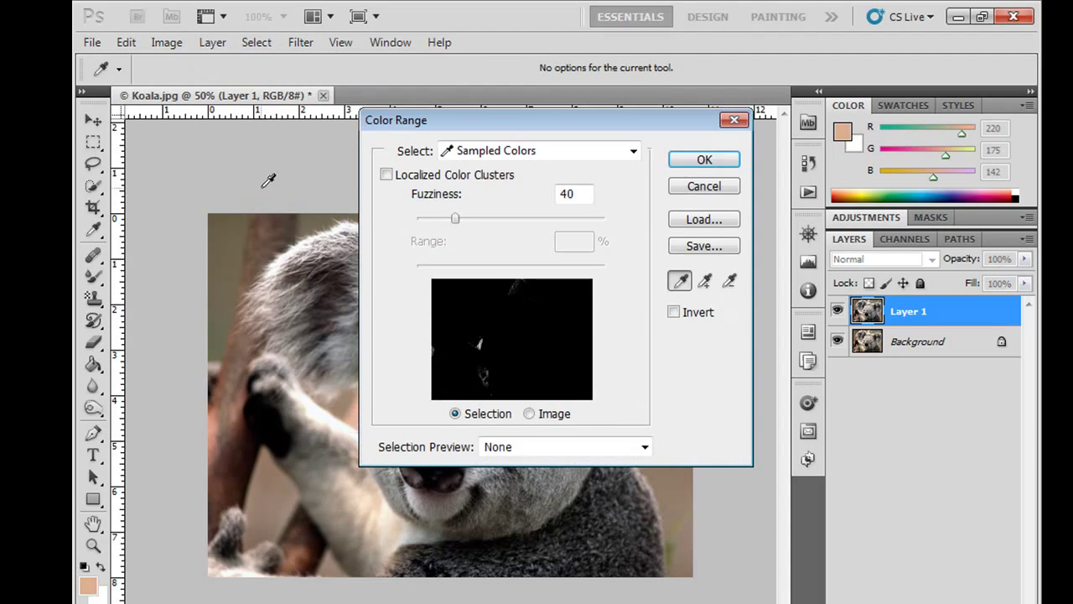
pyautogui.click(699, 190)
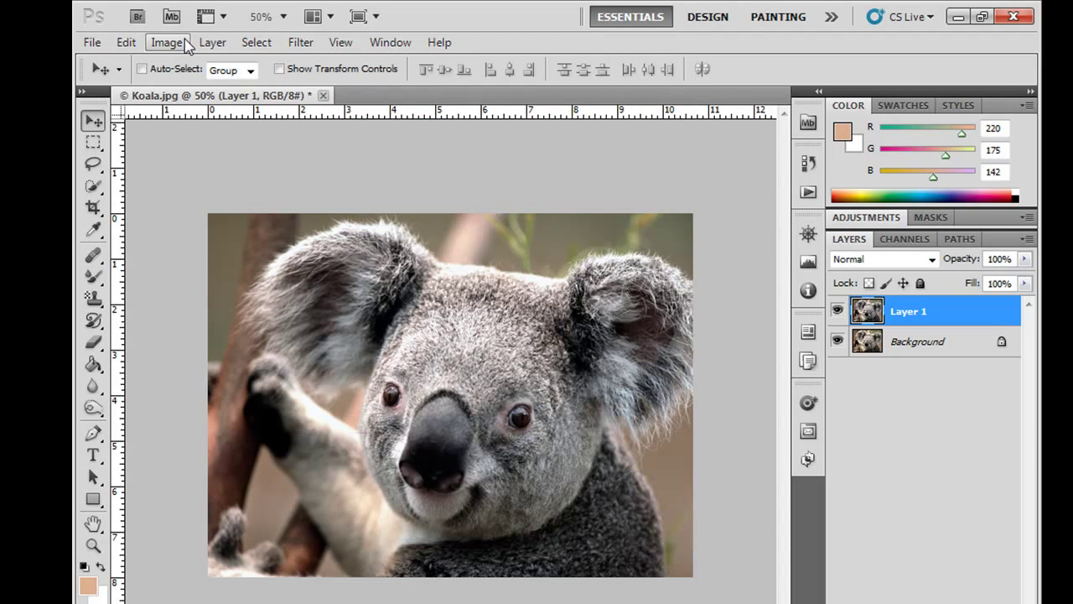
pyautogui.click(265, 44)
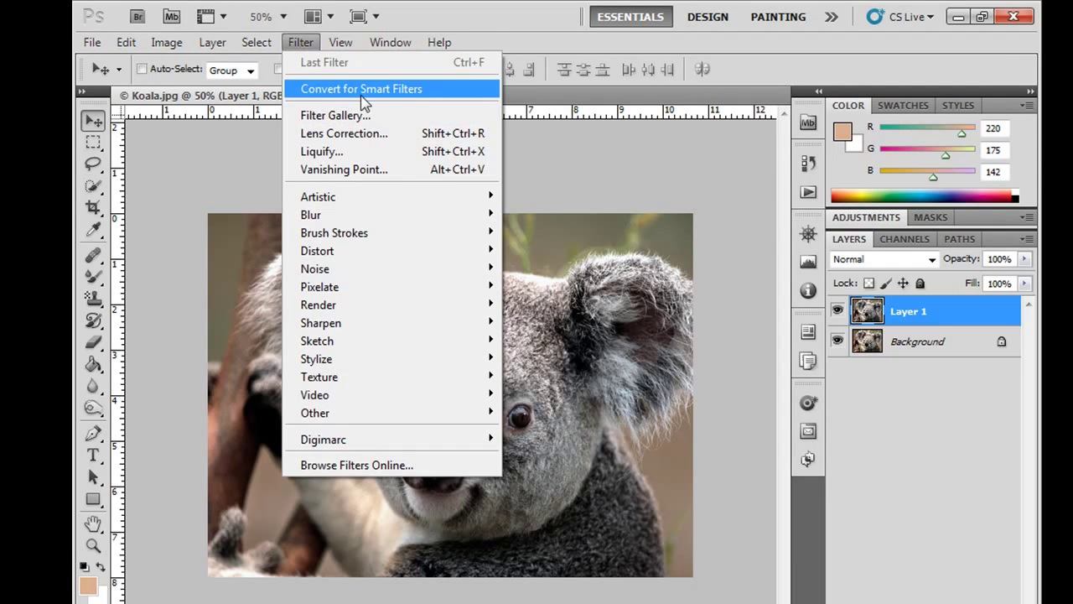
# In Filter Gallery, preview Artistic filters Colored Pencil through Neon Glow on the koala.
pyautogui.click(353, 117)
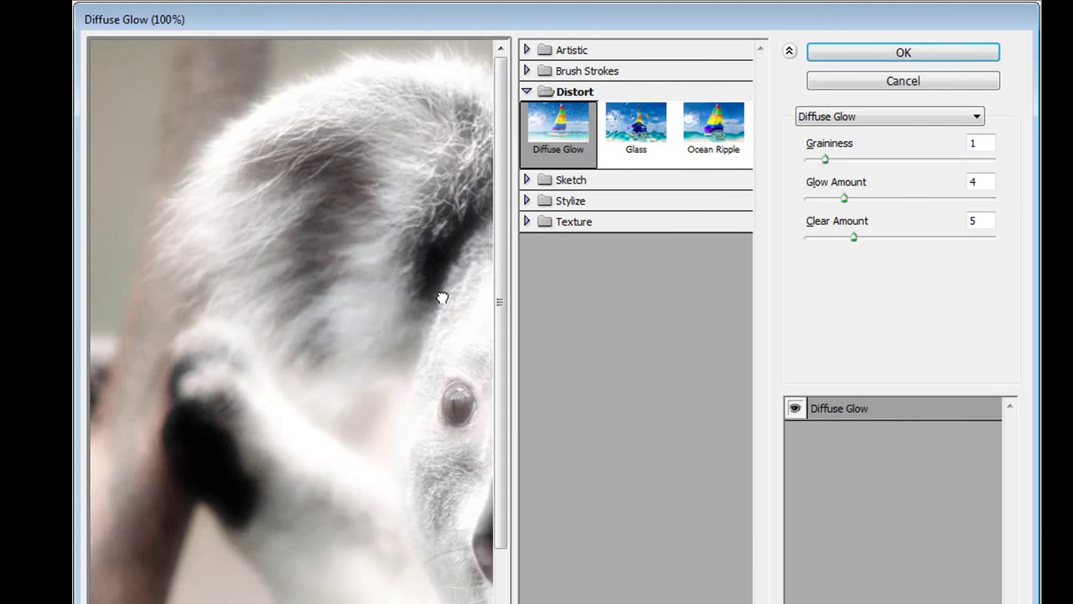
pyautogui.moveTo(442, 298); pyautogui.dragTo(192, 180)
pyautogui.click(588, 53)
pyautogui.click(557, 107)
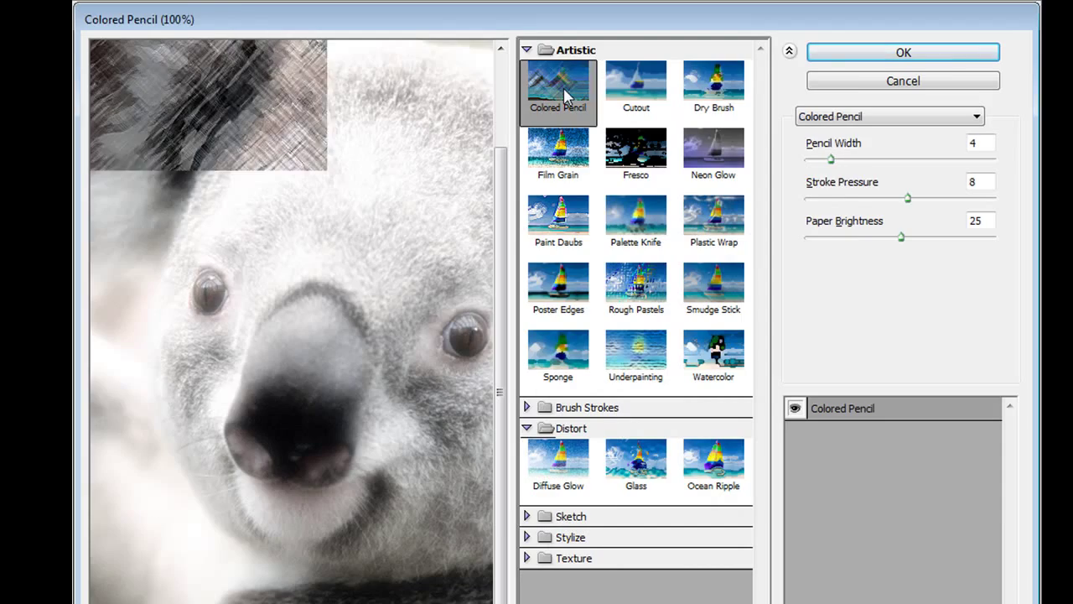
pyautogui.click(660, 94)
pyautogui.click(712, 92)
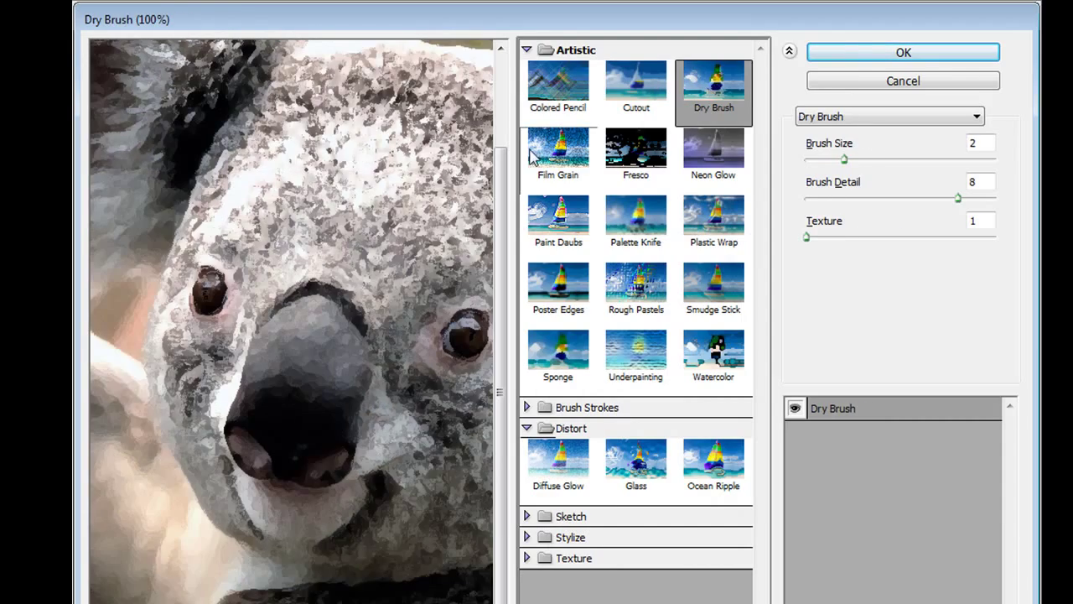
pyautogui.click(562, 167)
pyautogui.click(635, 164)
pyautogui.click(734, 161)
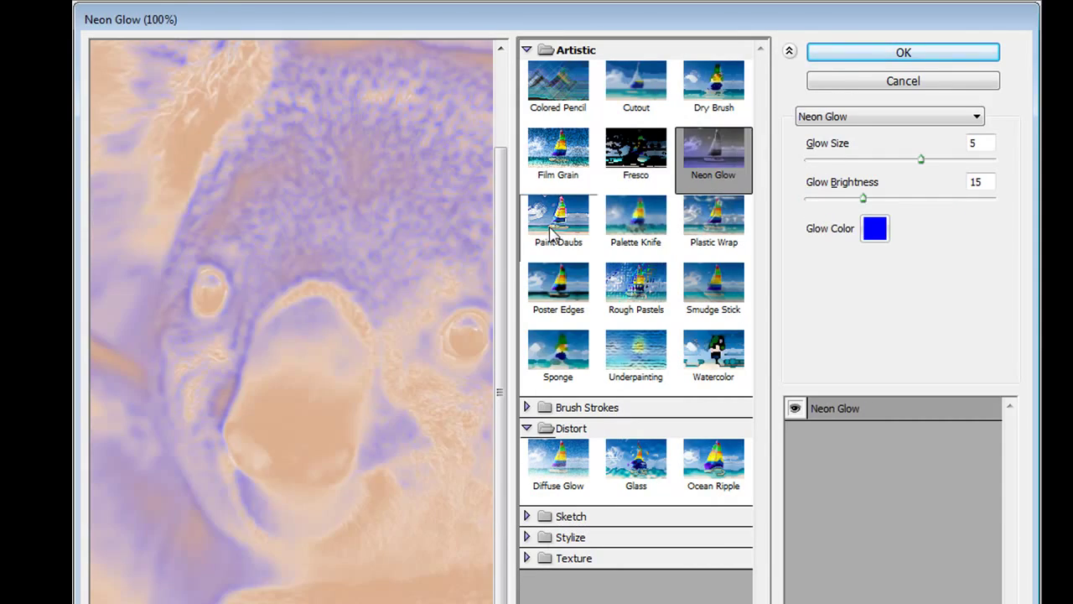
# Preview the remaining Artistic filters, apply Sponge (Brush Size 2, Definition 12, Smoothness 5), then undo it.
pyautogui.click(554, 219)
pyautogui.click(635, 216)
pyautogui.click(712, 217)
pyautogui.click(549, 235)
pyautogui.click(602, 236)
pyautogui.click(681, 235)
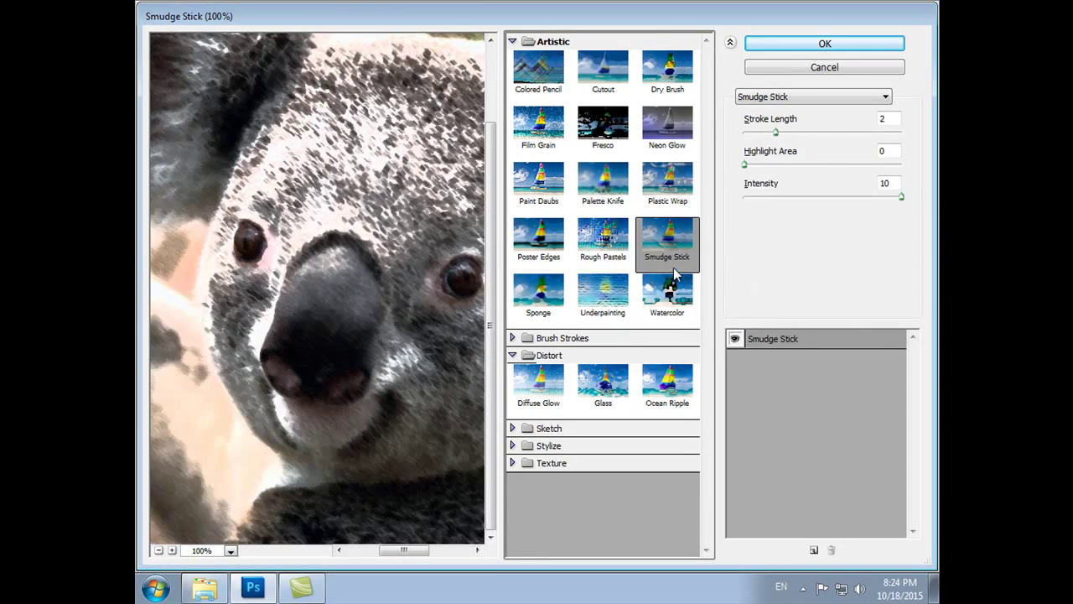
pyautogui.click(606, 293)
pyautogui.click(538, 293)
pyautogui.click(802, 45)
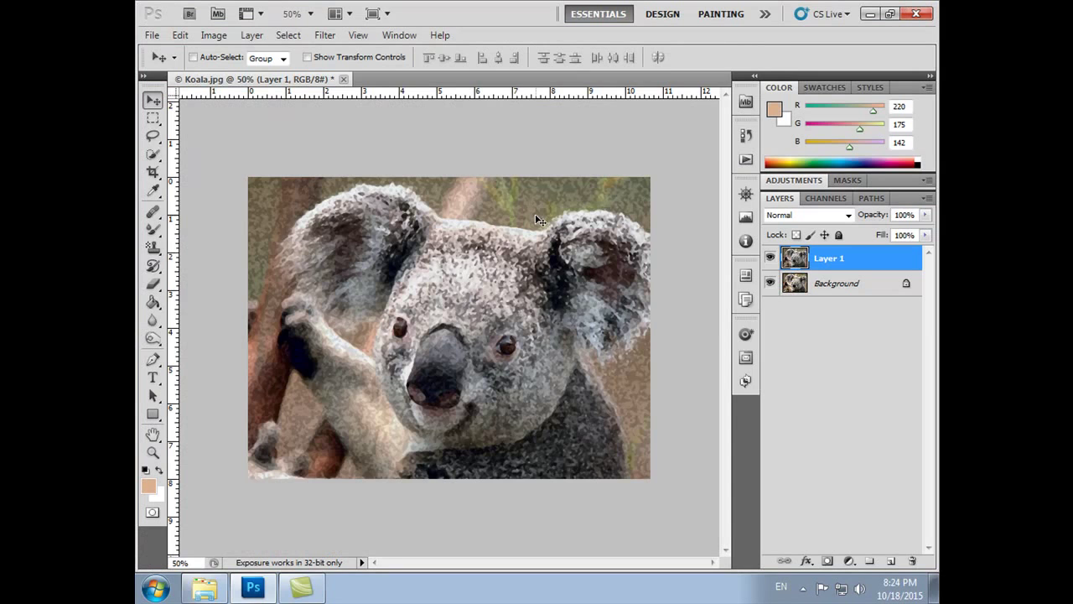
pyautogui.hotkey('ctrl', 'z')
pyautogui.click(325, 35)
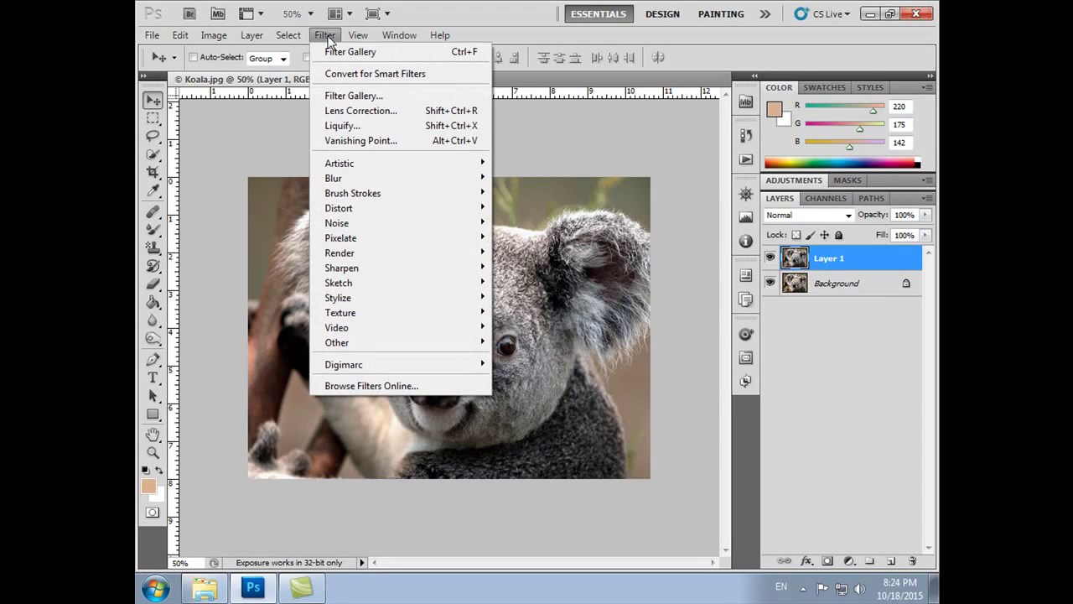
pyautogui.click(360, 128)
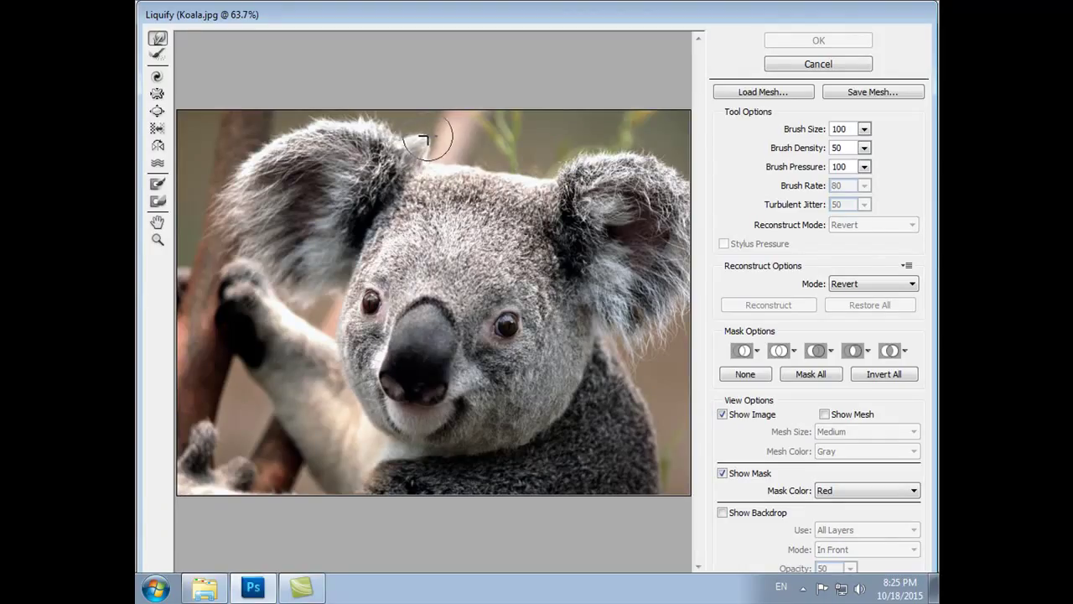
pyautogui.moveTo(433, 125)
pyautogui.mouseDown()
pyautogui.moveTo(282, 138)
pyautogui.moveTo(214, 179)
pyautogui.mouseUp()
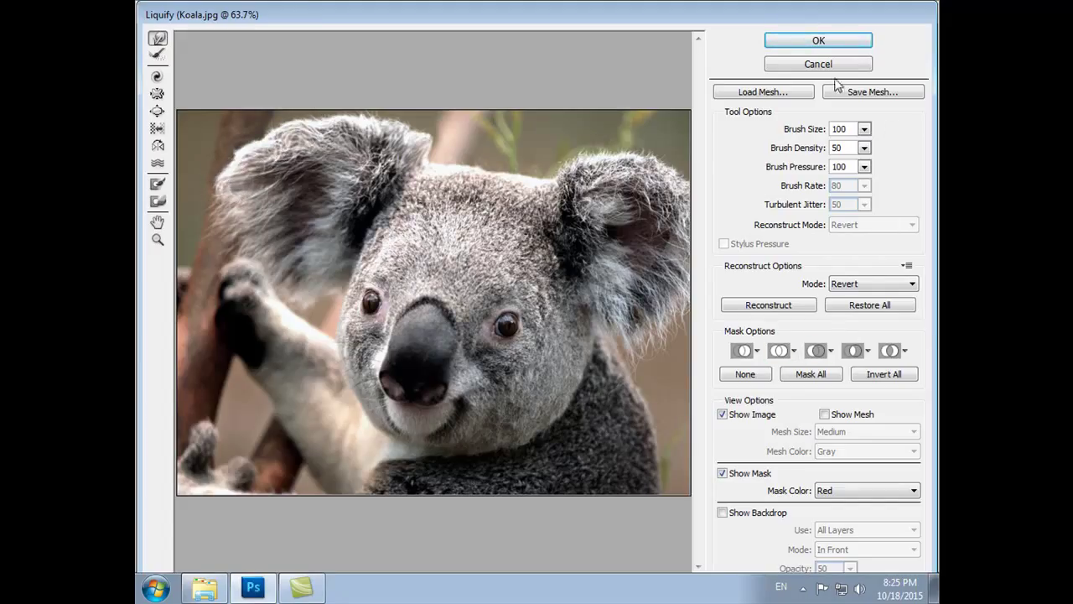
pyautogui.click(813, 66)
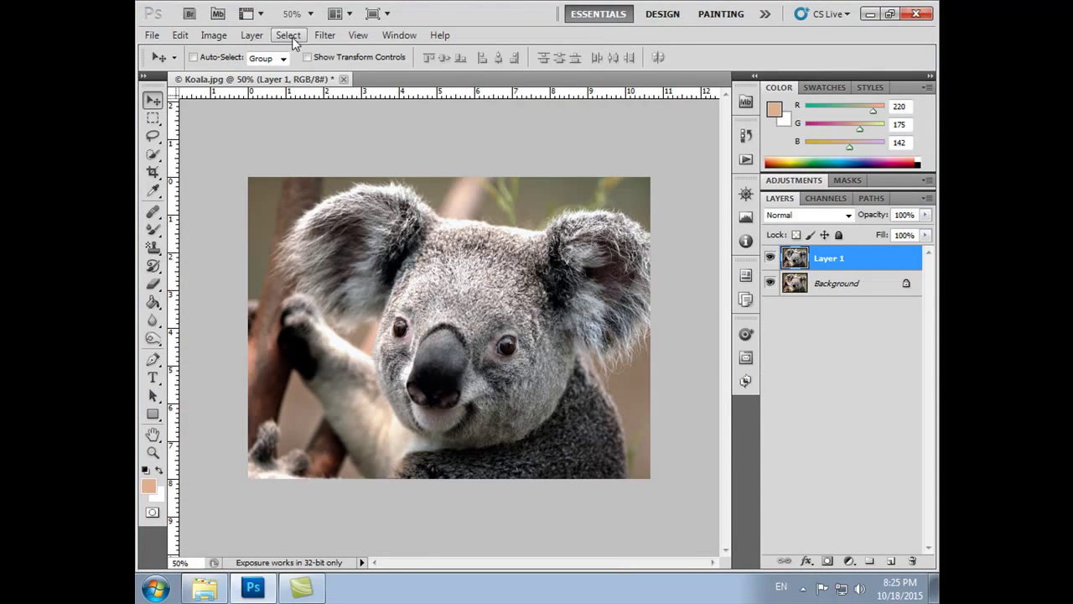
# Place three perspective-plane corners on the koala in Vanishing Point, delete them, and cancel.
pyautogui.click(325, 35)
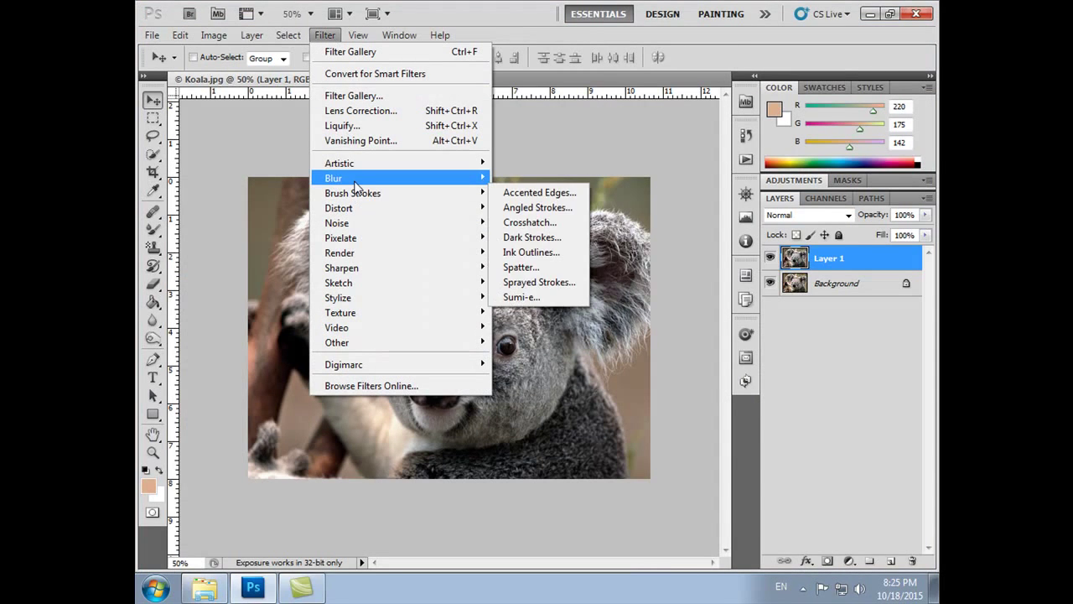
pyautogui.moveTo(339, 164)
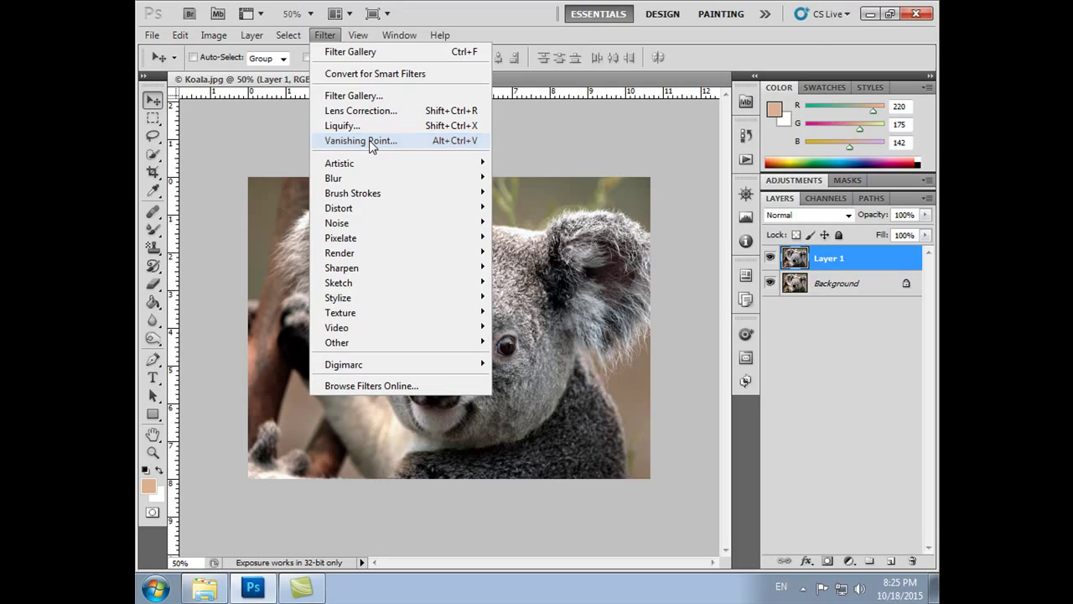
pyautogui.click(370, 141)
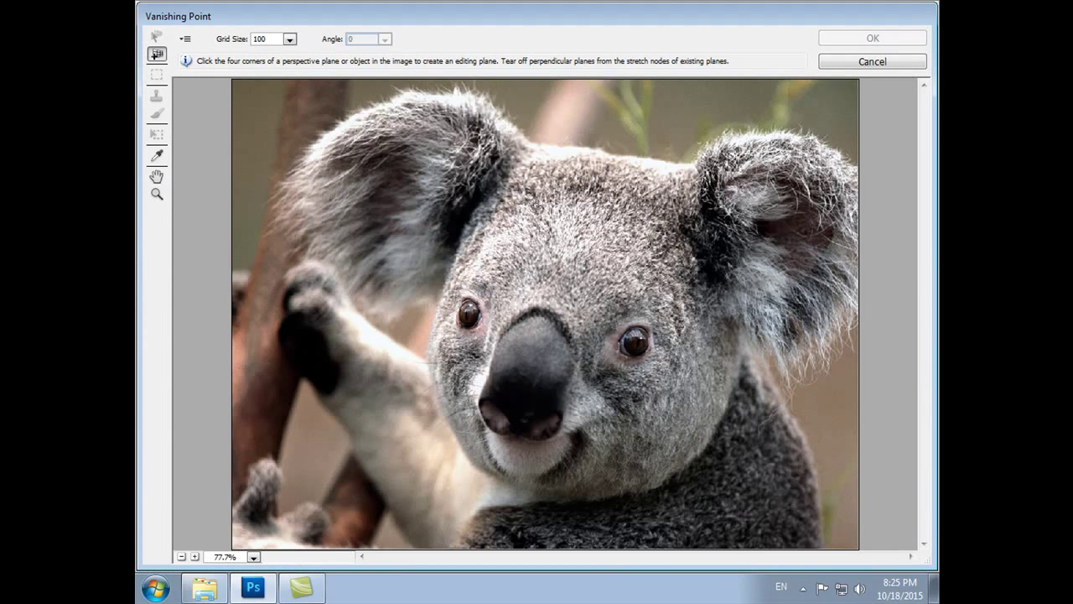
pyautogui.click(506, 380)
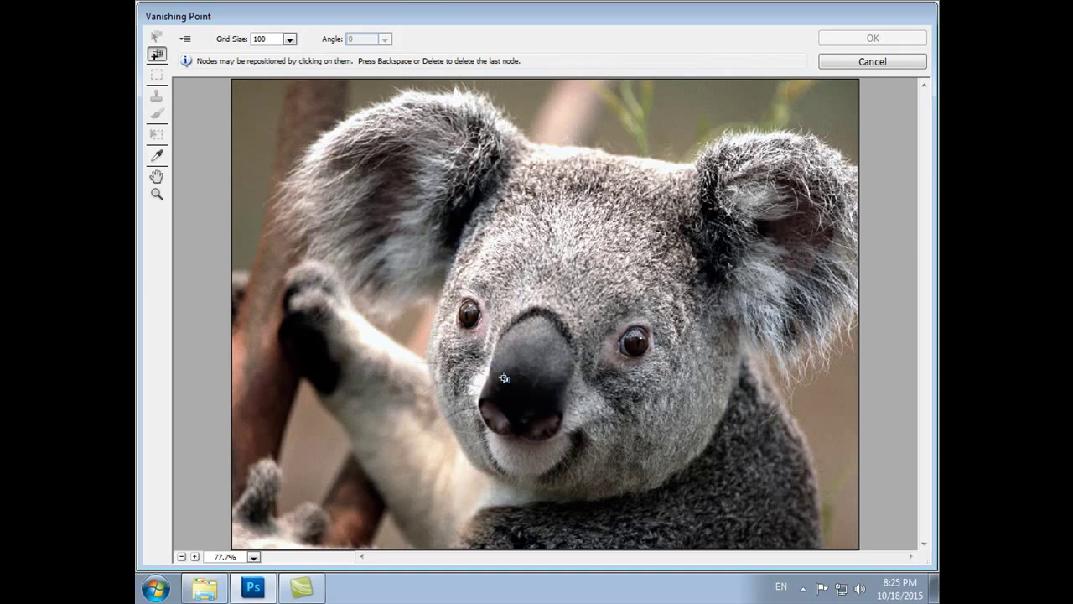
pyautogui.click(469, 314)
pyautogui.click(635, 344)
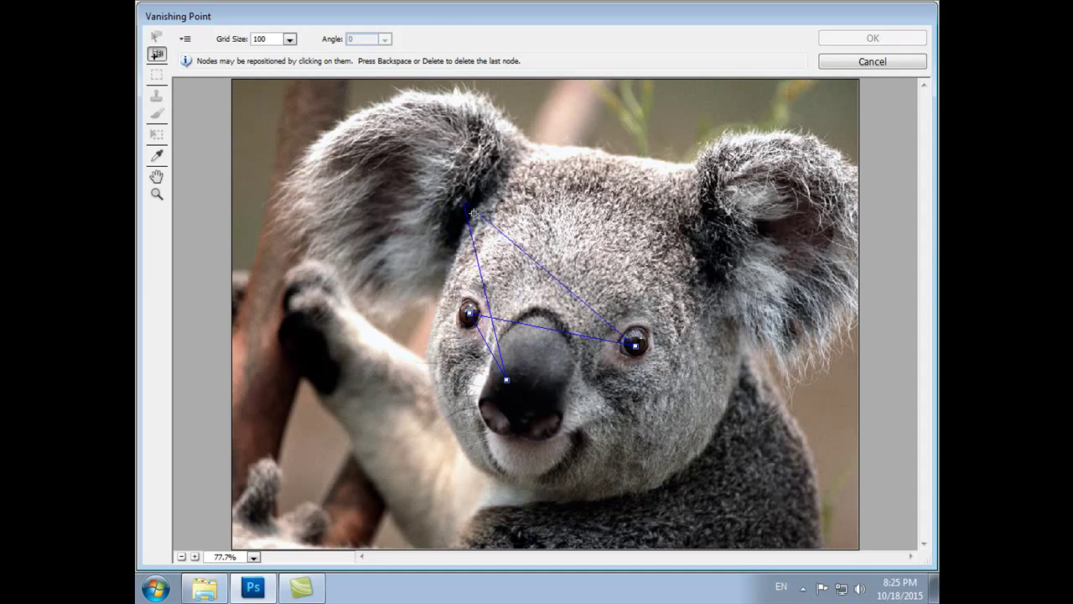
pyautogui.press('BackSpace')
pyautogui.press('BackSpace')
pyautogui.press('BackSpace')
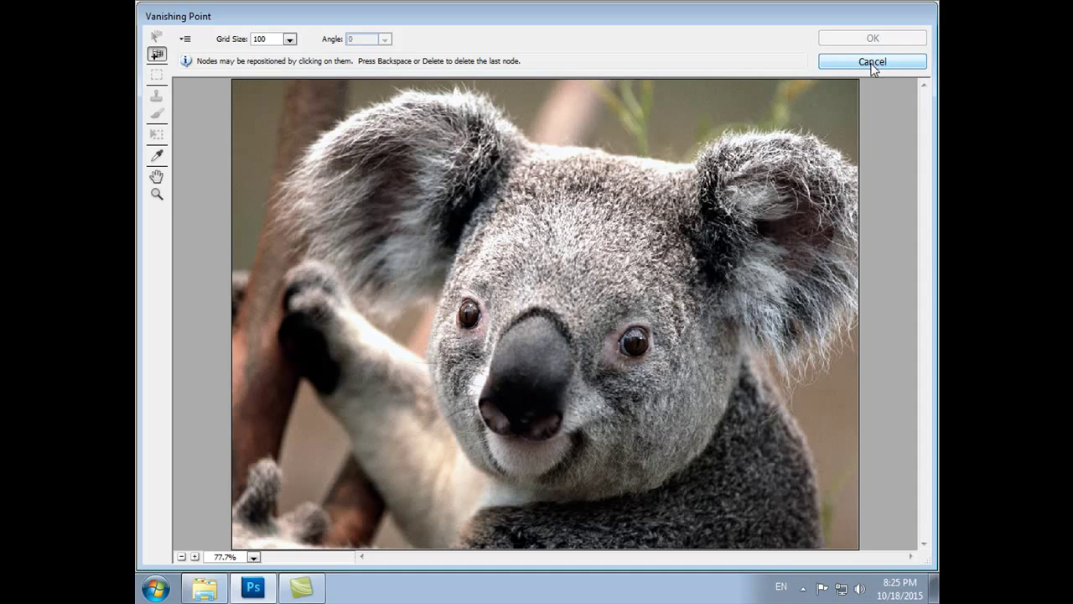
pyautogui.click(870, 66)
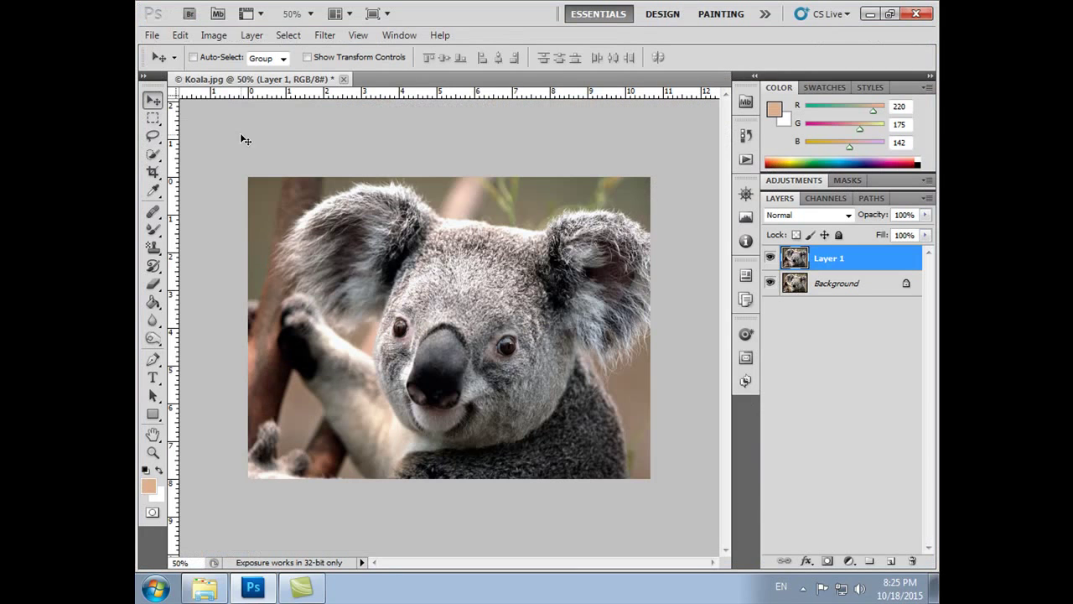
pyautogui.click(288, 35)
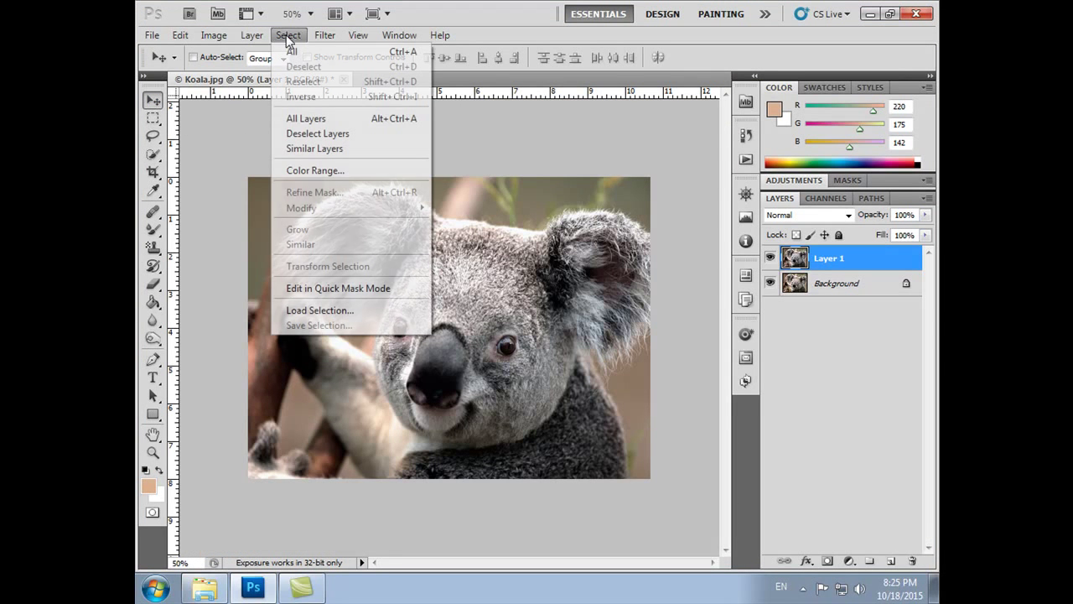
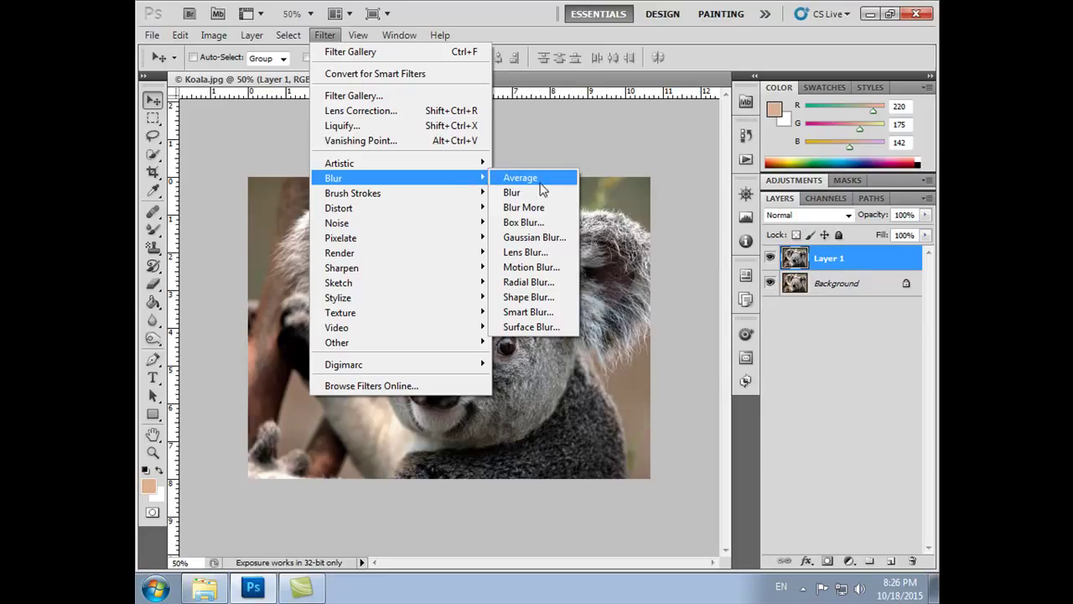
# Preview a 51-pixel Motion Blur on the photo, then cancel it.
pyautogui.click(538, 266)
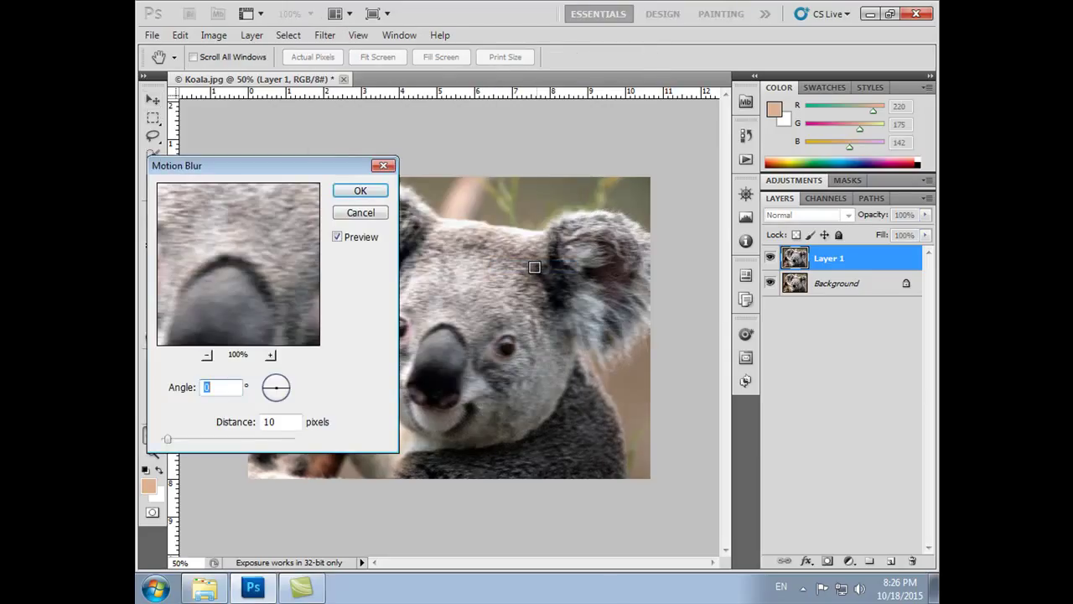
pyautogui.moveTo(333, 165); pyautogui.dragTo(639, 166)
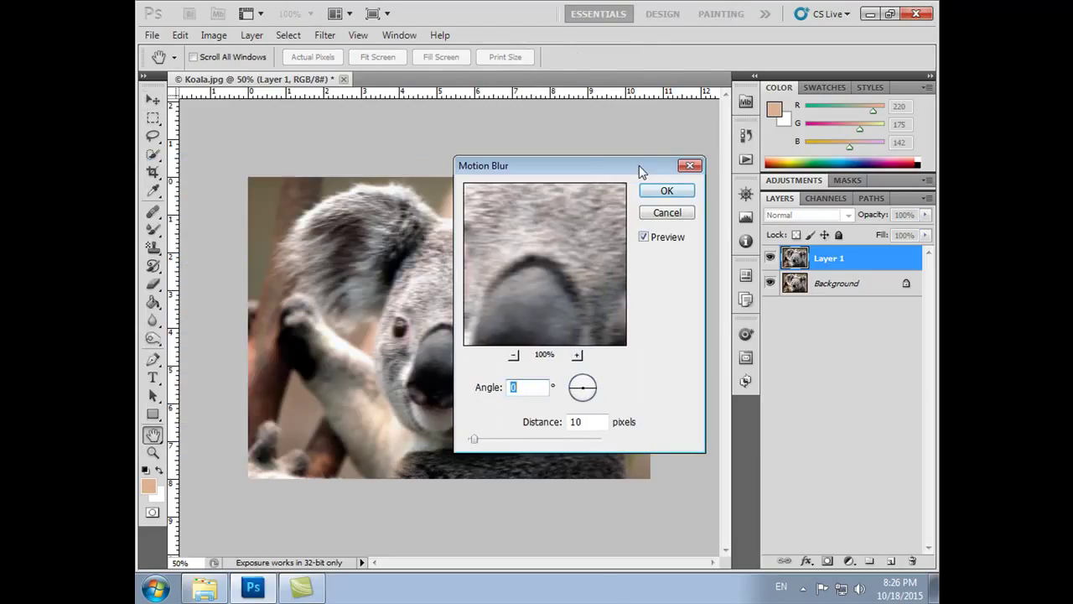
pyautogui.moveTo(474, 438); pyautogui.dragTo(504, 439)
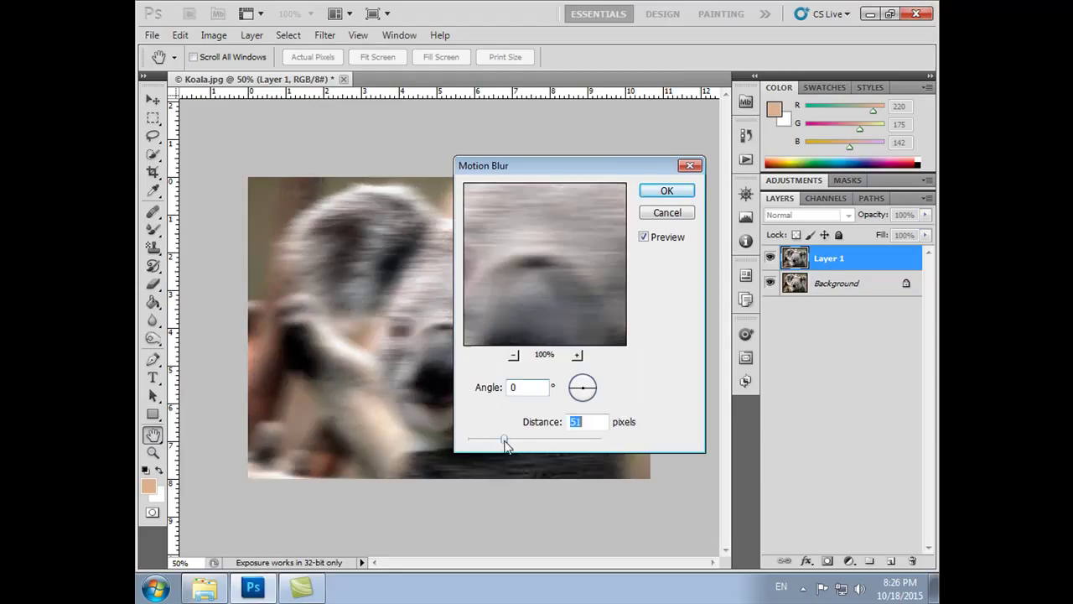
pyautogui.click(667, 213)
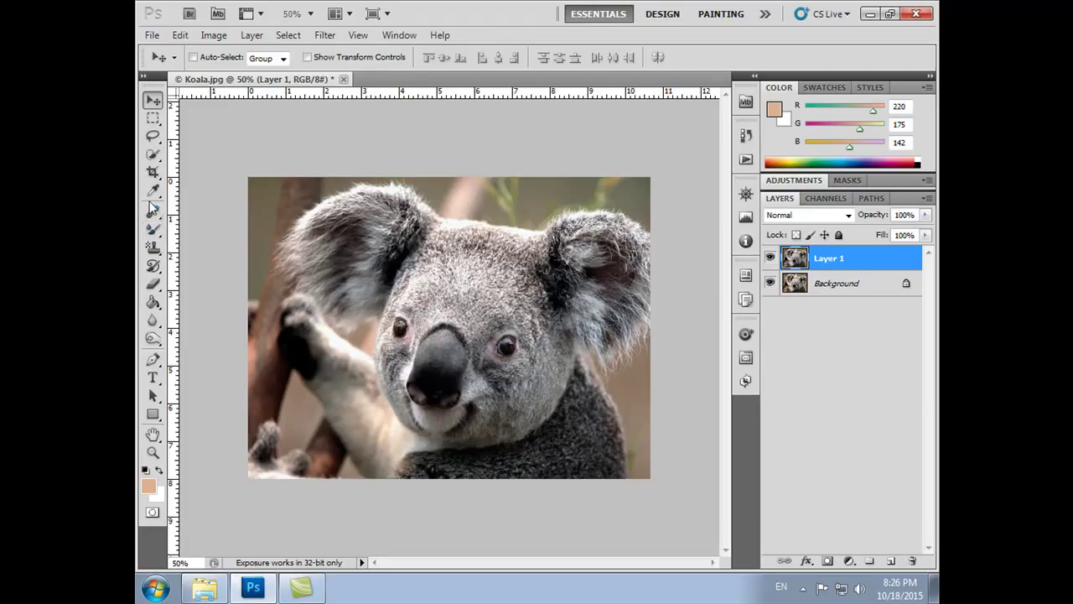
# Select the top background area with the Magic Wand.
pyautogui.click(152, 154)
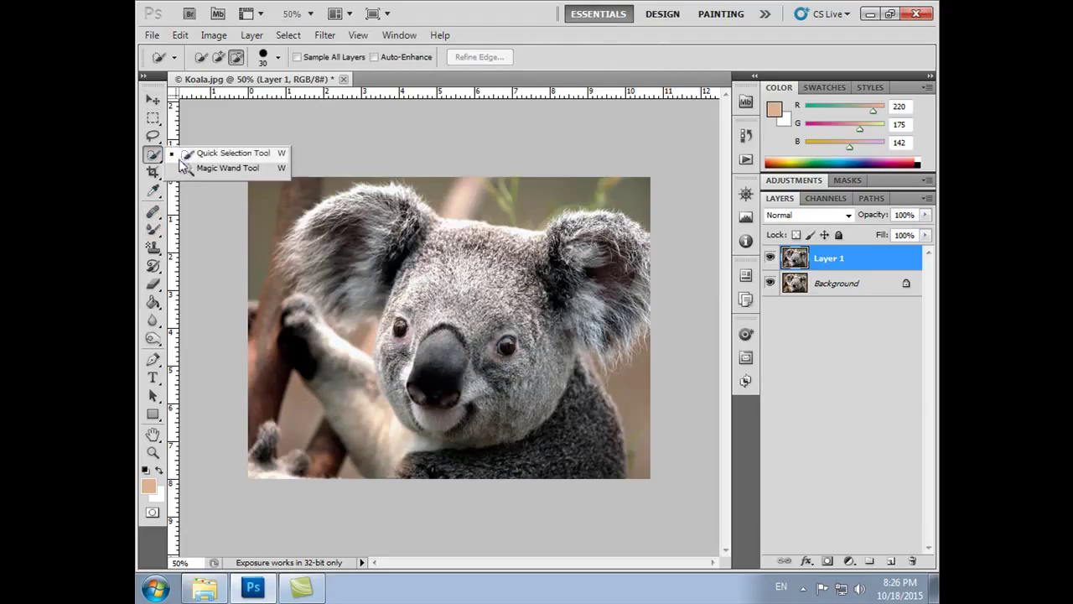
pyautogui.click(226, 168)
pyautogui.click(474, 194)
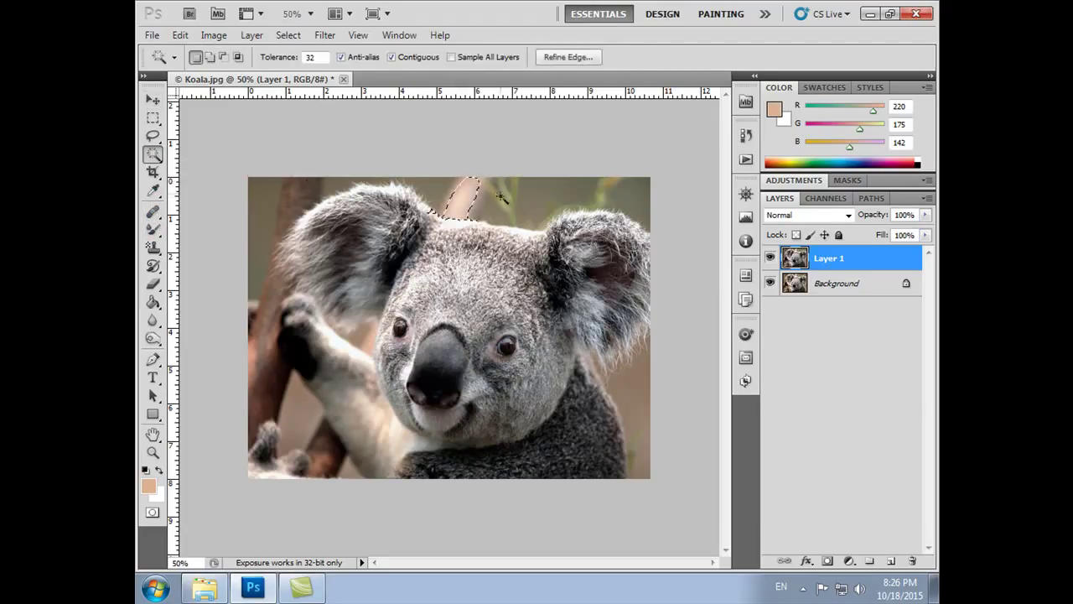
# Extend the selection across the top background to the right ear using Quick Selection in Add mode.
pyautogui.click(153, 154)
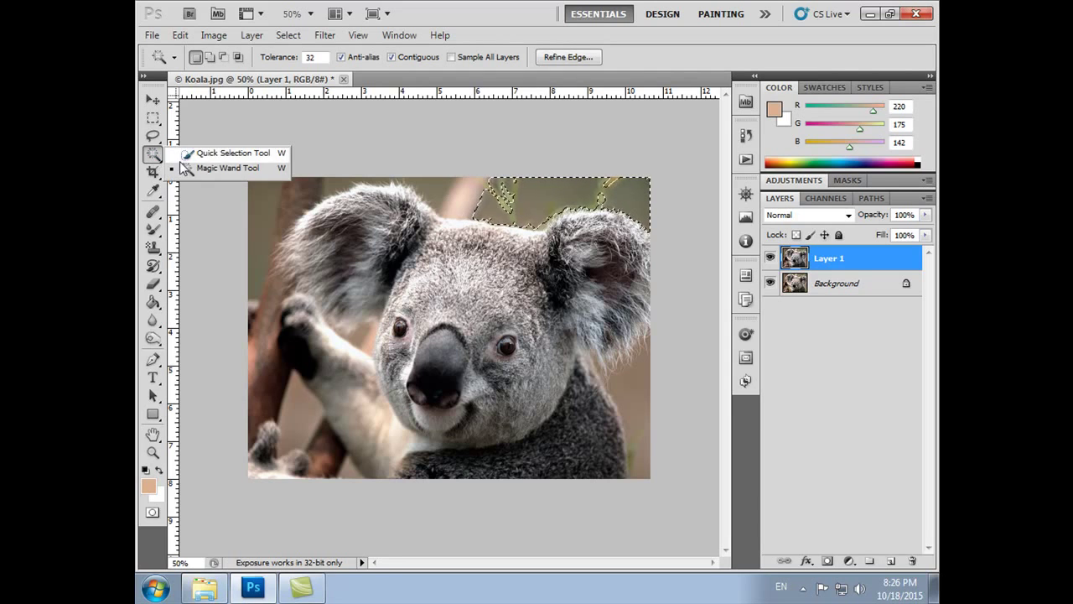
pyautogui.click(194, 153)
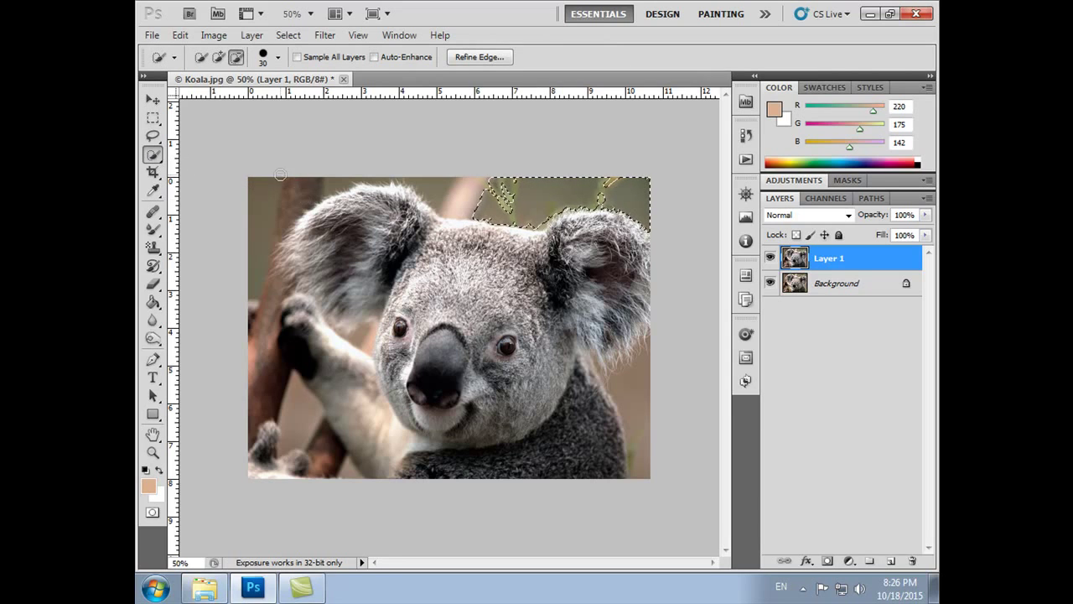
pyautogui.click(218, 57)
pyautogui.moveTo(266, 220); pyautogui.dragTo(628, 200)
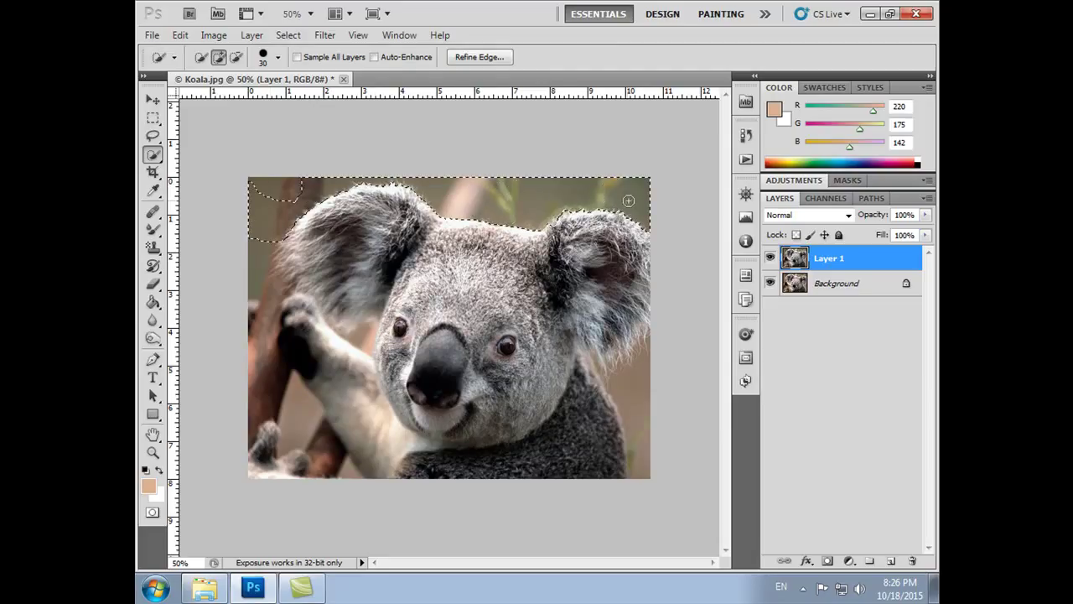
pyautogui.moveTo(304, 188); pyautogui.dragTo(293, 199)
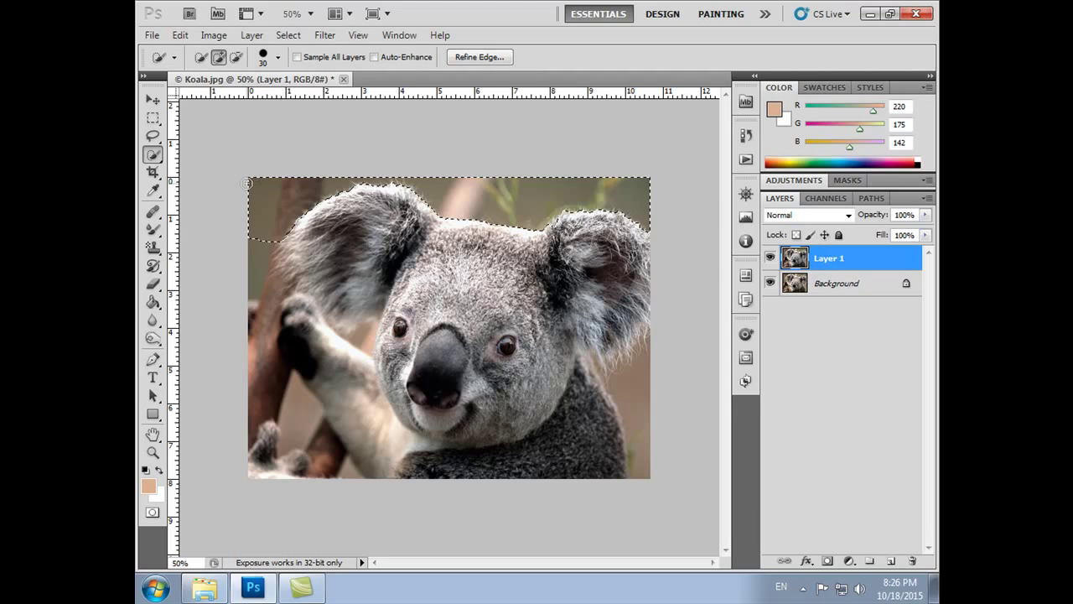
pyautogui.click(324, 35)
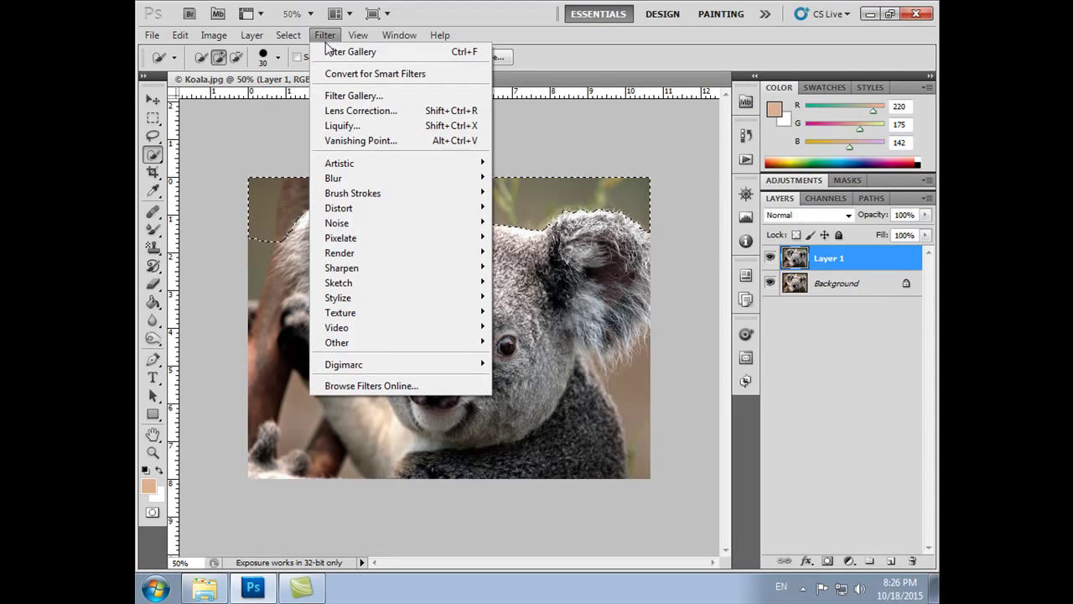
pyautogui.moveTo(333, 177)
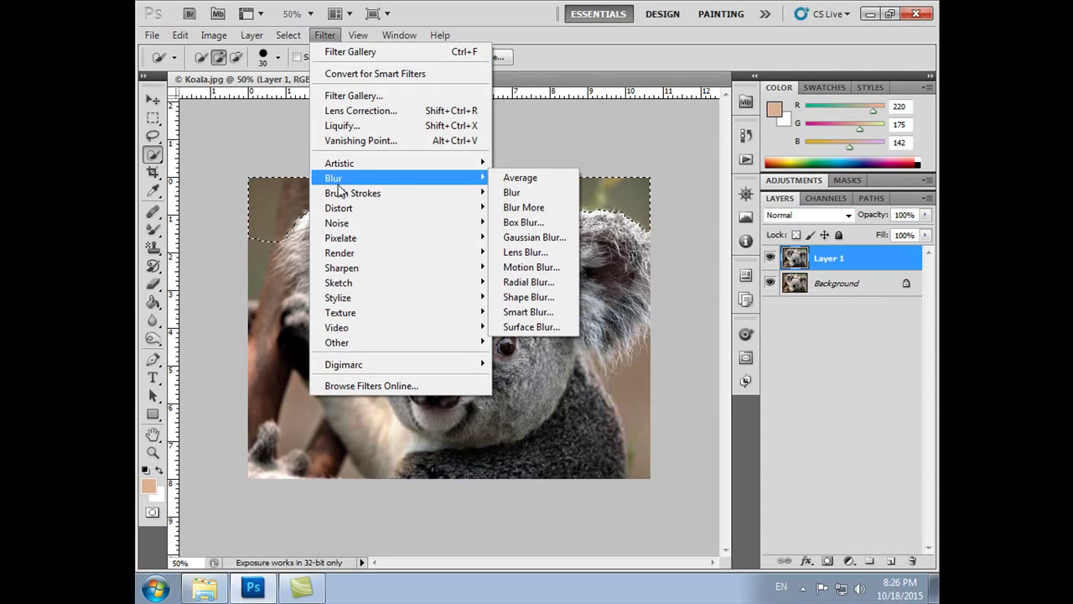
# Apply a stronger-distance Motion Blur to the selected background, then switch to Move and deselect.
pyautogui.click(530, 267)
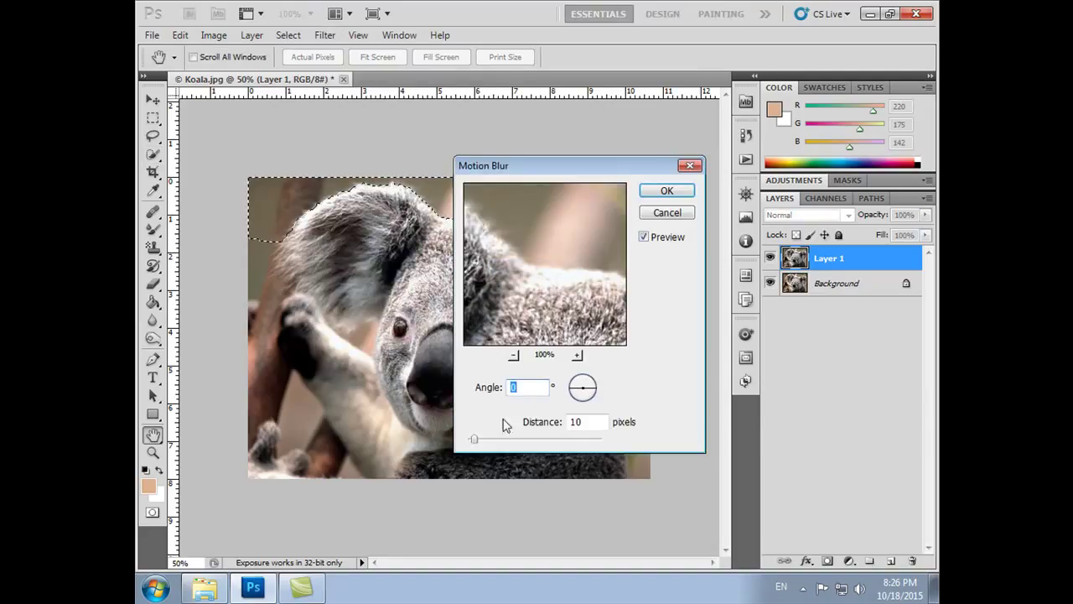
pyautogui.moveTo(474, 439)
pyautogui.mouseDown()
pyautogui.moveTo(558, 443)
pyautogui.moveTo(541, 444)
pyautogui.mouseUp()
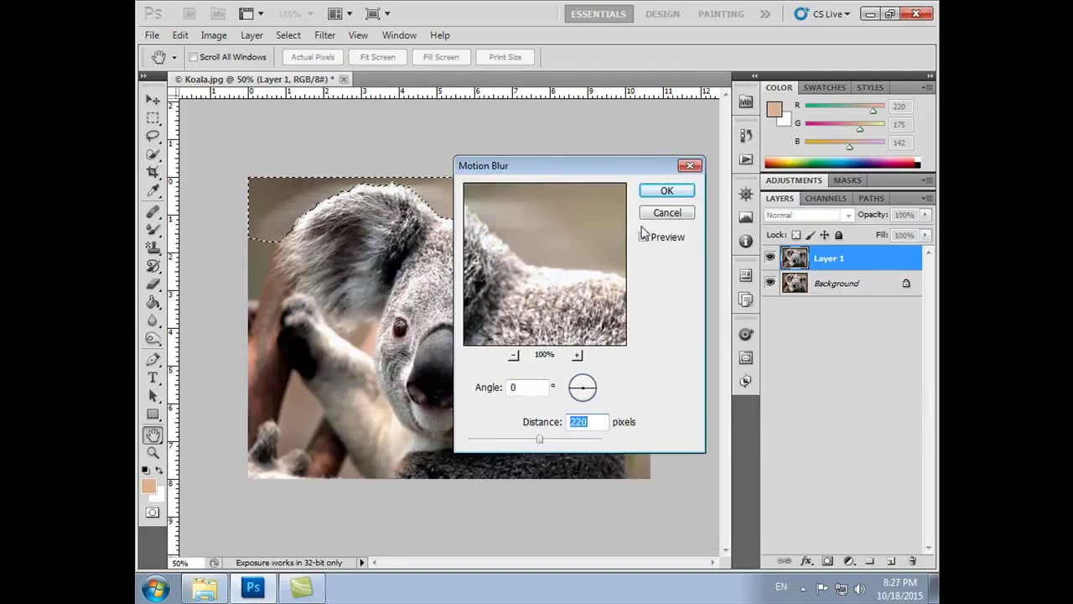
pyautogui.click(657, 196)
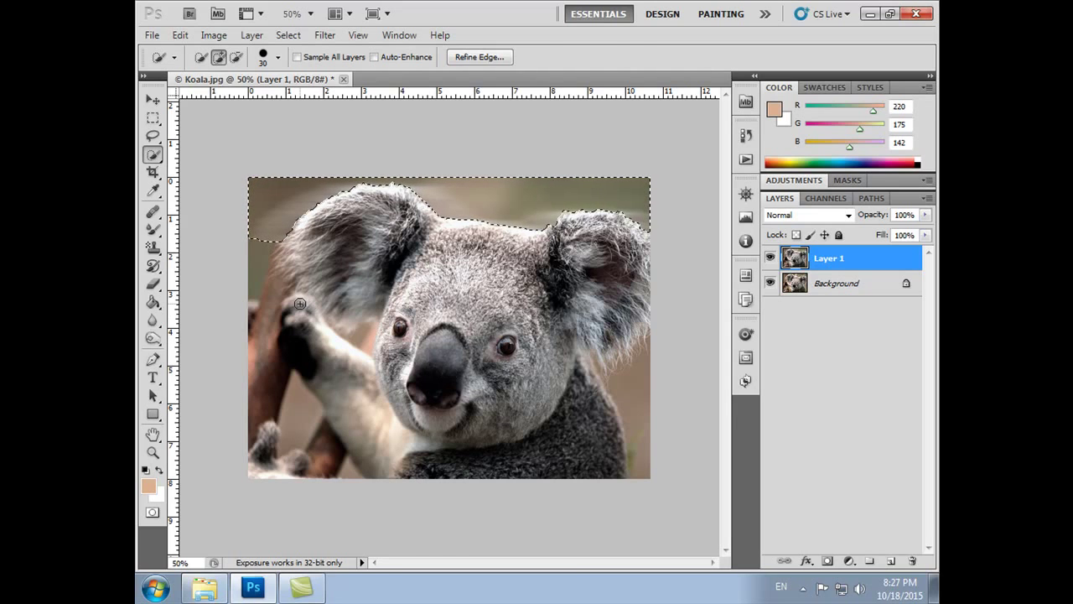
pyautogui.click(152, 100)
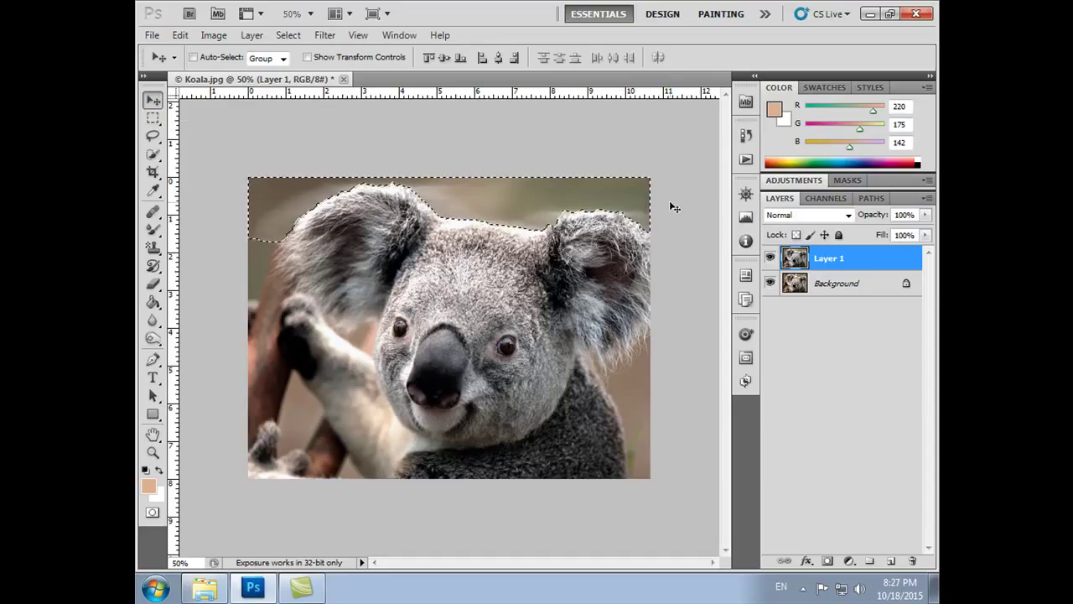
pyautogui.hotkey('ctrl', 'd')
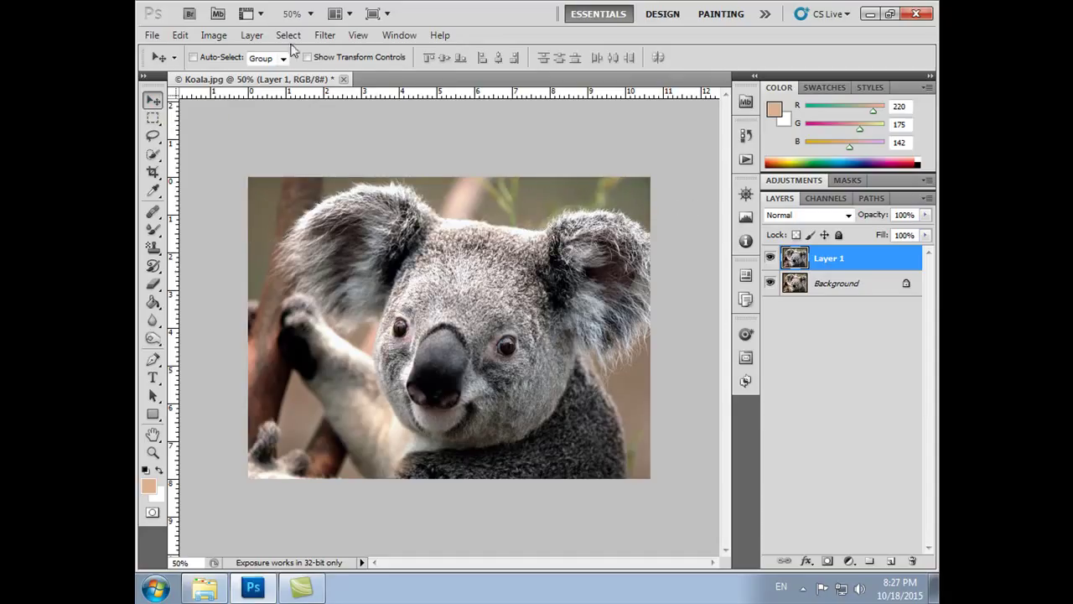
# Open the Filter menu to reach the Stylize filters.
pyautogui.click(324, 37)
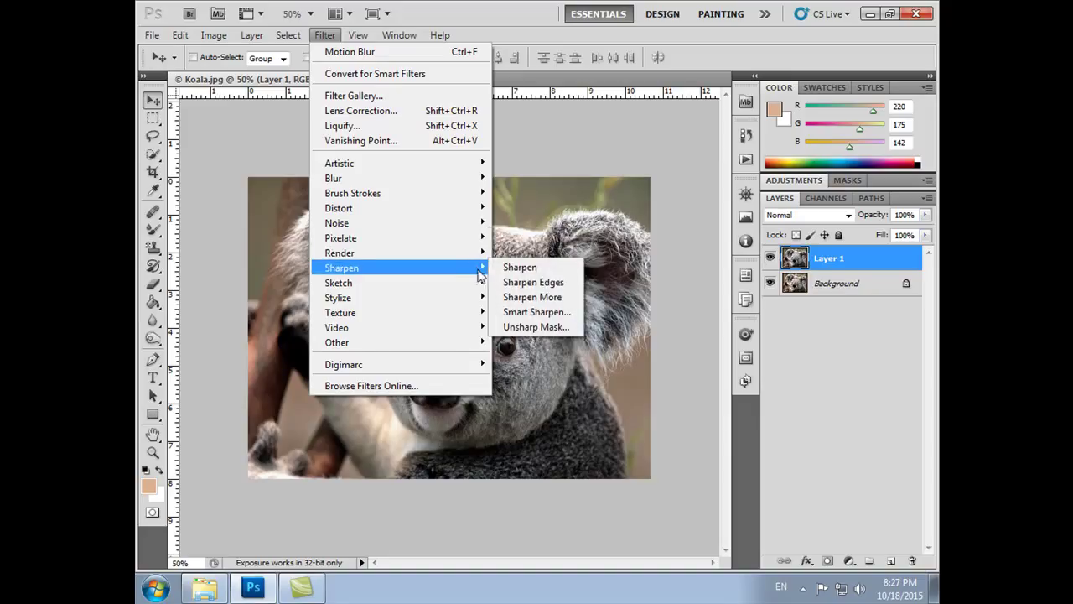
pyautogui.moveTo(402, 297)
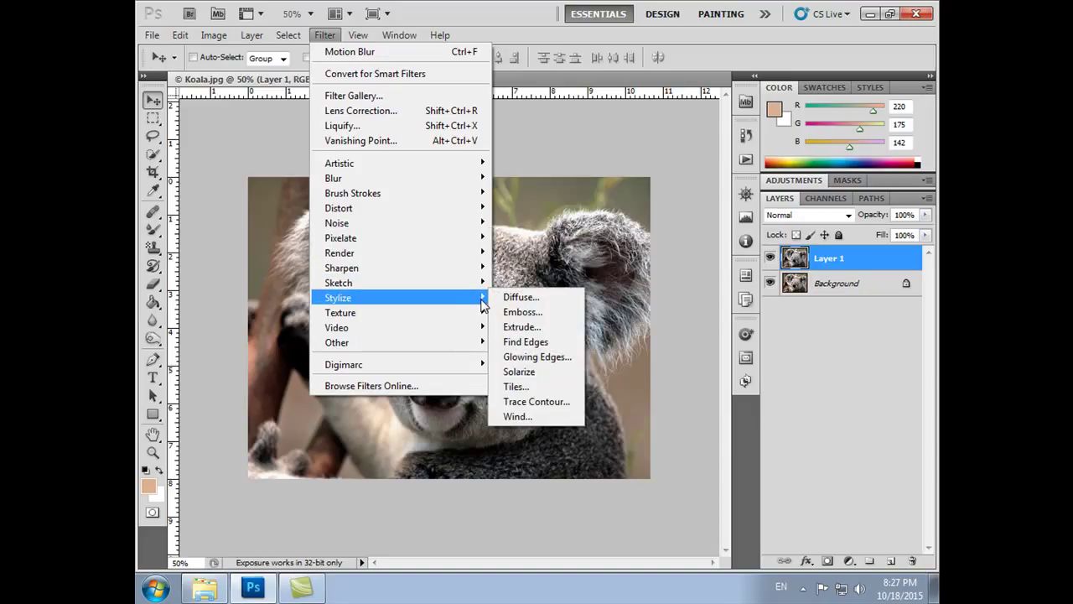
pyautogui.click(520, 311)
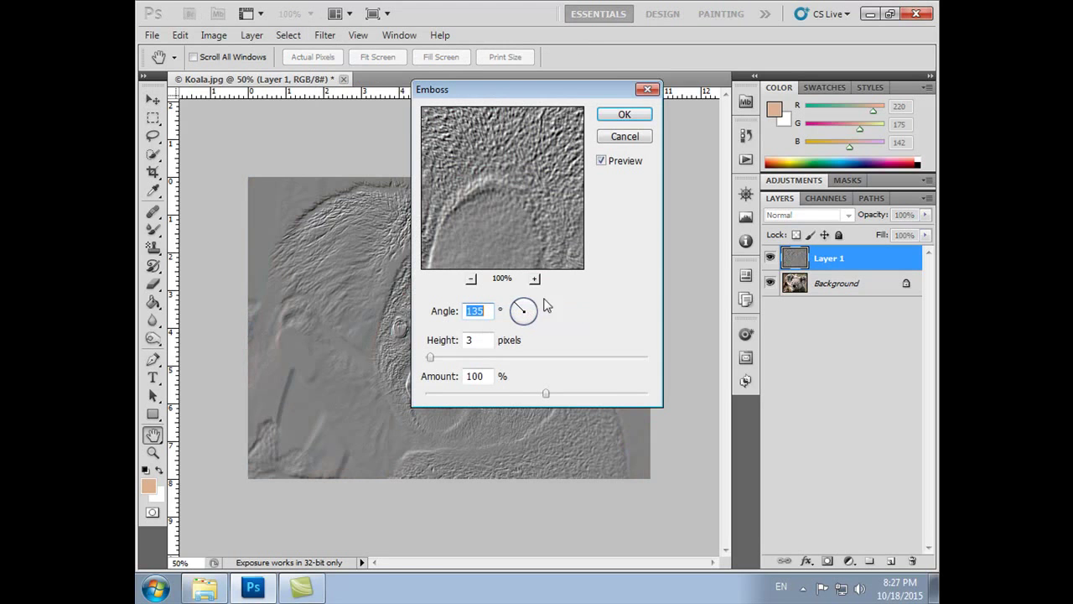
pyautogui.moveTo(487, 90); pyautogui.dragTo(585, 95)
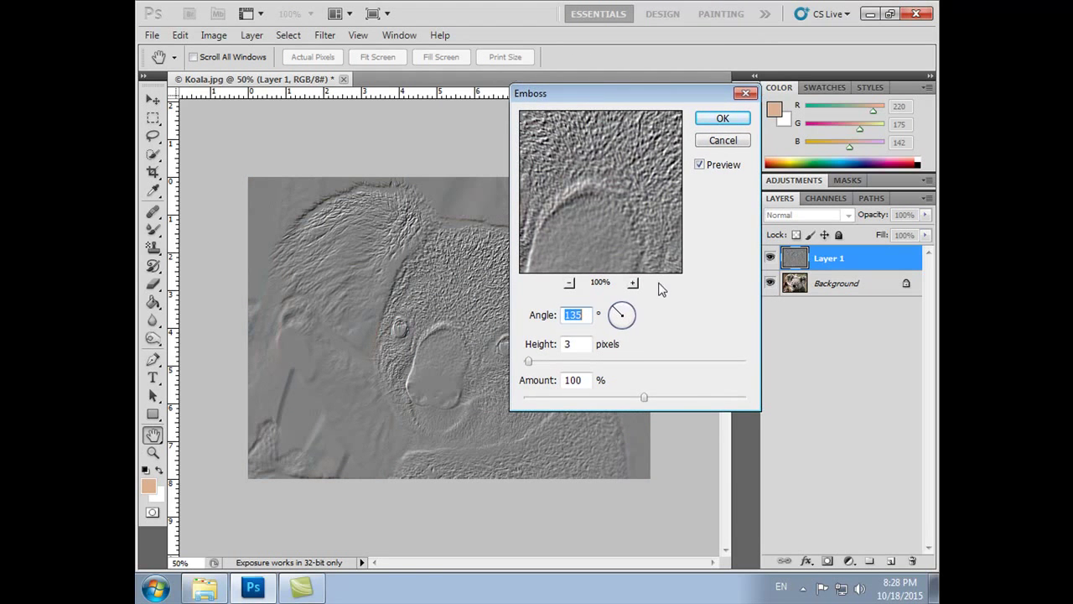
pyautogui.moveTo(529, 362)
pyautogui.mouseDown()
pyautogui.moveTo(571, 362)
pyautogui.moveTo(528, 363)
pyautogui.mouseUp()
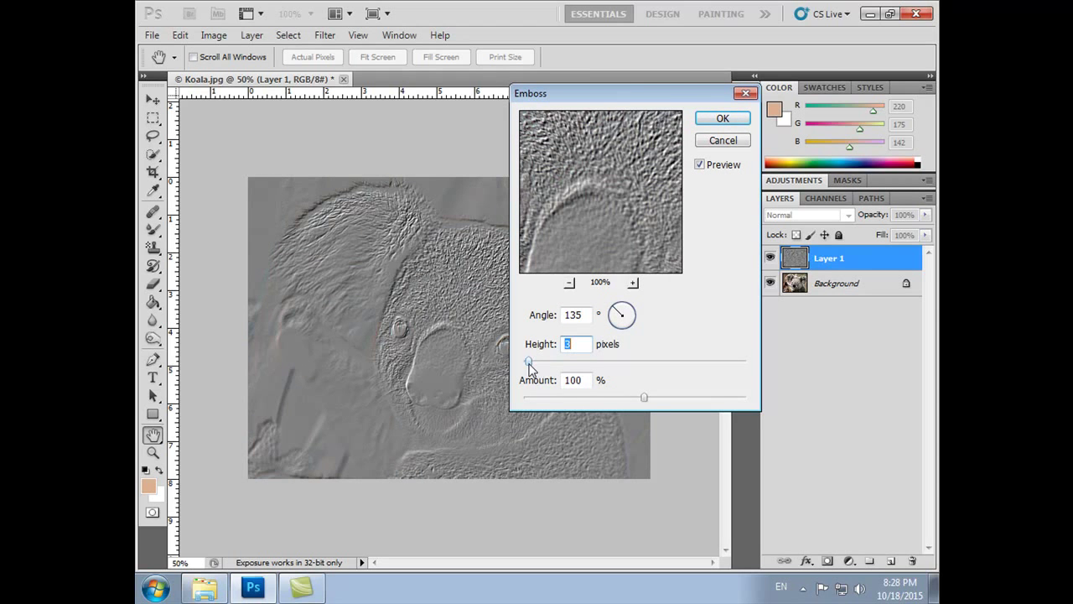
pyautogui.moveTo(642, 395); pyautogui.dragTo(672, 398)
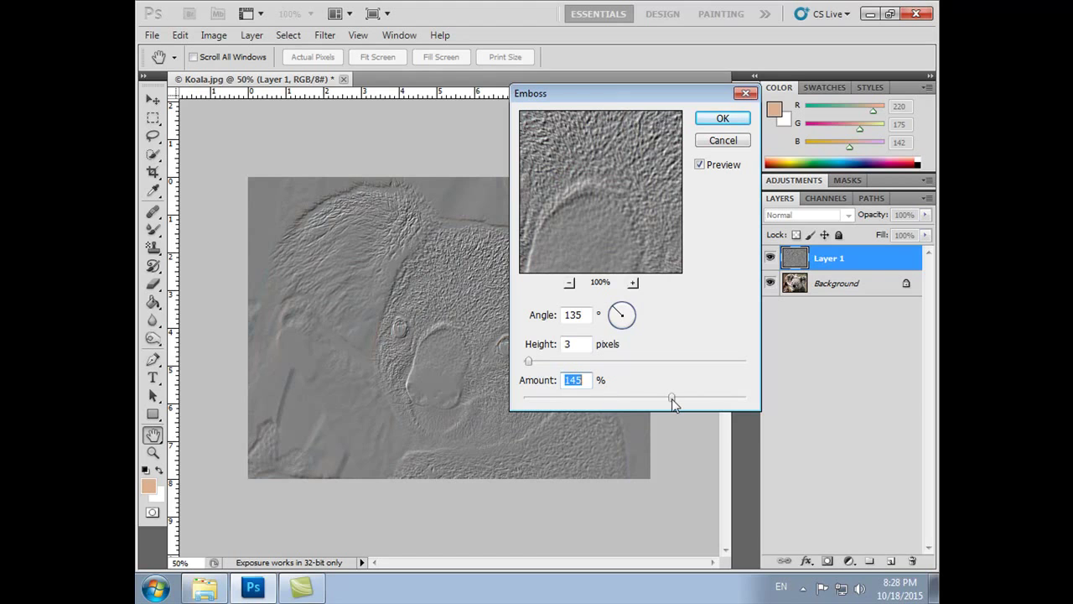
pyautogui.moveTo(561, 96)
pyautogui.mouseDown()
pyautogui.moveTo(779, 117)
pyautogui.moveTo(557, 124)
pyautogui.mouseUp()
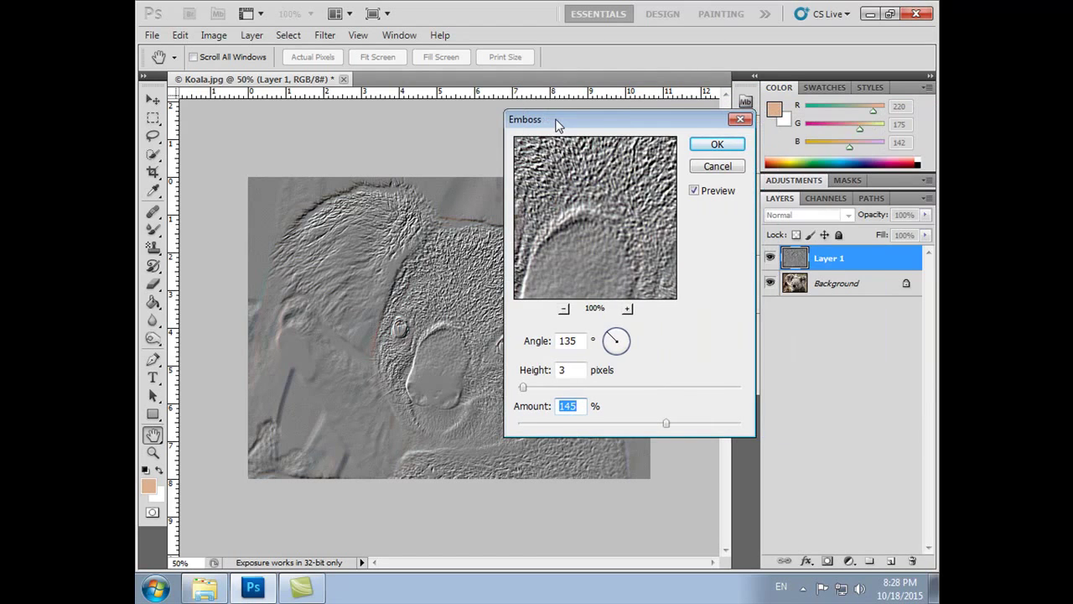
pyautogui.click(717, 167)
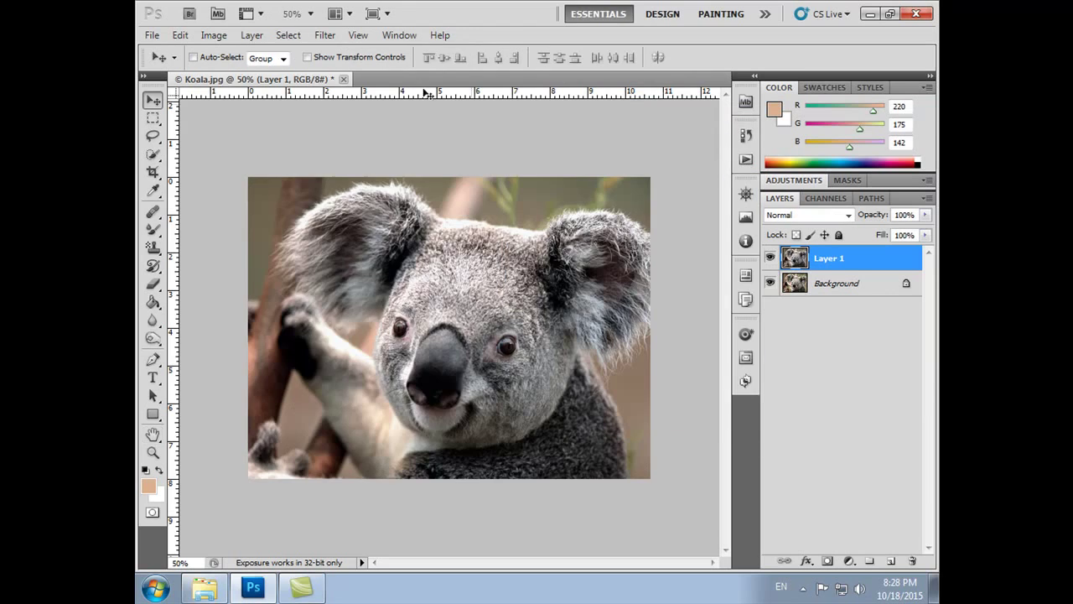
# Draw a rectangular marquee selection across the koala's head, then clear it.
pyautogui.click(325, 36)
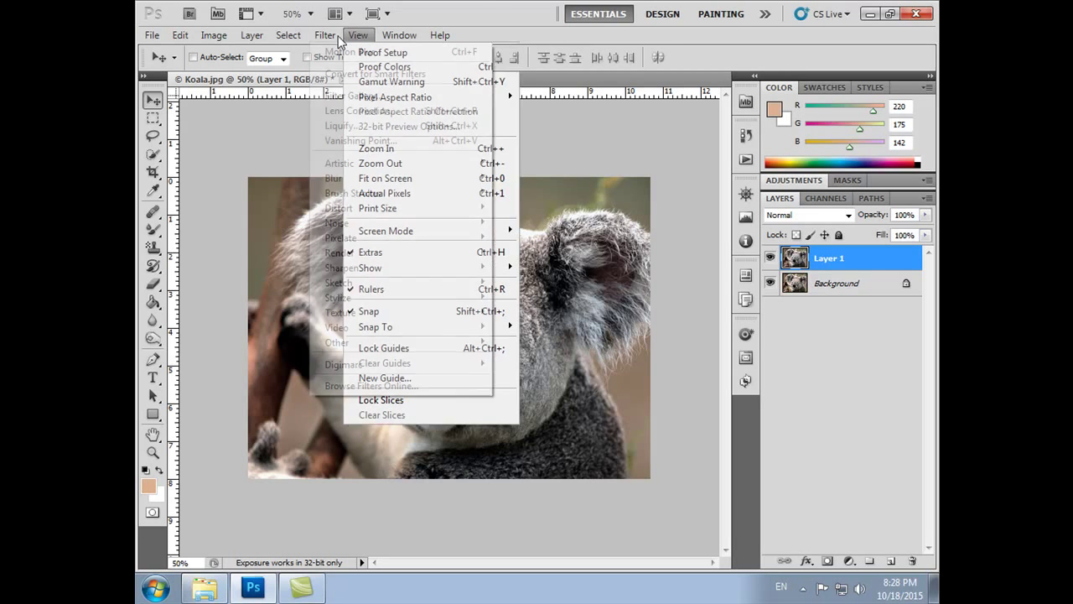
pyautogui.click(358, 35)
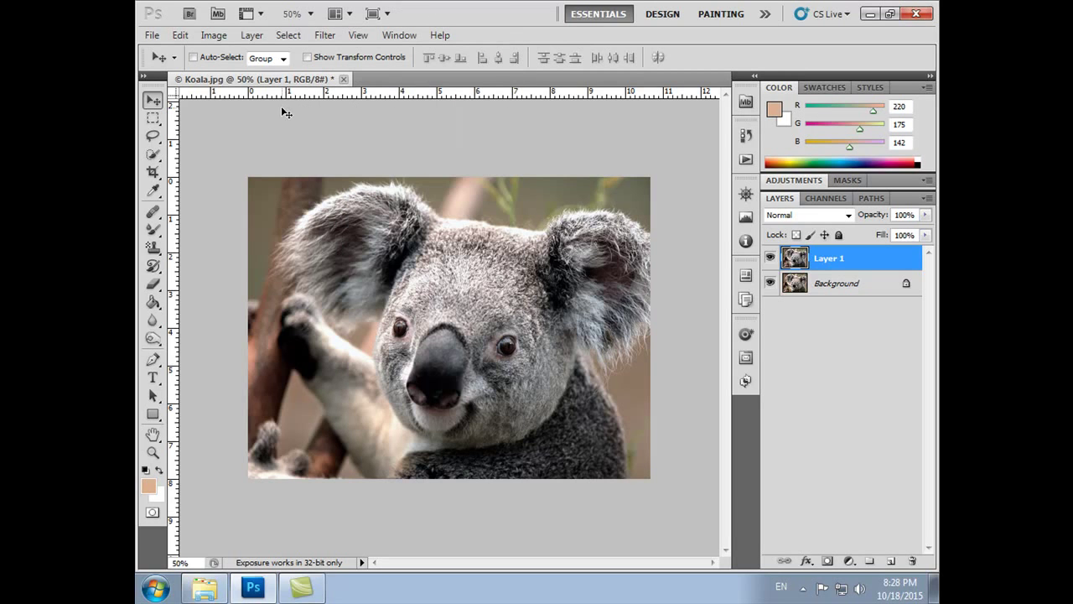
pyautogui.click(154, 120)
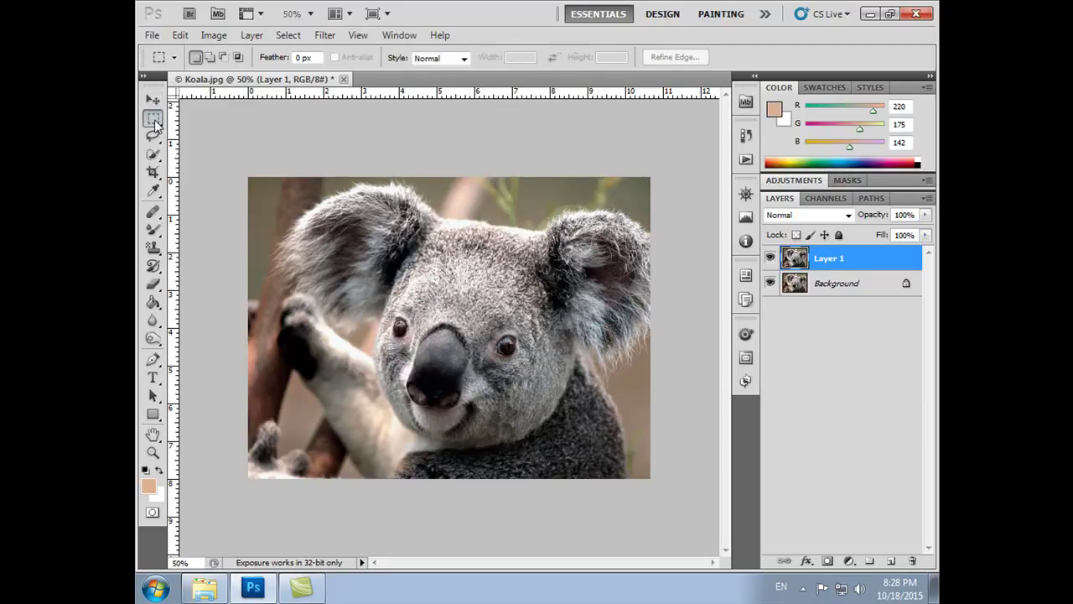
pyautogui.rightClick(153, 120)
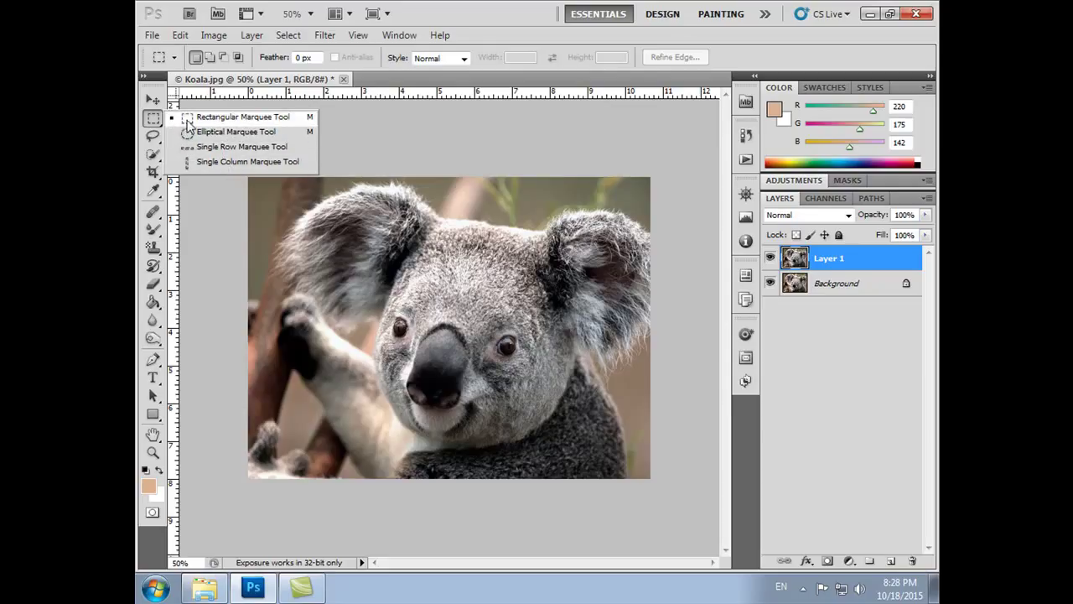
pyautogui.click(334, 195)
pyautogui.moveTo(287, 202); pyautogui.dragTo(584, 309)
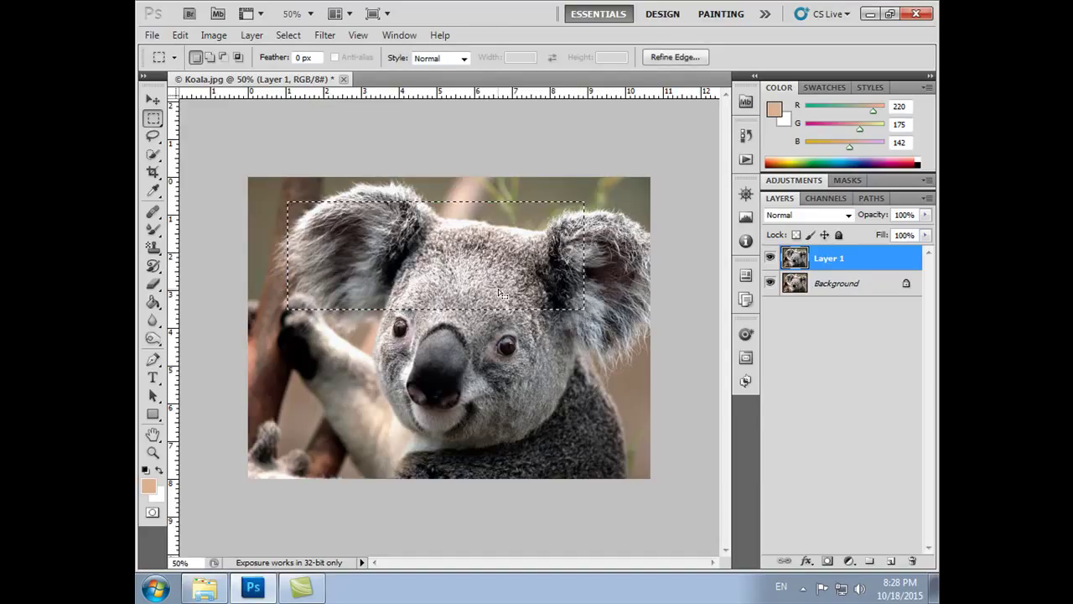
pyautogui.hotkey('ctrl', 'd')
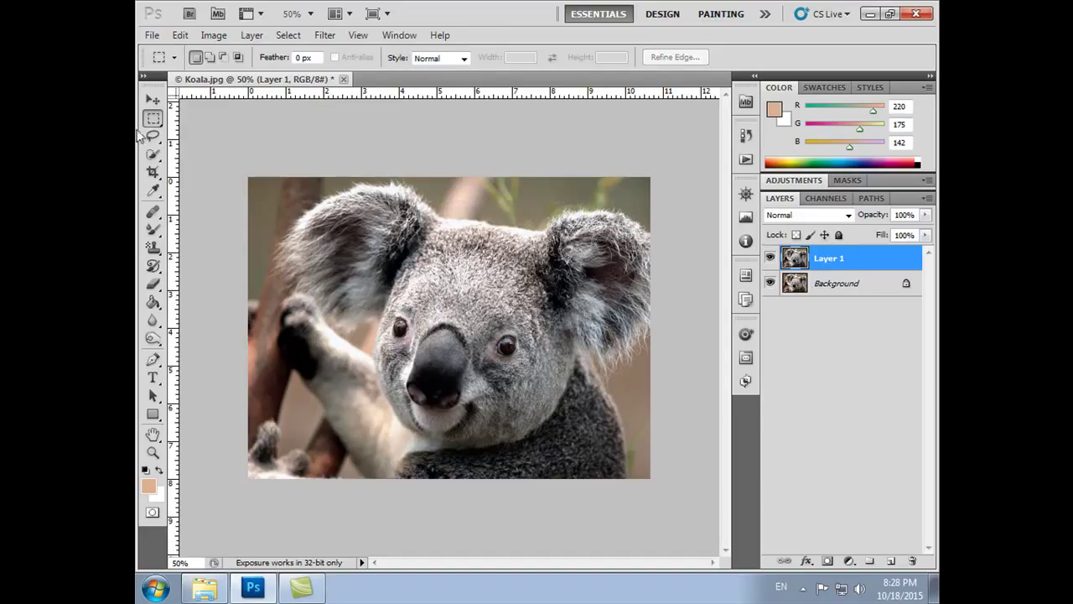
# Draw an elliptical selection around the koala's head, then clear it.
pyautogui.click(154, 119)
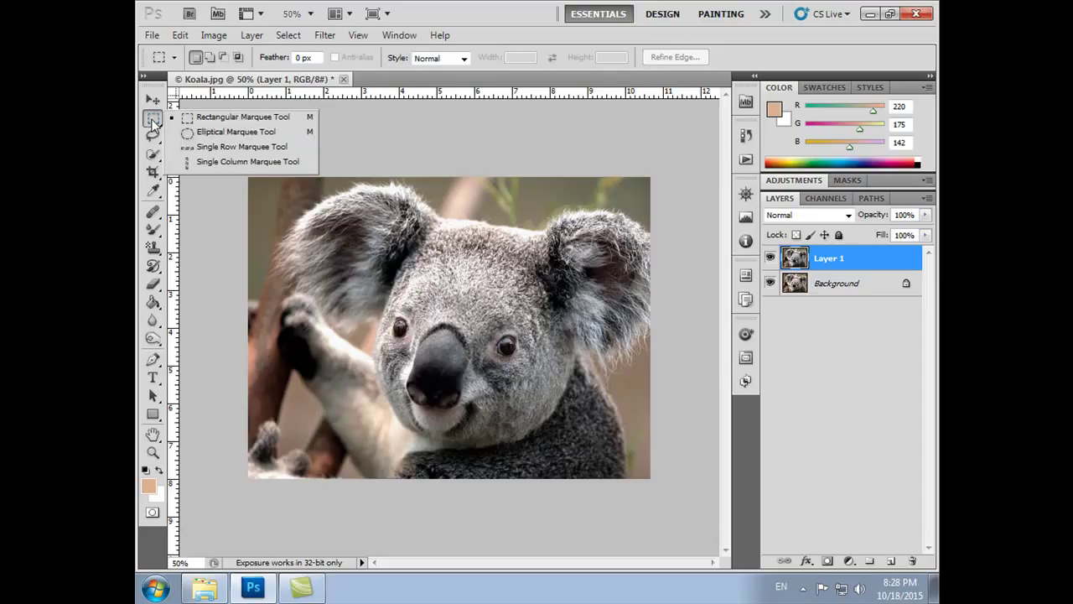
pyautogui.click(209, 133)
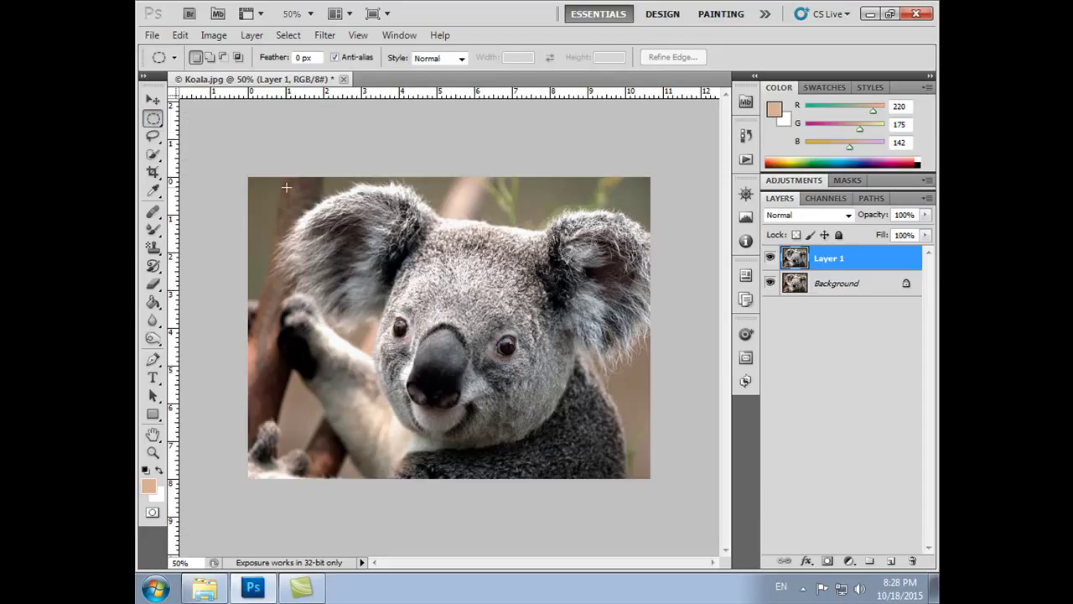
pyautogui.moveTo(416, 295); pyautogui.dragTo(545, 396)
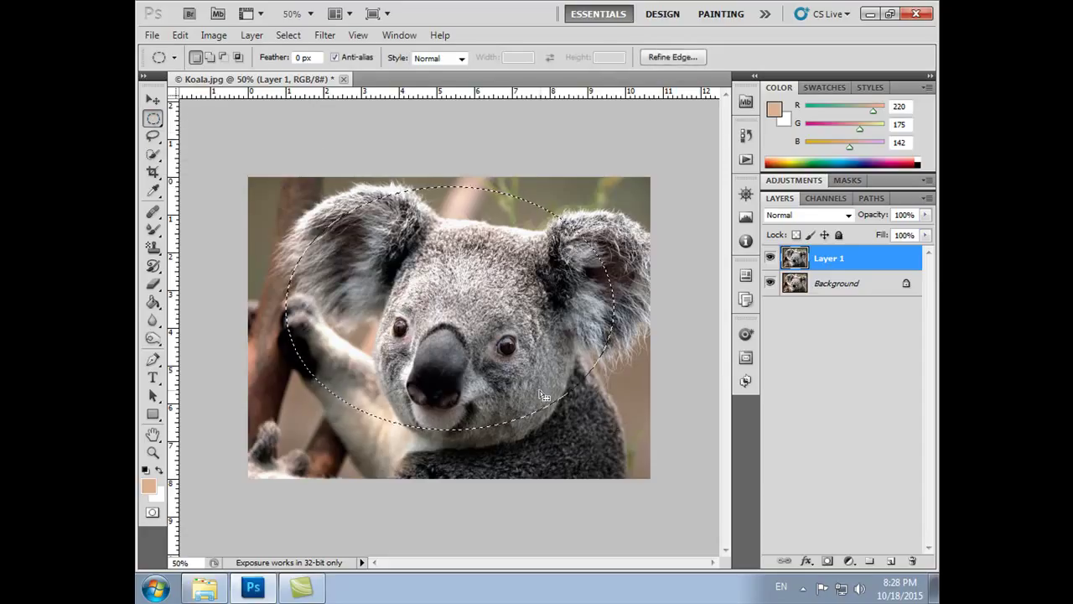
pyautogui.hotkey('ctrl', 'd')
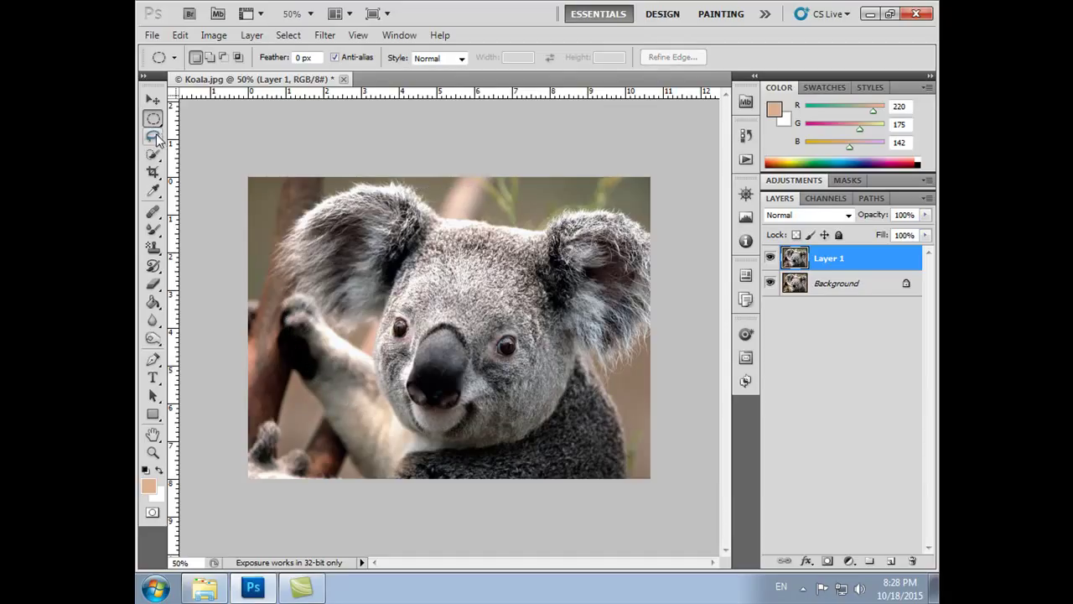
# Select a one-pixel row across the upper image with Single Row Marquee, then clear it.
pyautogui.click(155, 123)
pyautogui.click(217, 146)
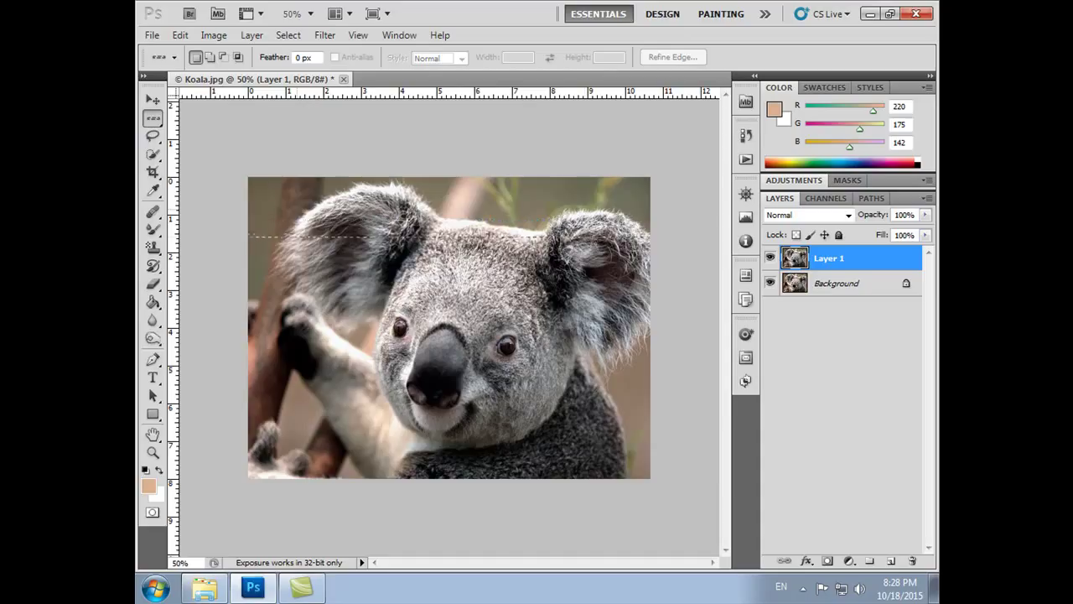
pyautogui.click(560, 190)
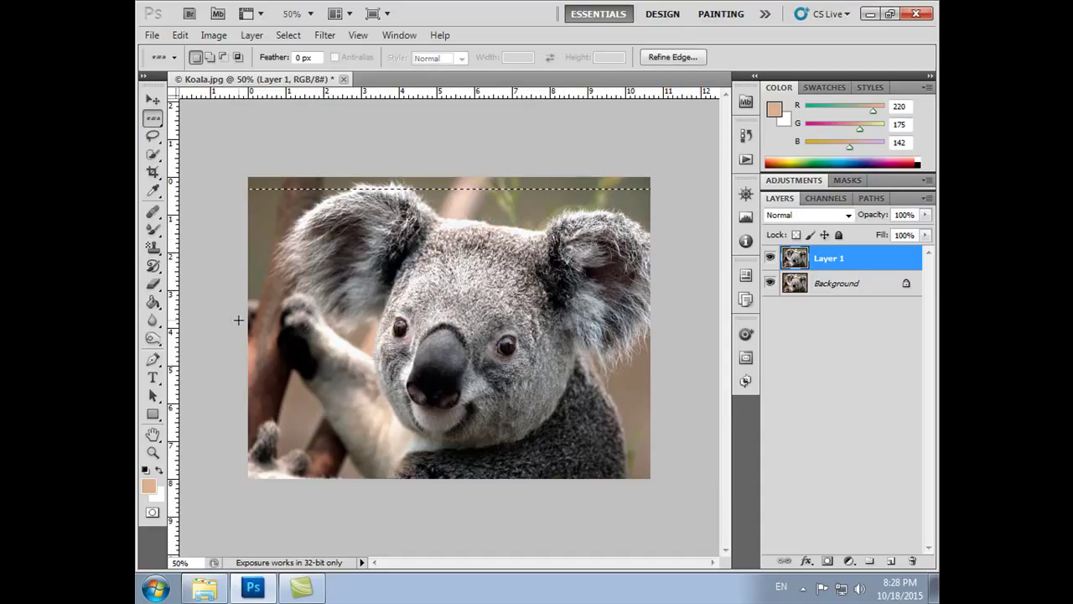
pyautogui.click(220, 146)
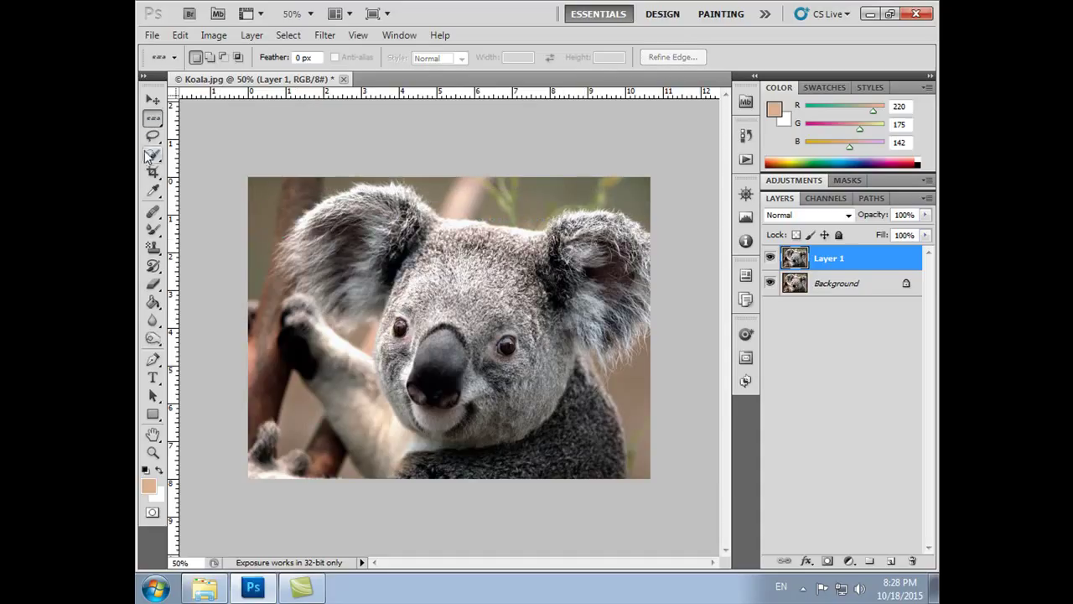
# Select a one-pixel column through the image with Single Column Marquee, then clear it.
pyautogui.rightClick(153, 120)
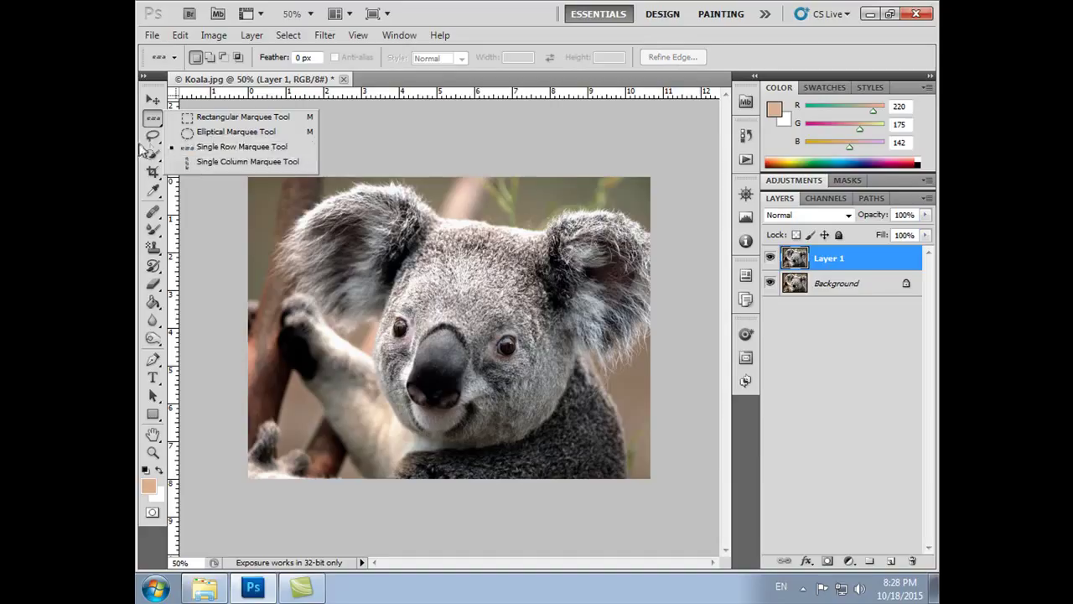
pyautogui.click(234, 164)
pyautogui.click(283, 368)
pyautogui.hotkey('ctrl', 'd')
pyautogui.click(152, 137)
pyautogui.rightClick(155, 139)
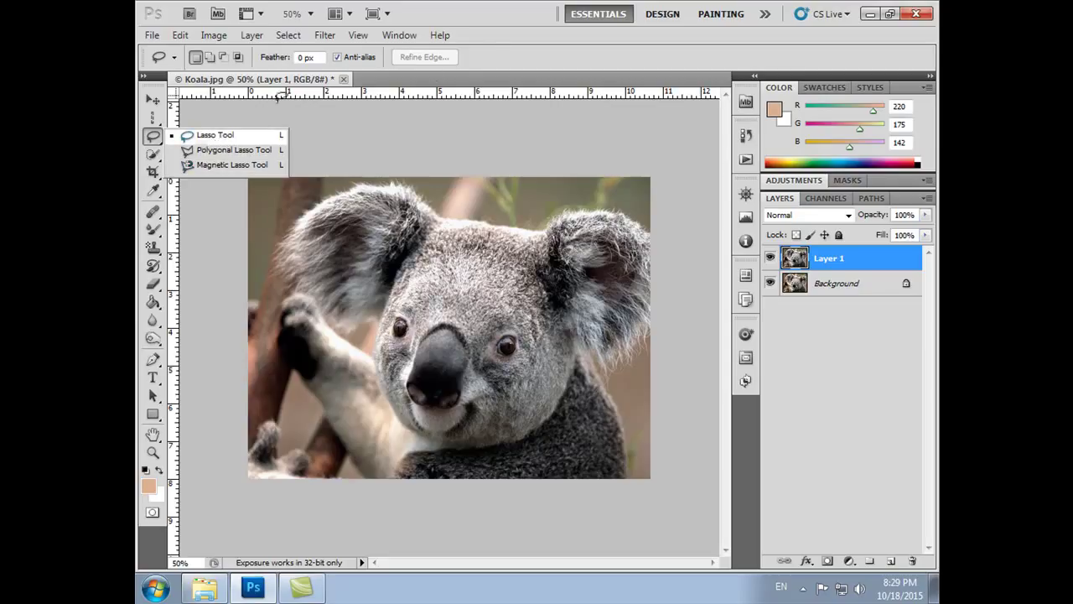
# Trace a freehand Lasso selection around the koala's head, then clear it.
pyautogui.click(320, 172)
pyautogui.moveTo(314, 182); pyautogui.dragTo(327, 289)
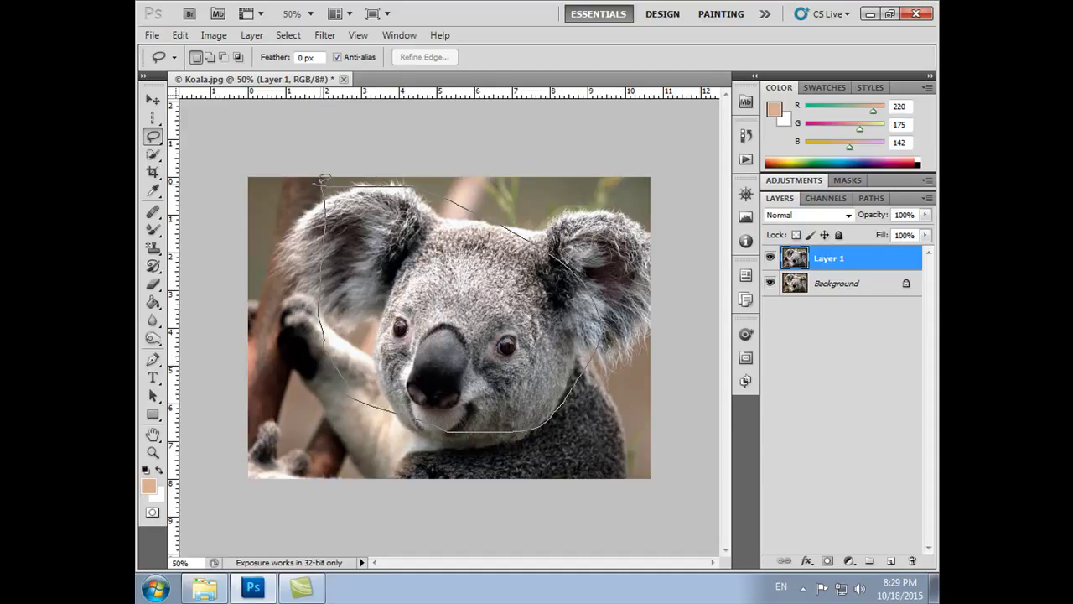
pyautogui.moveTo(323, 178); pyautogui.dragTo(323, 181)
pyautogui.click(434, 259)
# Draw a four-corner Polygonal Lasso selection around the koala, then clear it.
pyautogui.click(152, 136)
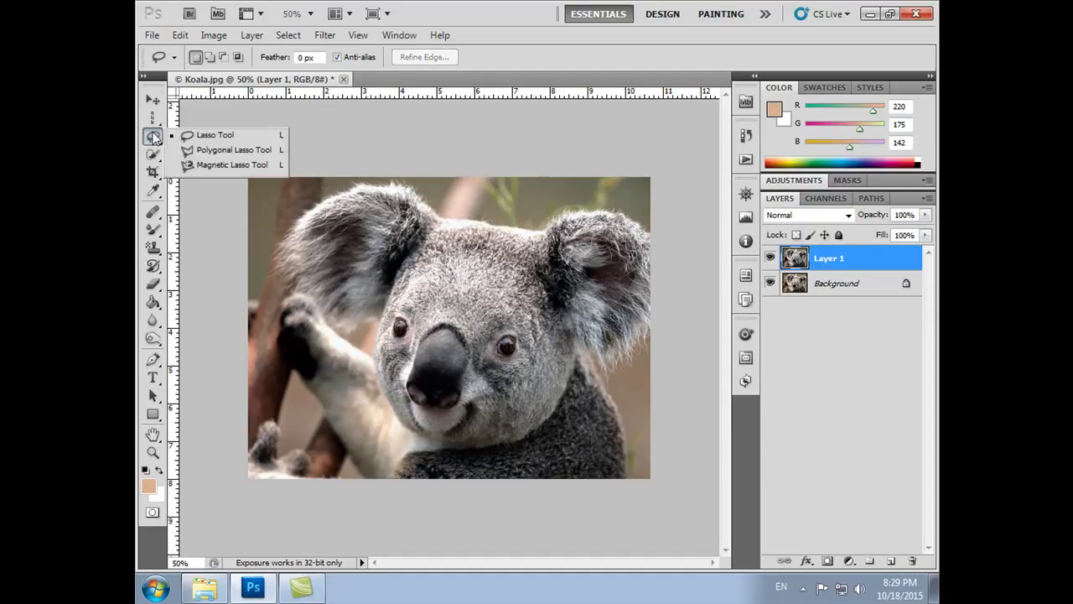
pyautogui.click(202, 151)
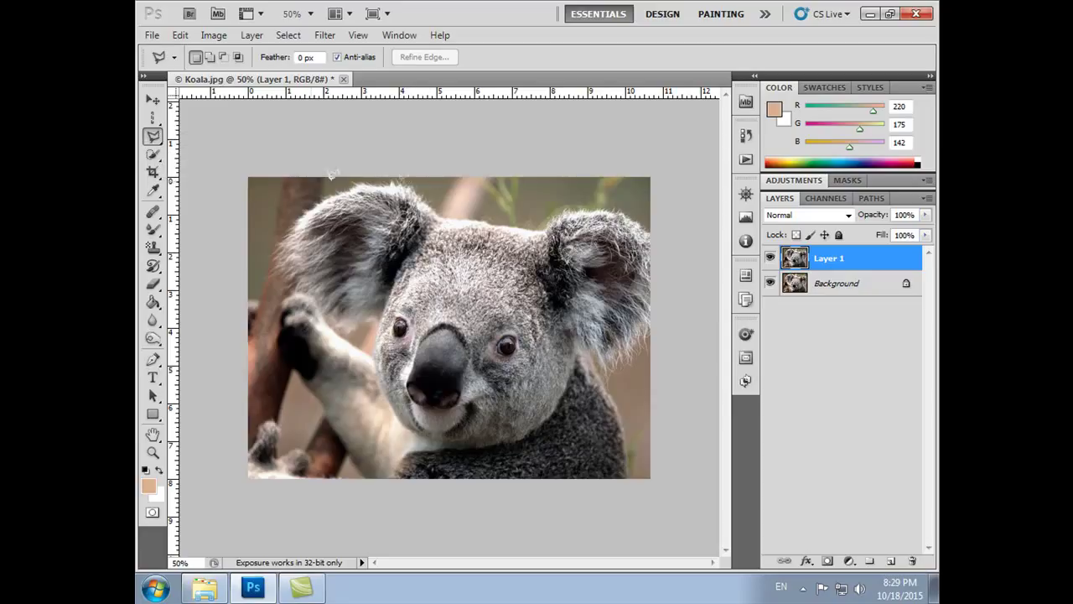
pyautogui.click(264, 189)
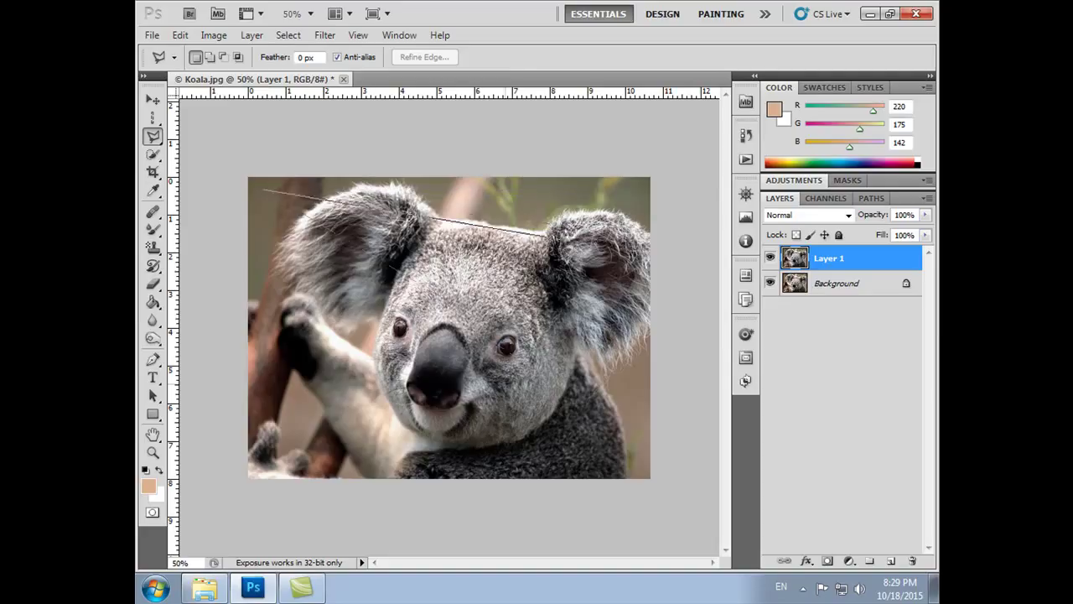
pyautogui.click(649, 198)
pyautogui.click(610, 426)
pyautogui.click(258, 404)
pyautogui.click(264, 190)
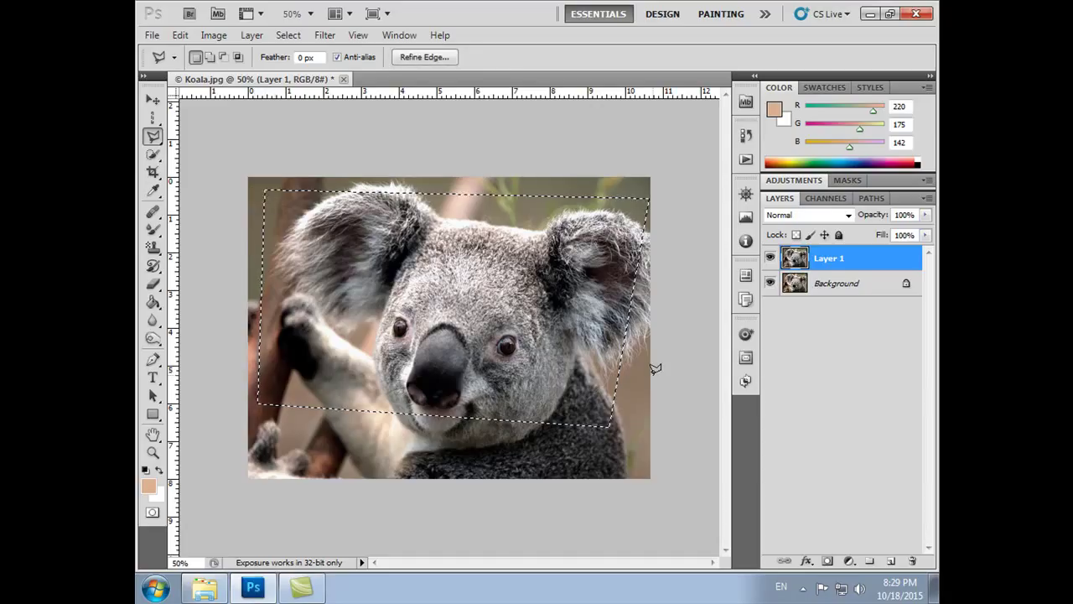
pyautogui.hotkey('ctrl', 'd')
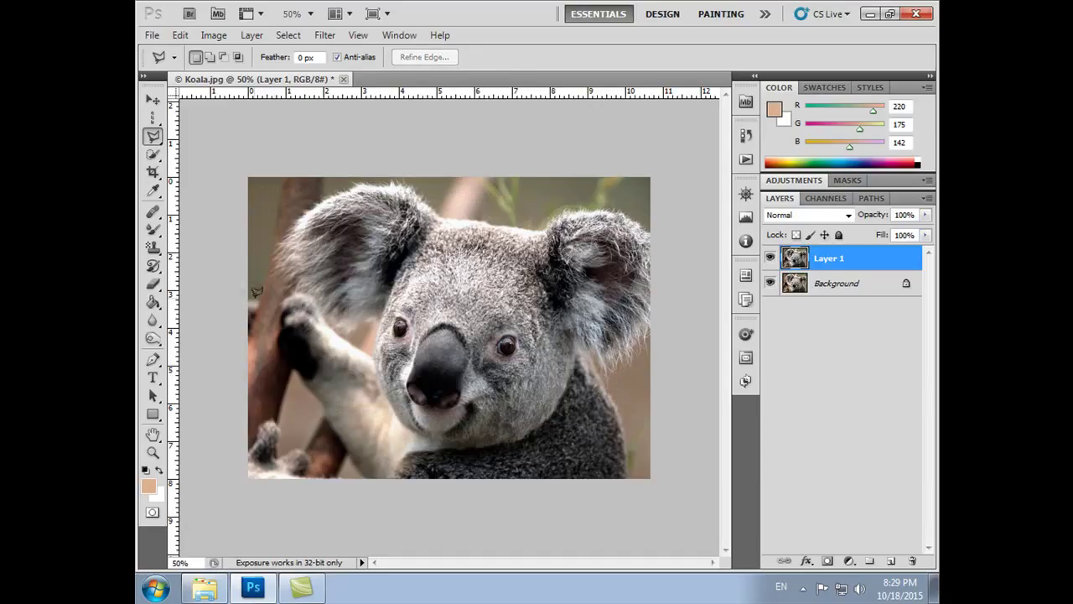
# Trace the koala's outline with the Magnetic Lasso, then clear the selection.
pyautogui.rightClick(154, 137)
pyautogui.click(195, 170)
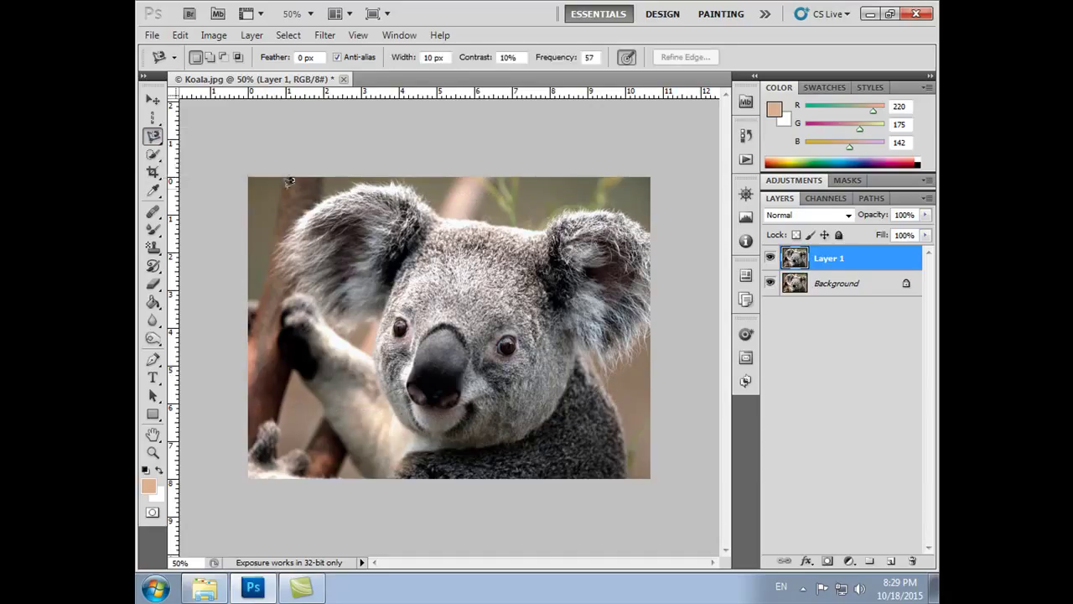
pyautogui.click(300, 213)
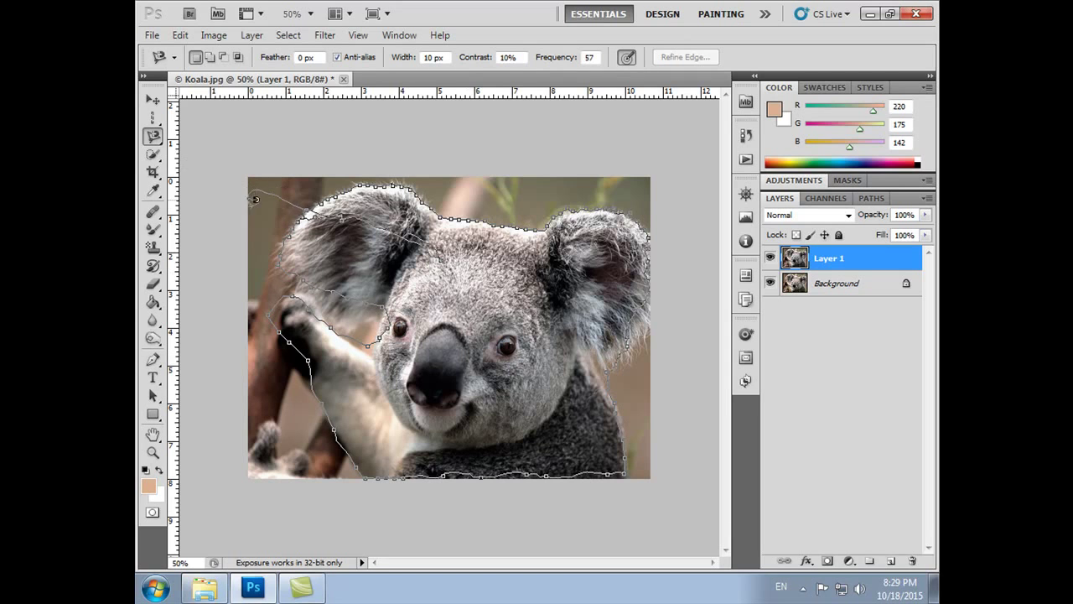
pyautogui.click(305, 223)
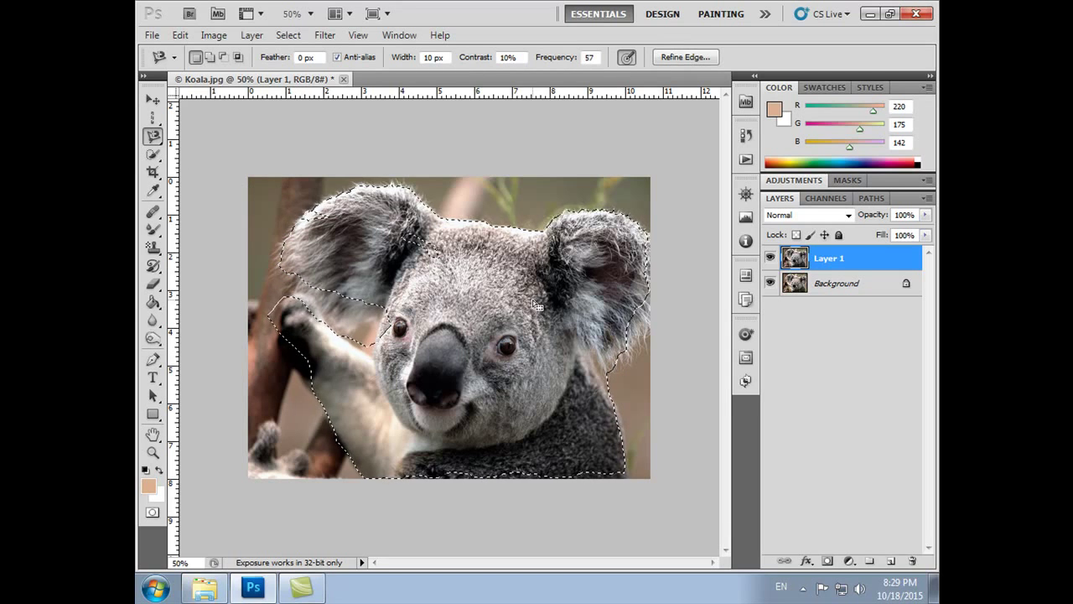
pyautogui.hotkey('ctrl', 'd')
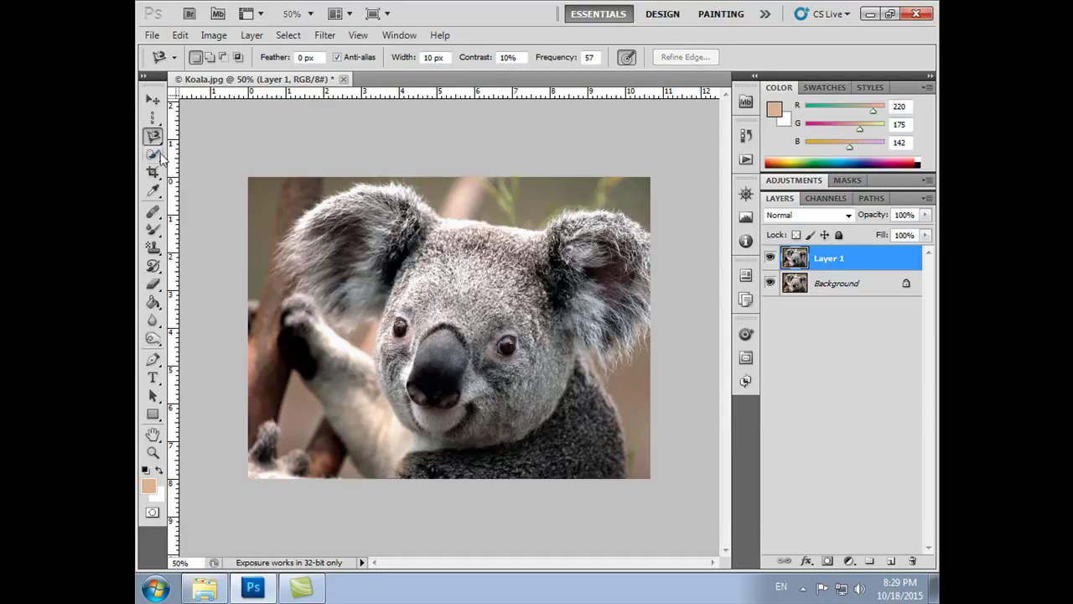
# Select the background strip above the koala's head with Quick Selection.
pyautogui.rightClick(152, 136)
pyautogui.click(152, 155)
pyautogui.rightClick(154, 157)
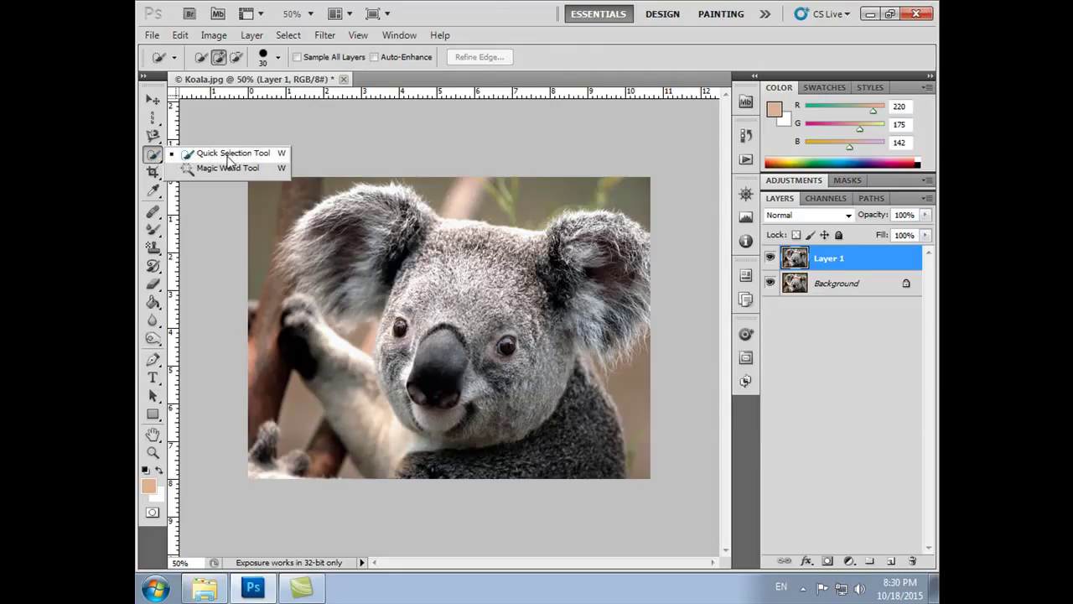
pyautogui.click(495, 15)
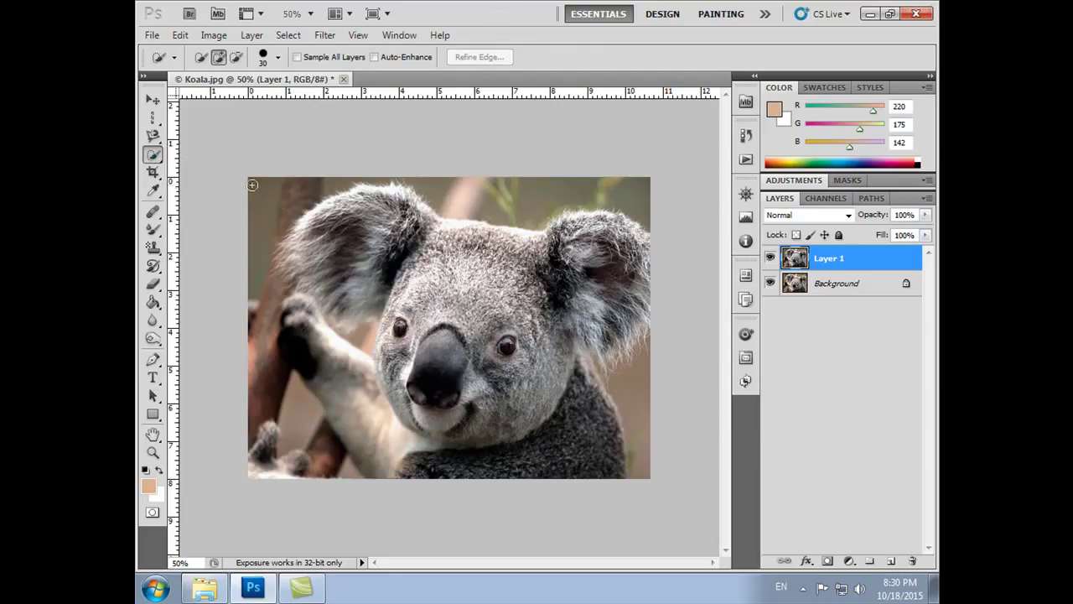
pyautogui.moveTo(264, 265)
pyautogui.mouseDown()
pyautogui.moveTo(323, 197)
pyautogui.moveTo(462, 182)
pyautogui.moveTo(646, 213)
pyautogui.mouseUp()
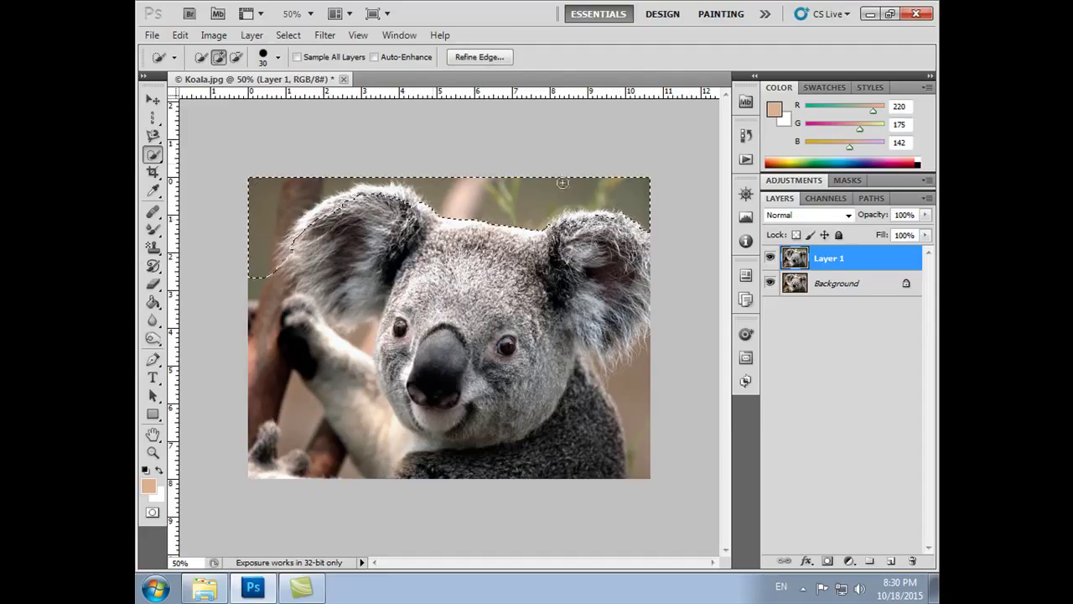
# Subtract the left ear's edge from the selection, then deselect.
pyautogui.click(238, 58)
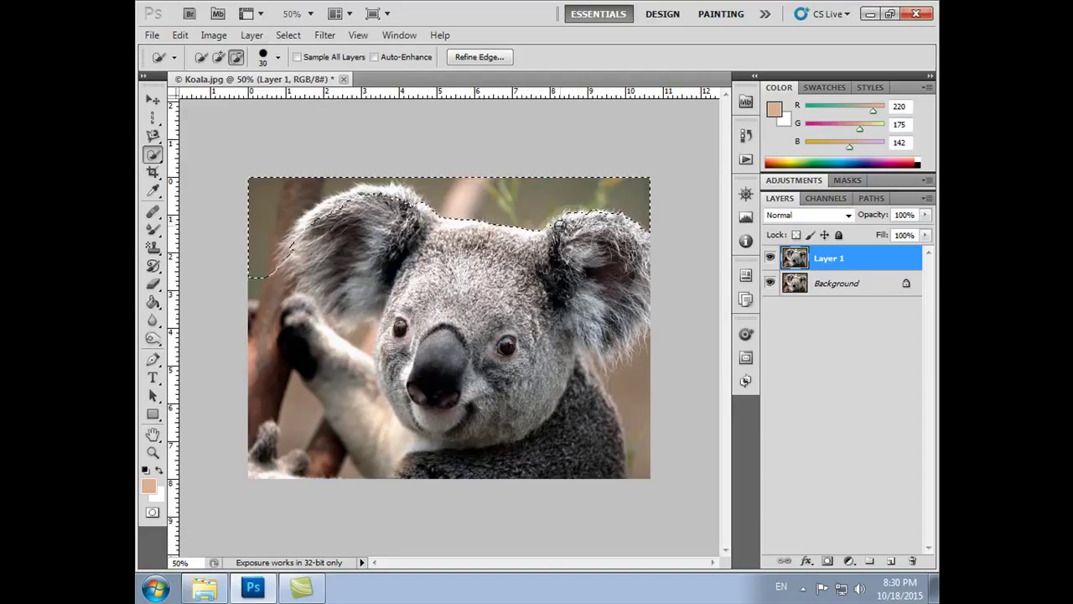
pyautogui.moveTo(356, 210)
pyautogui.mouseDown()
pyautogui.moveTo(312, 219)
pyautogui.moveTo(280, 263)
pyautogui.mouseUp()
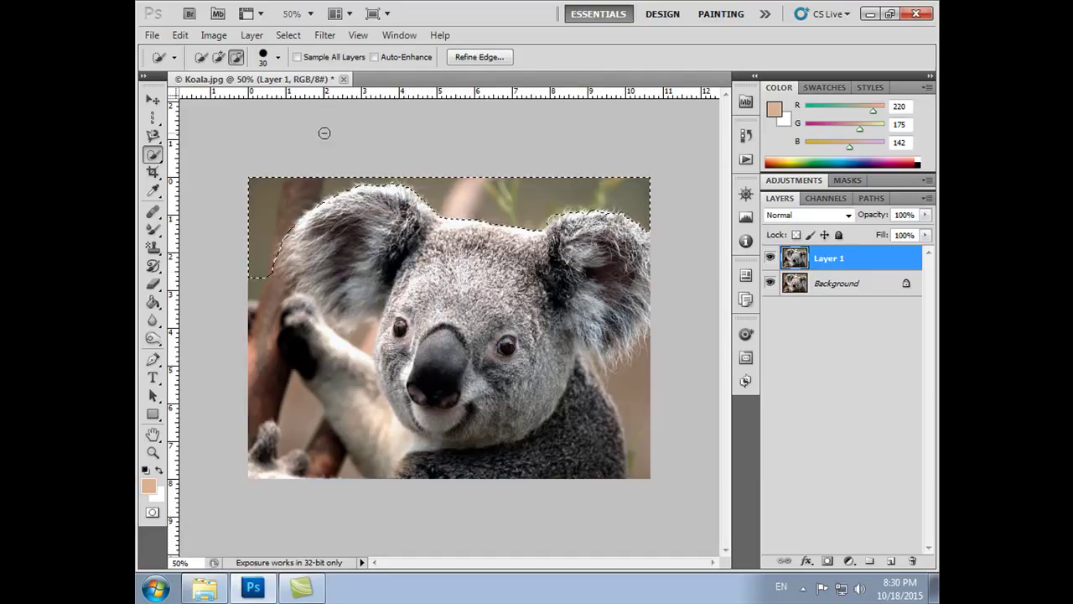
pyautogui.hotkey('ctrl', 'd')
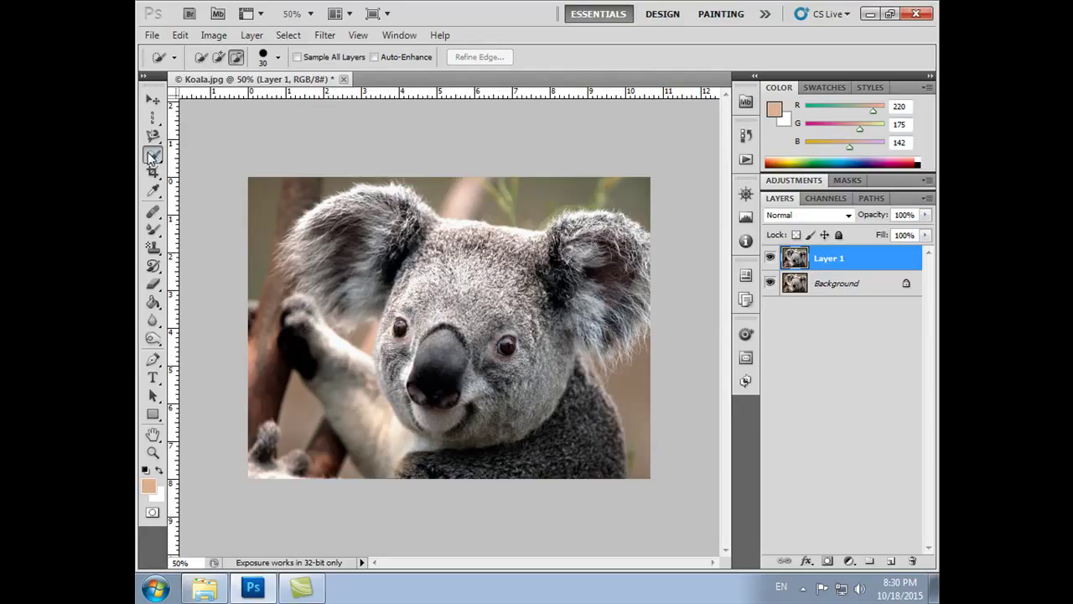
# Magic Wand-select background at upper left, upper right, beside the body, lower left and near the arm, then deselect.
pyautogui.rightClick(152, 157)
pyautogui.click(197, 171)
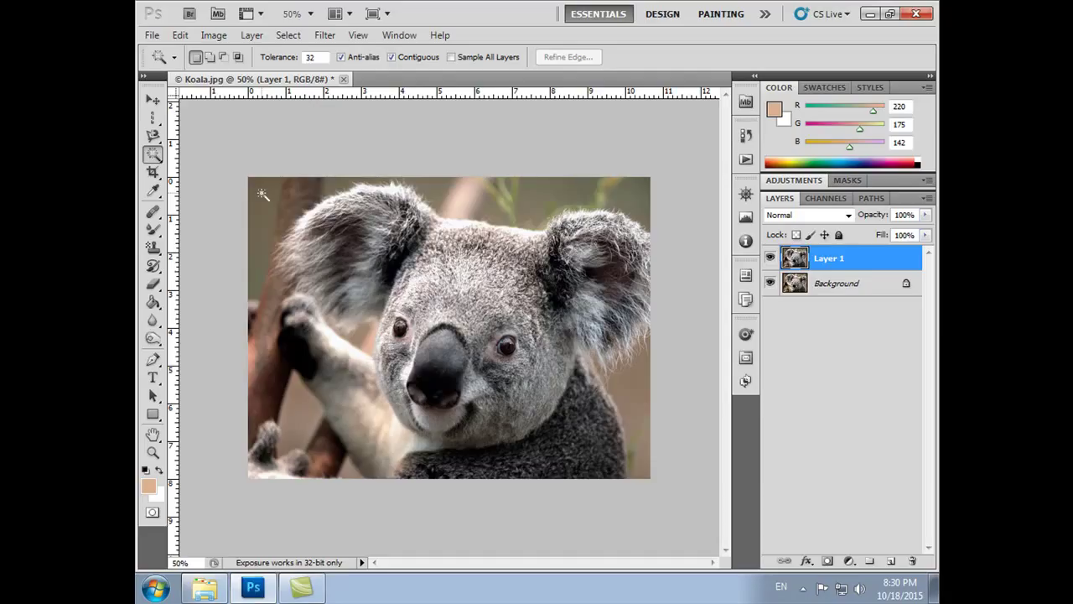
pyautogui.click(265, 248)
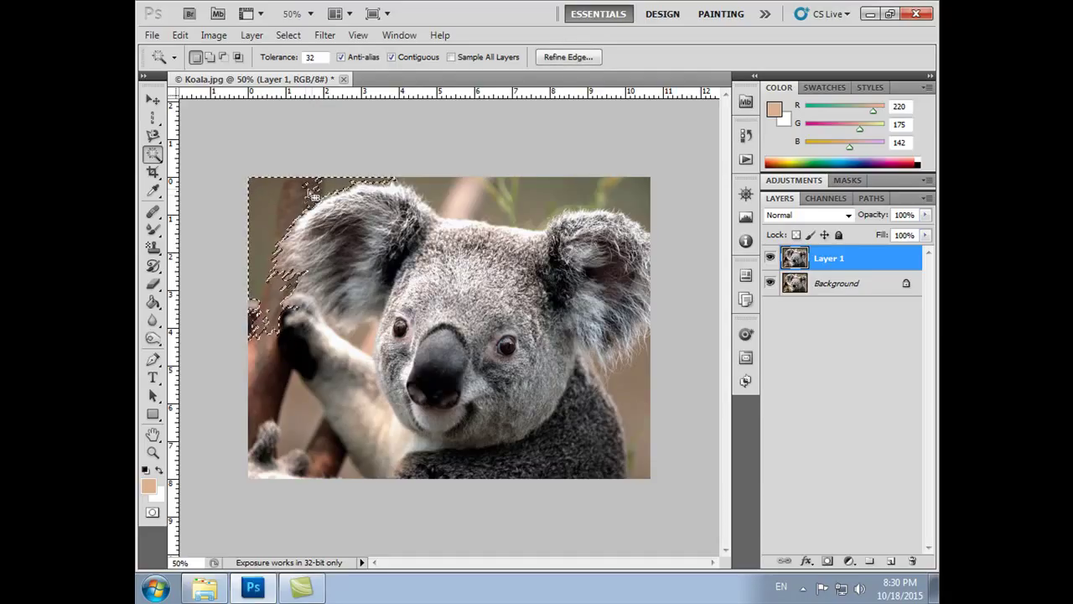
pyautogui.click(629, 201)
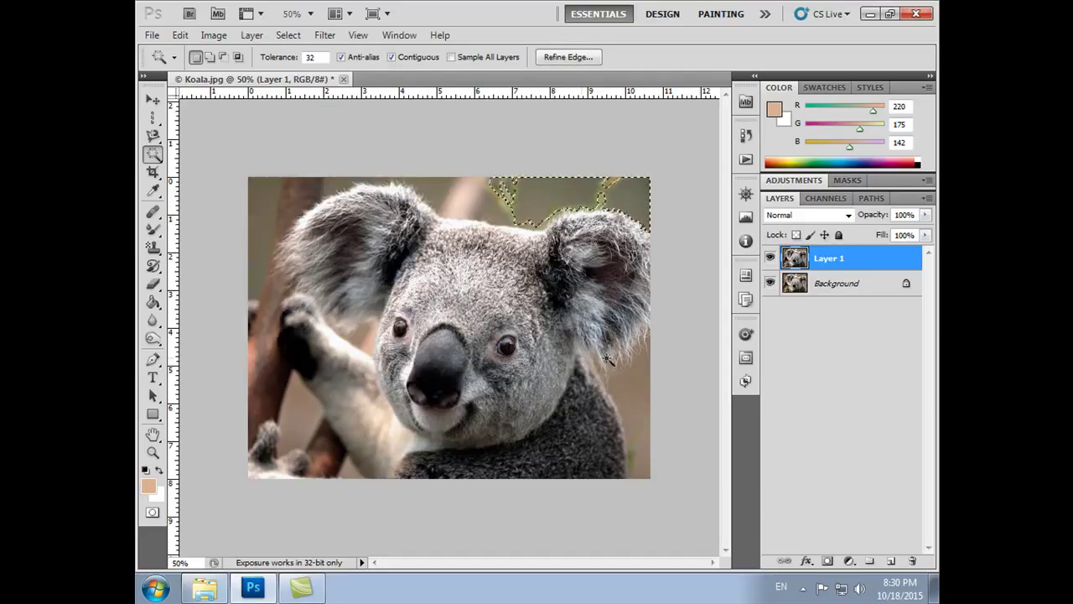
pyautogui.click(635, 394)
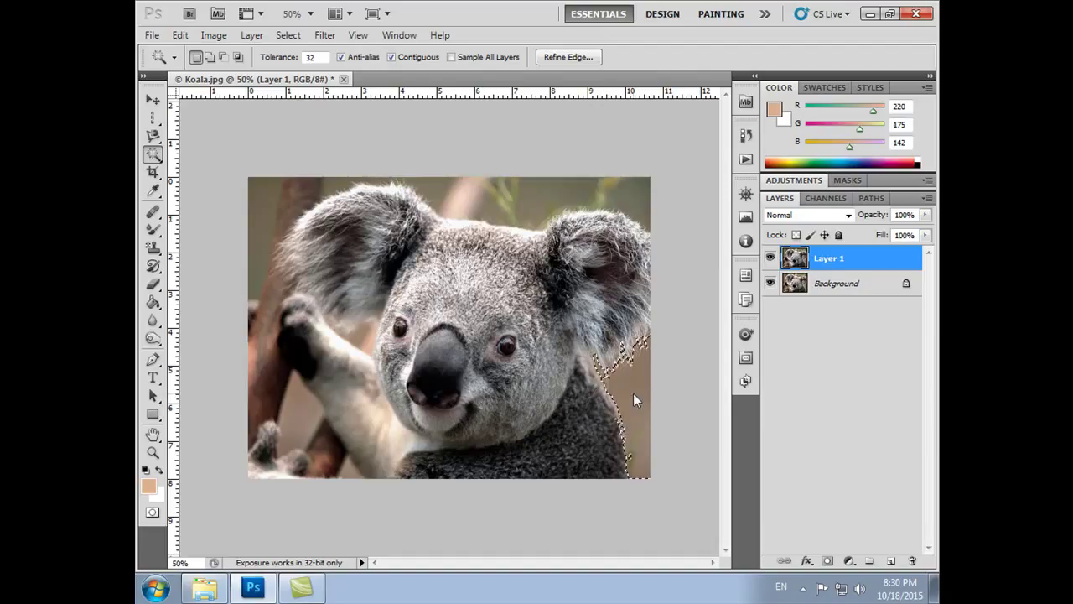
pyautogui.click(308, 420)
pyautogui.click(369, 337)
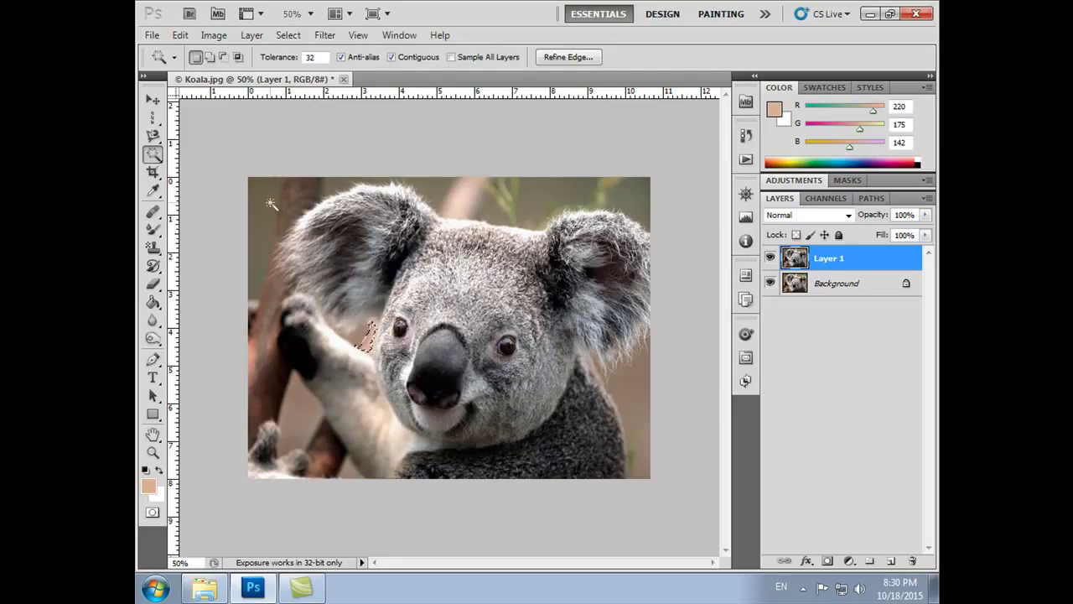
pyautogui.hotkey('ctrl', 'd')
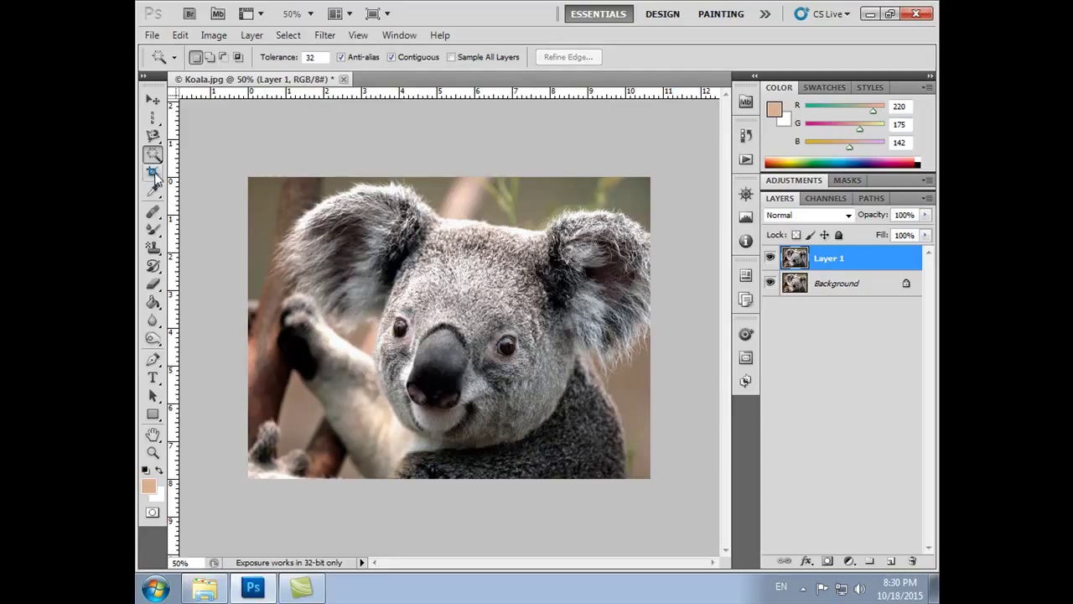
# Crop Koala.jpg to a rectangle just inside the photo's edges and commit.
pyautogui.click(153, 173)
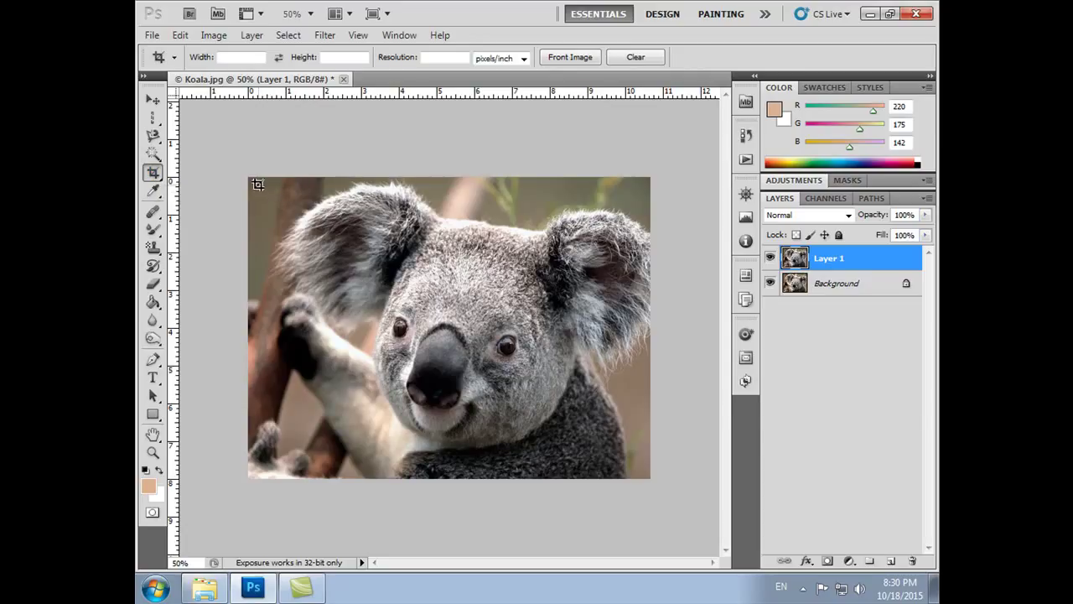
pyautogui.moveTo(258, 184); pyautogui.dragTo(639, 468)
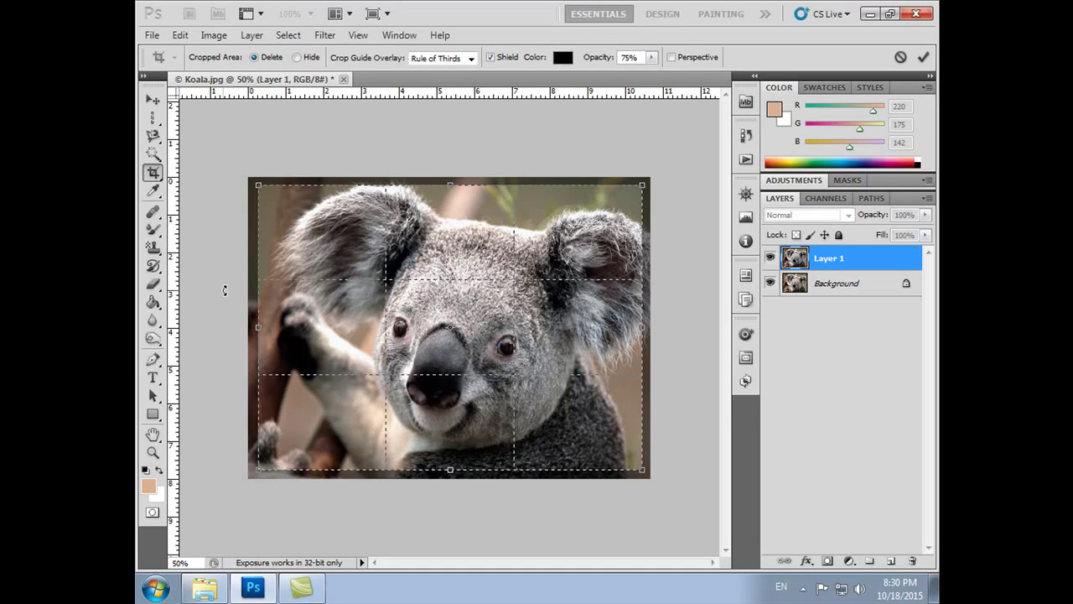
pyautogui.click(923, 57)
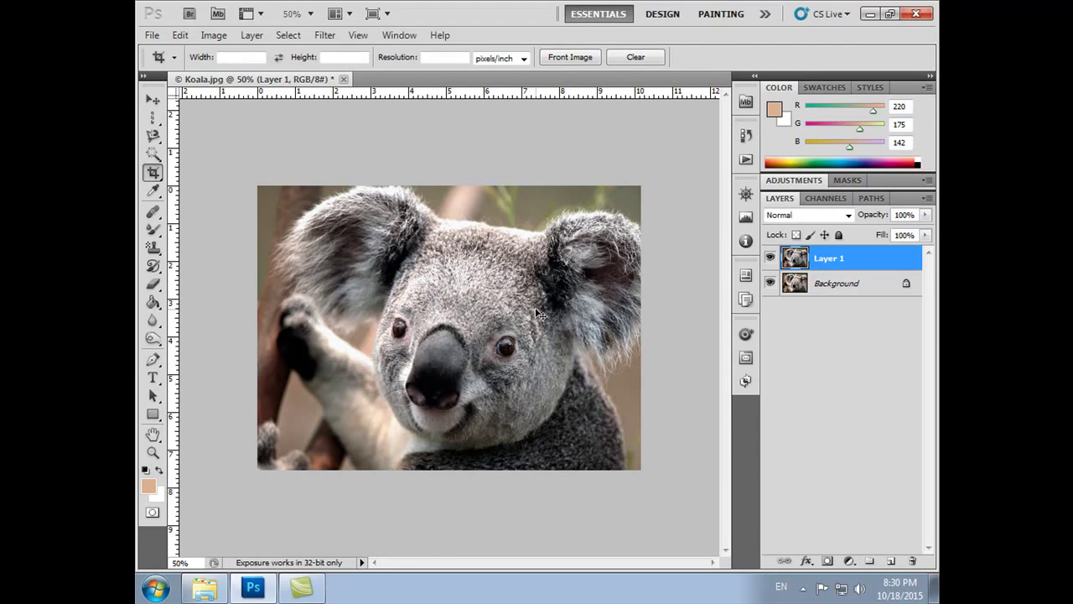
# Draw three slices over the left ear, beside the right eye and over the right ear.
pyautogui.rightClick(153, 175)
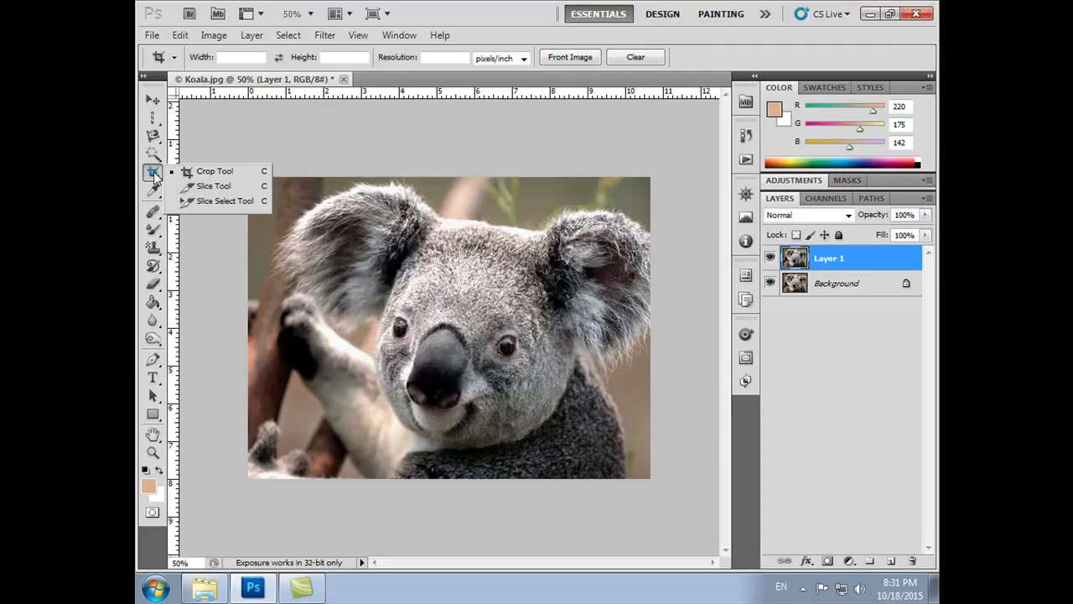
pyautogui.click(207, 186)
pyautogui.moveTo(457, 186); pyautogui.dragTo(274, 345)
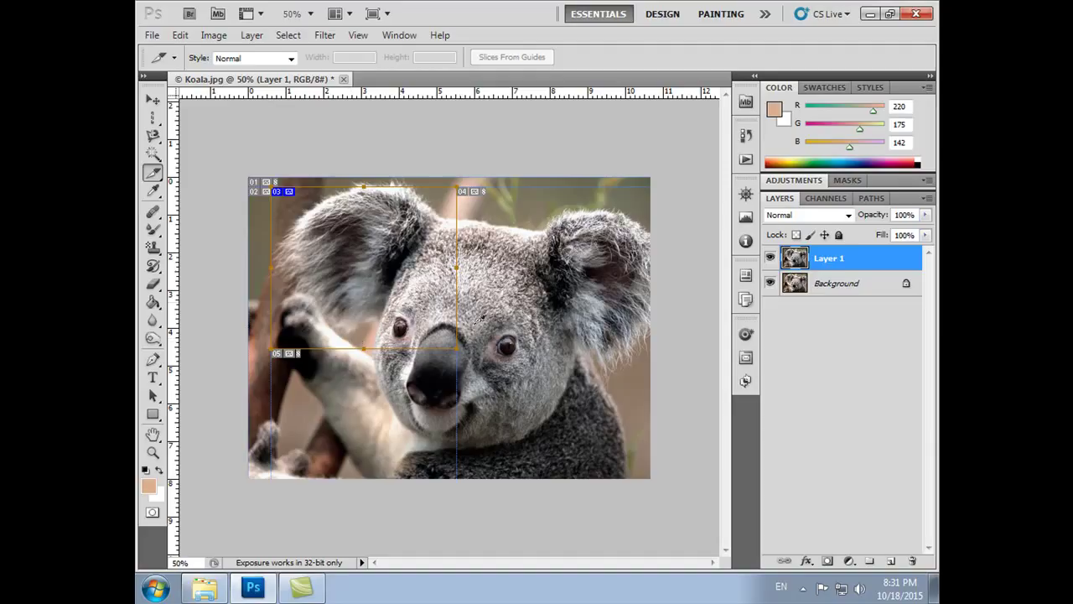
pyautogui.moveTo(459, 349); pyautogui.dragTo(537, 354)
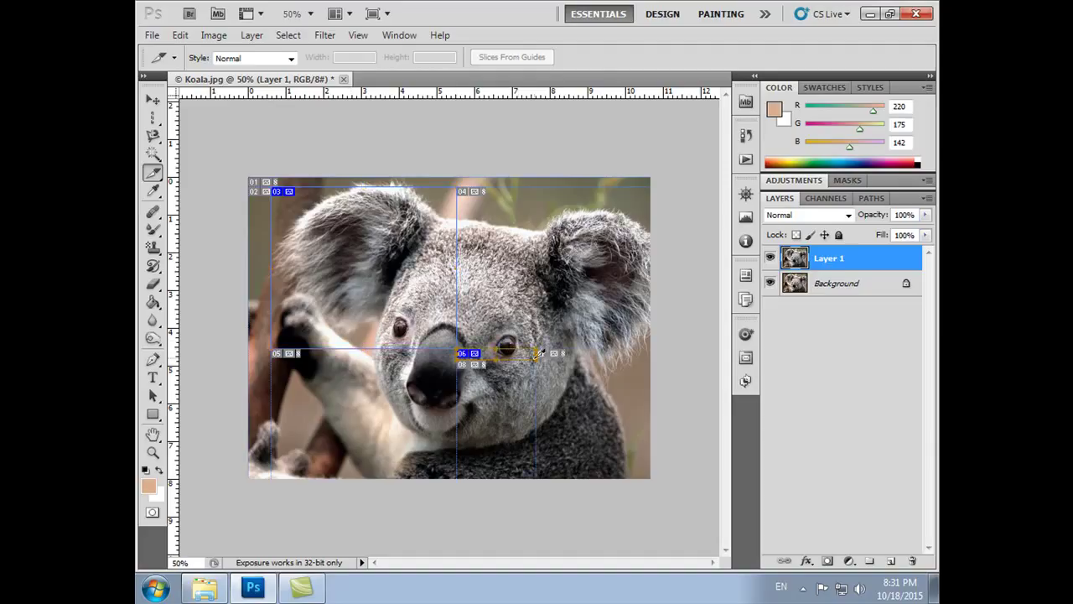
pyautogui.moveTo(538, 232); pyautogui.dragTo(614, 307)
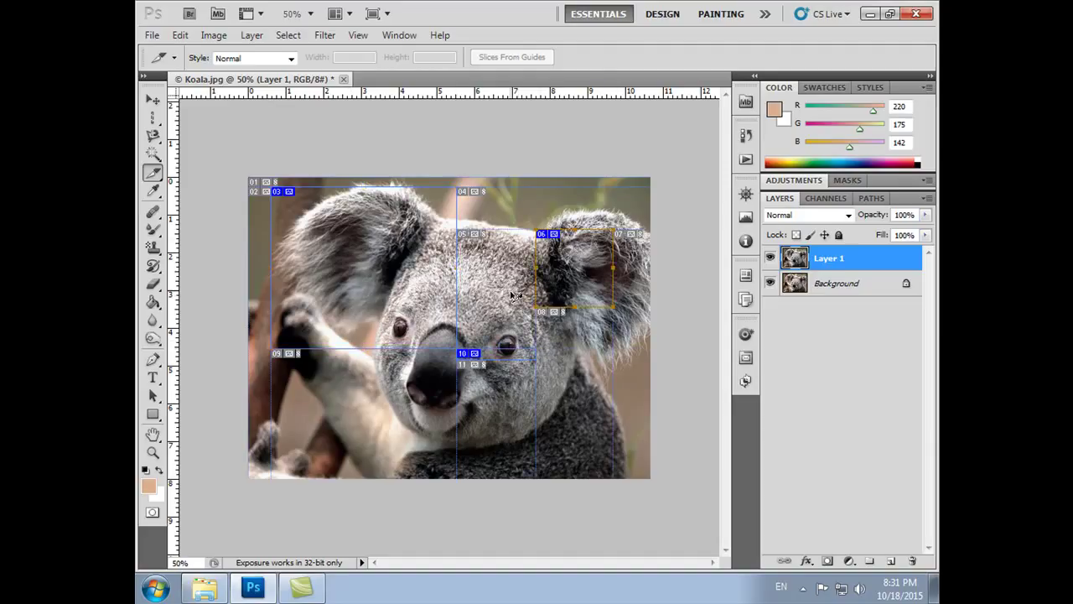
# Undo the drawn slices and switch to the Move tool.
pyautogui.hotkey('ctrl', 'alt', 'z')
pyautogui.hotkey('ctrl', 'alt', 'z')
pyautogui.hotkey('ctrl', 'alt', 'z')
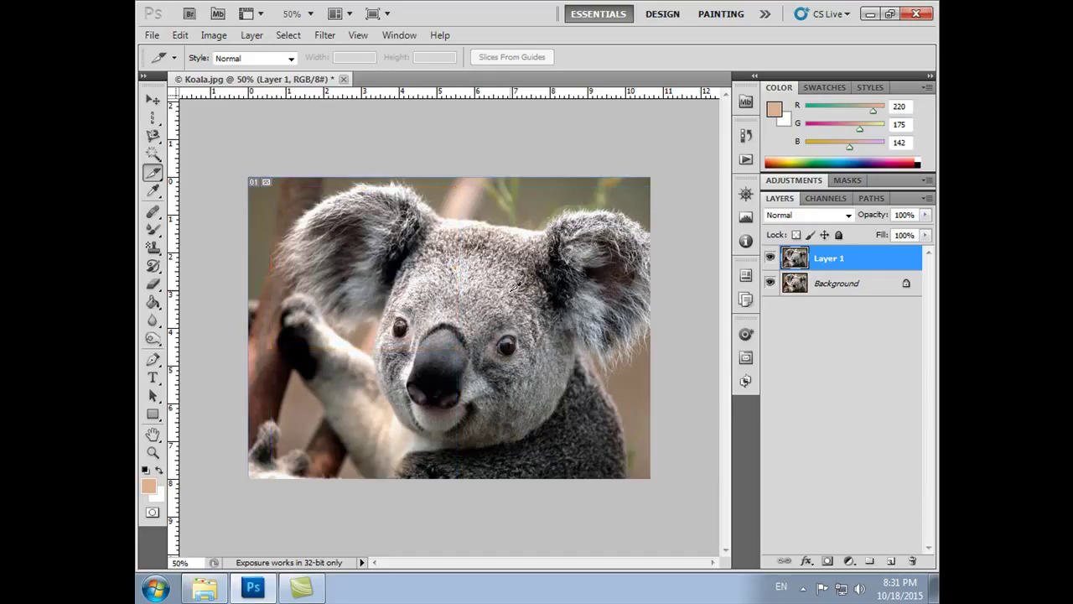
pyautogui.hotkey('ctrl', 'alt', 'z')
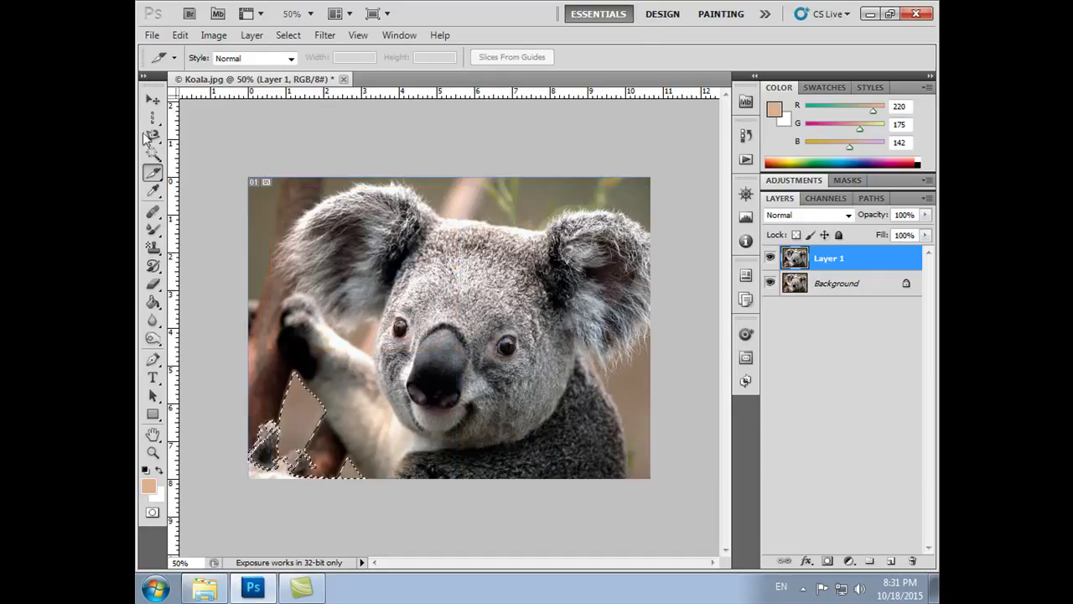
pyautogui.click(153, 99)
pyautogui.hotkey('ctrl', 'alt', 'z')
pyautogui.hotkey('ctrl', 'alt', 'z')
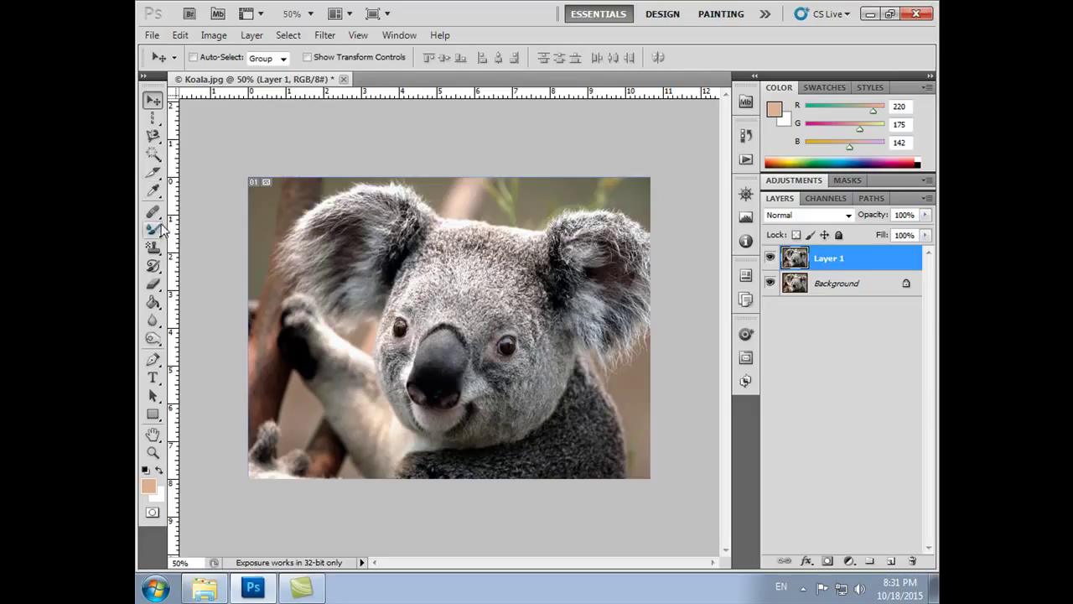
# Sample the koala's grey fur with the Eyedropper to make the foreground R205 G201 B207.
pyautogui.click(155, 174)
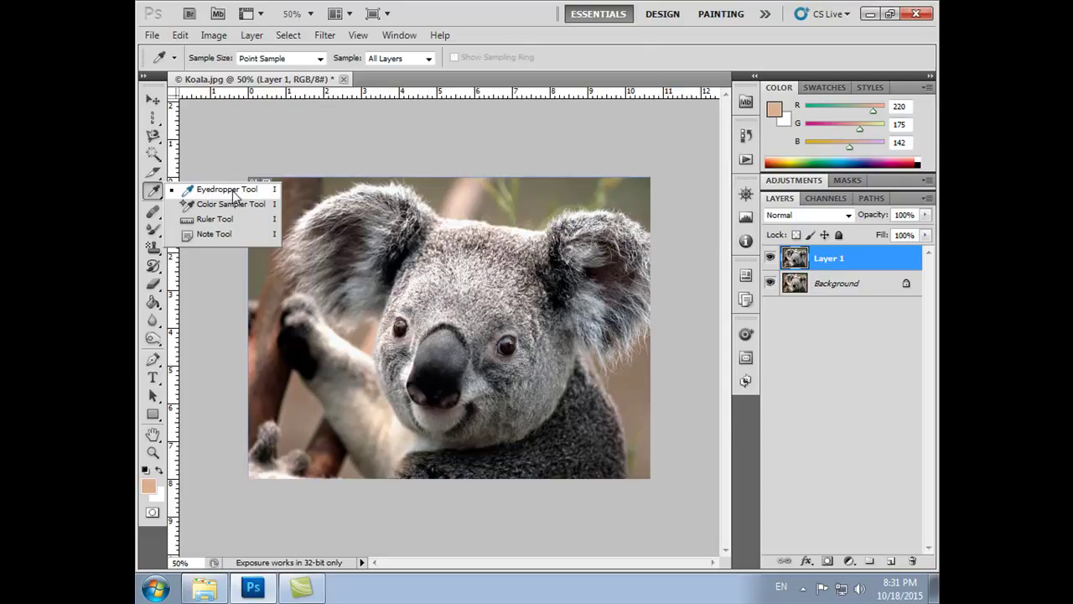
pyautogui.click(207, 194)
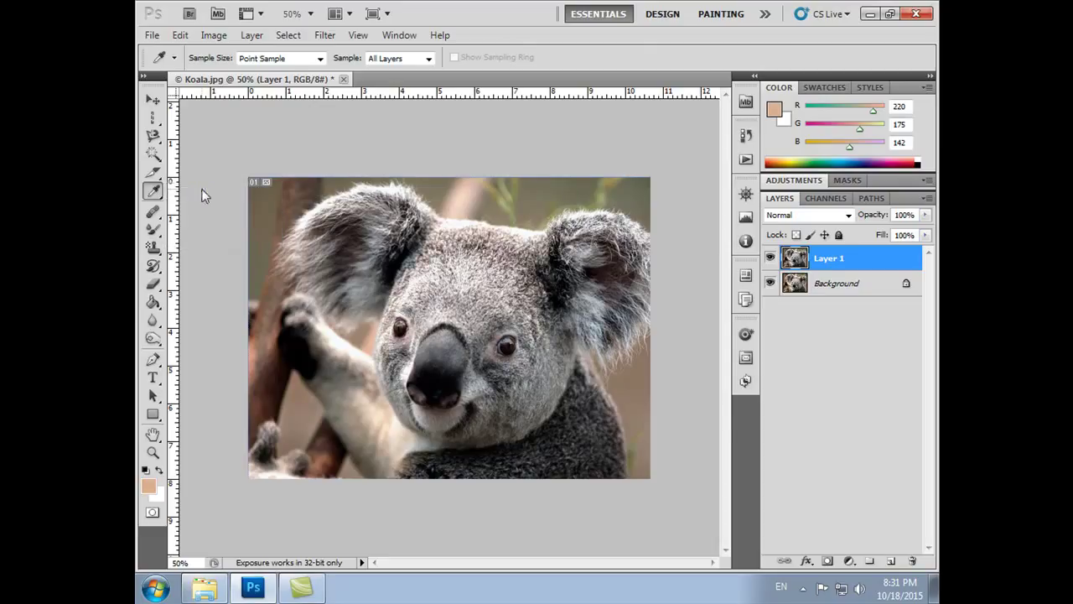
pyautogui.click(470, 279)
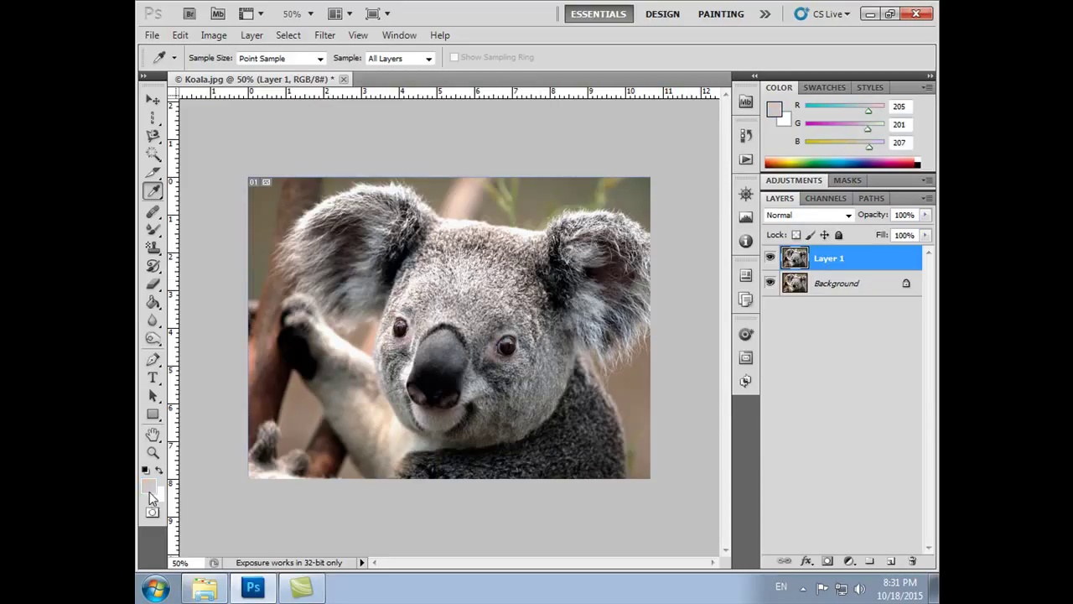
pyautogui.rightClick(152, 195)
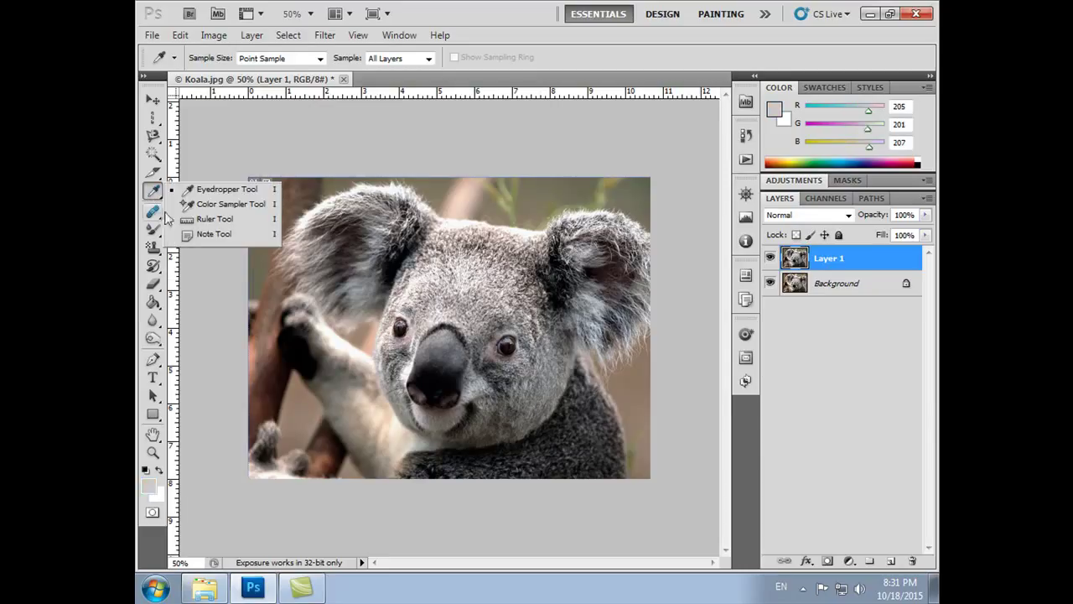
pyautogui.click(209, 207)
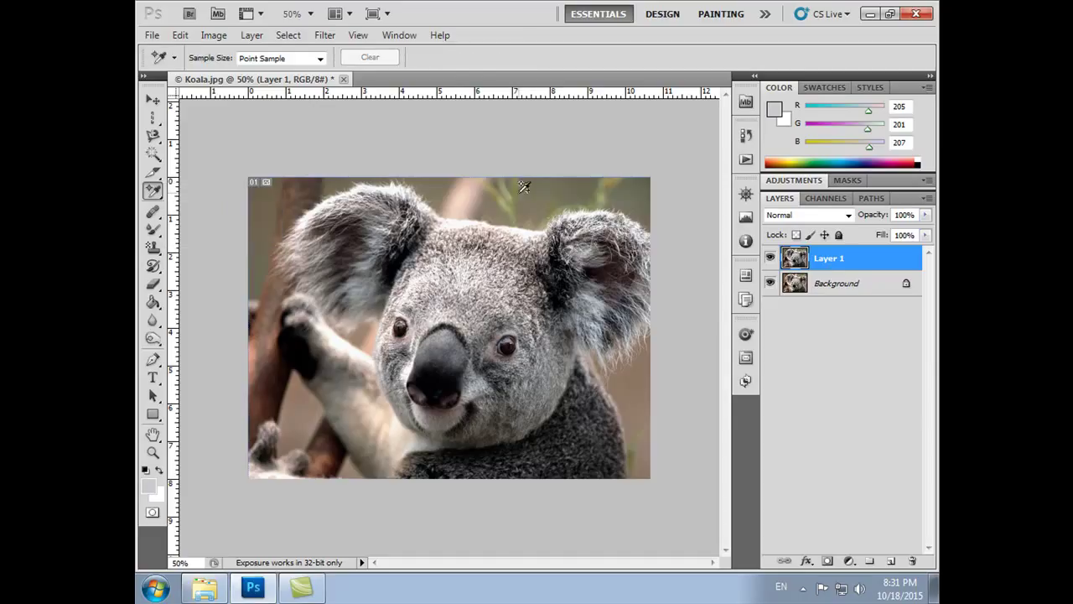
# Place two colour sample points, then measure a 7.025-long, -1.9° ruler line across the head.
pyautogui.click(523, 181)
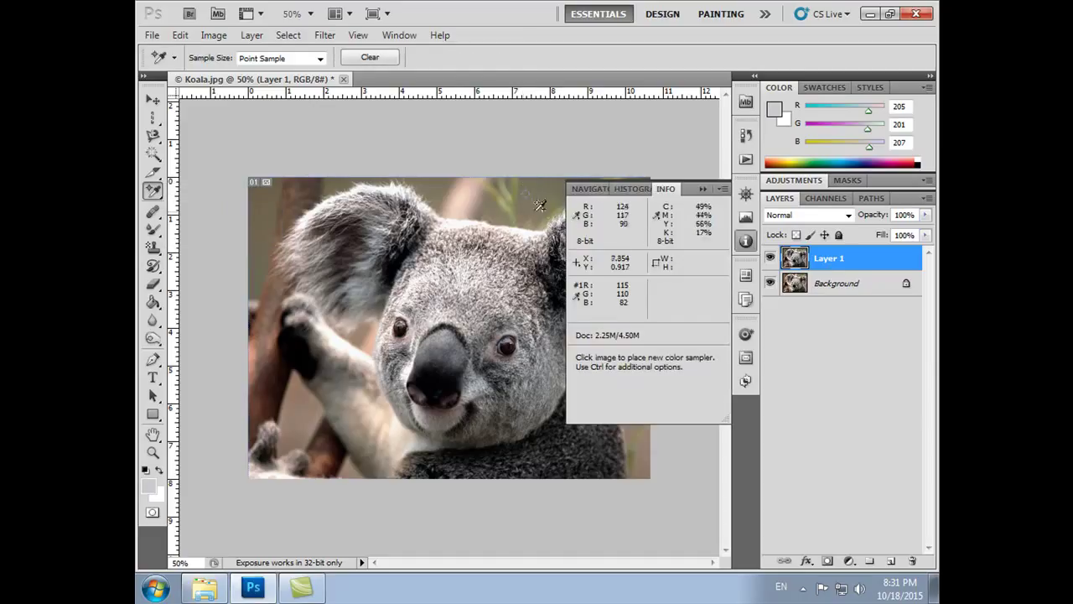
pyautogui.click(463, 203)
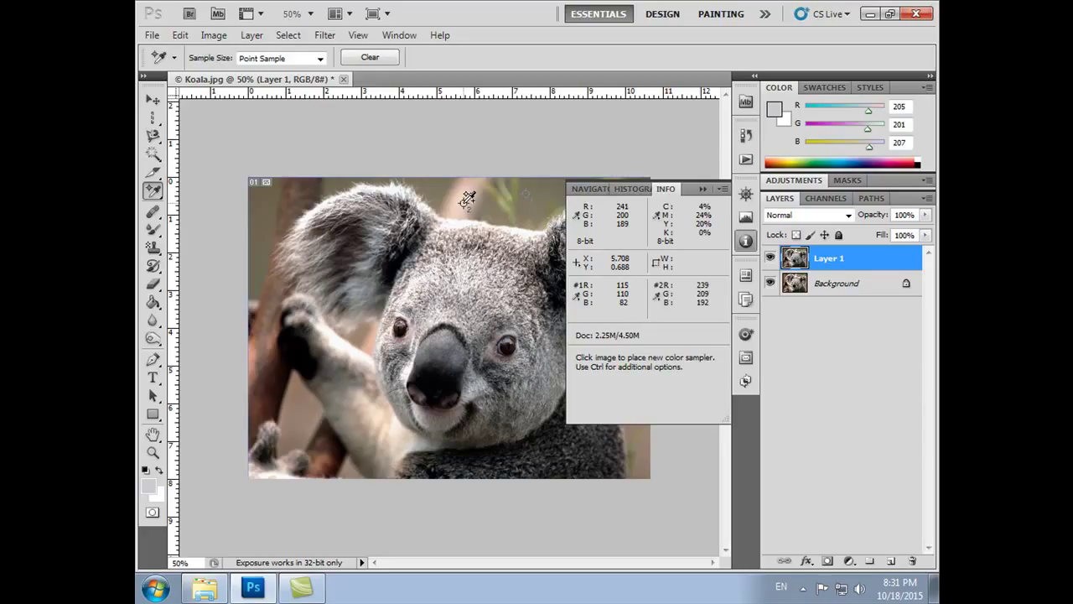
pyautogui.rightClick(153, 190)
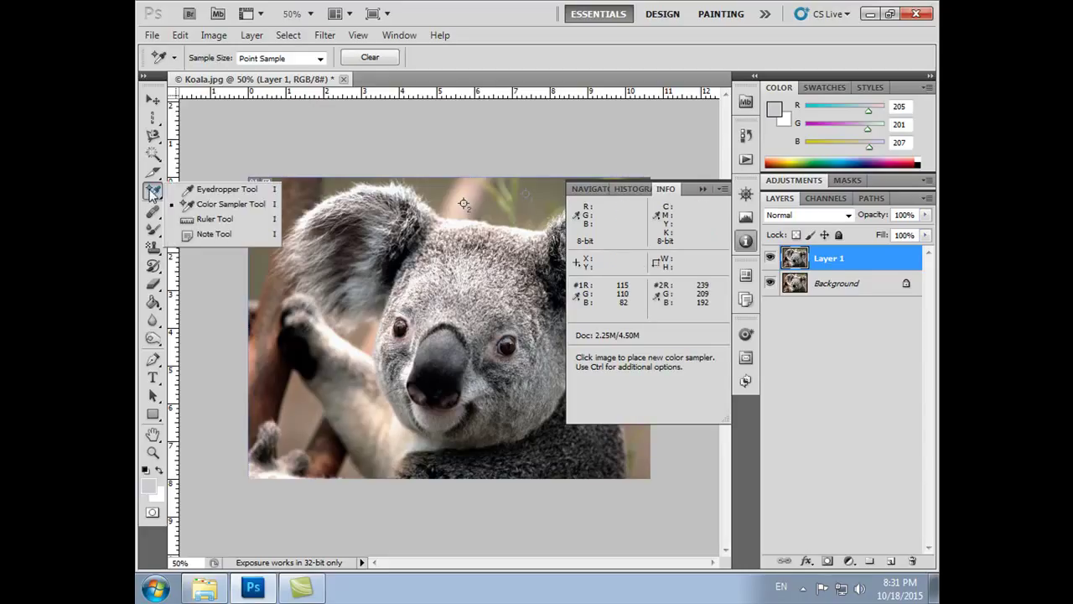
pyautogui.click(224, 220)
pyautogui.moveTo(276, 196); pyautogui.dragTo(542, 206)
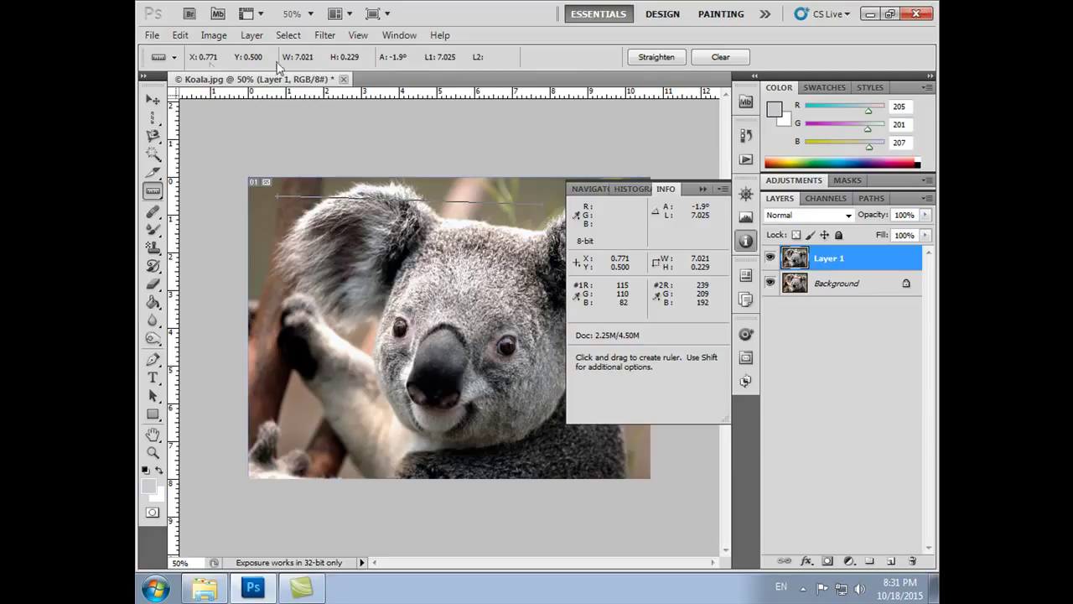
# Close the Info panel readout and clear the selection.
pyautogui.click(153, 190)
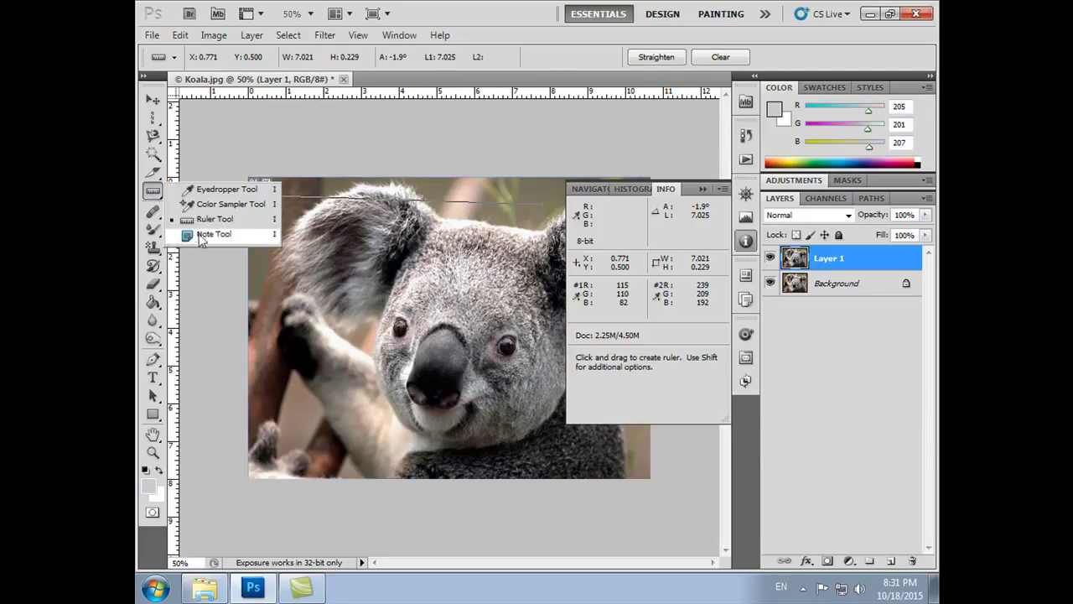
pyautogui.click(515, 53)
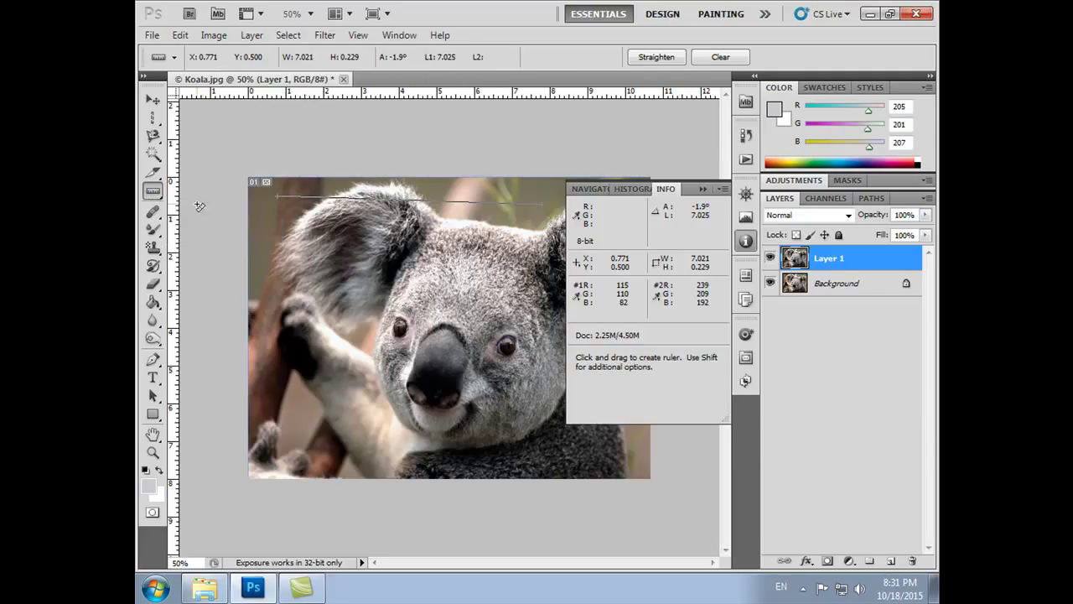
pyautogui.click(702, 188)
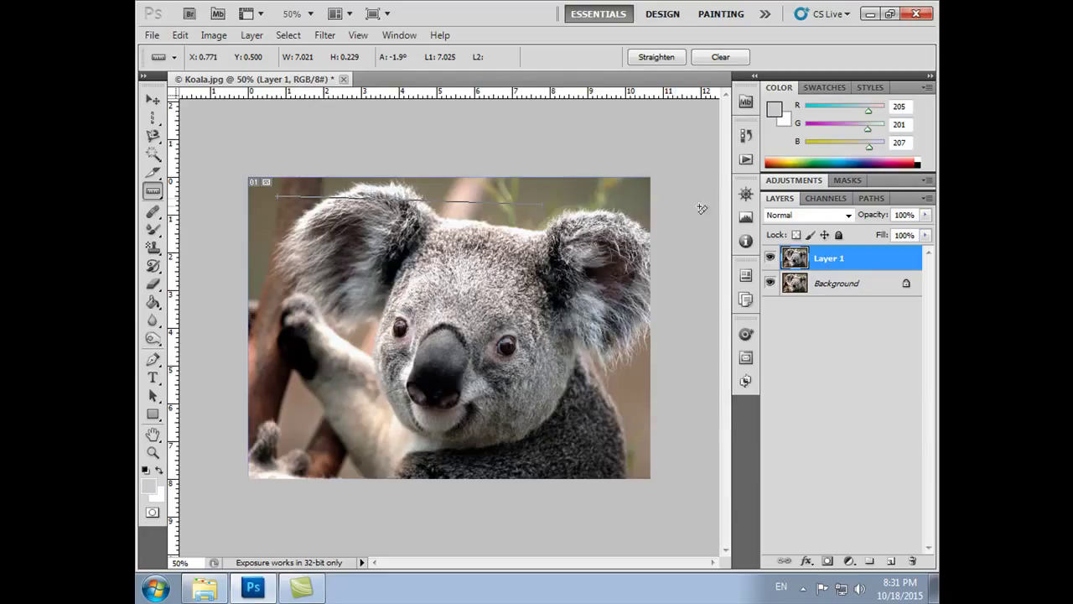
pyautogui.hotkey('ctrl', 'alt', '2')
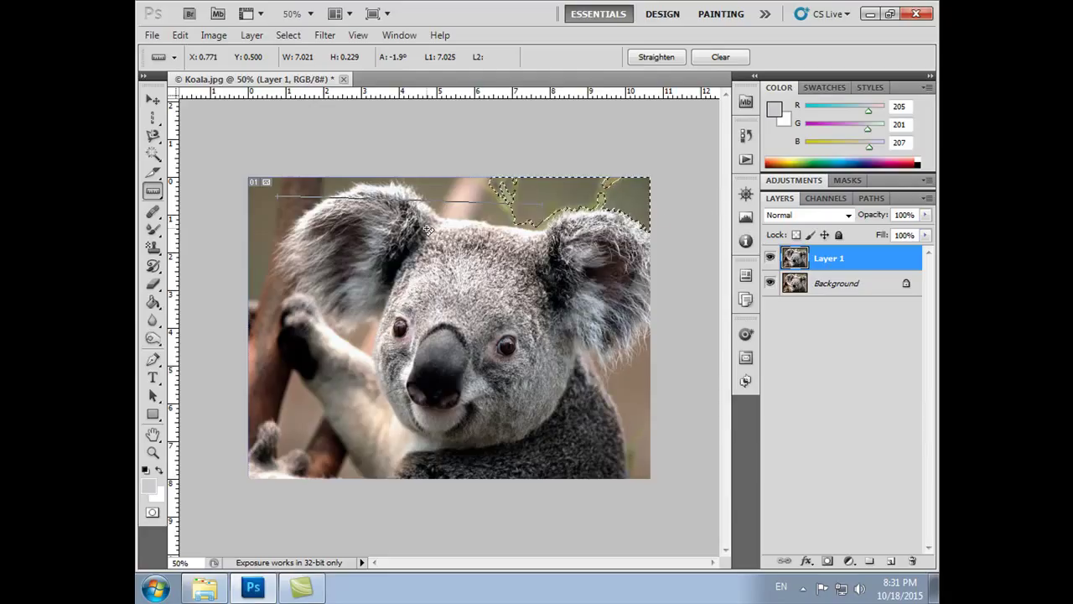
pyautogui.hotkey('ctrl', 'd')
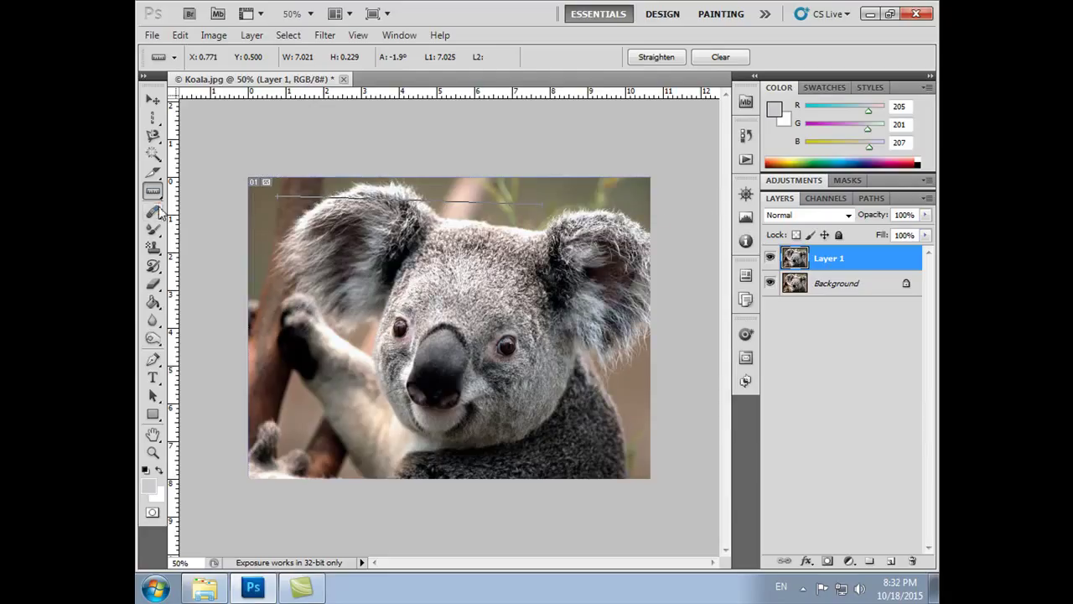
pyautogui.click(154, 212)
# View the Healing Brush tool flyout, then the Brush tool group flyout.
pyautogui.click(156, 213)
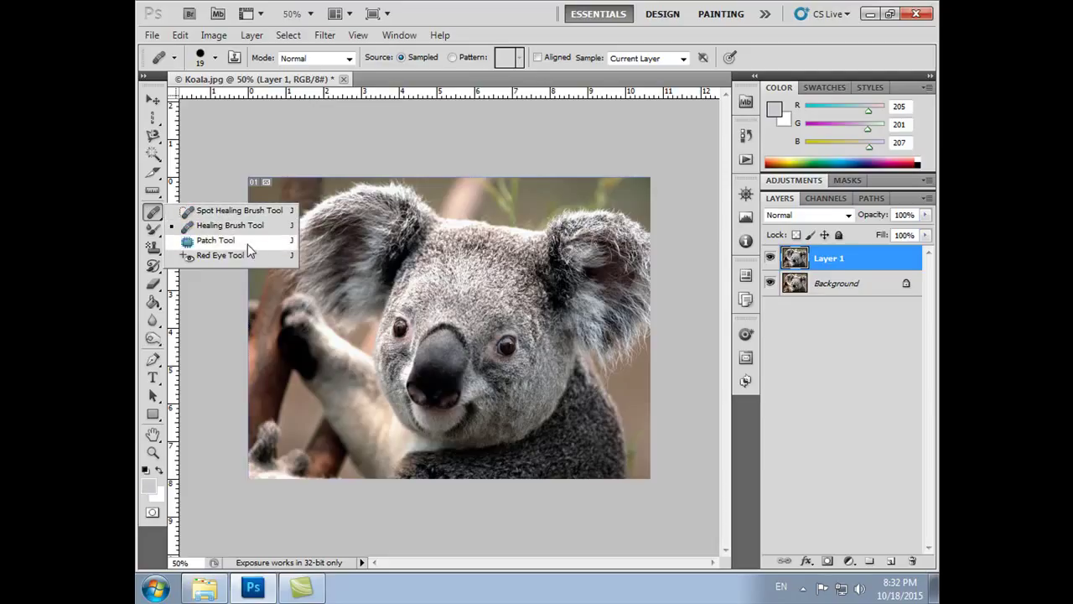
pyautogui.click(152, 232)
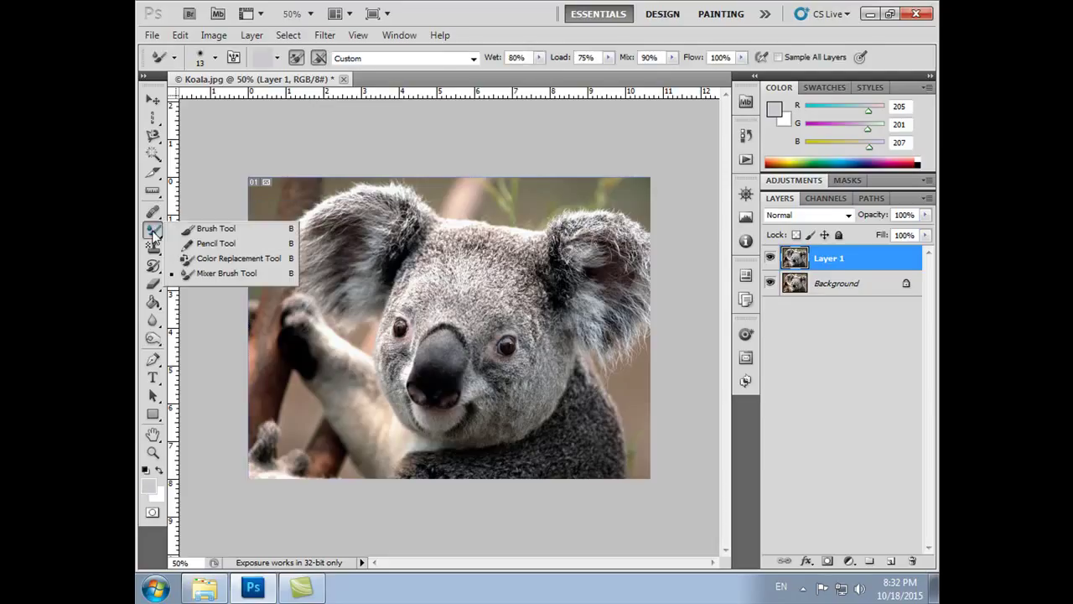
# Switch to the regular Brush and choose the hard round tip at 100% hardness.
pyautogui.click(203, 229)
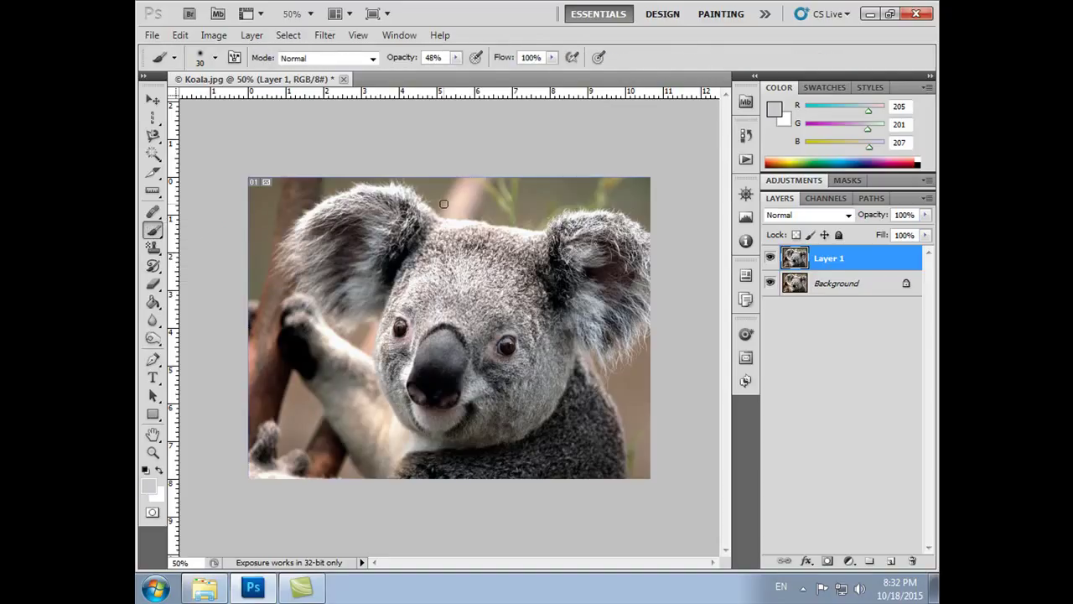
pyautogui.click(215, 58)
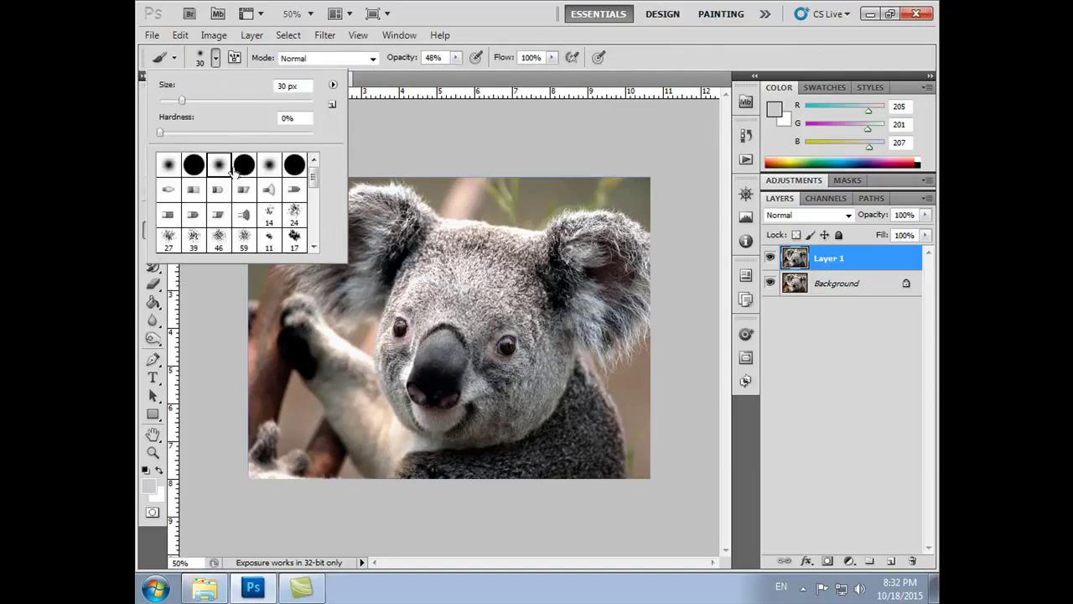
pyautogui.scroll(-3, 315, 186)
pyautogui.scroll(3, 318, 186)
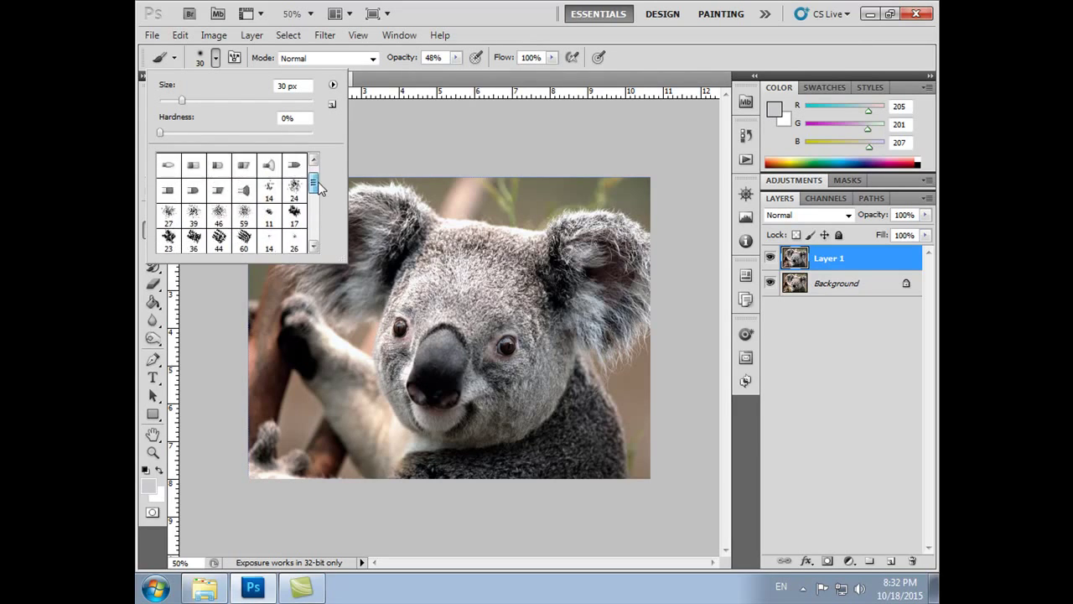
pyautogui.click(193, 166)
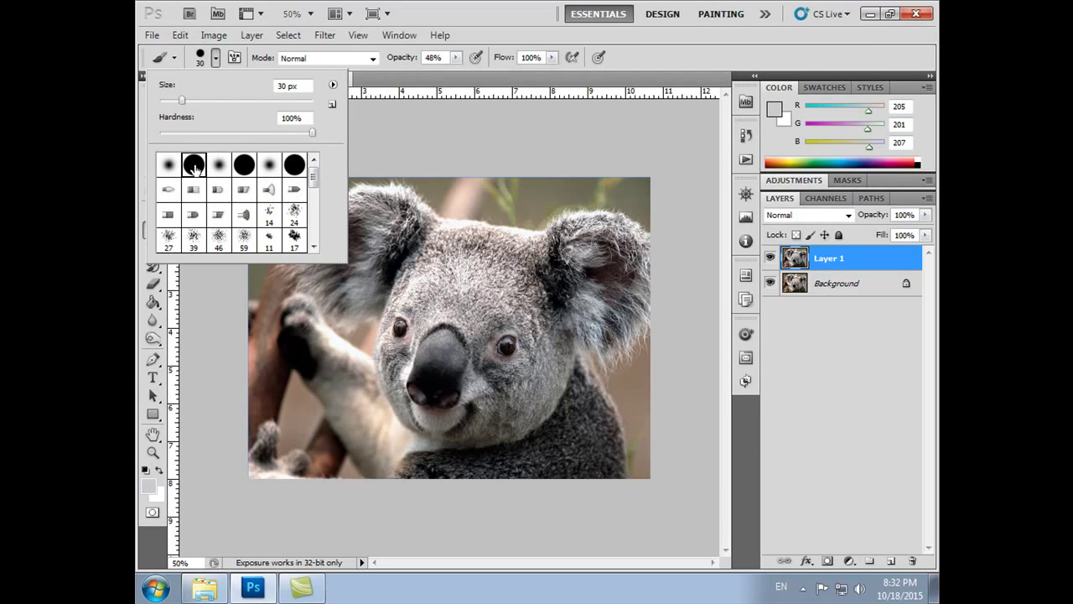
pyautogui.moveTo(189, 98); pyautogui.dragTo(256, 100)
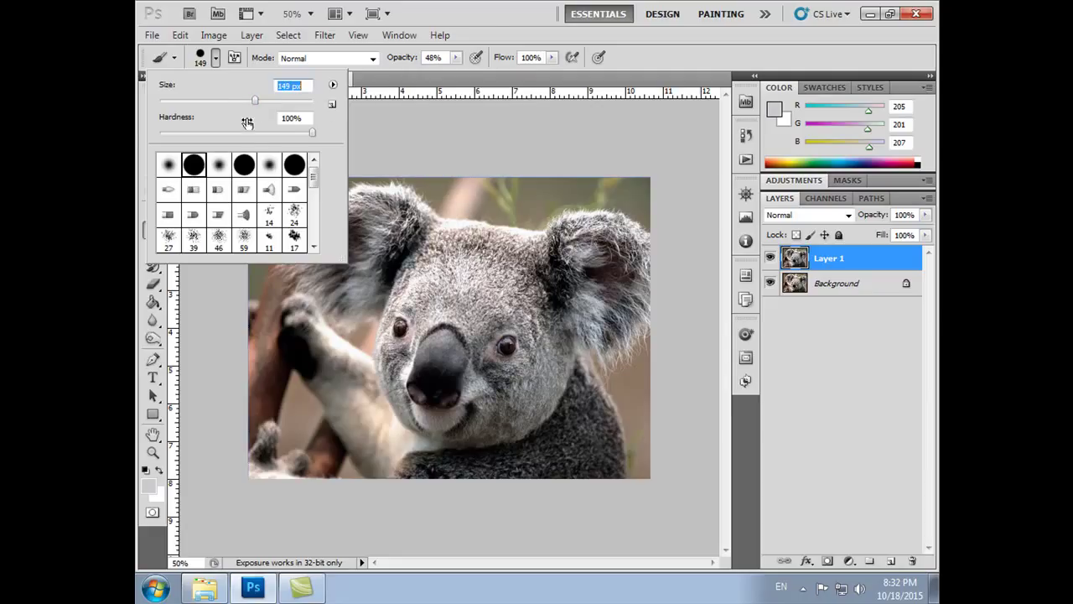
pyautogui.click(474, 17)
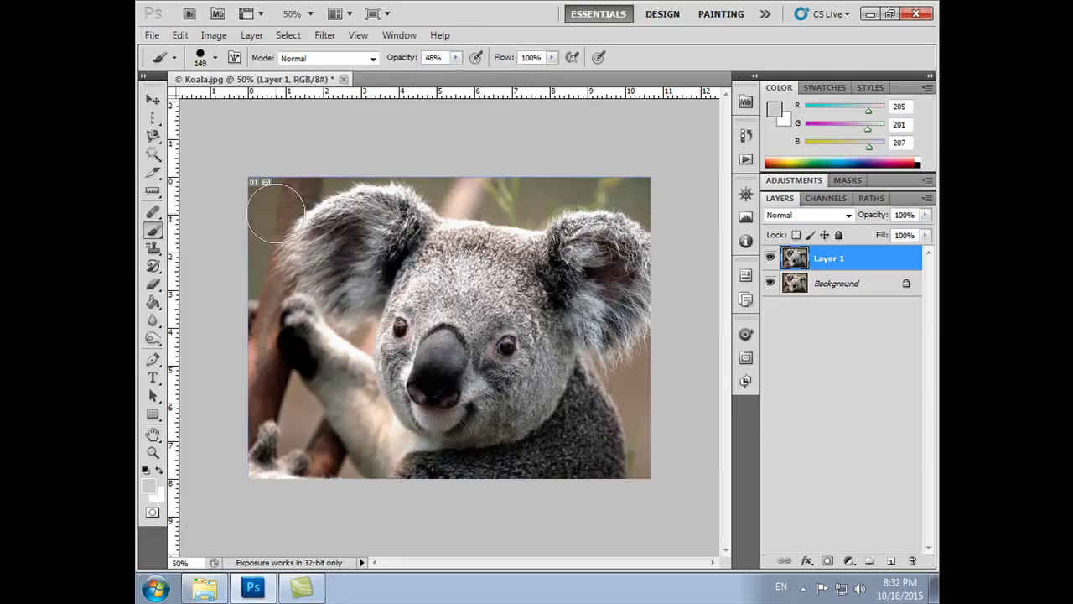
# Resize the brush with the bracket keys, trying sizes from 400 down to 175.
pyautogui.press(']')
pyautogui.press(']')
pyautogui.press(']')
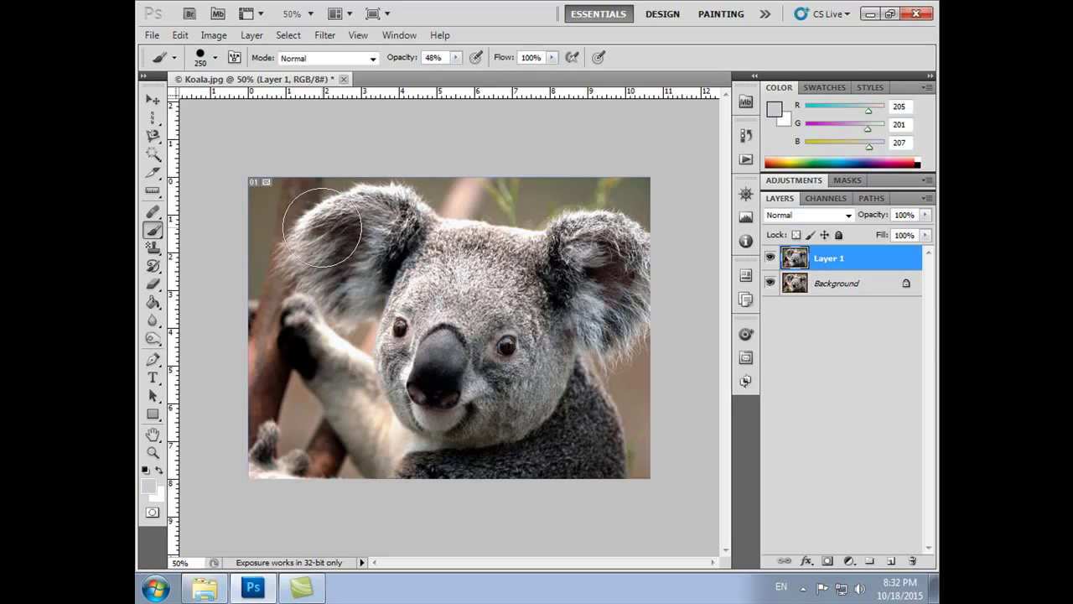
pyautogui.press('[')
pyautogui.press('[')
pyautogui.press('[')
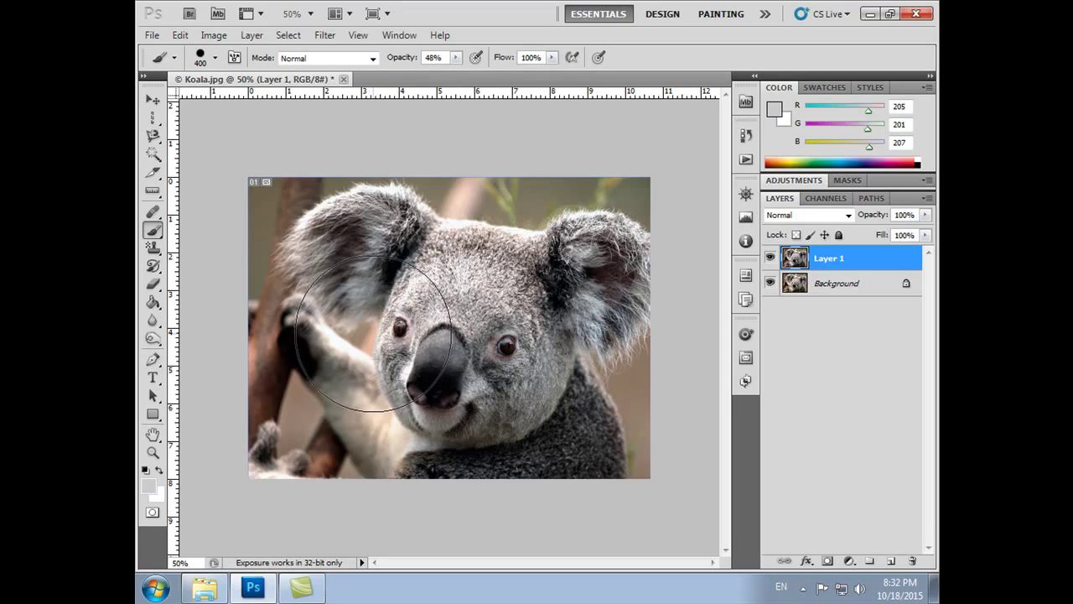
pyautogui.press('[')
pyautogui.press('[')
pyautogui.press('[')
pyautogui.press('[')
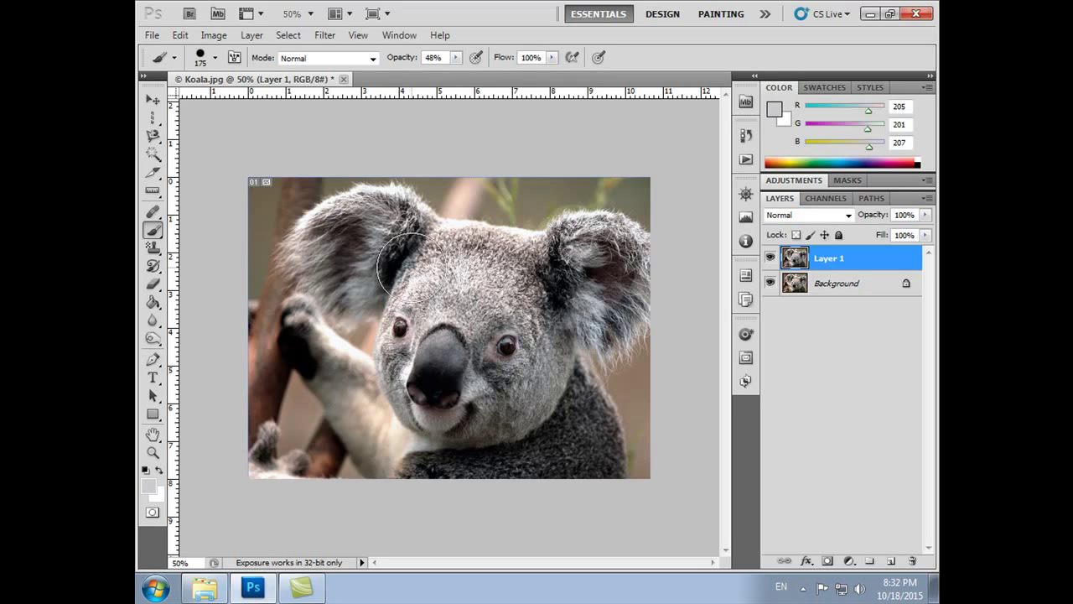
pyautogui.press(']')
pyautogui.press(']')
pyautogui.press(']')
pyautogui.press('[')
pyautogui.press('[')
pyautogui.press('[')
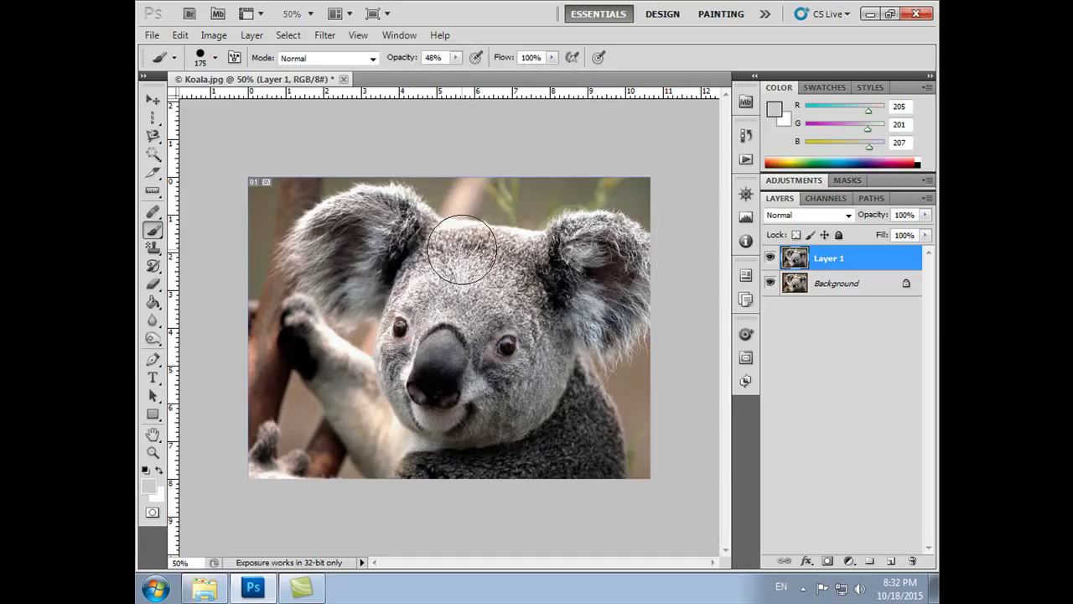
pyautogui.press('[')
pyautogui.press('[')
pyautogui.press('[')
pyautogui.press('[')
pyautogui.press('[')
pyautogui.press('[')
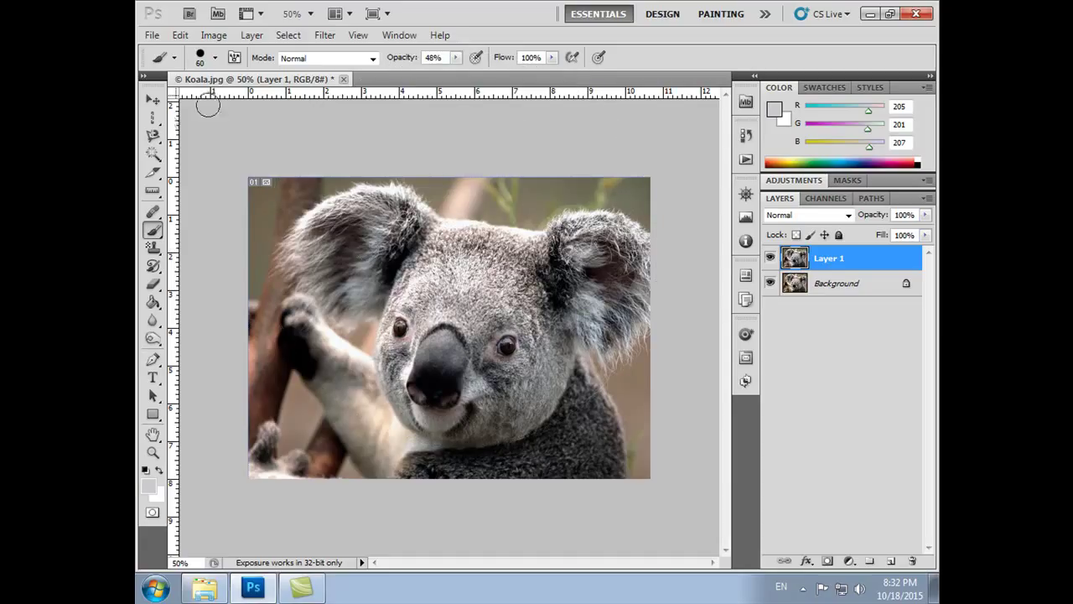
pyautogui.click(215, 59)
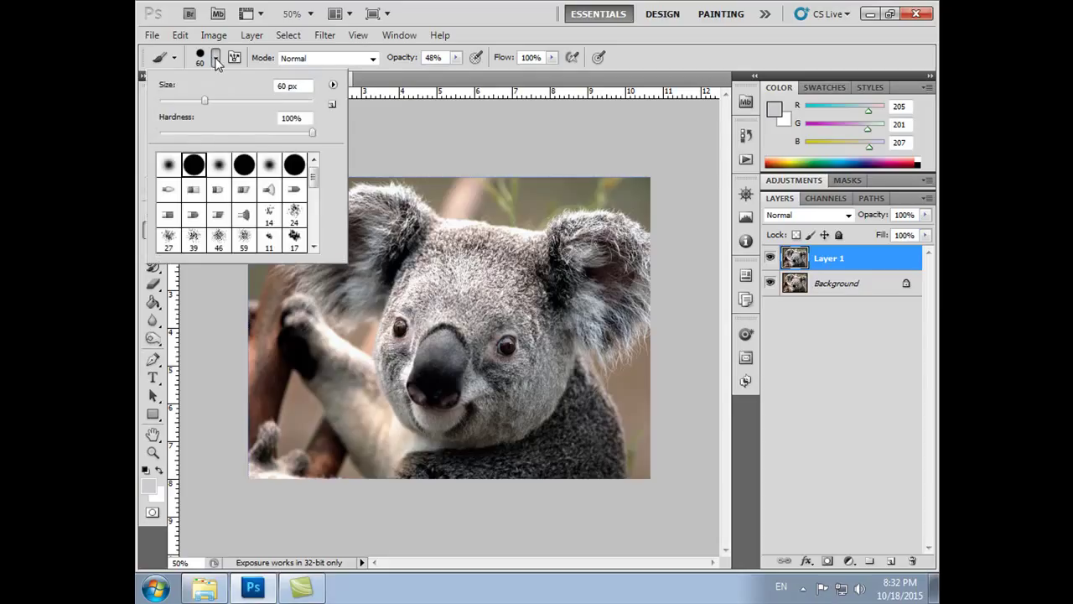
# From the Tool Preset picker's options menu, start Load Tool Presets… and cancel it.
pyautogui.click(177, 60)
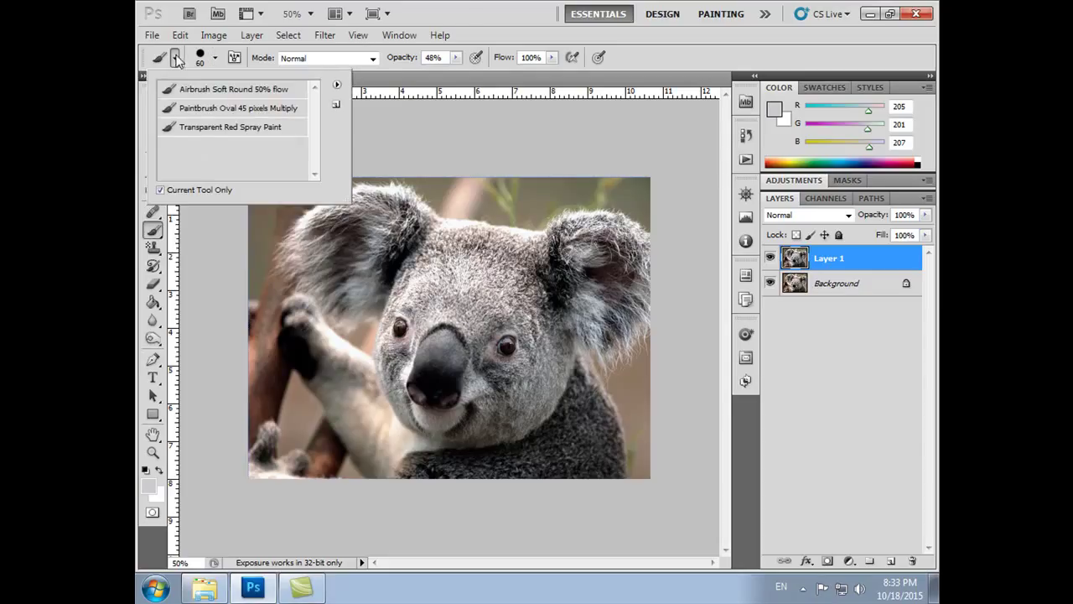
pyautogui.click(465, 11)
pyautogui.click(176, 59)
pyautogui.click(336, 85)
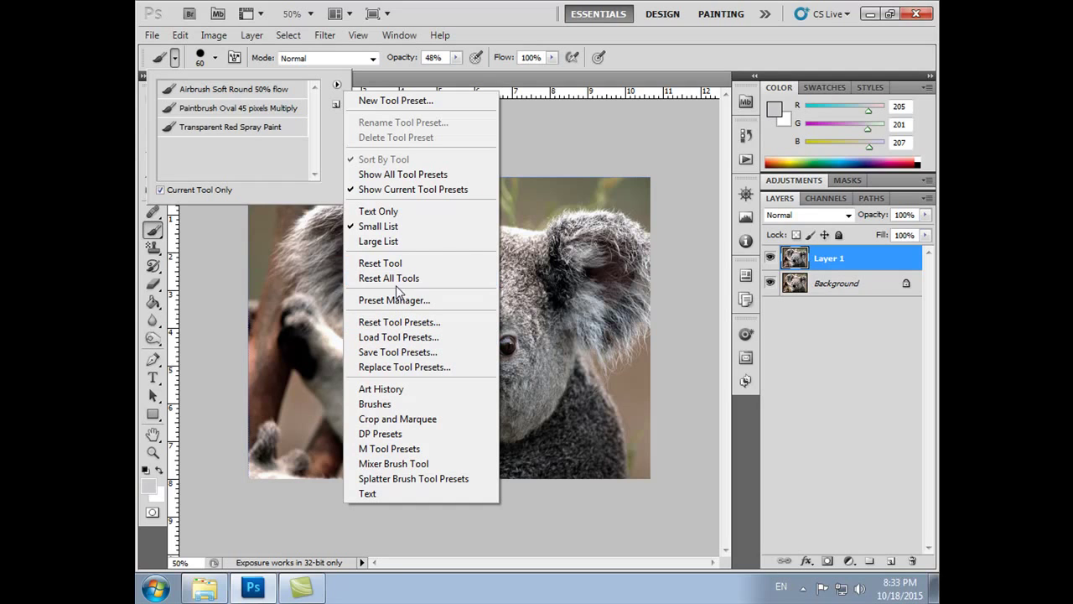
pyautogui.click(406, 339)
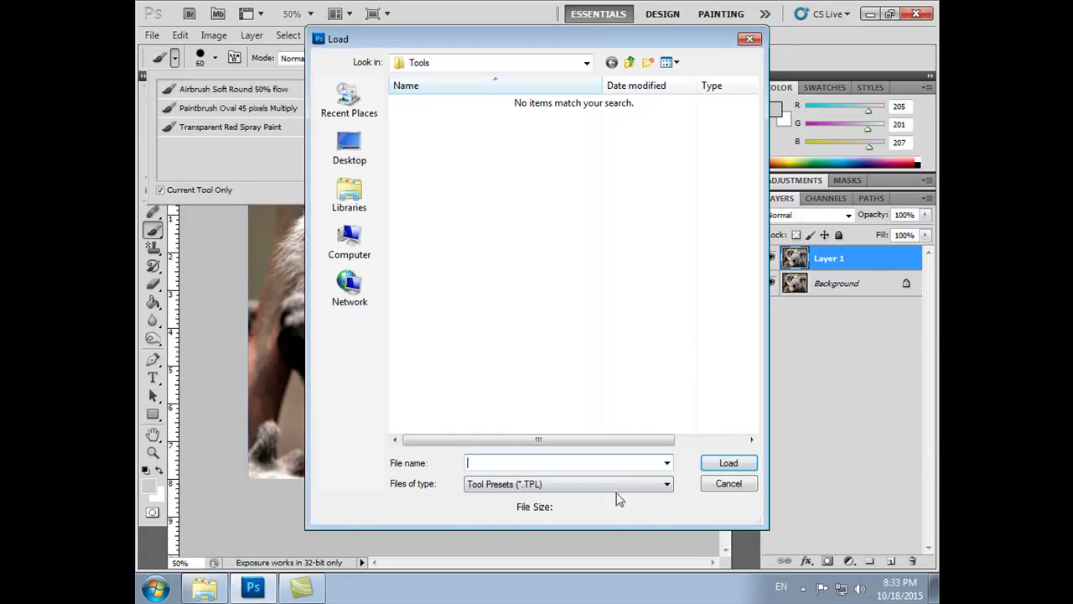
pyautogui.click(726, 487)
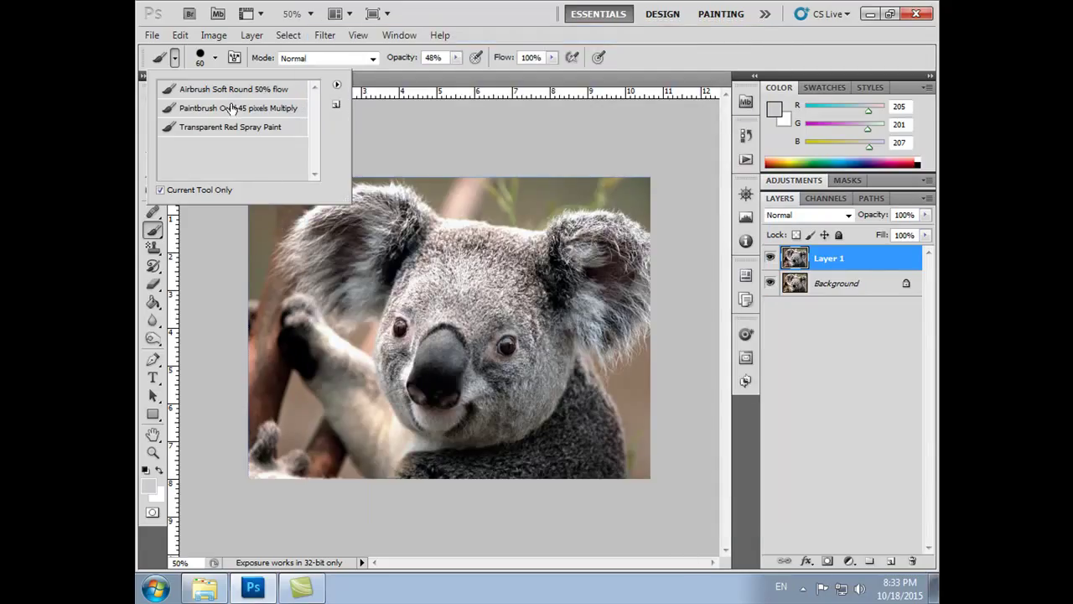
pyautogui.click(336, 87)
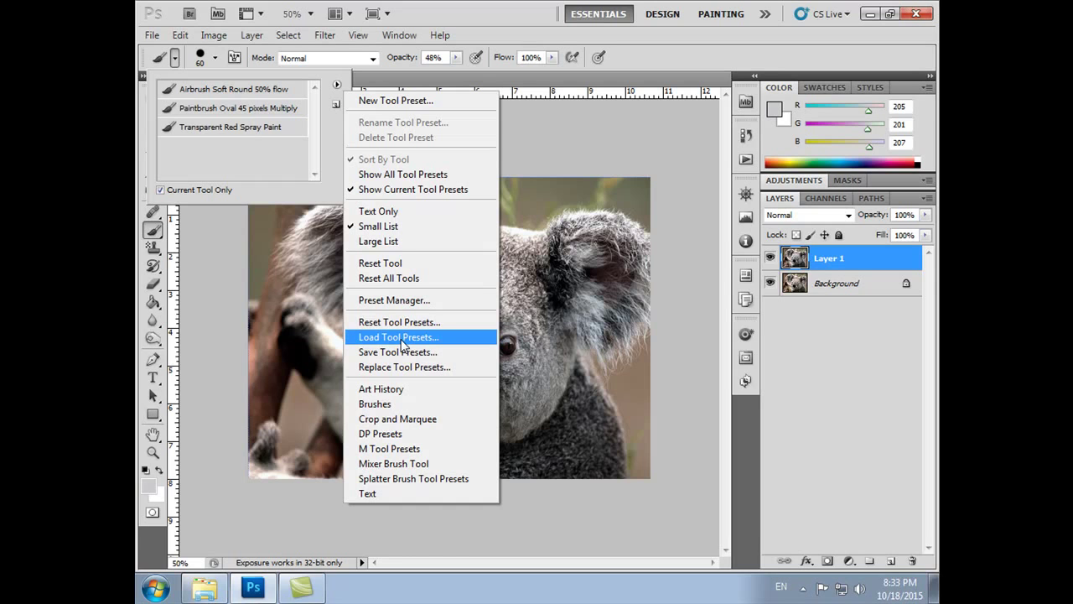
pyautogui.click(454, 26)
pyautogui.click(215, 57)
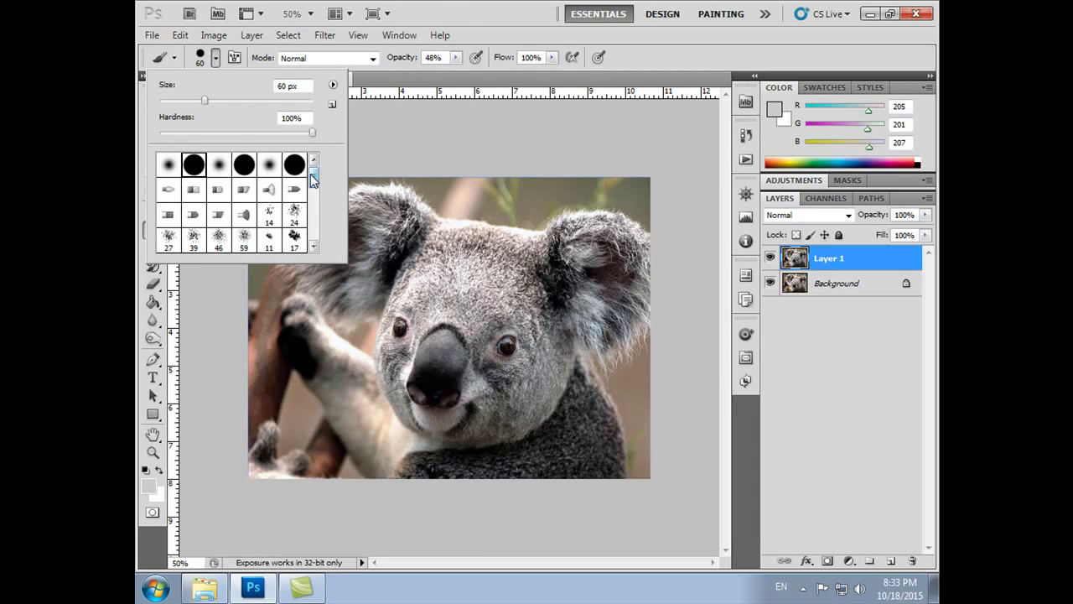
# Pick the scattered brush tip 60 and paint grey strokes over the koala's left ear.
pyautogui.moveTo(313, 179); pyautogui.dragTo(313, 196)
pyautogui.click(244, 190)
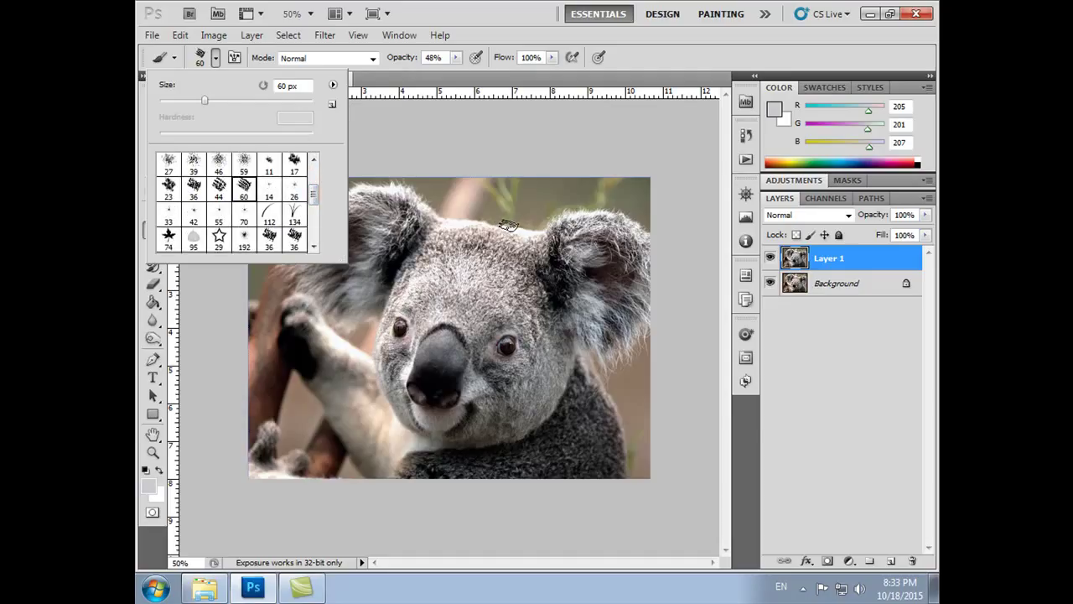
pyautogui.click(480, 23)
pyautogui.moveTo(436, 260)
pyautogui.mouseDown()
pyautogui.moveTo(368, 211)
pyautogui.moveTo(285, 310)
pyautogui.mouseUp()
# Raise brush opacity to 100%, scribble over the right ear, then undo all strokes.
pyautogui.click(457, 58)
pyautogui.moveTo(457, 67); pyautogui.dragTo(497, 72)
pyautogui.moveTo(553, 225)
pyautogui.mouseDown()
pyautogui.moveTo(595, 245)
pyautogui.moveTo(431, 377)
pyautogui.moveTo(519, 252)
pyautogui.moveTo(491, 311)
pyautogui.mouseUp()
pyautogui.hotkey('ctrl', 'alt', 'z')
pyautogui.hotkey('ctrl', 'alt', 'z')
pyautogui.hotkey('ctrl', 'alt', 'z')
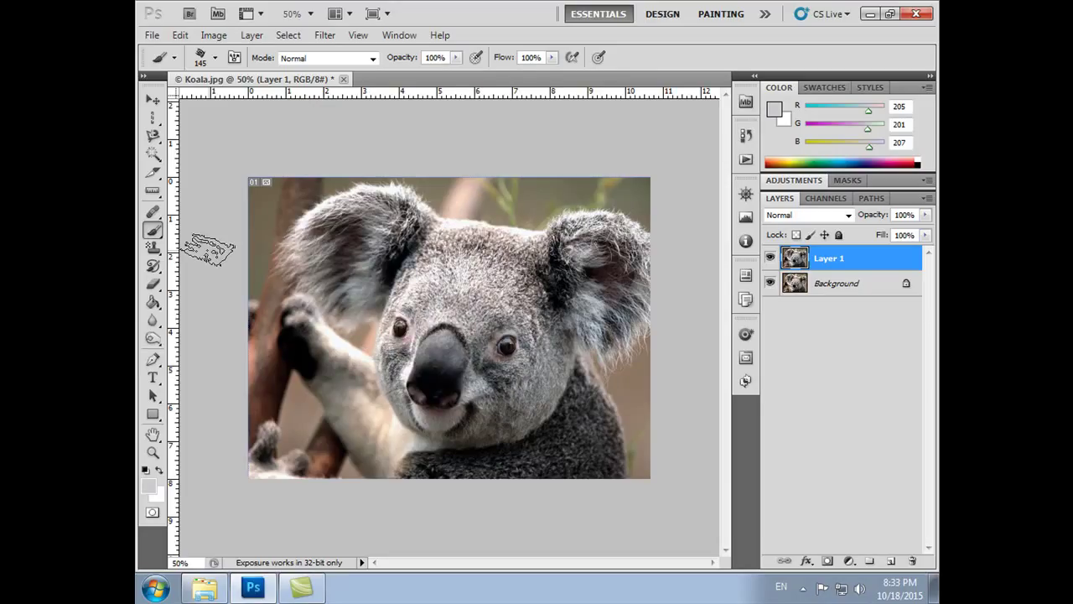
# Switch to the Pencil tool, then to the history brush tools.
pyautogui.rightClick(153, 230)
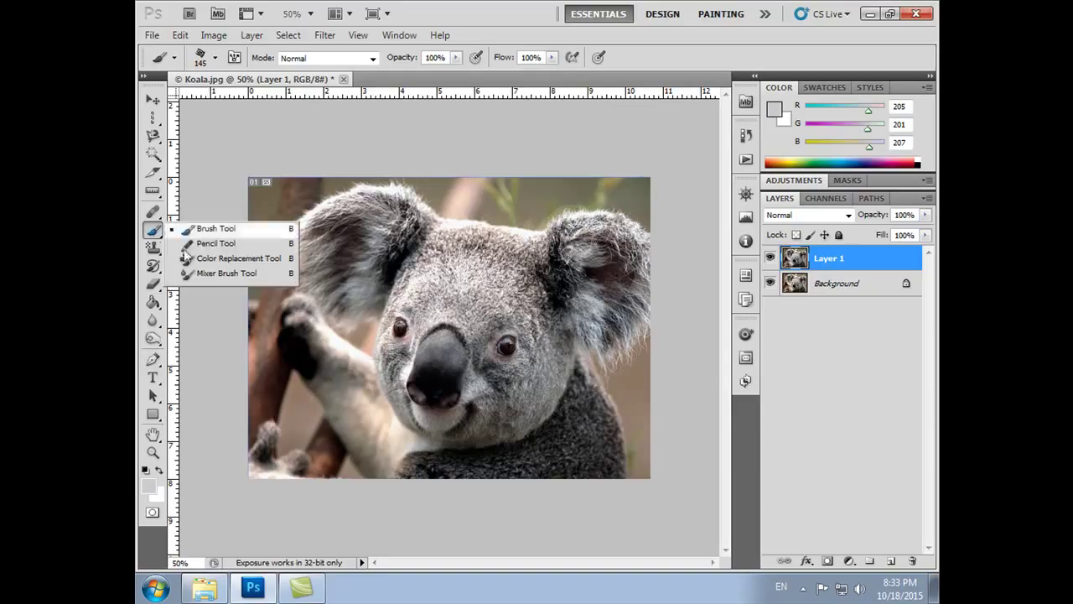
pyautogui.click(206, 243)
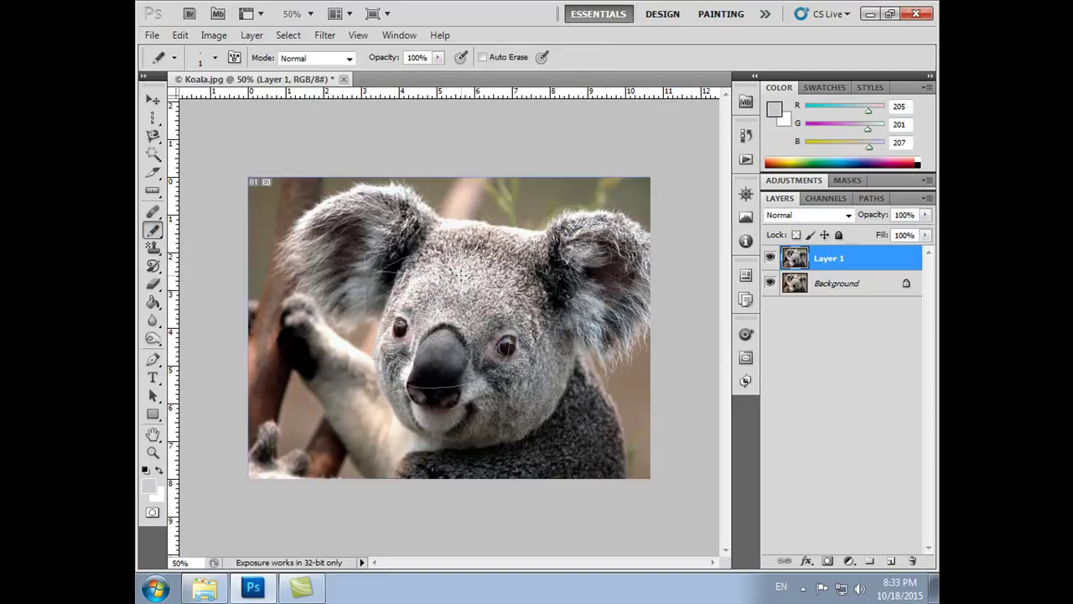
pyautogui.rightClick(153, 230)
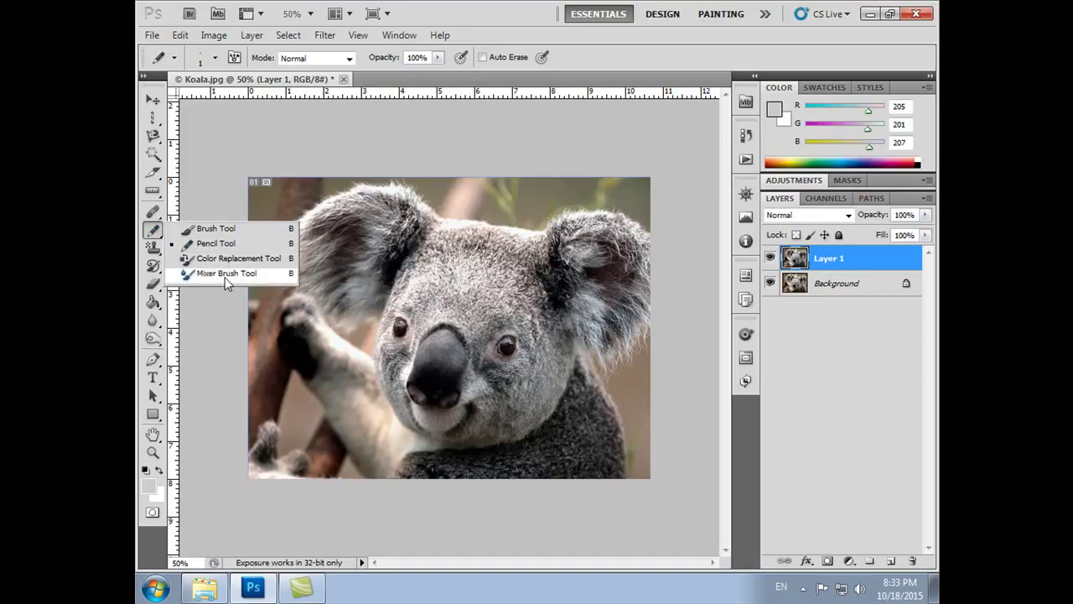
pyautogui.click(155, 271)
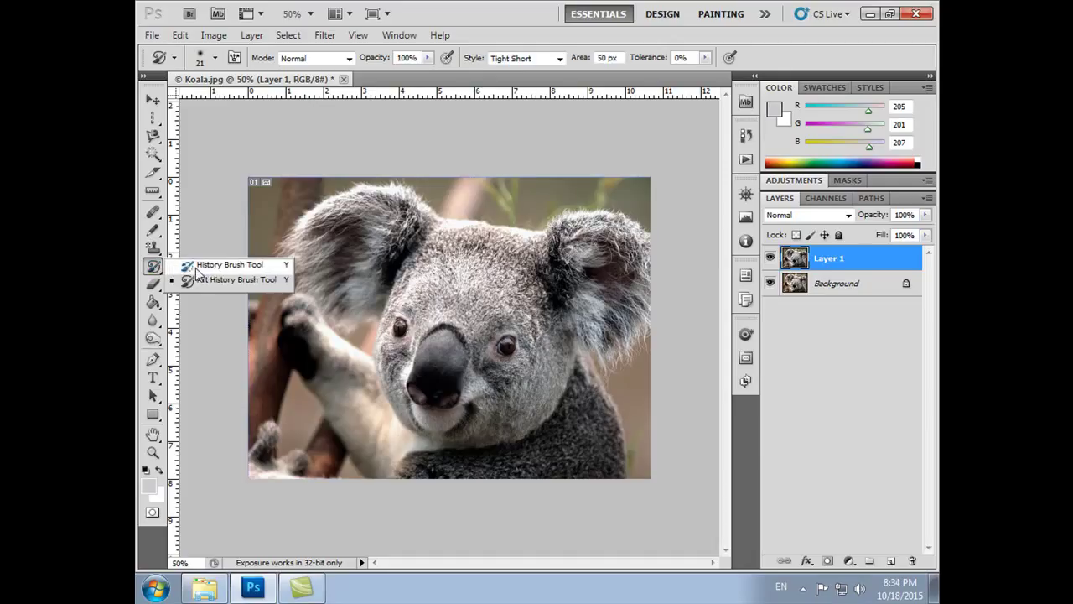
# Select the History Brush and set its size to 168 px.
pyautogui.click(195, 266)
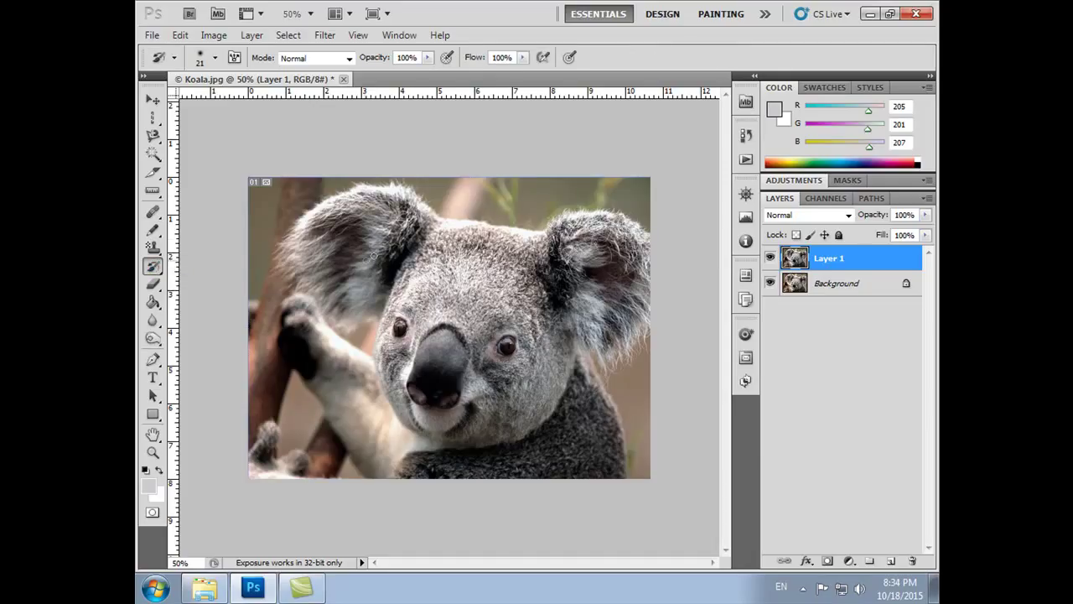
pyautogui.click(214, 58)
pyautogui.moveTo(257, 109); pyautogui.dragTo(268, 107)
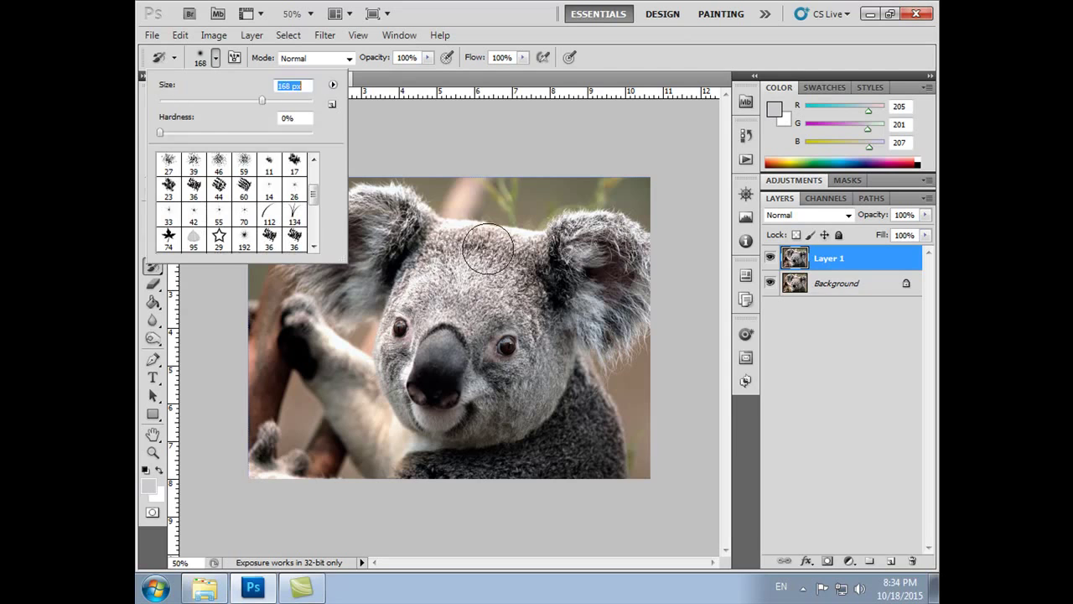
pyautogui.click(487, 248)
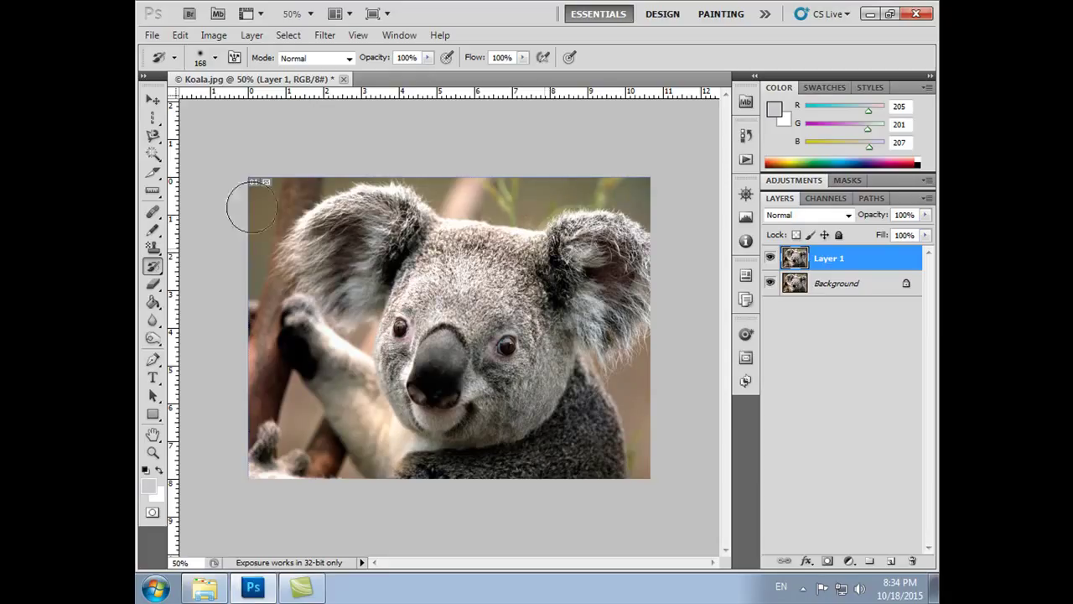
# Smear painterly Art History Brush strokes over the left ear, then undo them.
pyautogui.rightClick(152, 266)
pyautogui.click(209, 279)
pyautogui.moveTo(402, 251)
pyautogui.mouseDown()
pyautogui.moveTo(370, 206)
pyautogui.moveTo(449, 263)
pyautogui.moveTo(418, 335)
pyautogui.mouseUp()
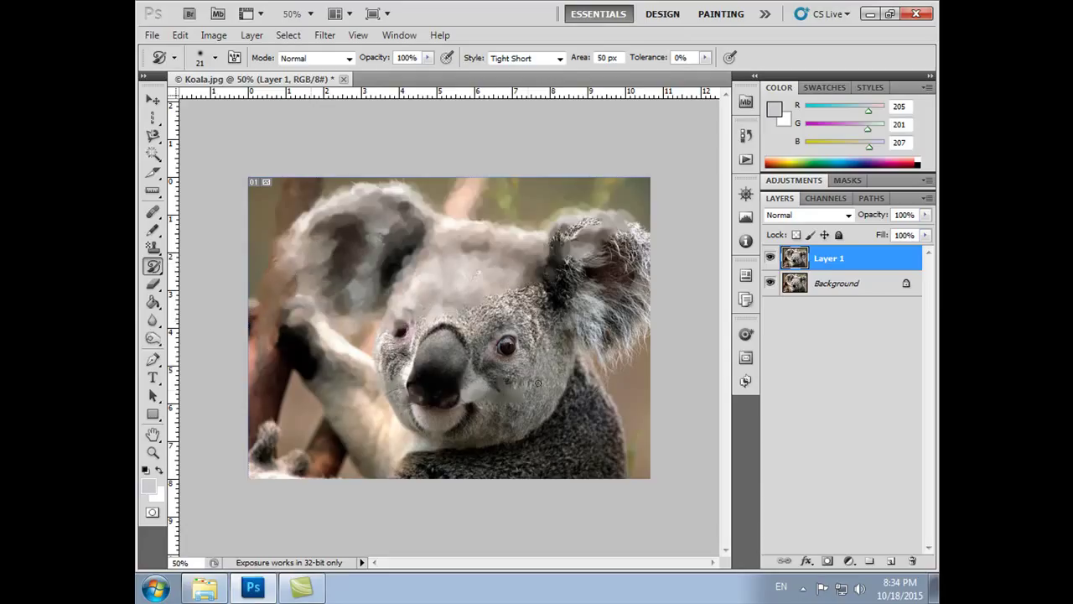
pyautogui.hotkey('ctrl', 'z')
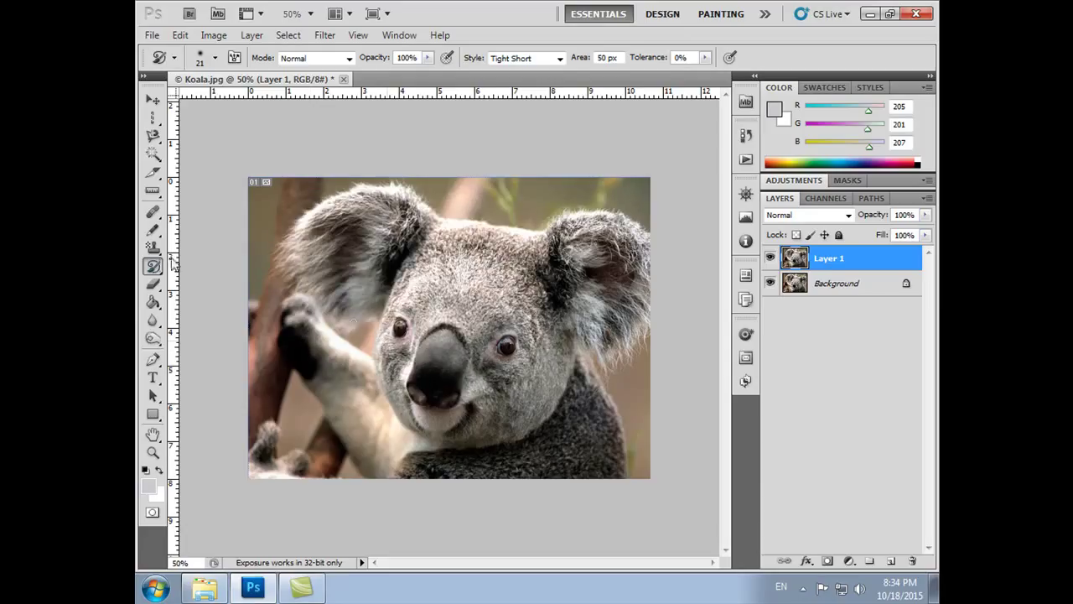
pyautogui.click(154, 285)
# Toggle the Background layer's visibility to compare the erased areas.
pyautogui.rightClick(162, 288)
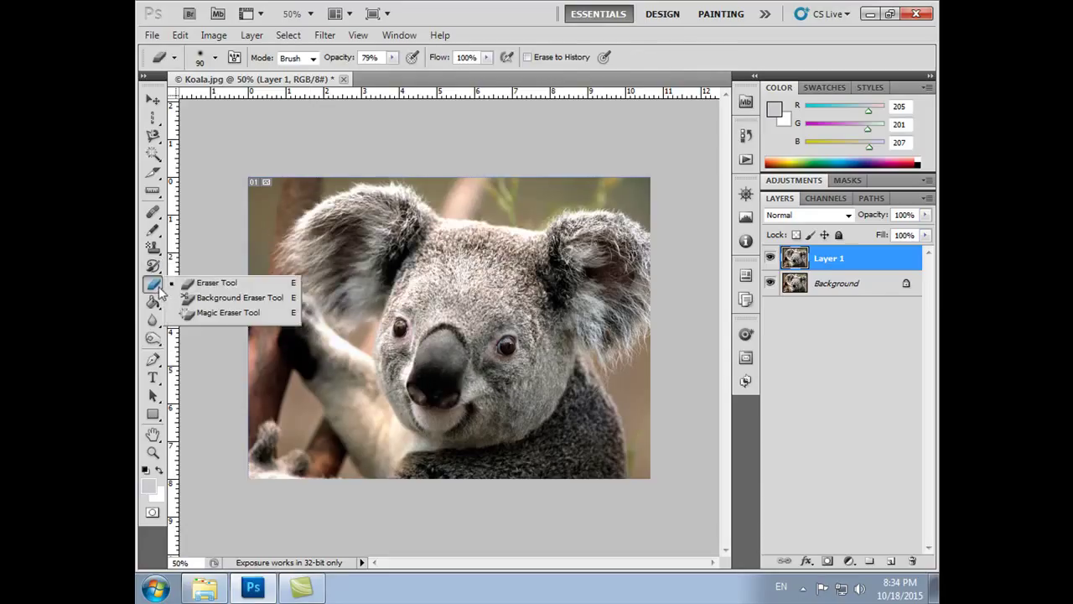
pyautogui.click(452, 189)
pyautogui.click(771, 283)
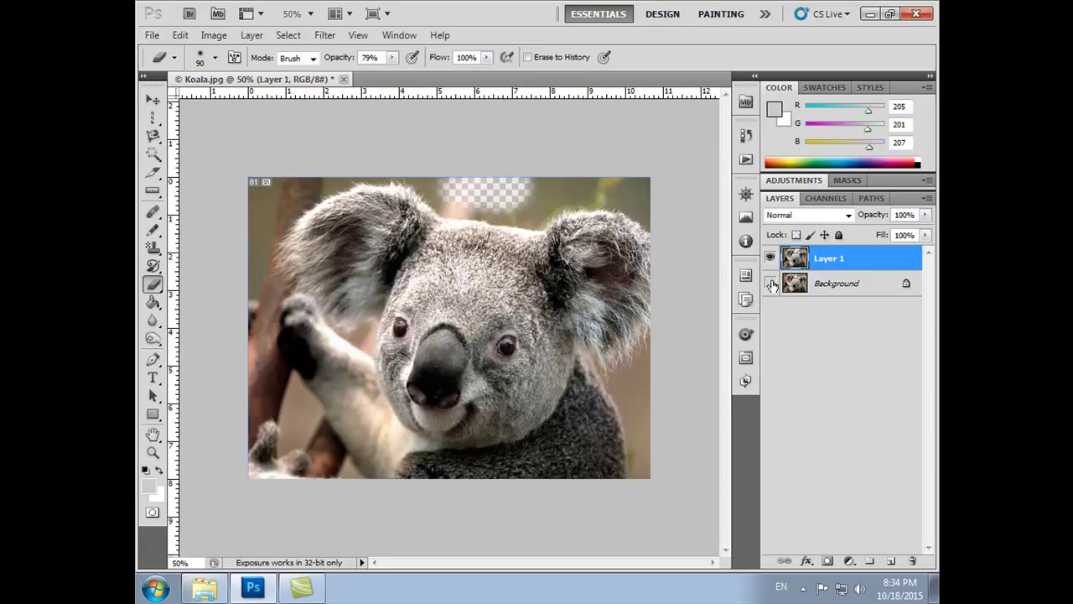
pyautogui.click(770, 283)
pyautogui.click(770, 283)
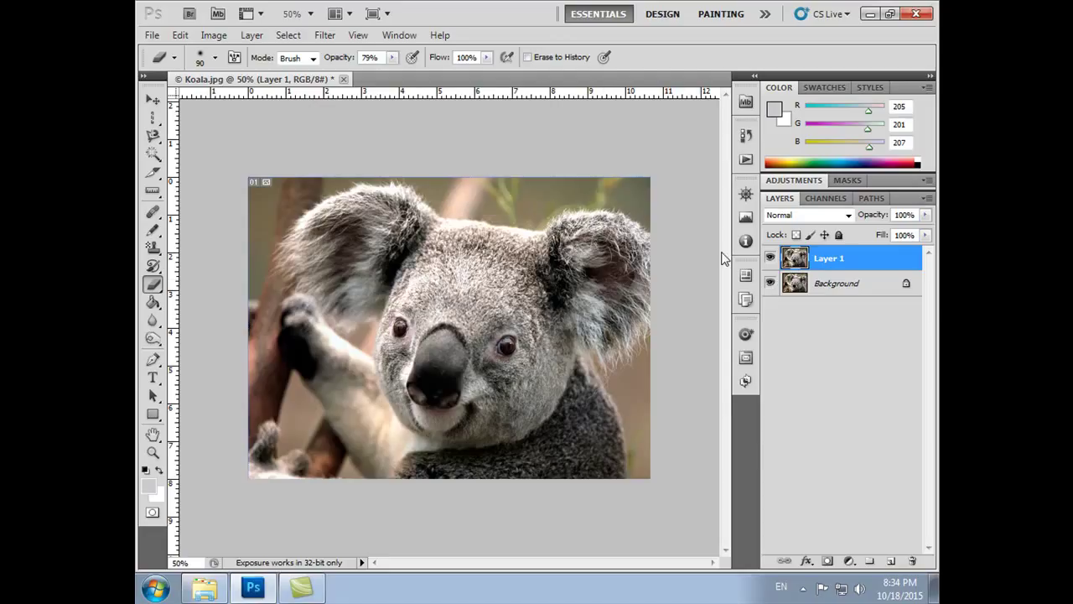
# Magic-erase the top-right, top-middle and left background areas, then reshow the Background layer.
pyautogui.click(155, 286)
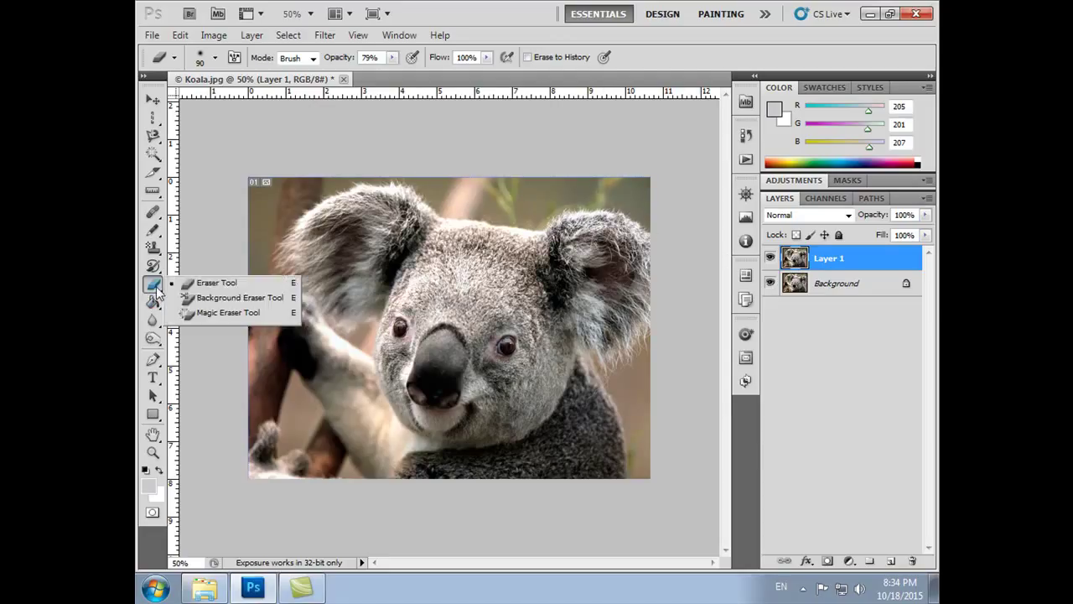
pyautogui.click(214, 315)
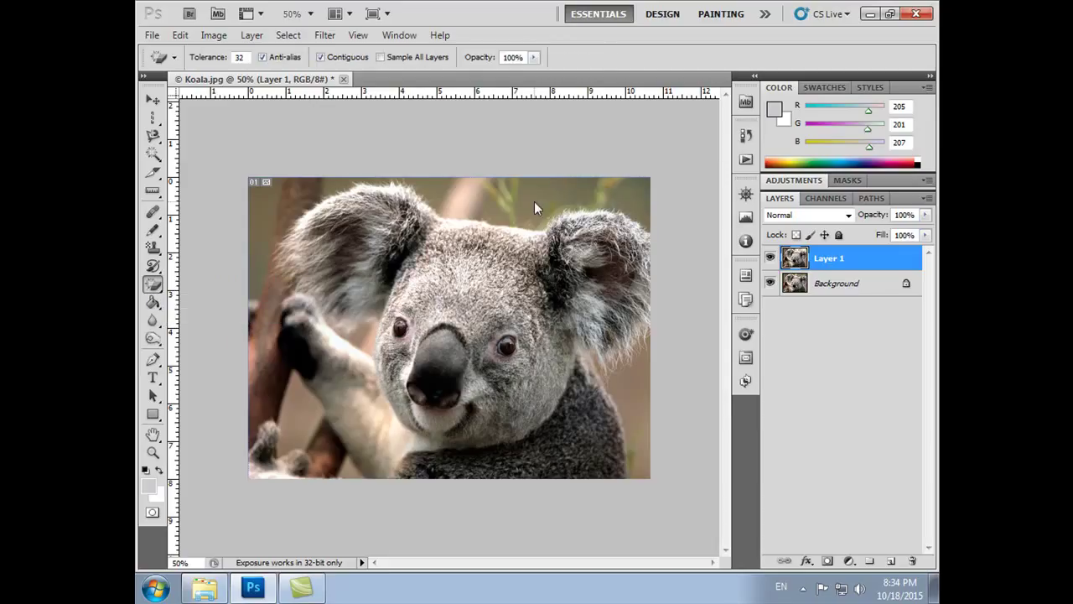
pyautogui.click(505, 199)
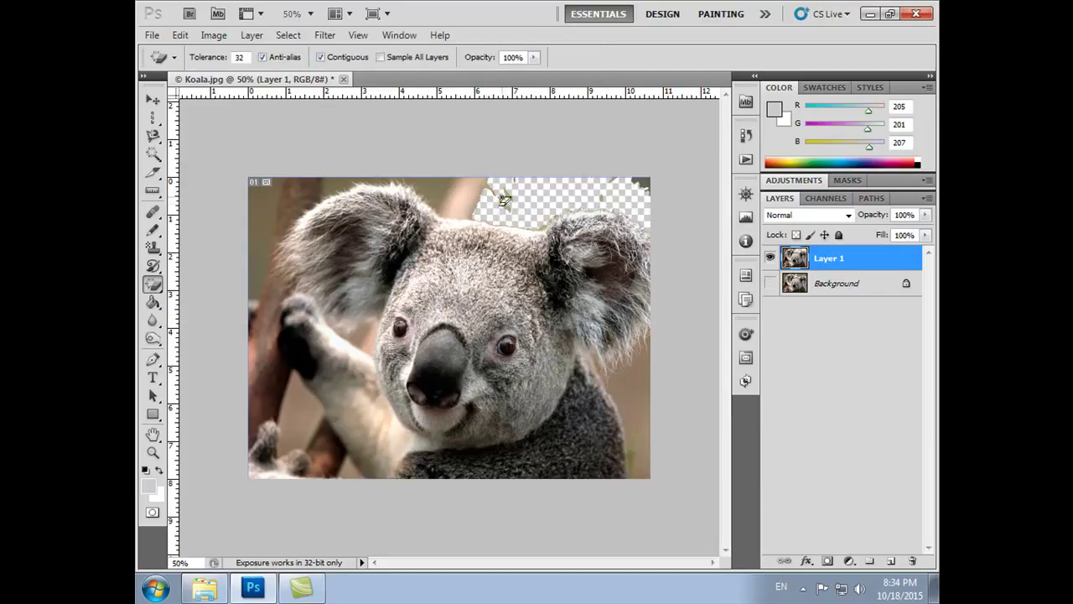
pyautogui.click(392, 189)
pyautogui.click(273, 206)
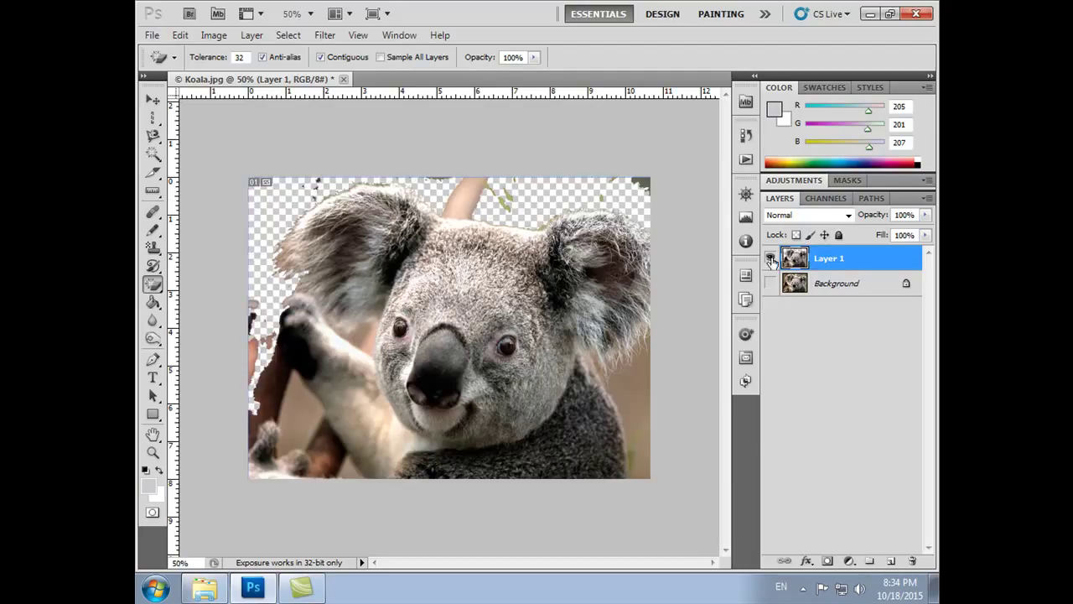
pyautogui.click(770, 283)
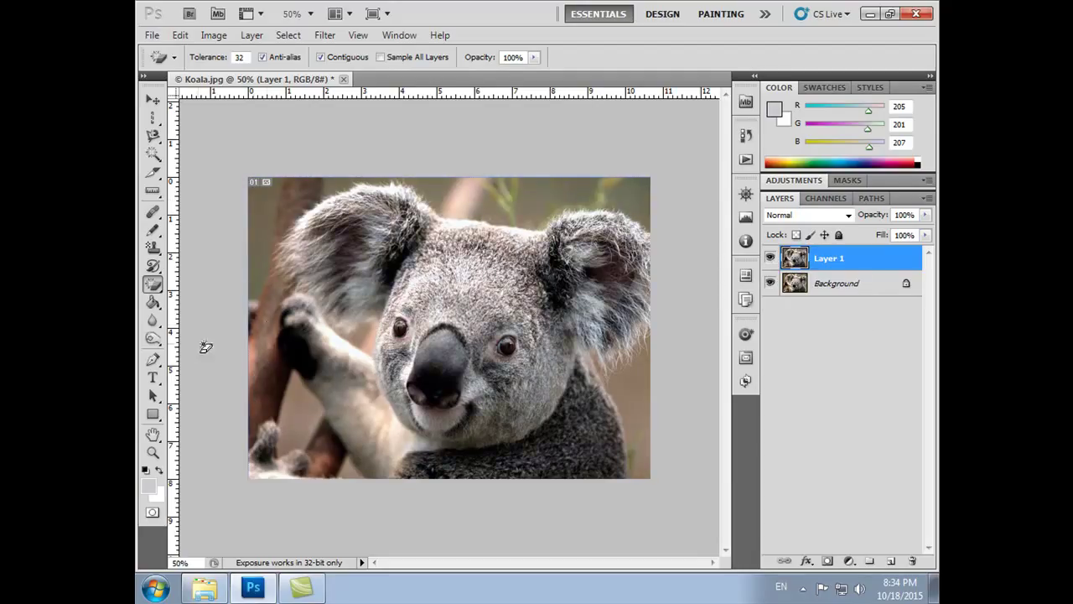
# Set a purple foreground, Paint Bucket-fill two background areas, then undo both fills.
pyautogui.moveTo(153, 302); pyautogui.dragTo(205, 319)
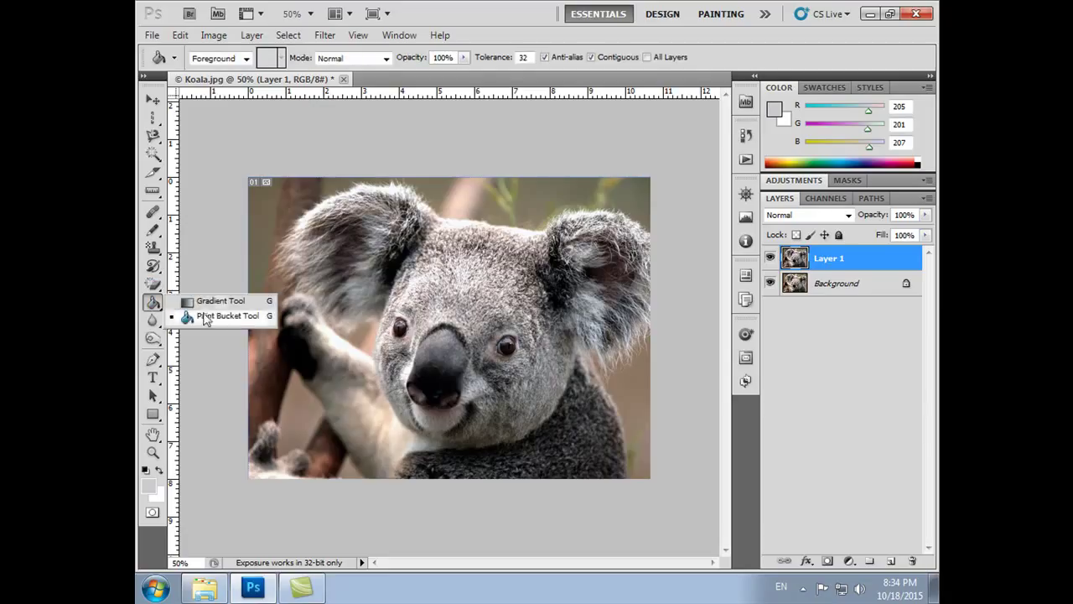
pyautogui.click(470, 196)
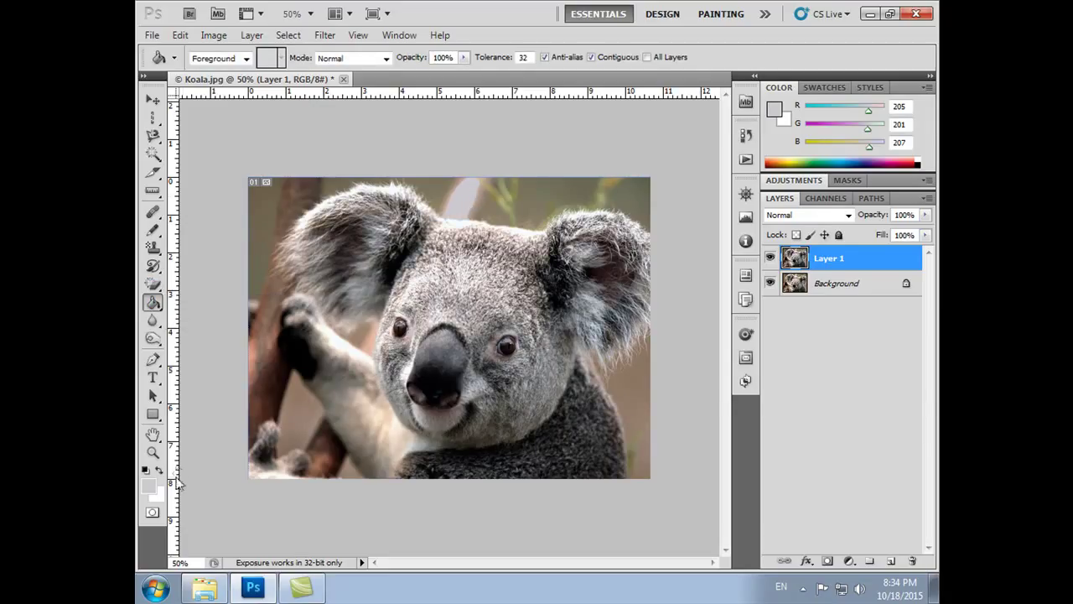
pyautogui.click(148, 484)
pyautogui.click(730, 185)
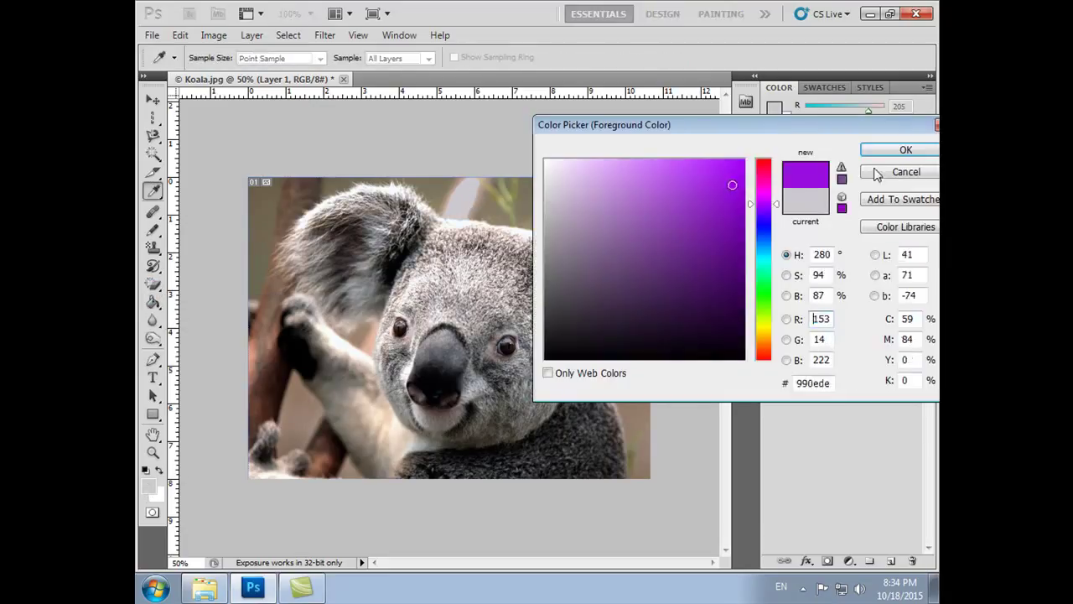
pyautogui.click(902, 148)
pyautogui.click(272, 206)
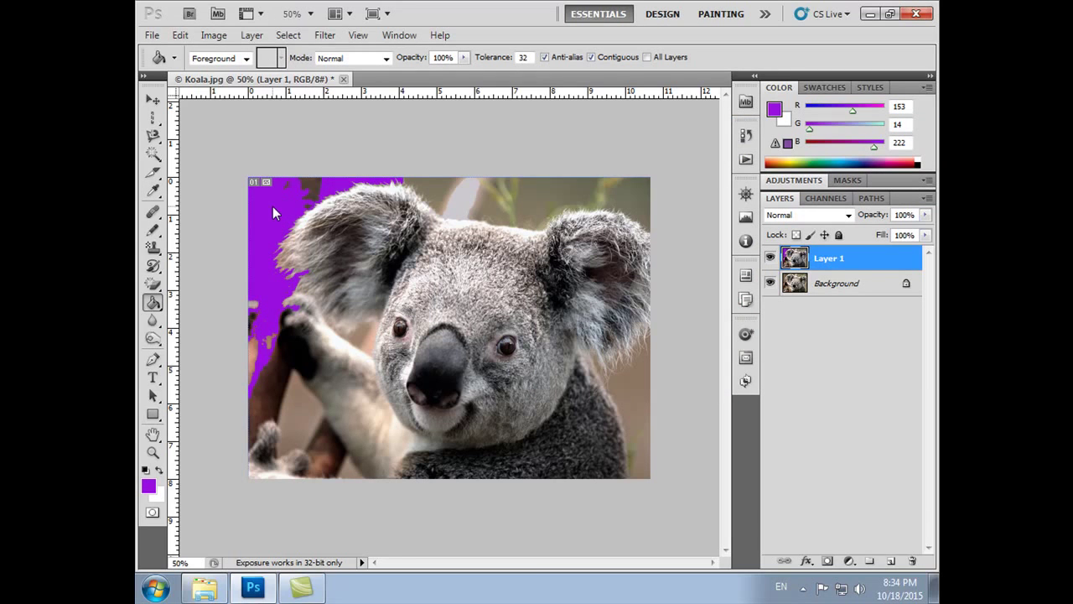
pyautogui.click(518, 200)
pyautogui.hotkey('ctrl', 'alt', 'z')
pyautogui.hotkey('ctrl', 'alt', 'z')
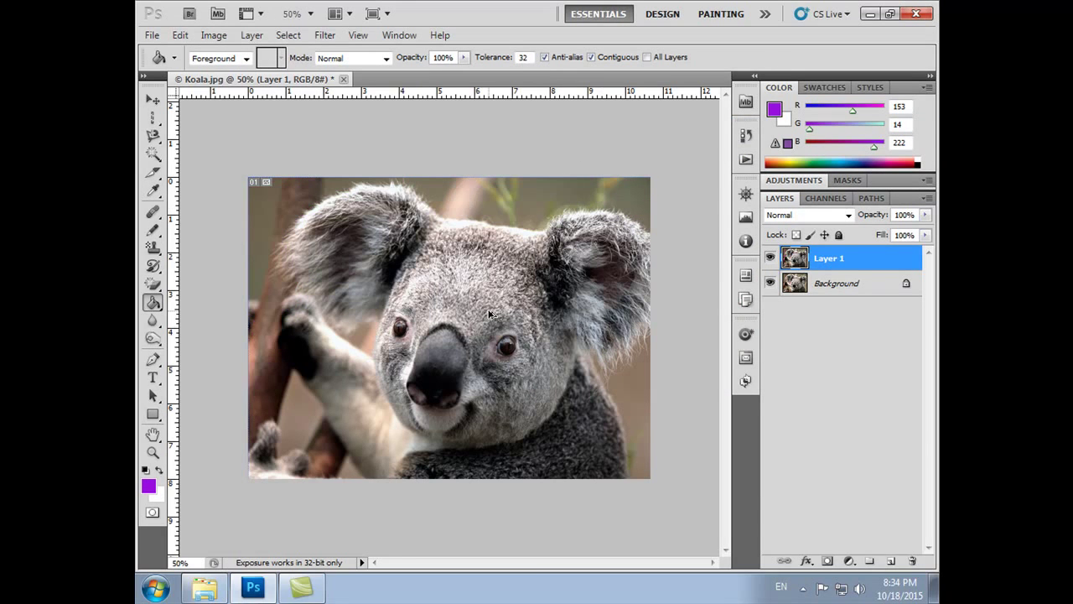
# Choose the Gradient Tool with the Copper preset and try two radial gradients, undoing each.
pyautogui.rightClick(153, 302)
pyautogui.click(210, 300)
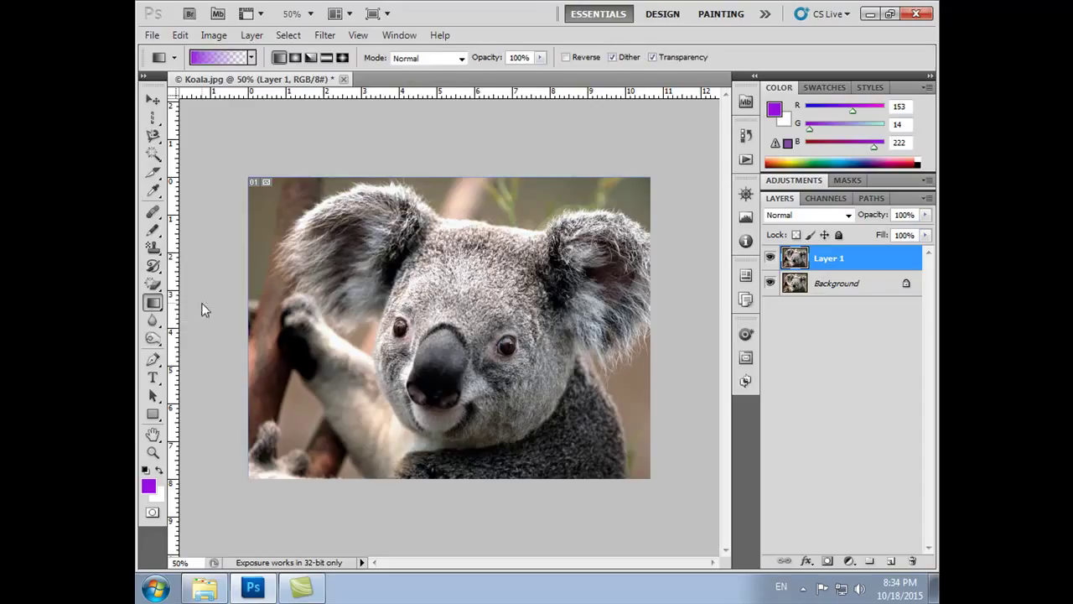
pyautogui.click(251, 58)
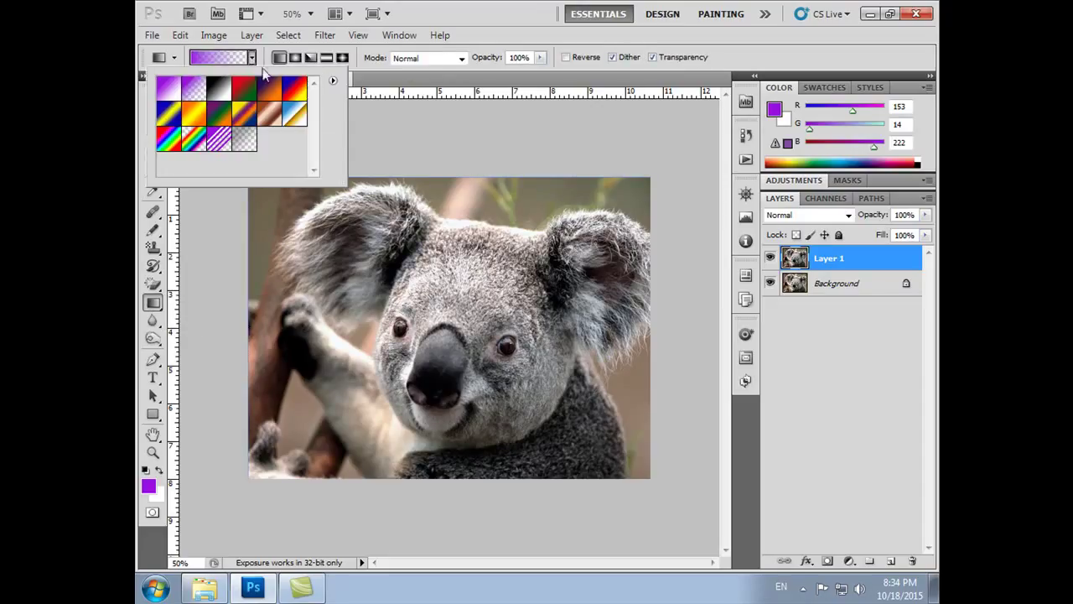
pyautogui.click(273, 117)
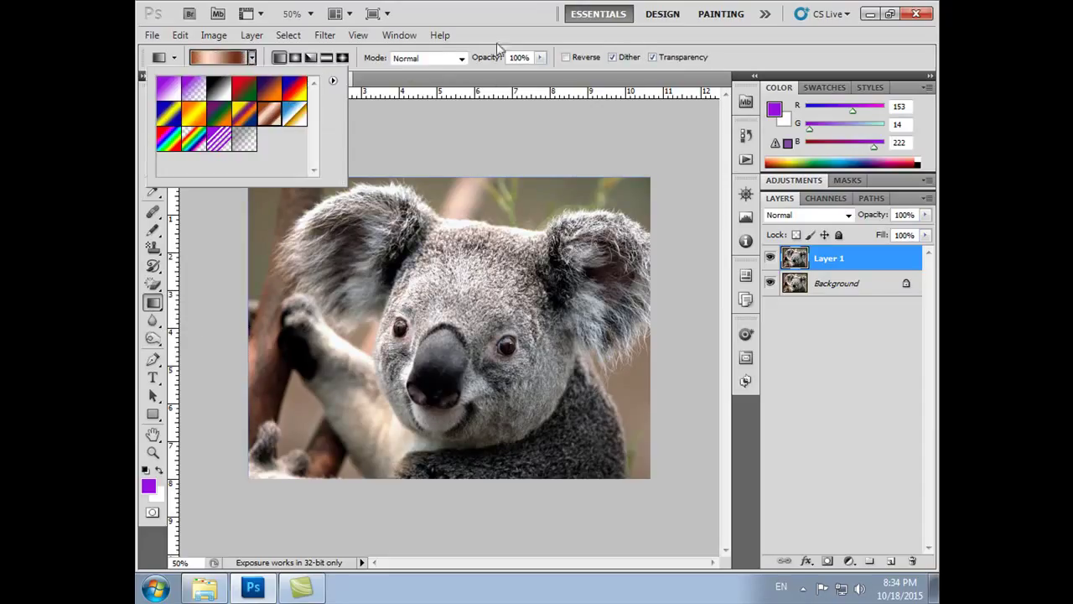
pyautogui.click(293, 59)
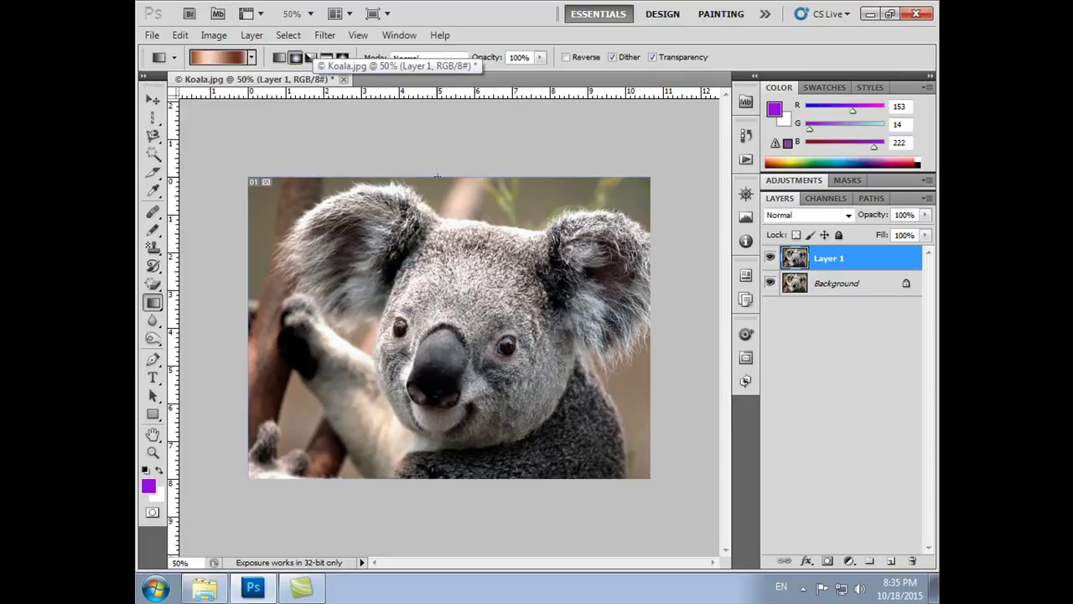
pyautogui.moveTo(437, 177); pyautogui.dragTo(441, 479)
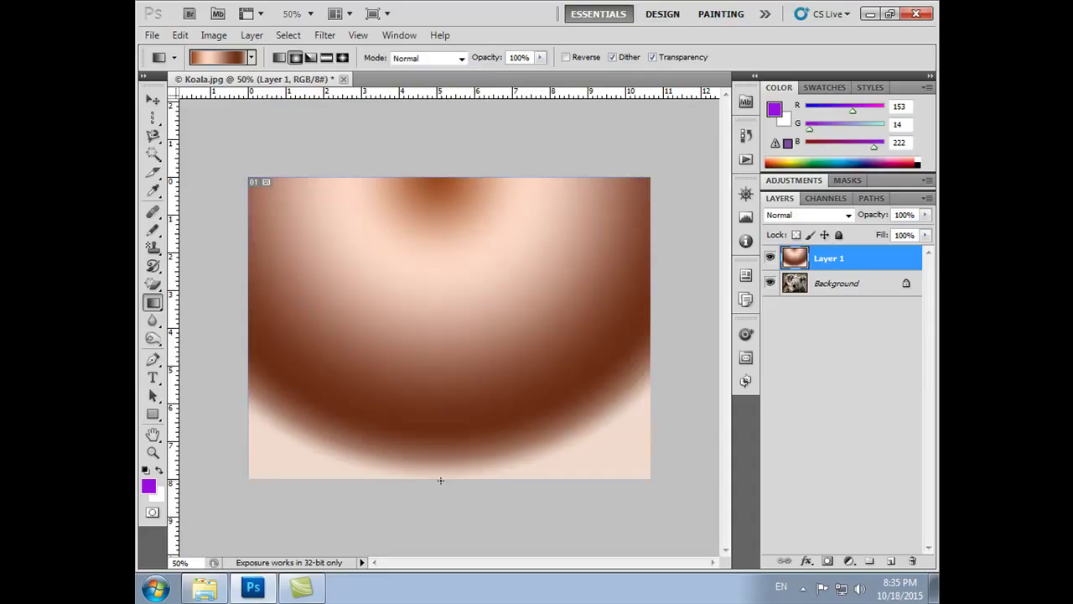
pyautogui.hotkey('ctrl', 'z')
pyautogui.moveTo(450, 316); pyautogui.dragTo(447, 486)
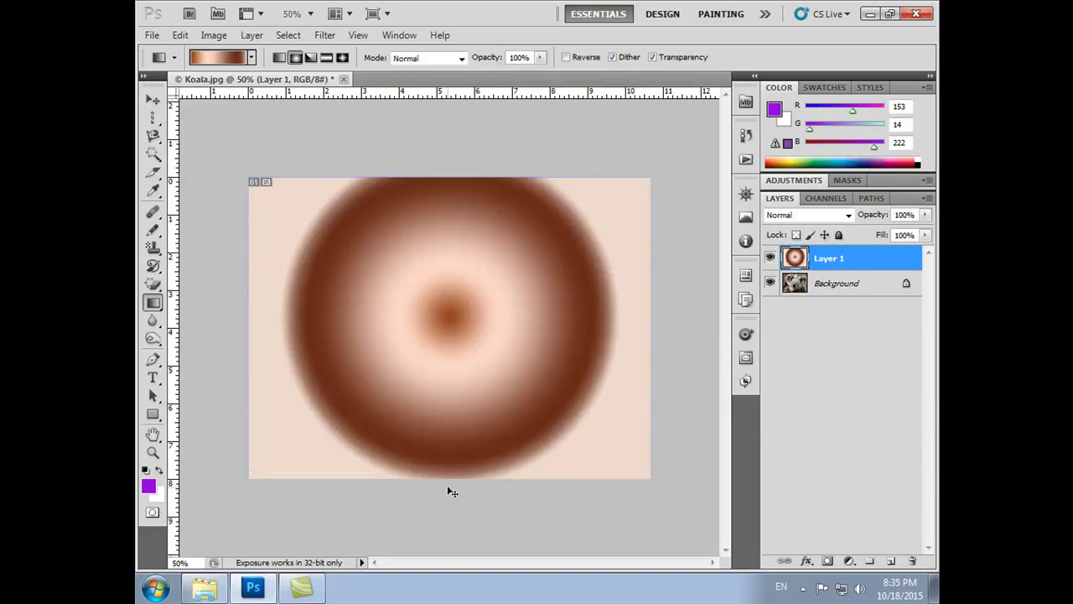
pyautogui.hotkey('ctrl', 'z')
# Try vertical and horizontal reflected copper gradients, undoing each.
pyautogui.click(327, 57)
pyautogui.moveTo(444, 164); pyautogui.dragTo(431, 503)
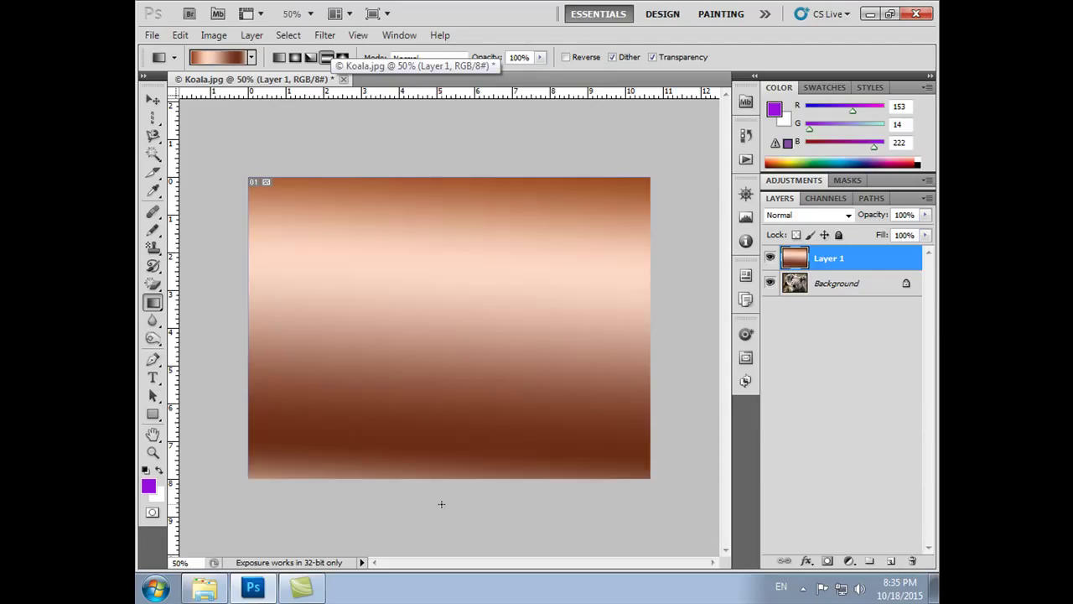
pyautogui.hotkey('ctrl', 'z')
pyautogui.moveTo(204, 340); pyautogui.dragTo(627, 342)
pyautogui.hotkey('ctrl', 'z')
# Try two diamond copper gradients across Layer 1, undoing each.
pyautogui.click(342, 57)
pyautogui.moveTo(230, 334); pyautogui.dragTo(590, 340)
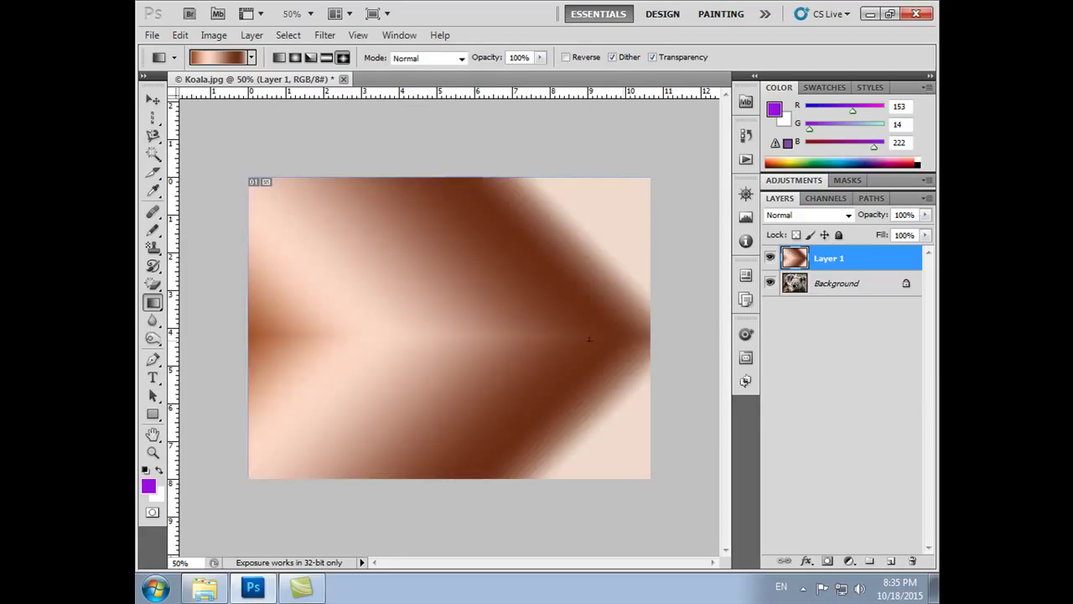
pyautogui.hotkey('ctrl', 'z')
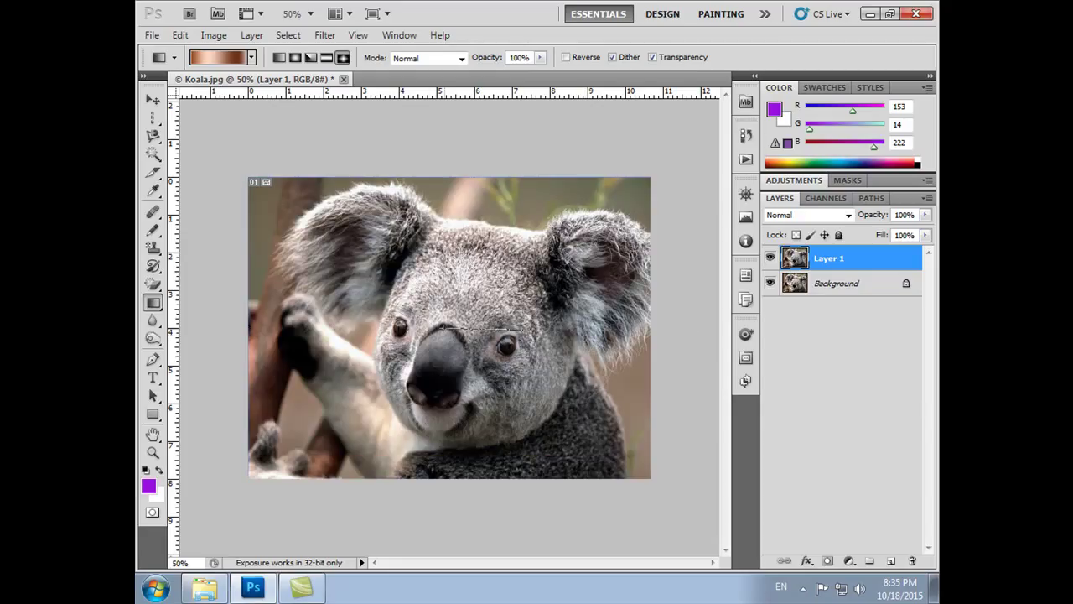
pyautogui.moveTo(520, 330); pyautogui.dragTo(647, 334)
pyautogui.hotkey('ctrl', 'z')
pyautogui.click(252, 58)
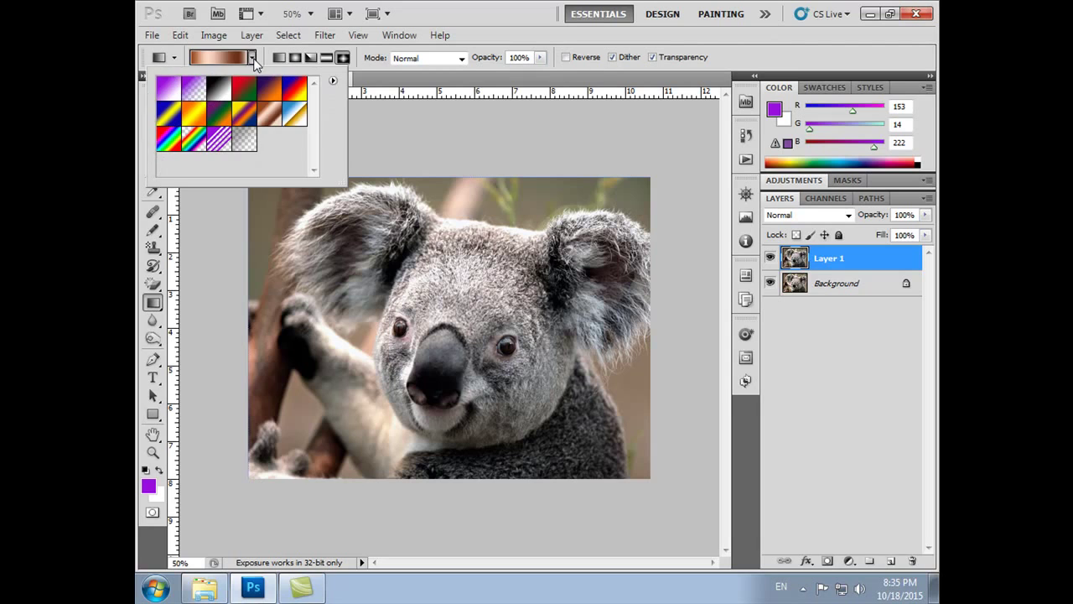
pyautogui.click(333, 81)
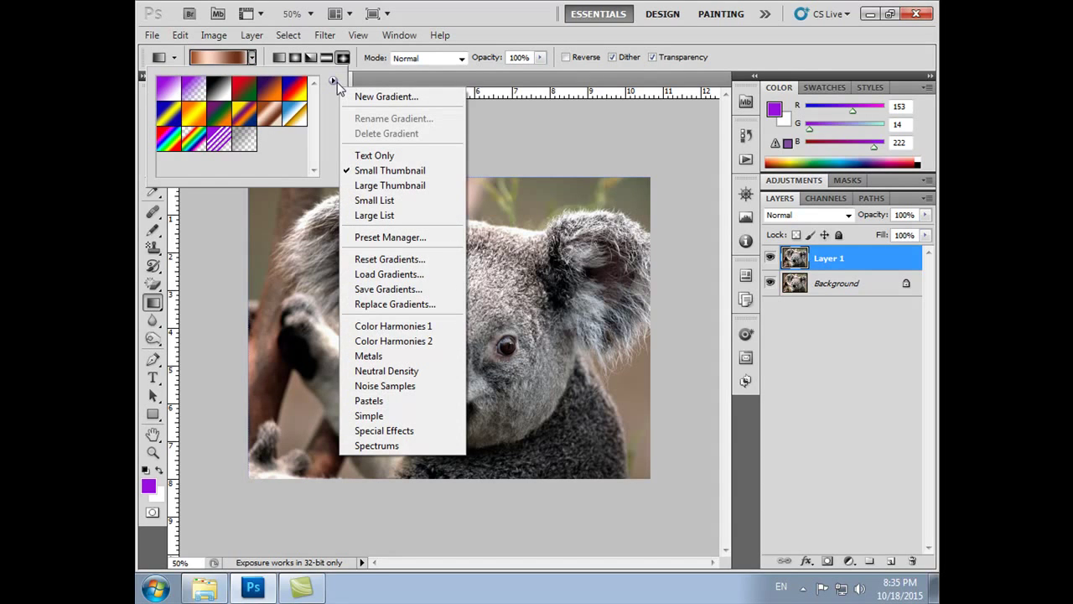
pyautogui.click(394, 274)
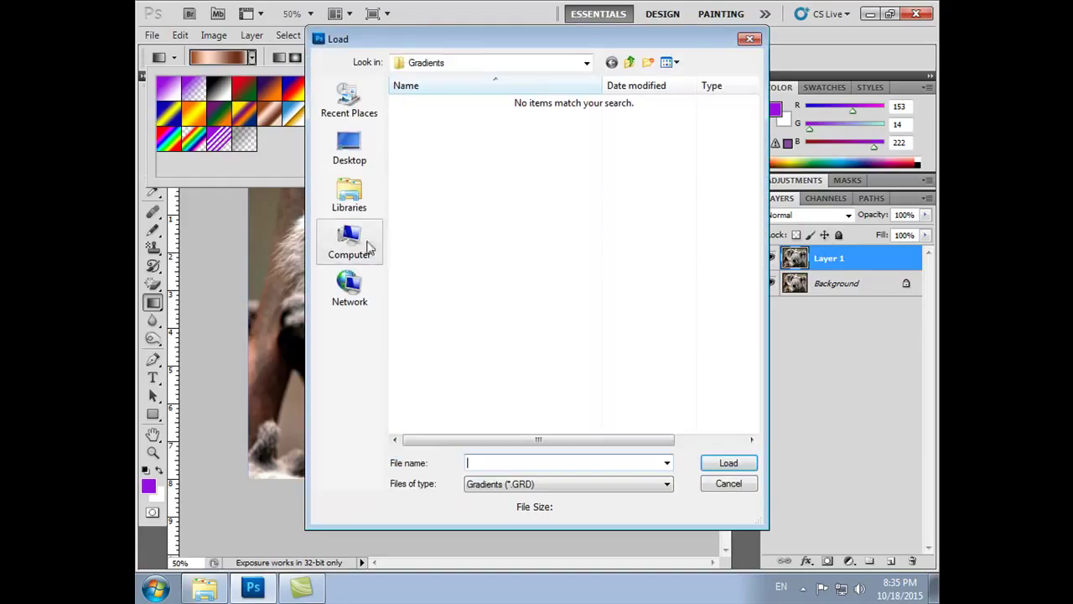
pyautogui.click(729, 491)
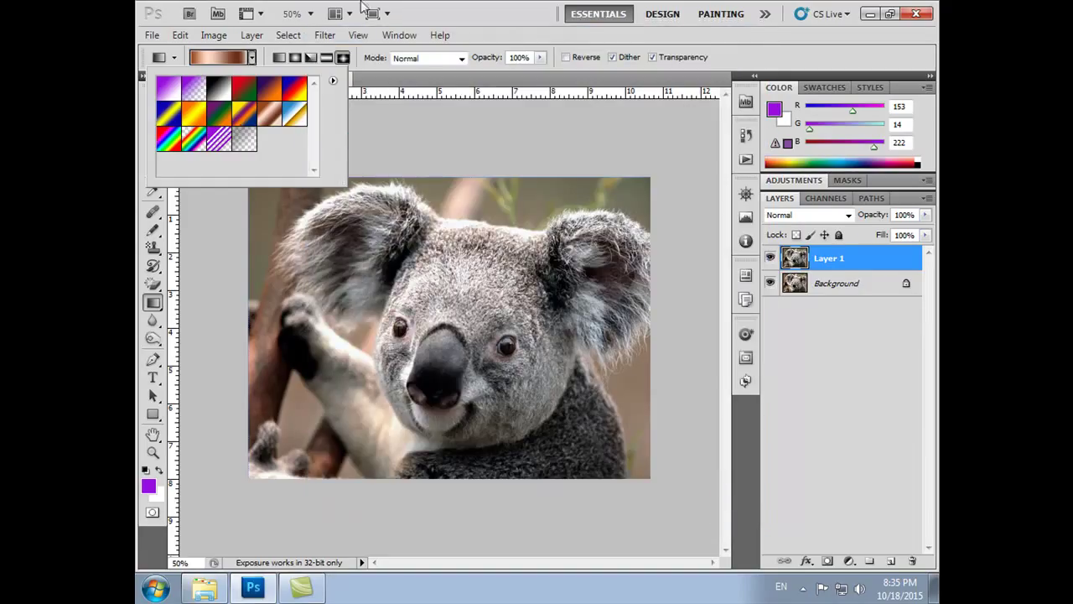
pyautogui.click(447, 23)
# Blur the area around the koala's left eye with a 200 px Blur brush.
pyautogui.click(152, 319)
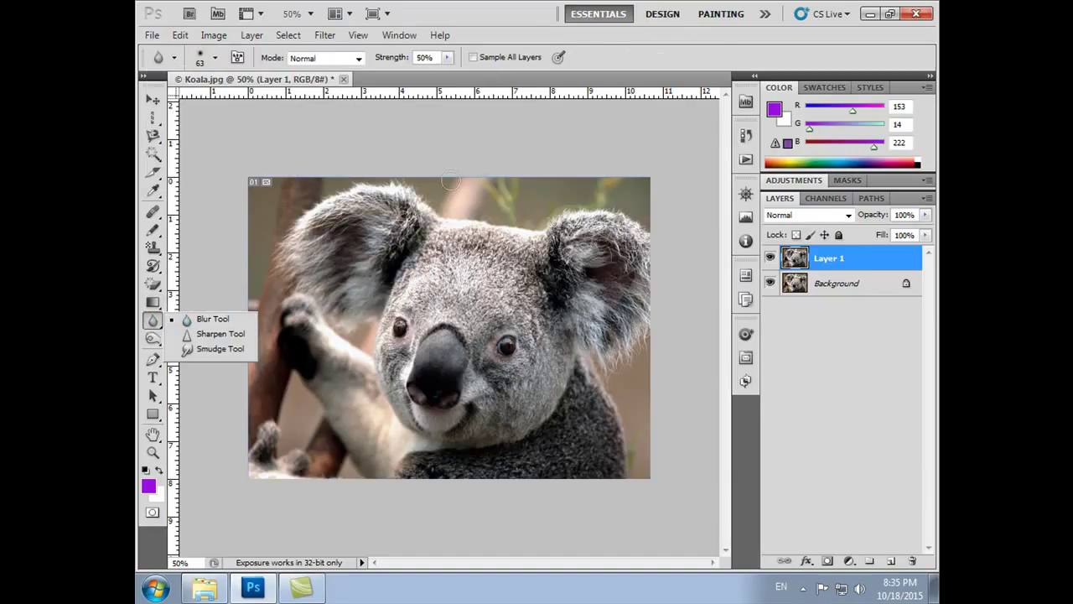
pyautogui.click(394, 342)
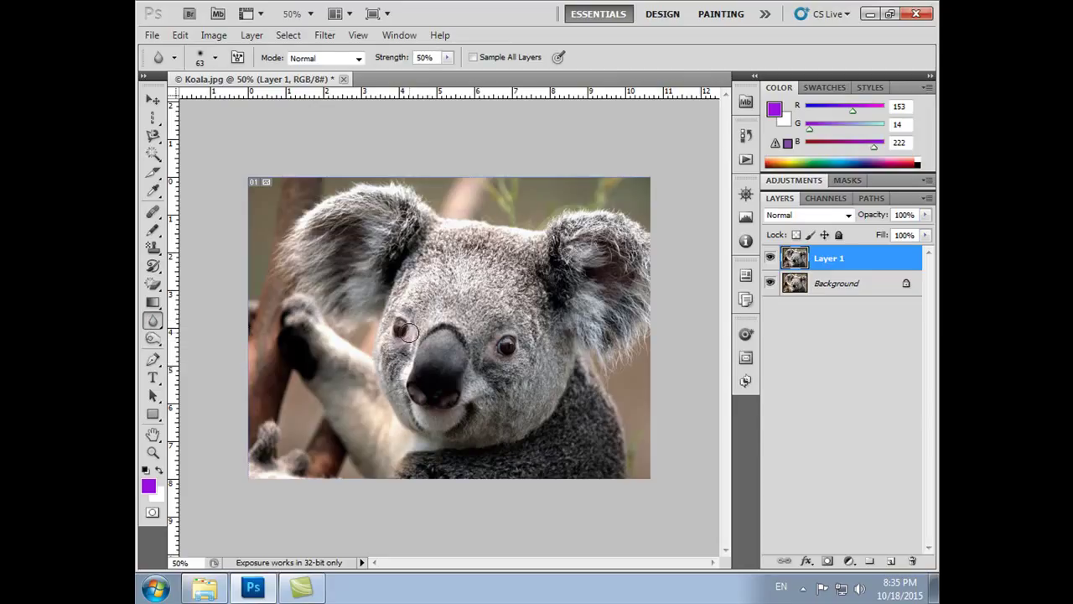
pyautogui.press(']')
pyautogui.press(']')
pyautogui.press(']')
pyautogui.press(']')
pyautogui.press(']')
pyautogui.press(']')
pyautogui.press(']')
pyautogui.press(']')
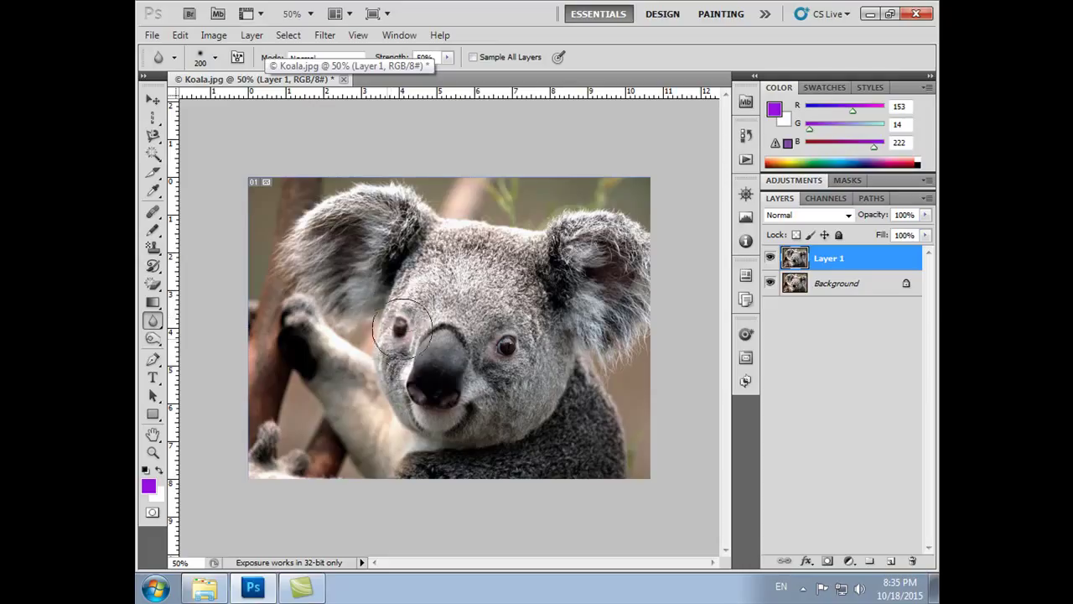
pyautogui.moveTo(403, 329); pyautogui.dragTo(399, 313)
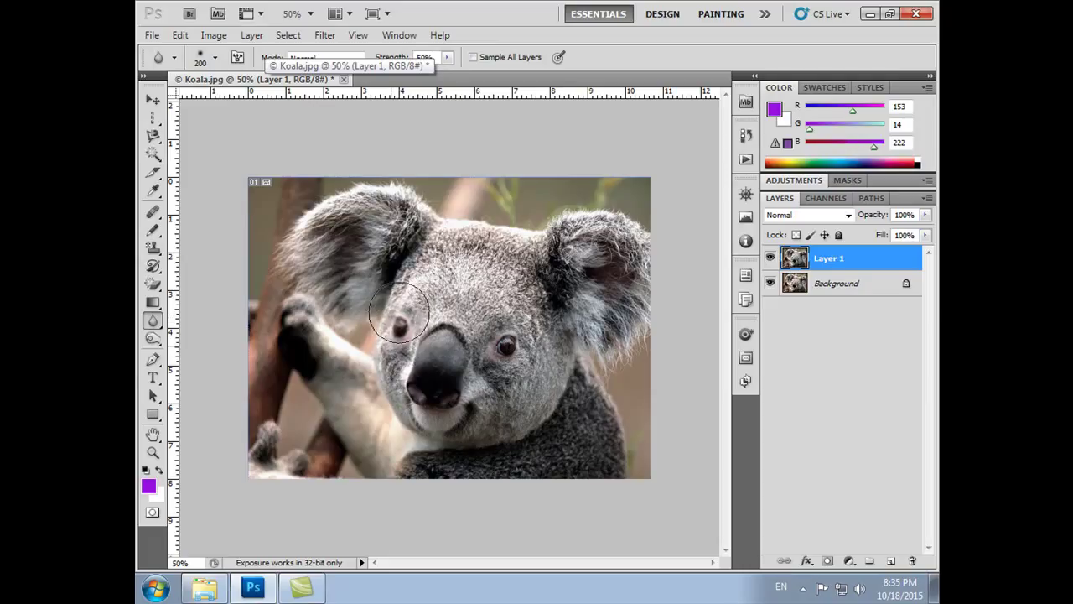
# Sharpen detail around the koala's eye and raised arm with the Sharpen Tool.
pyautogui.rightClick(151, 323)
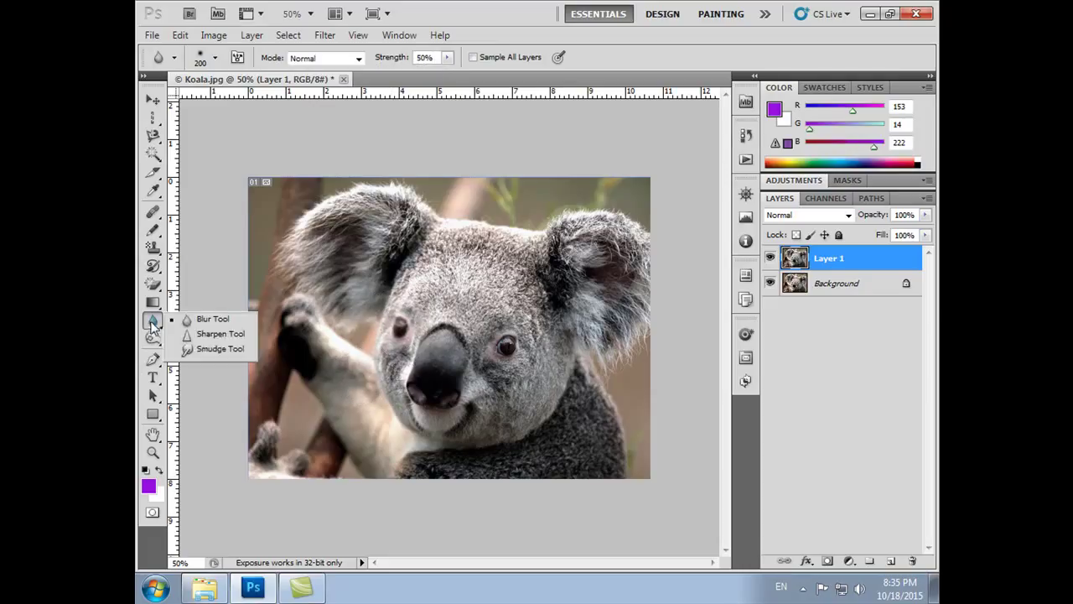
pyautogui.click(211, 334)
pyautogui.moveTo(413, 288)
pyautogui.mouseDown()
pyautogui.moveTo(396, 326)
pyautogui.moveTo(390, 310)
pyautogui.moveTo(392, 366)
pyautogui.mouseUp()
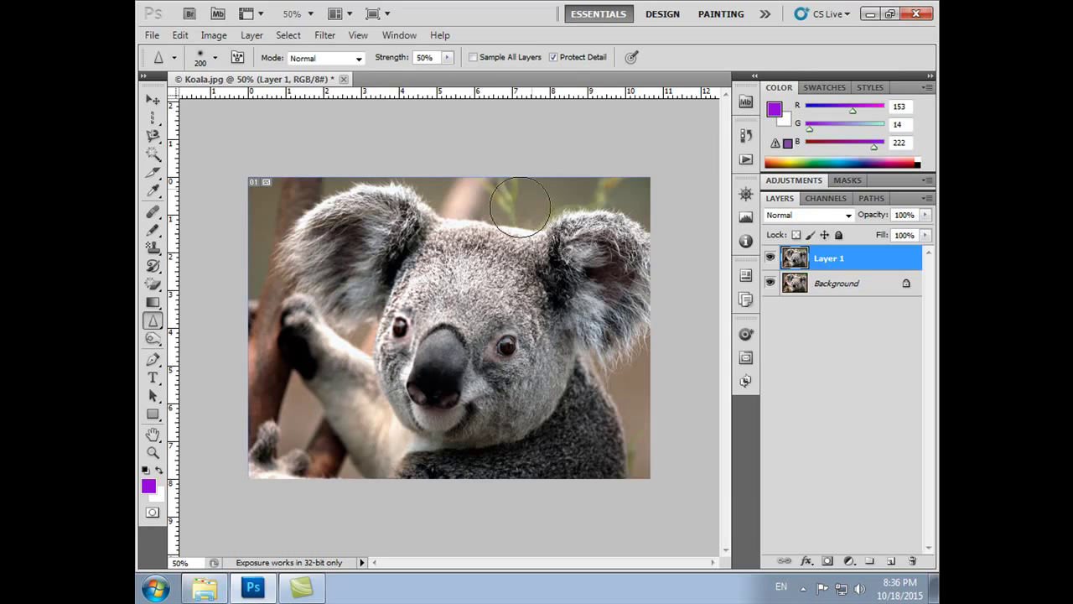
pyautogui.moveTo(252, 419)
pyautogui.mouseDown()
pyautogui.moveTo(371, 413)
pyautogui.moveTo(358, 352)
pyautogui.mouseUp()
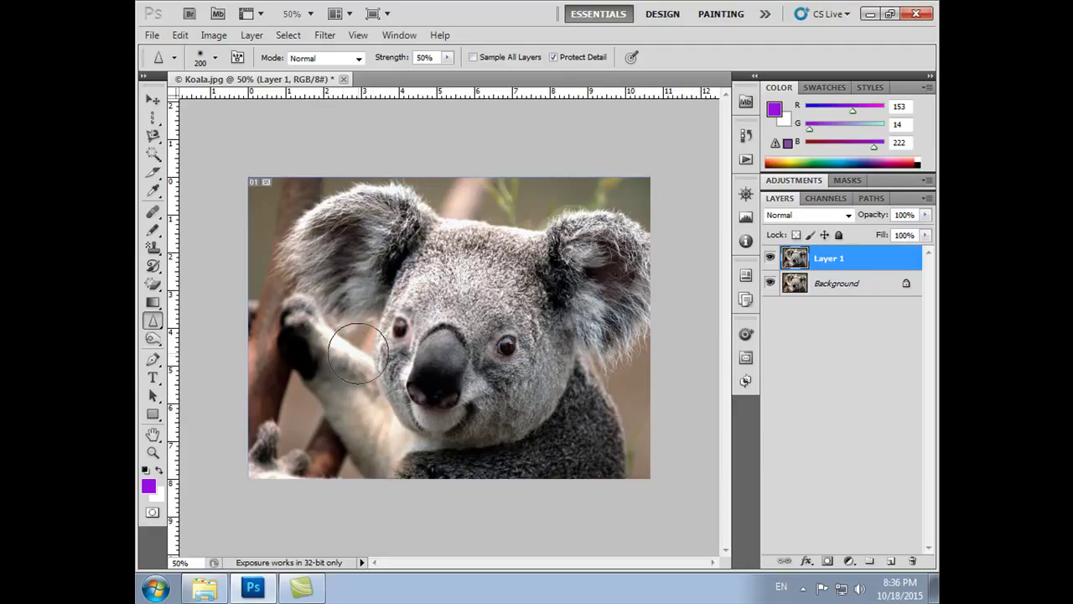
# Smudge the fur along the top of the head with the Smudge Tool, then undo it.
pyautogui.rightClick(152, 326)
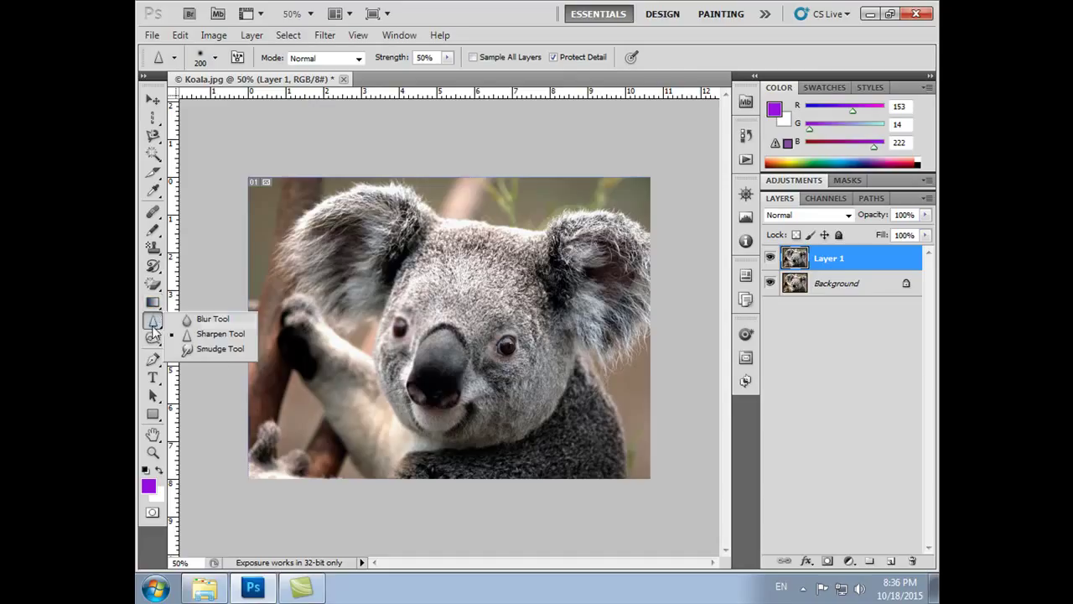
pyautogui.click(216, 349)
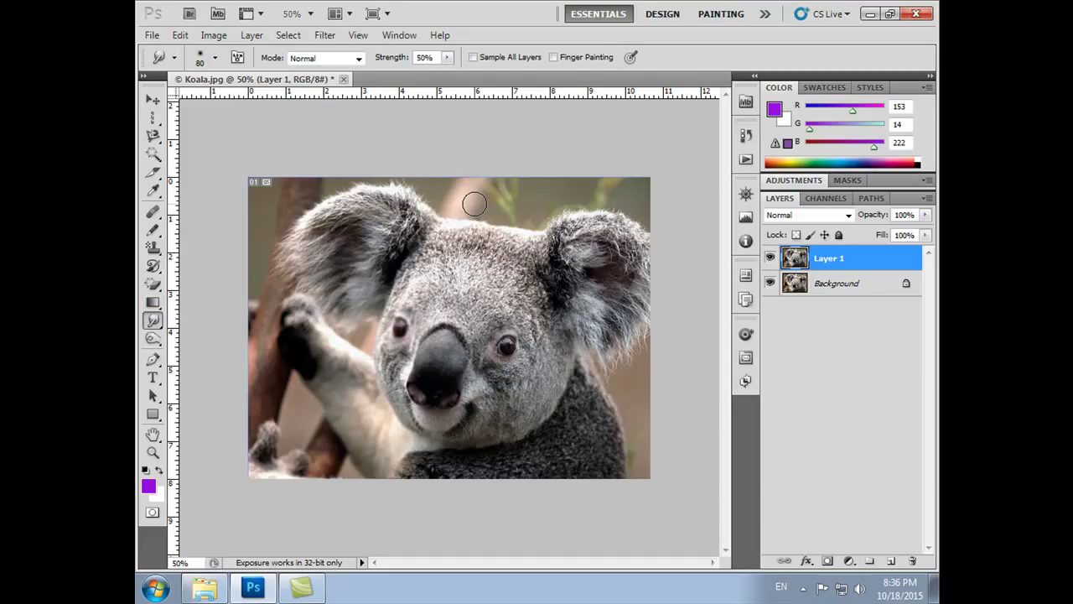
pyautogui.click(324, 35)
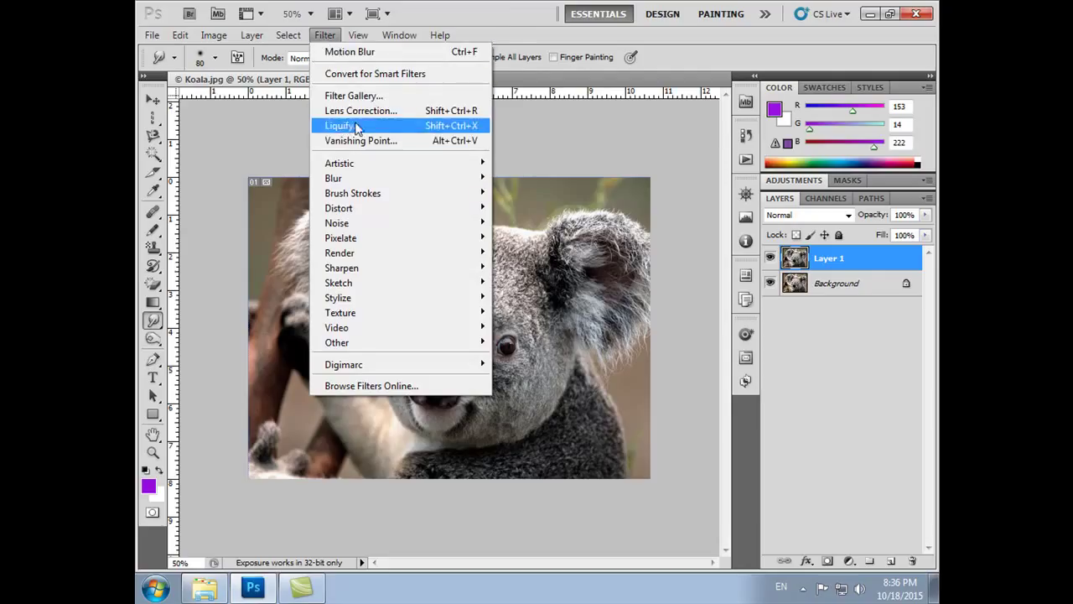
pyautogui.click(540, 125)
pyautogui.moveTo(500, 212)
pyautogui.mouseDown()
pyautogui.moveTo(401, 214)
pyautogui.moveTo(348, 322)
pyautogui.moveTo(444, 344)
pyautogui.mouseUp()
pyautogui.hotkey('ctrl', 'z')
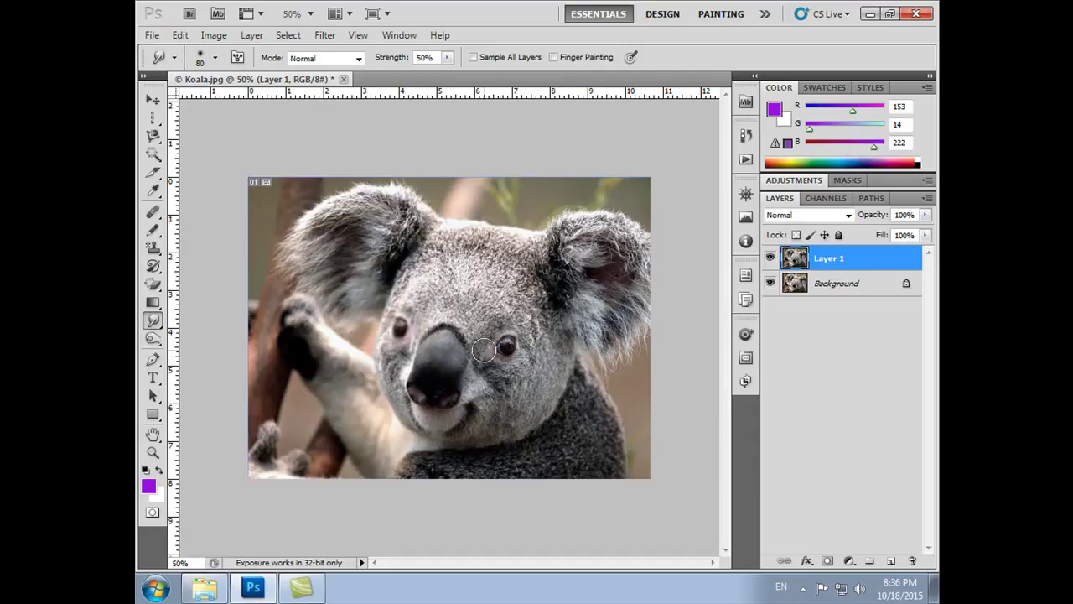
pyautogui.click(154, 339)
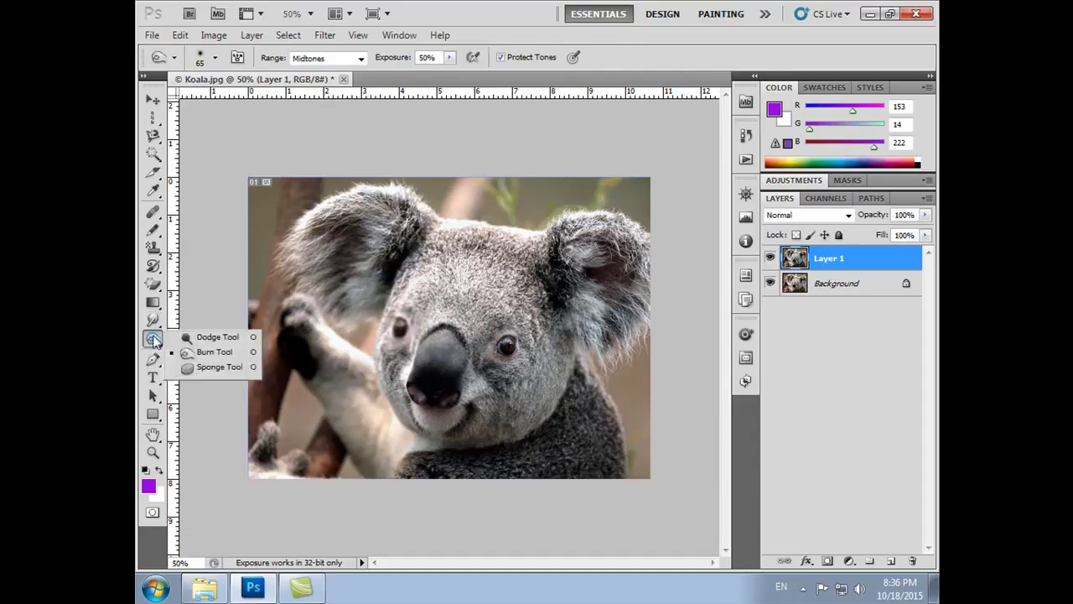
# Dodge the background above the koala's head, then burn the top-right background.
pyautogui.click(215, 338)
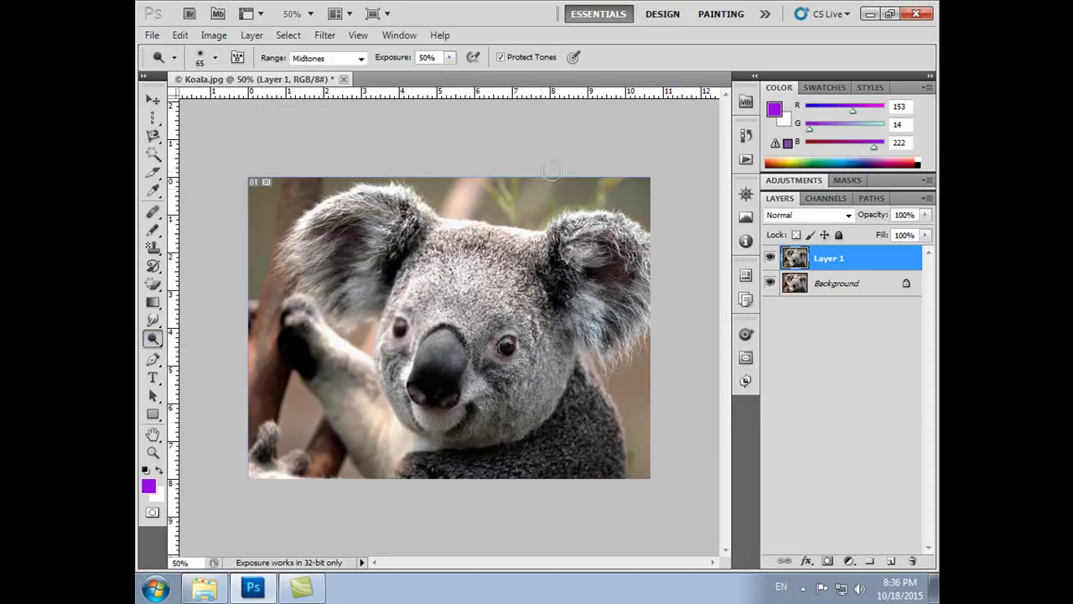
pyautogui.moveTo(575, 178); pyautogui.dragTo(550, 194)
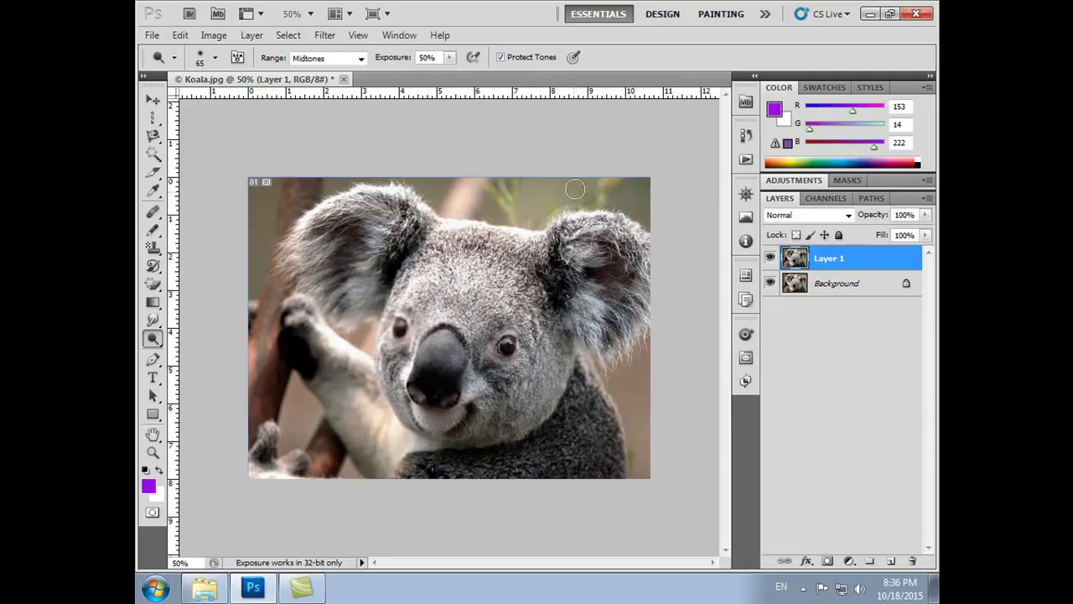
pyautogui.rightClick(153, 338)
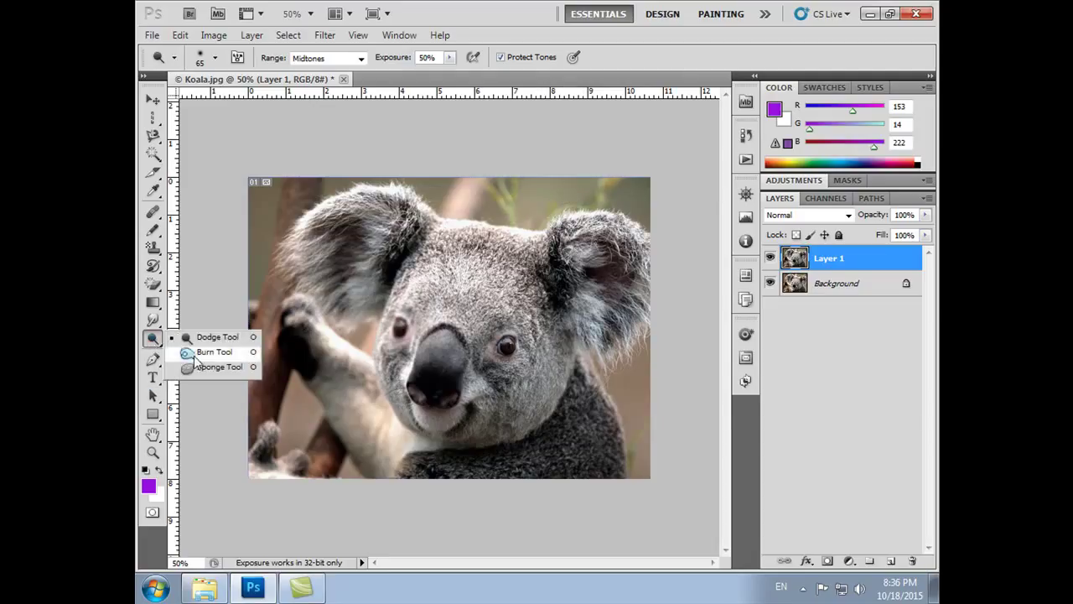
pyautogui.click(189, 353)
pyautogui.moveTo(523, 198)
pyautogui.mouseDown()
pyautogui.moveTo(531, 218)
pyautogui.moveTo(511, 201)
pyautogui.mouseUp()
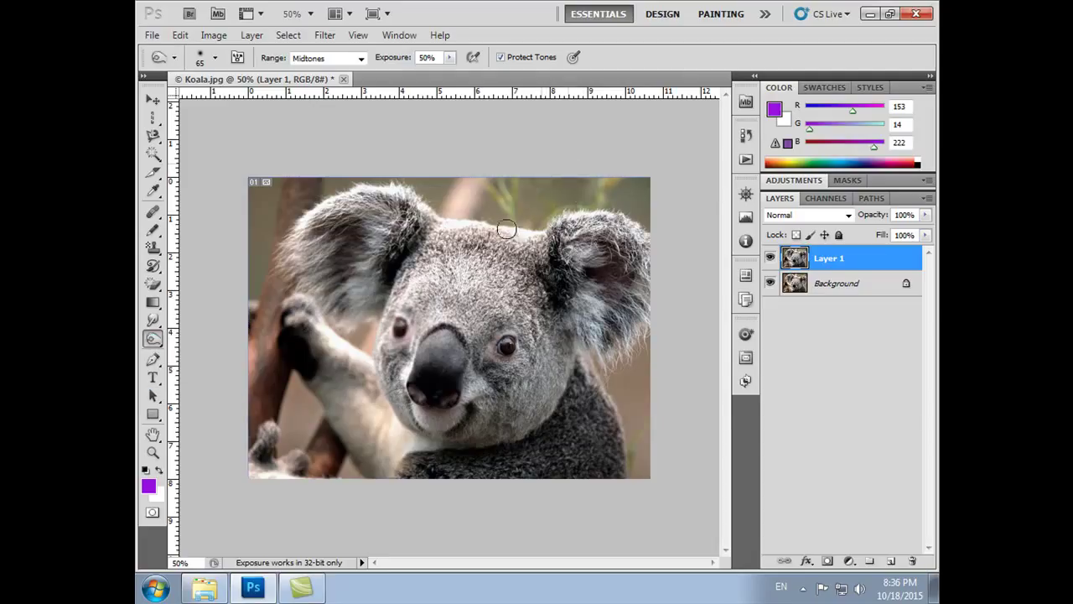
# Select the Sponge tool, then switch to the Pen tool.
pyautogui.rightClick(152, 339)
pyautogui.click(192, 367)
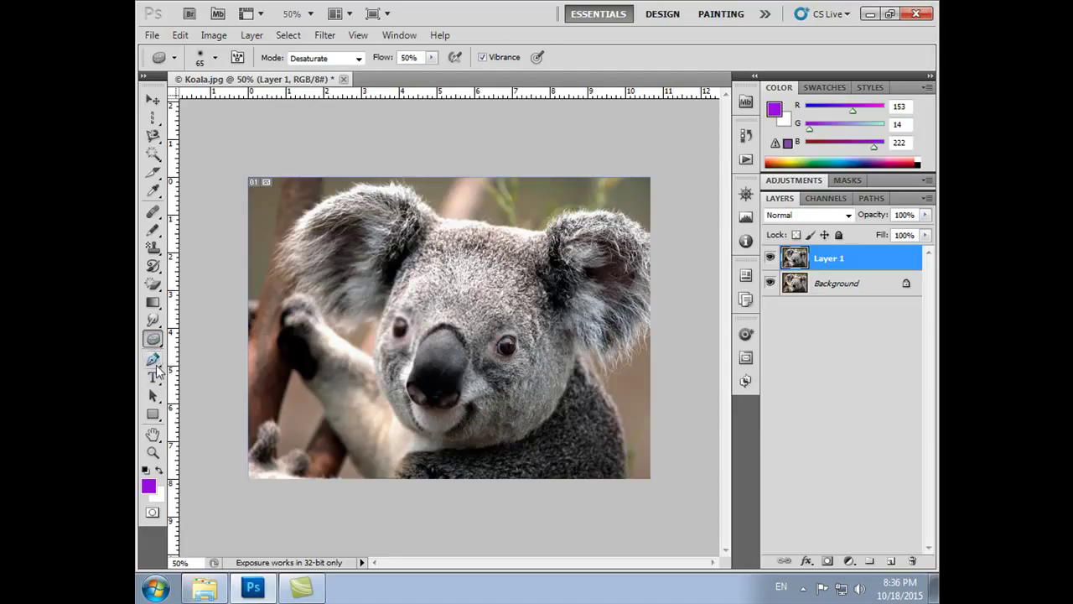
pyautogui.click(154, 360)
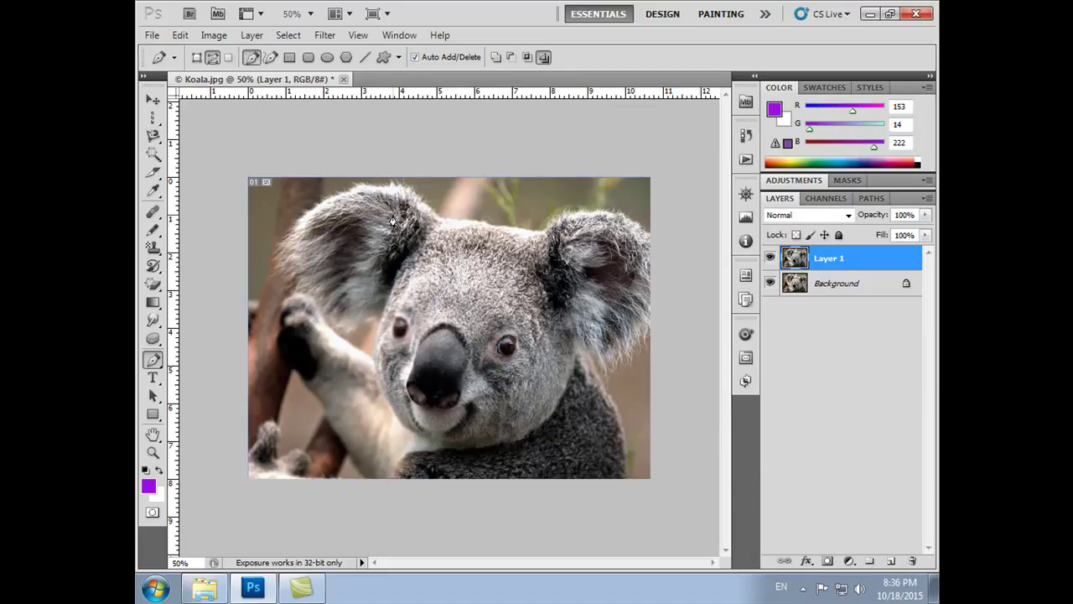
# With the Pen, place a curved anchor at the top of the left ear and adjust its curve.
pyautogui.click(152, 156)
pyautogui.click(213, 152)
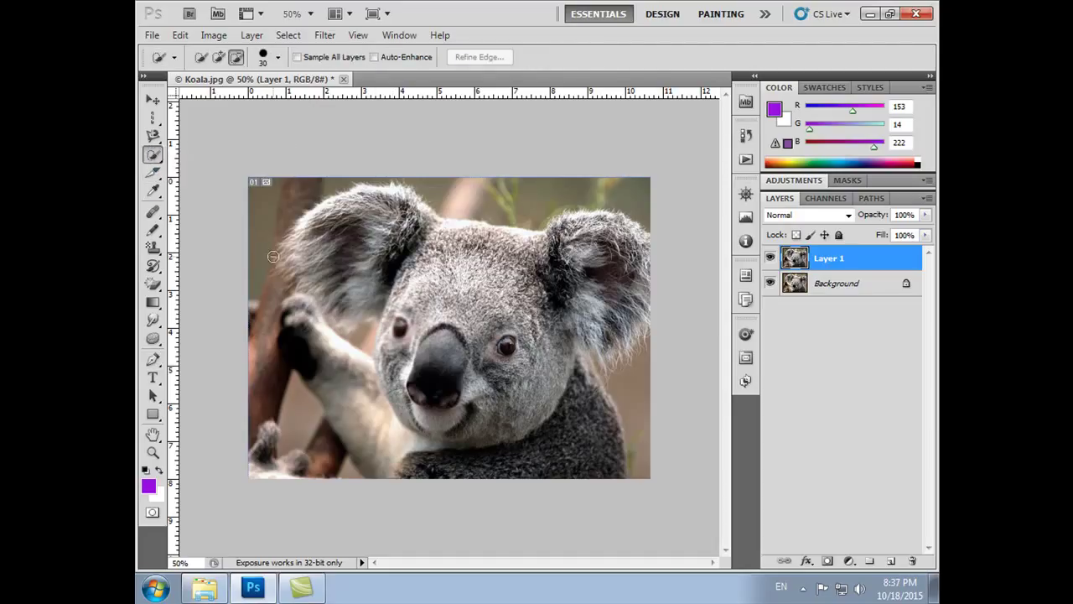
pyautogui.click(153, 359)
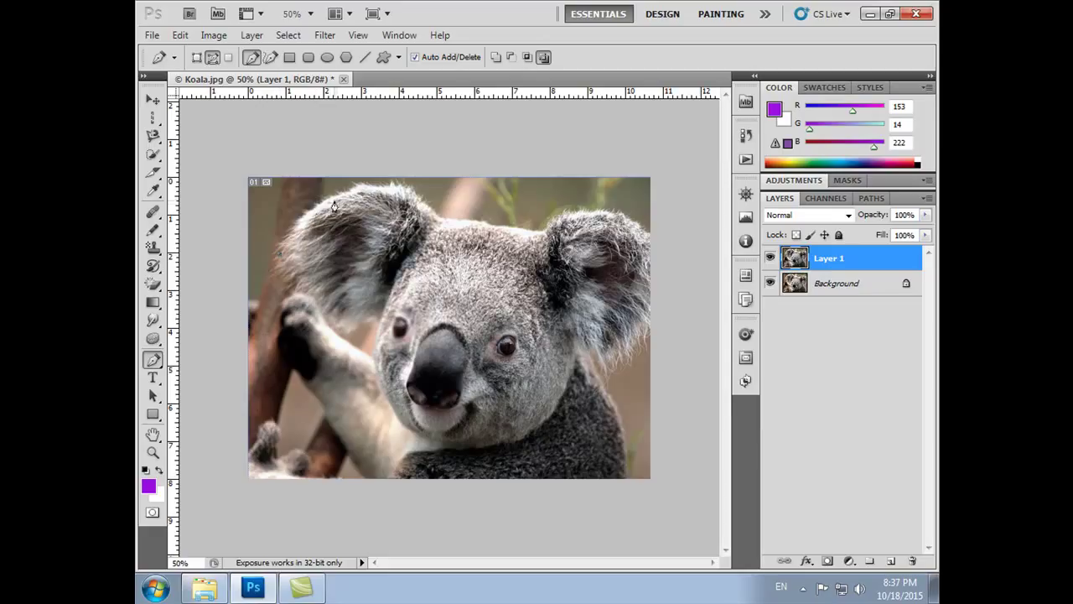
pyautogui.moveTo(348, 195); pyautogui.dragTo(321, 226)
pyautogui.keyDown('ctrl'); pyautogui.click(299, 220); pyautogui.keyUp('ctrl')
pyautogui.keyDown('ctrl'); pyautogui.click(303, 208); pyautogui.keyUp('ctrl')
pyautogui.moveTo(303, 208); pyautogui.dragTo(304, 217)
# Add a curved segment along the ear top and refine its anchor and handle.
pyautogui.moveTo(424, 207); pyautogui.dragTo(407, 209)
pyautogui.moveTo(385, 200); pyautogui.dragTo(392, 188)
pyautogui.moveTo(385, 238)
pyautogui.mouseDown()
pyautogui.moveTo(323, 257)
pyautogui.moveTo(341, 229)
pyautogui.moveTo(378, 219)
pyautogui.mouseUp()
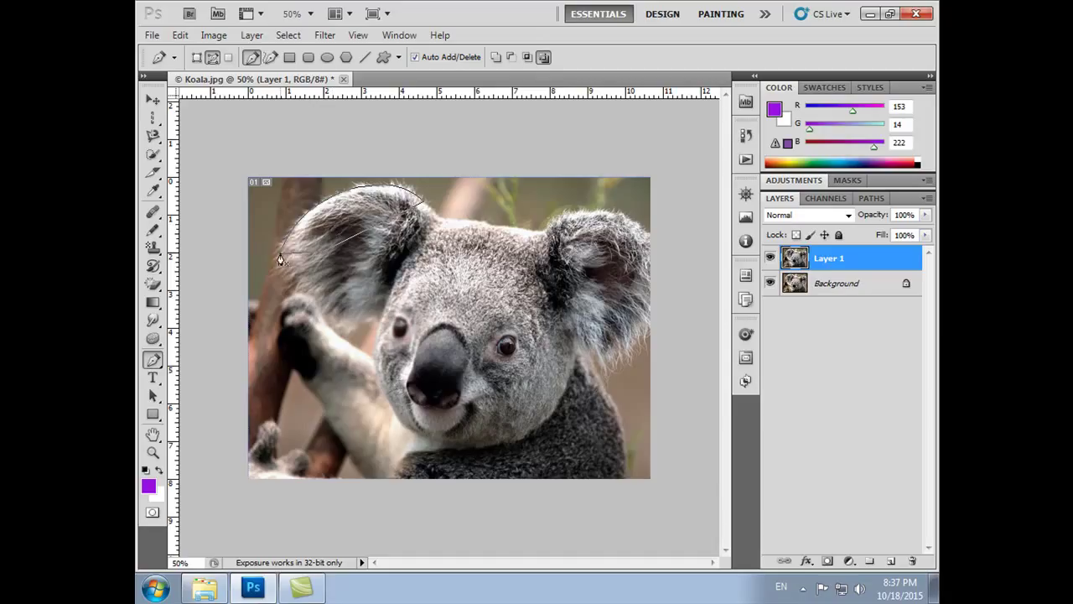
# Convert the ear path into a selection, then deselect it with Ctrl+D.
pyautogui.rightClick(343, 220)
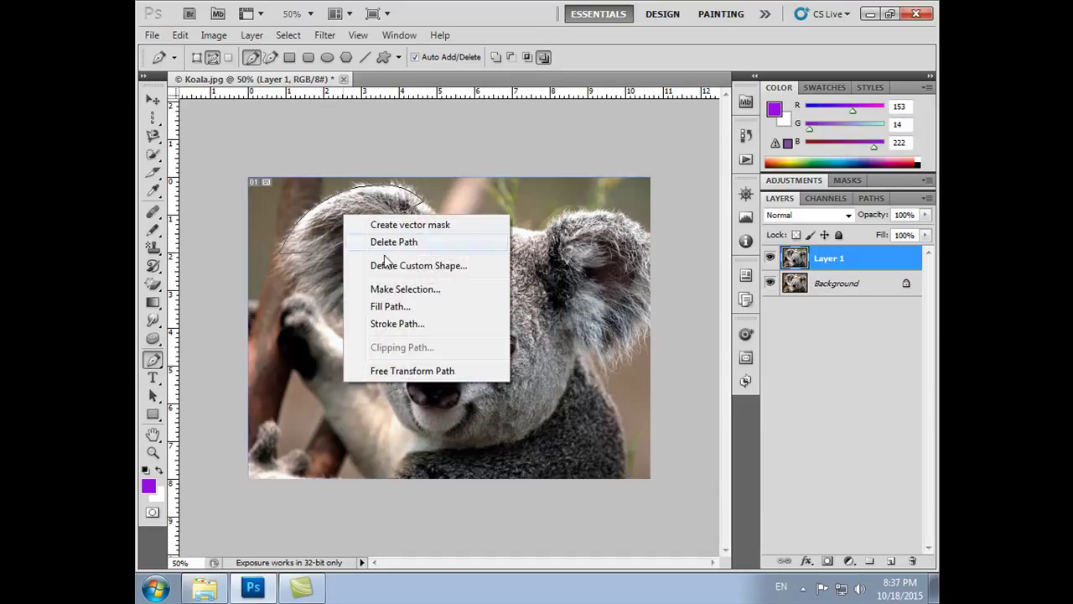
pyautogui.click(398, 287)
pyautogui.click(615, 168)
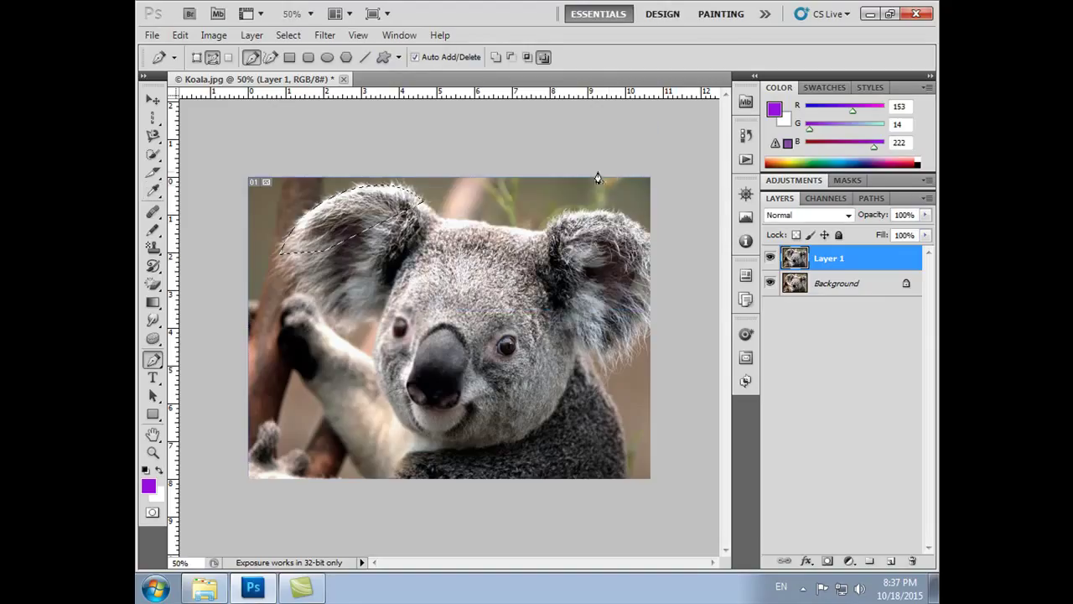
pyautogui.hotkey('ctrl', 'd')
# Browse the Pen, Type and Path Selection tools, then pick the Rectangle Tool.
pyautogui.rightClick(152, 360)
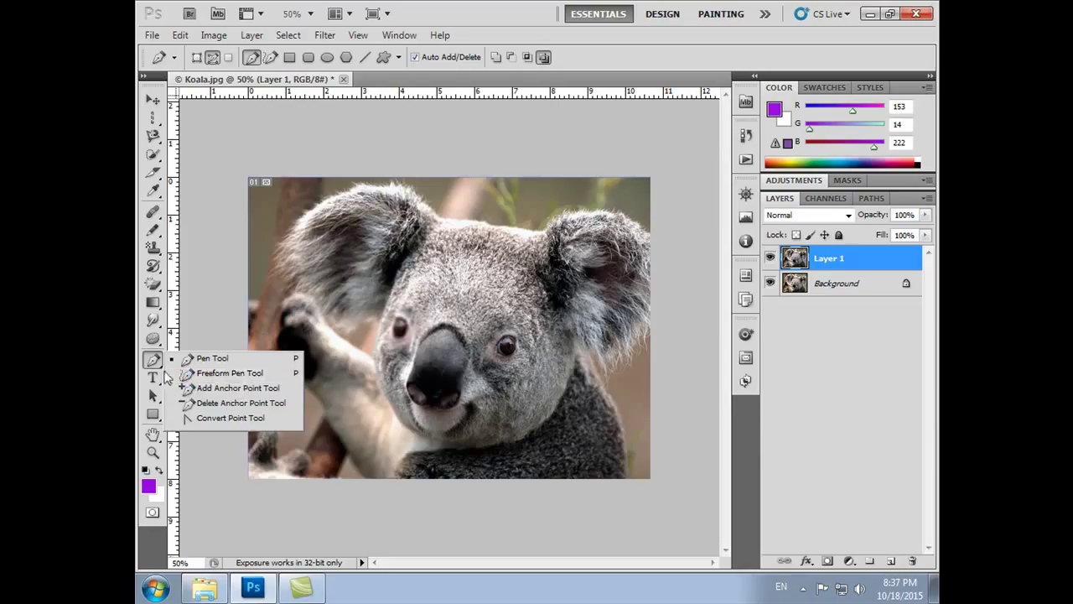
pyautogui.click(156, 367)
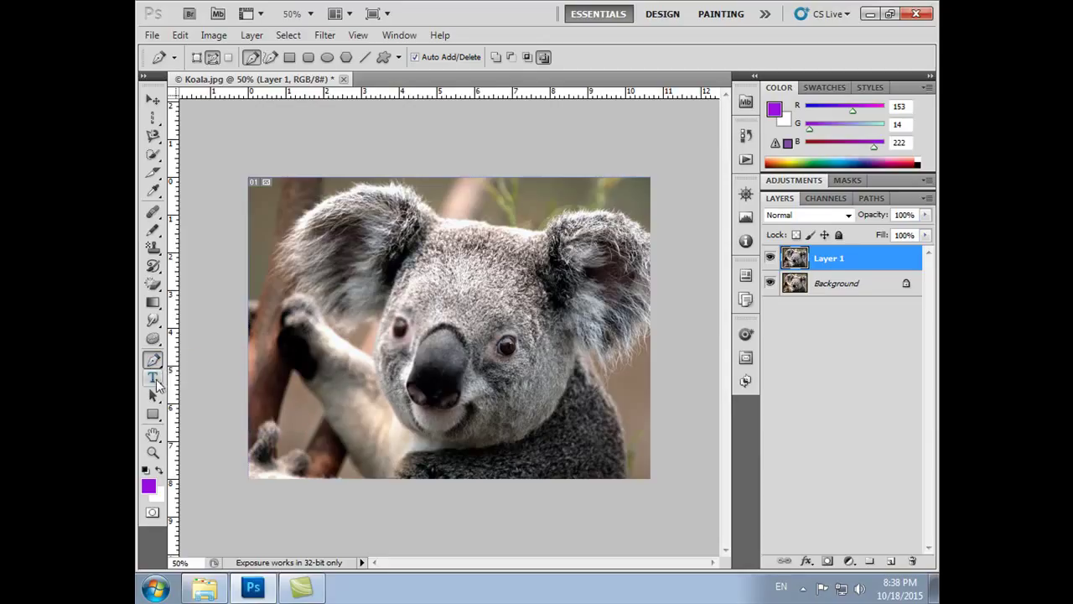
pyautogui.click(154, 378)
pyautogui.click(156, 382)
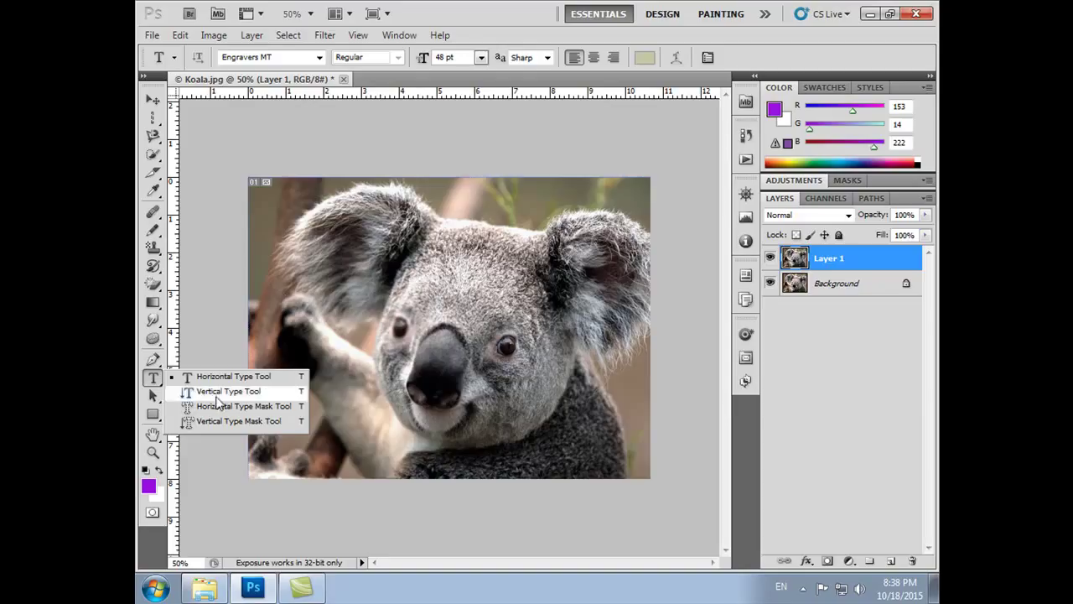
pyautogui.click(153, 395)
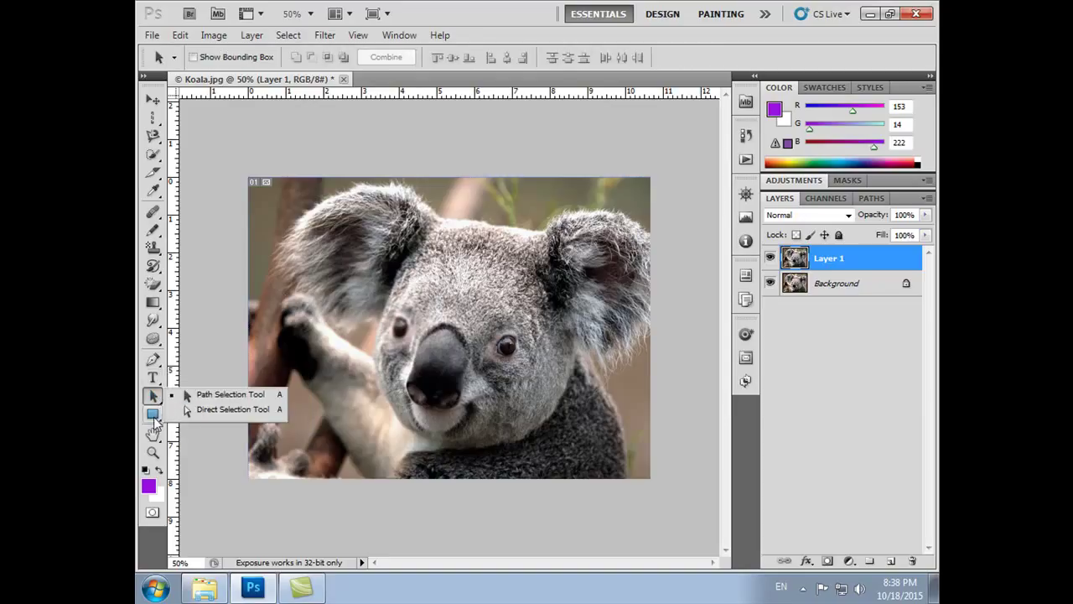
pyautogui.click(154, 416)
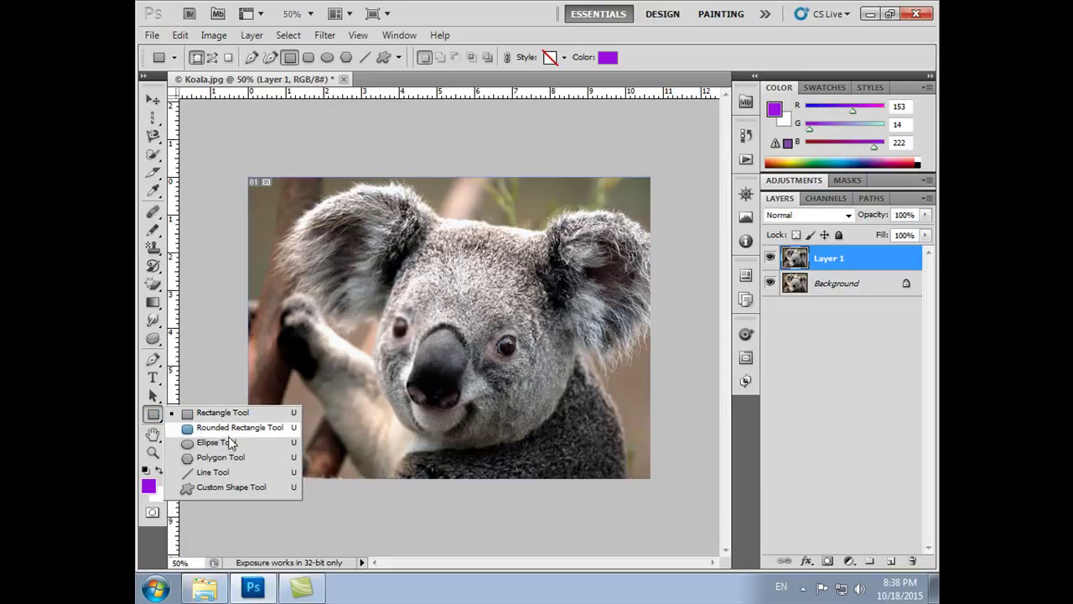
# Draw and undo a purple rectangle on the koala's face, then browse the Custom Shape picker.
pyautogui.moveTo(288, 233); pyautogui.dragTo(594, 393)
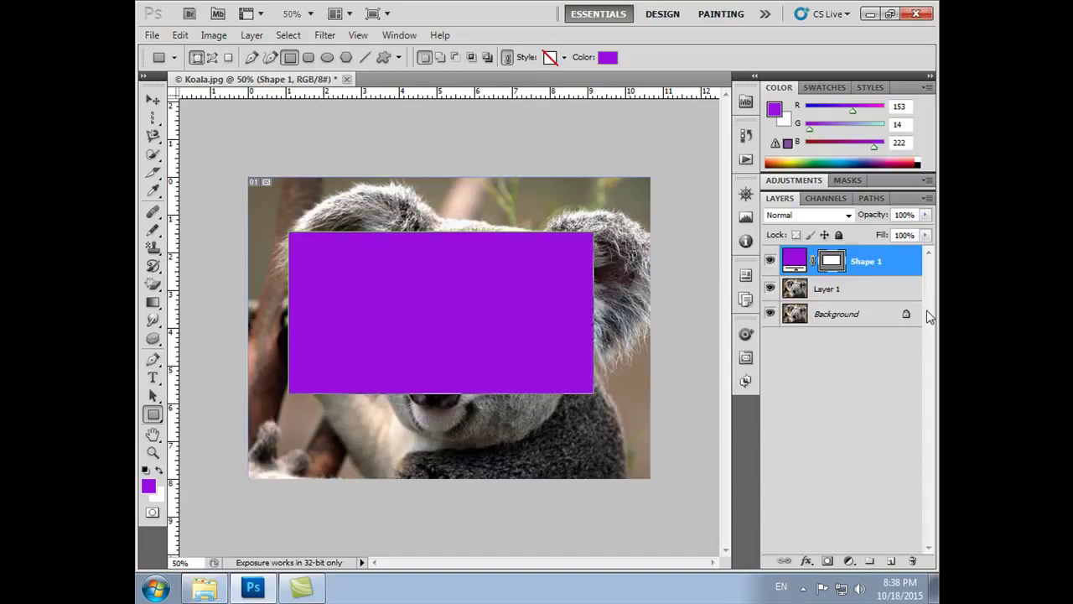
pyautogui.hotkey('ctrl', 'z')
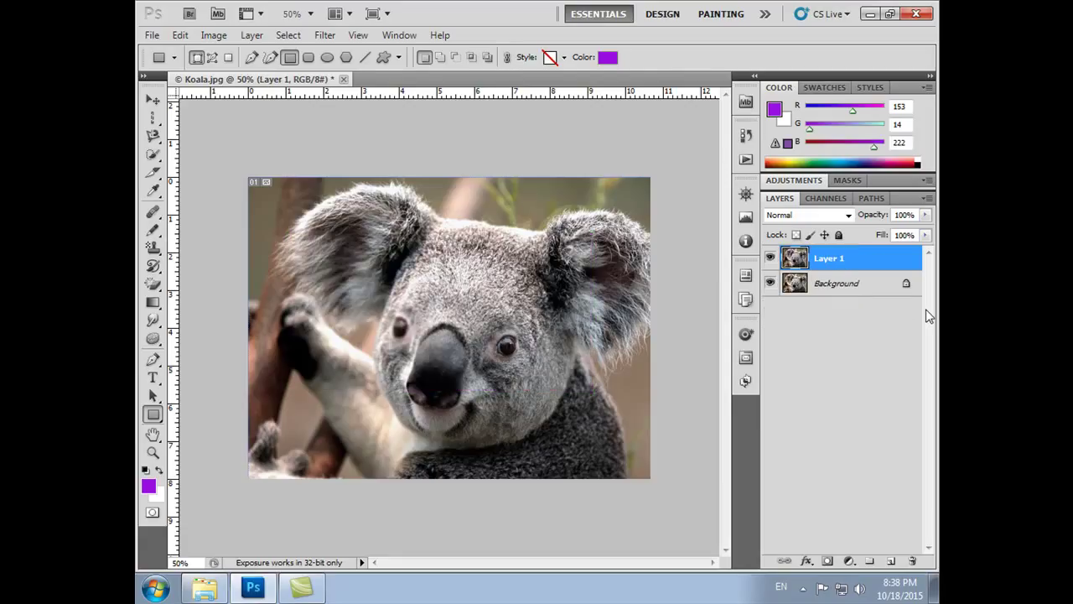
pyautogui.click(155, 419)
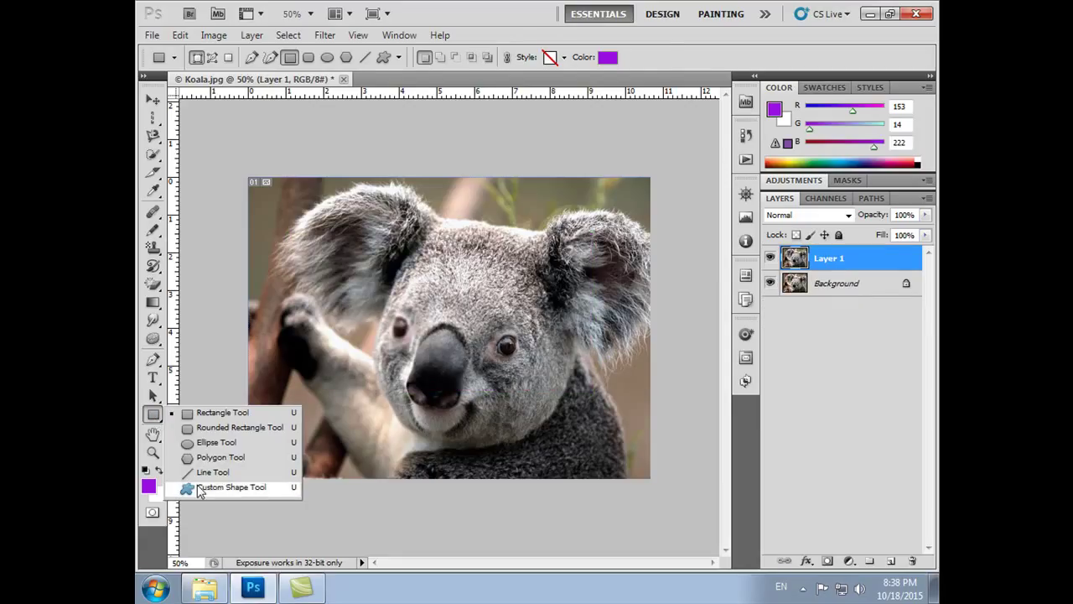
pyautogui.click(253, 488)
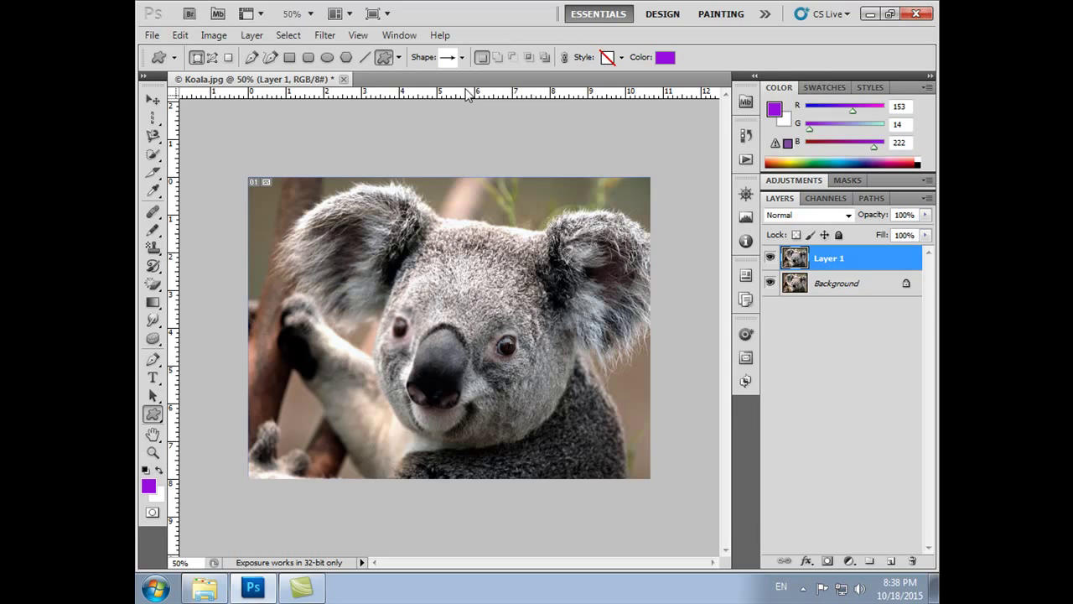
pyautogui.click(462, 57)
pyautogui.moveTo(518, 116); pyautogui.dragTo(515, 165)
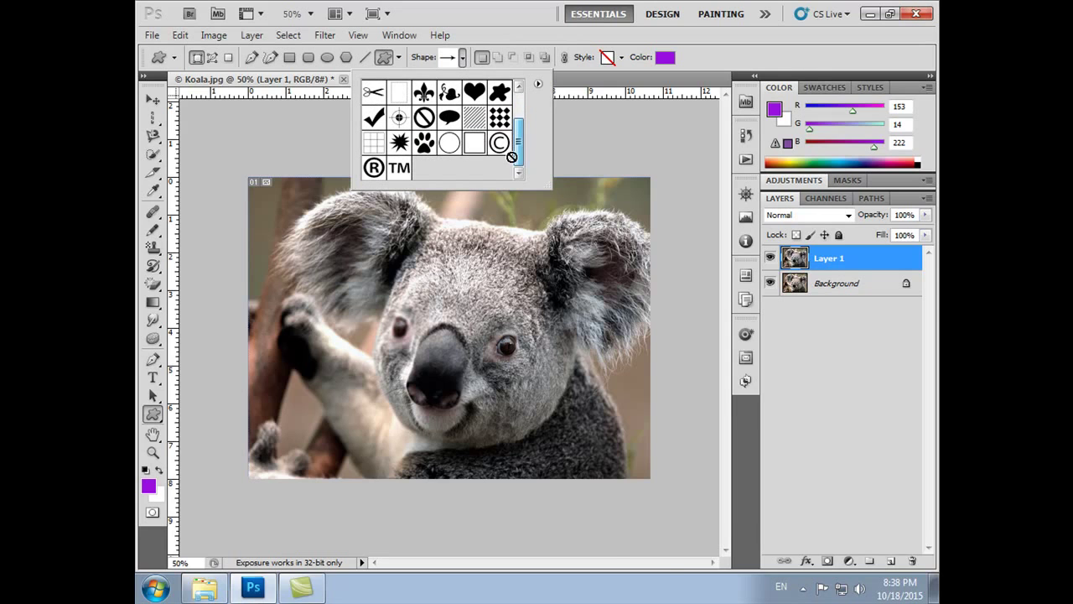
pyautogui.click(539, 85)
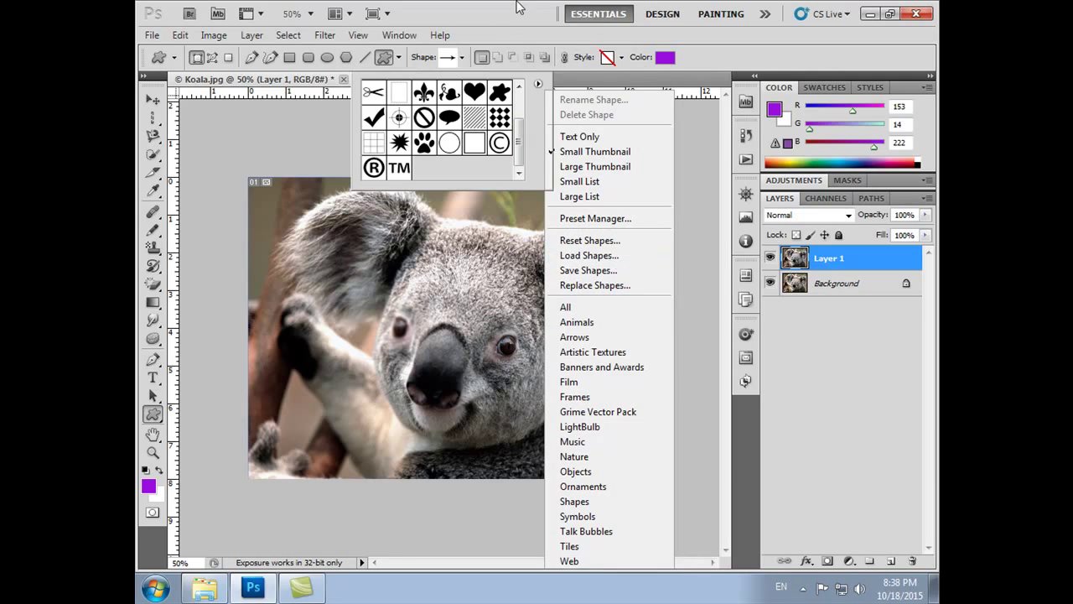
pyautogui.click(513, 91)
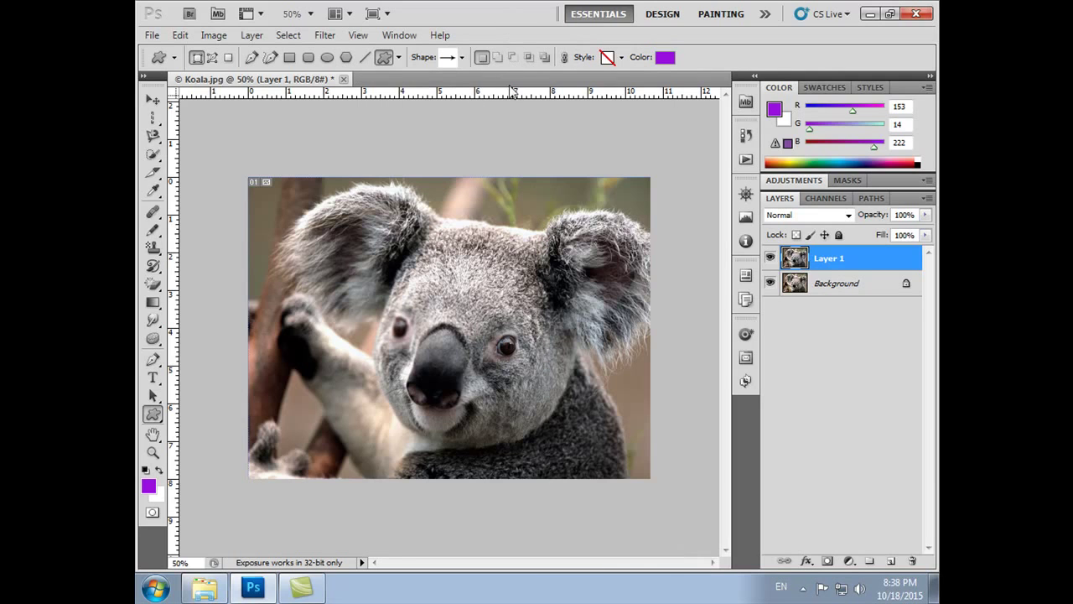
# Select the Hand Tool and toggle Layer 1's visibility off and back on.
pyautogui.click(153, 433)
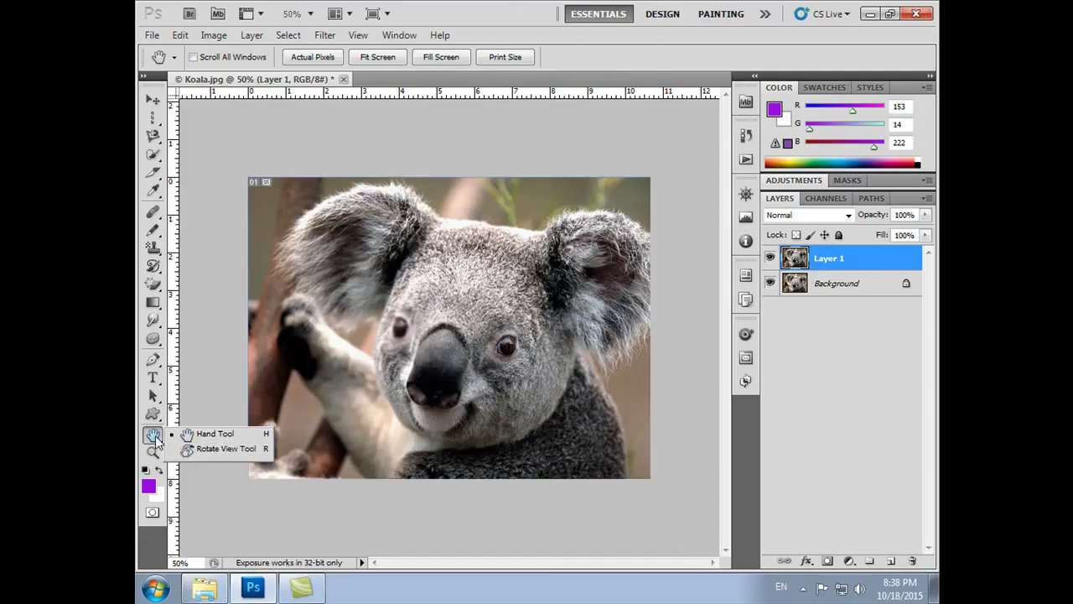
pyautogui.click(358, 292)
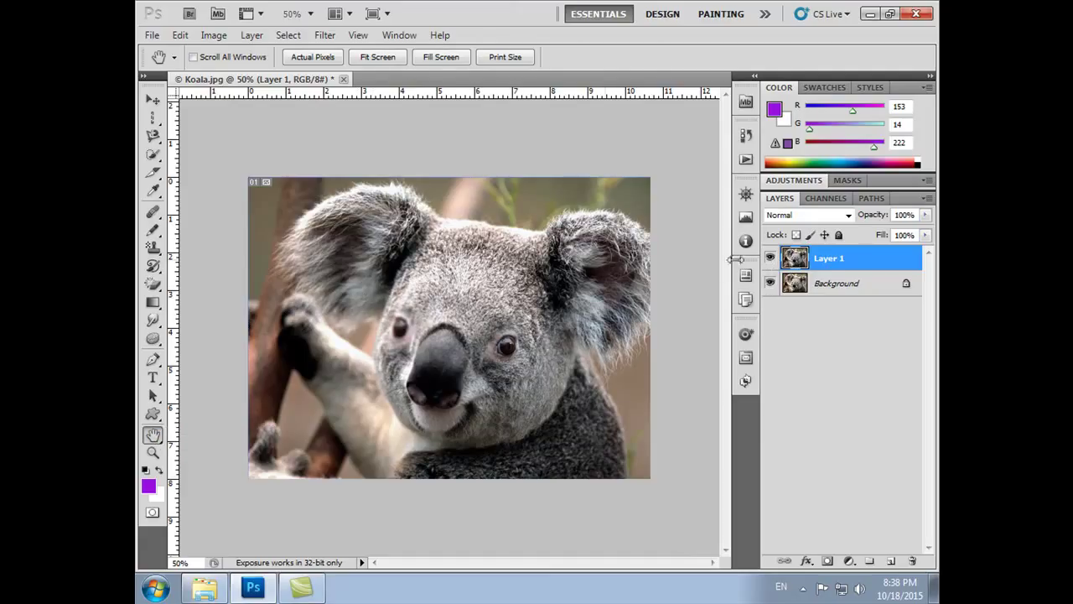
pyautogui.click(770, 259)
pyautogui.click(769, 258)
# Duplicate Layer 1 and scale the copy to about 84% toward the top-right corner.
pyautogui.hotkey('ctrl', 'j')
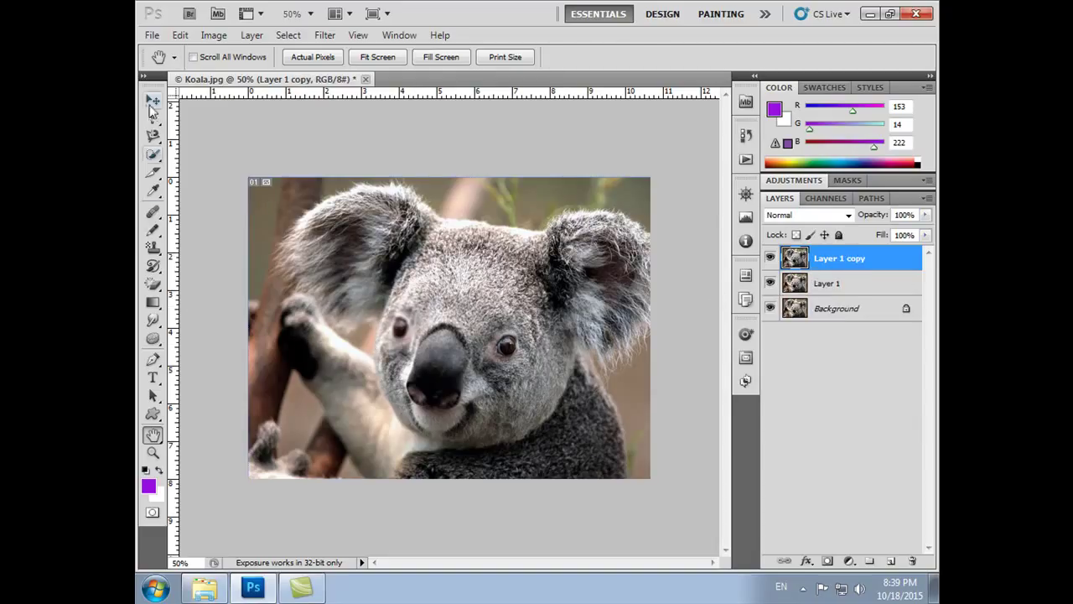
pyautogui.click(153, 100)
pyautogui.hotkey('ctrl', 'y')
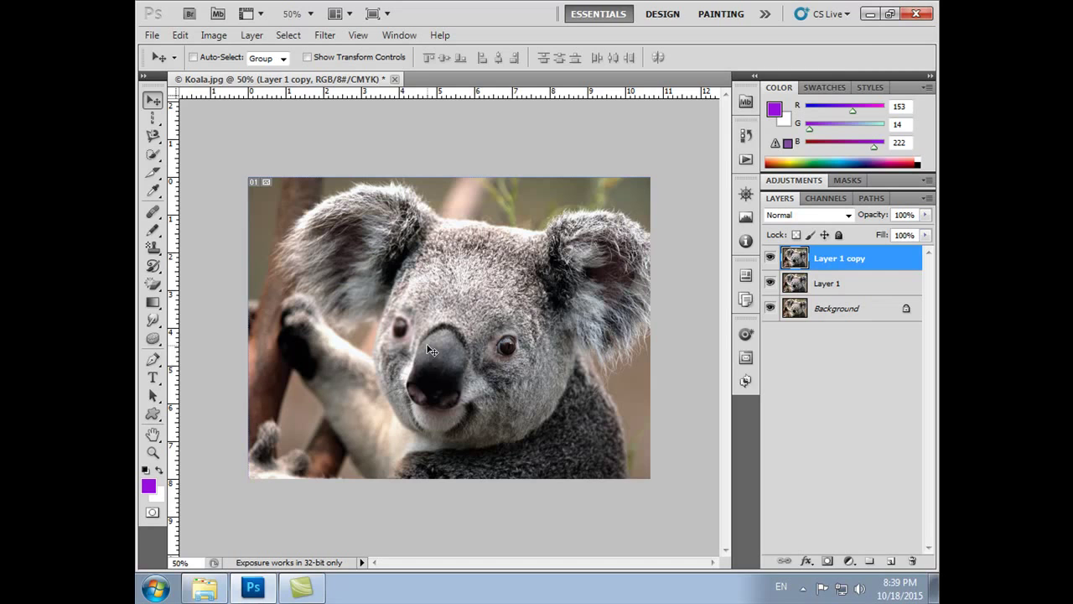
pyautogui.hotkey('ctrl', 'y')
pyautogui.hotkey('ctrl', 't')
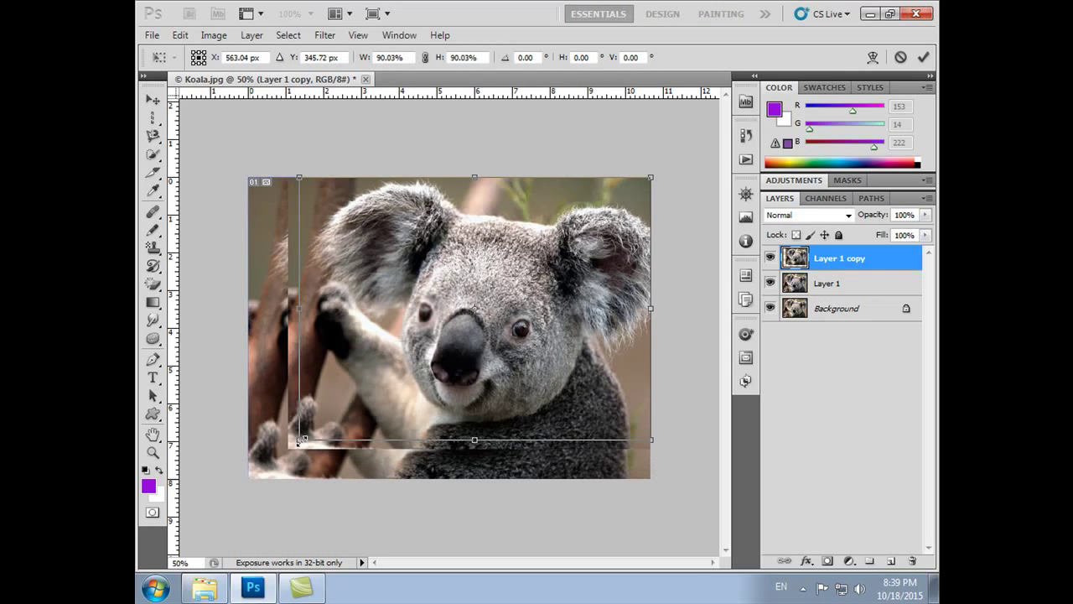
pyautogui.moveTo(237, 490); pyautogui.dragTo(300, 443)
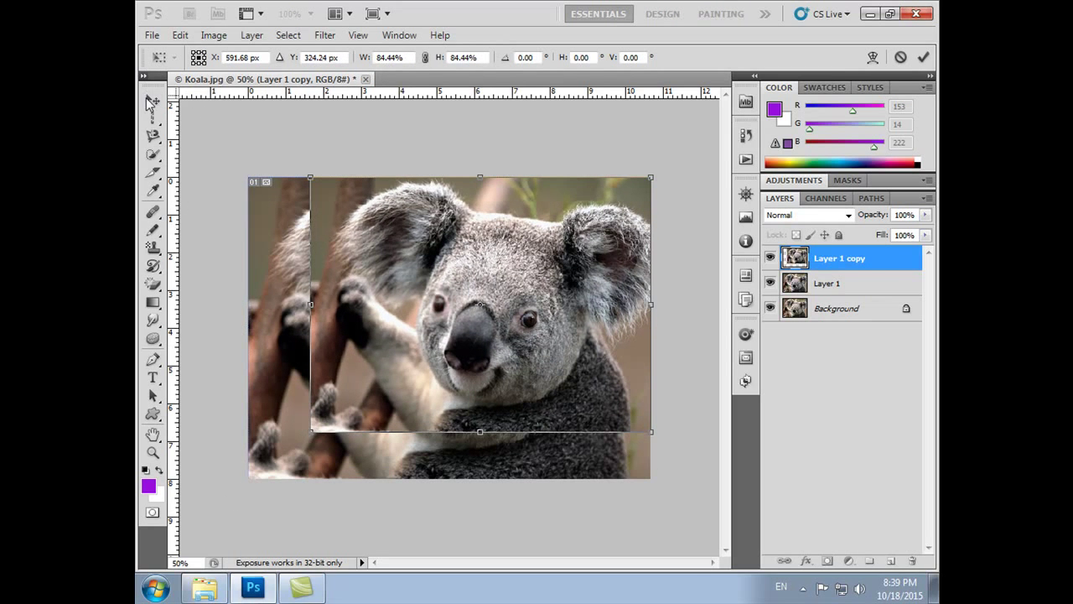
pyautogui.click(152, 99)
pyautogui.click(487, 229)
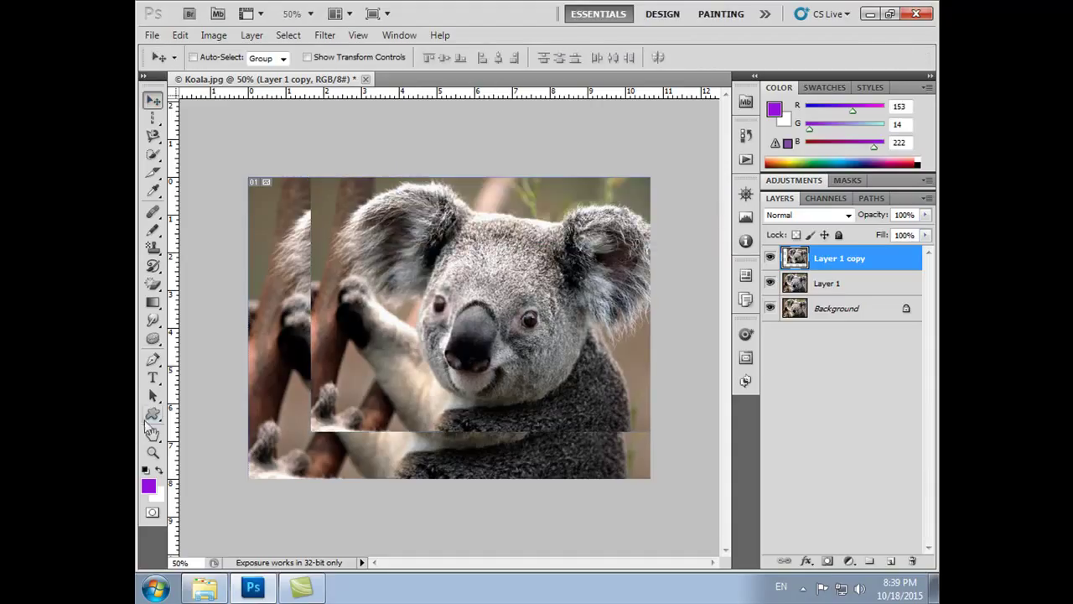
# Look at the Hand and Rotate View tools, then return to the Move tool.
pyautogui.click(153, 434)
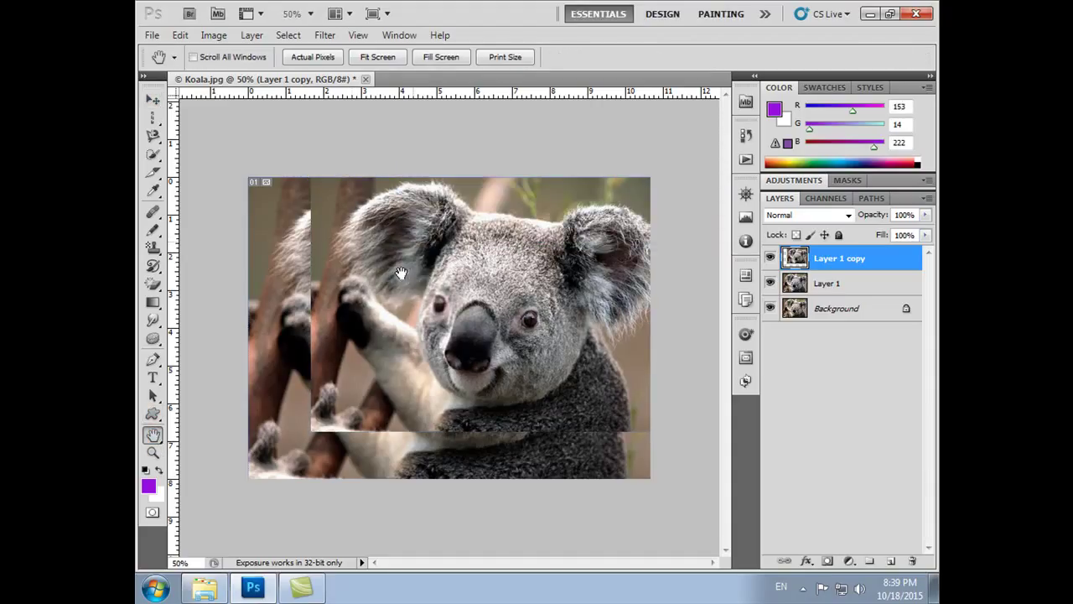
pyautogui.rightClick(153, 434)
pyautogui.click(210, 437)
pyautogui.click(153, 100)
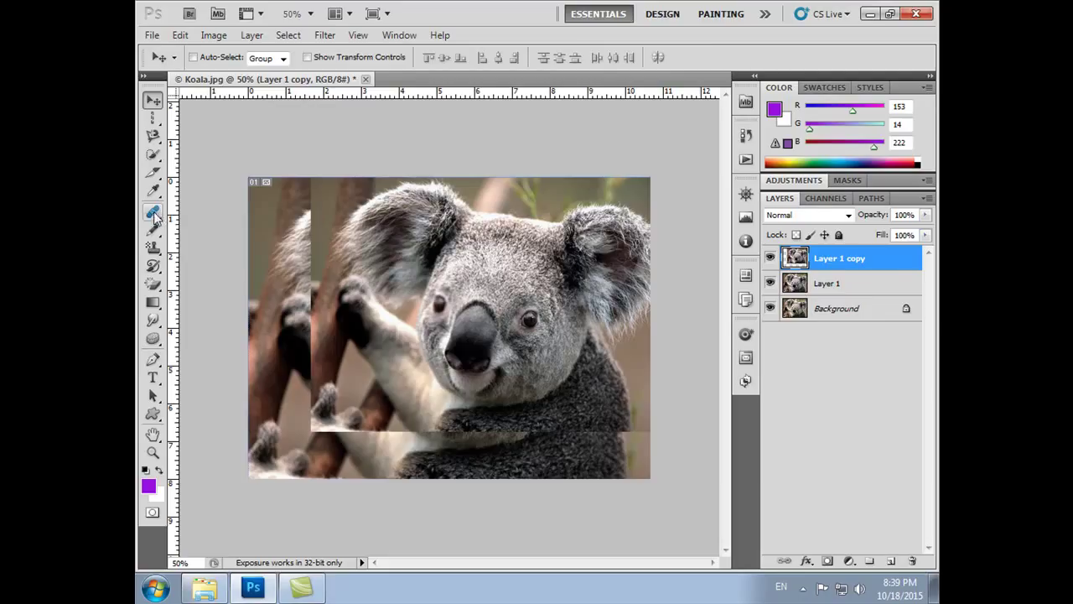
# Try the Healing Brush, then measure a short distance with the Ruler tool.
pyautogui.click(153, 247)
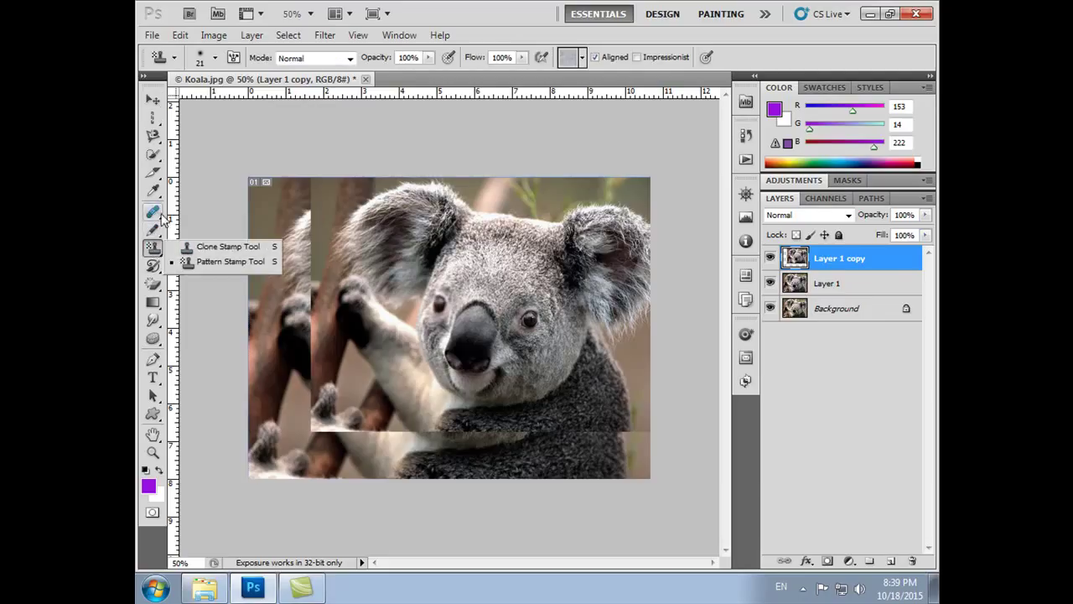
pyautogui.click(152, 213)
pyautogui.click(152, 212)
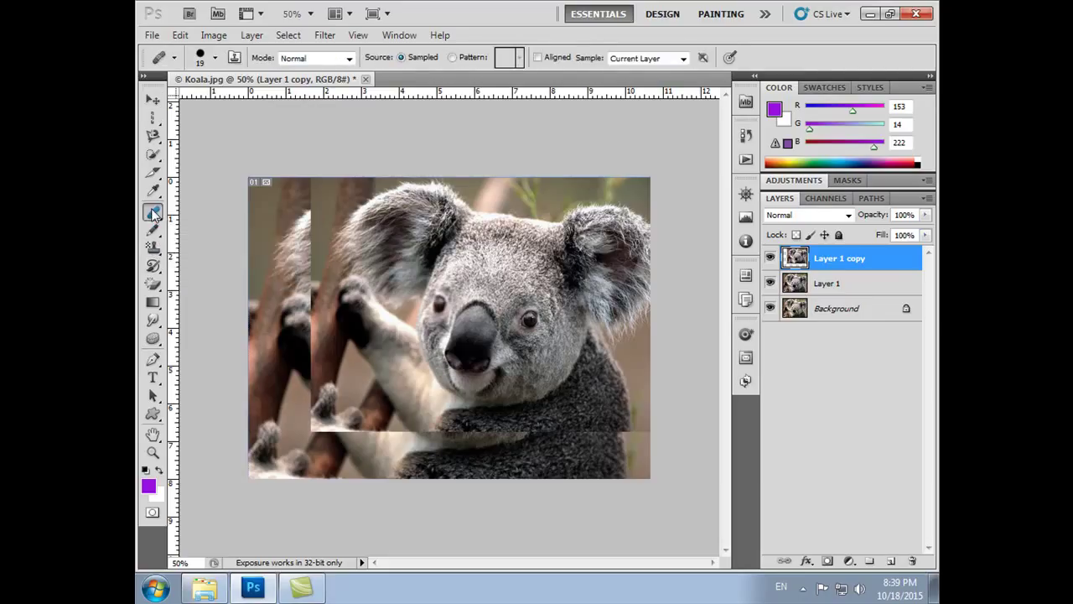
pyautogui.click(153, 190)
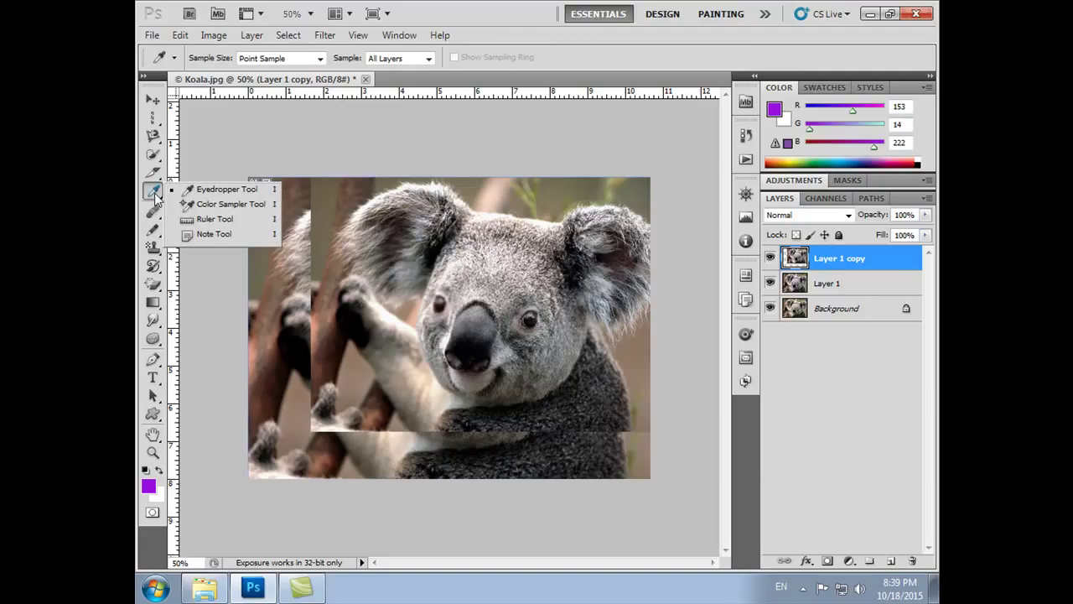
pyautogui.click(198, 219)
pyautogui.moveTo(267, 184); pyautogui.dragTo(255, 186)
# Delete Layer 1 copy, clear the ruler measurement and return to the Move tool.
pyautogui.rightClick(261, 186)
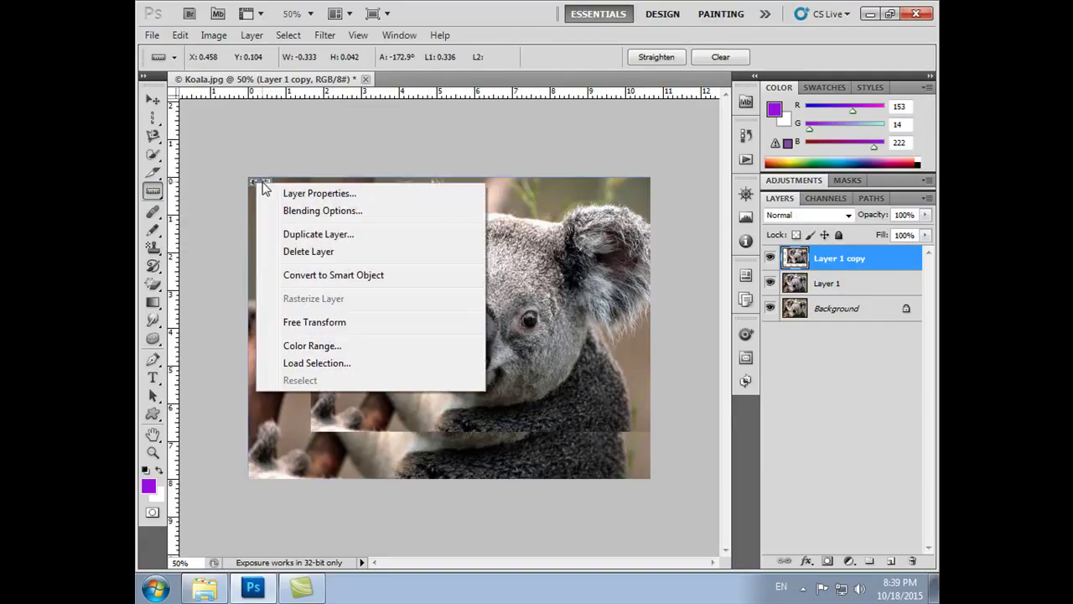
pyautogui.click(326, 254)
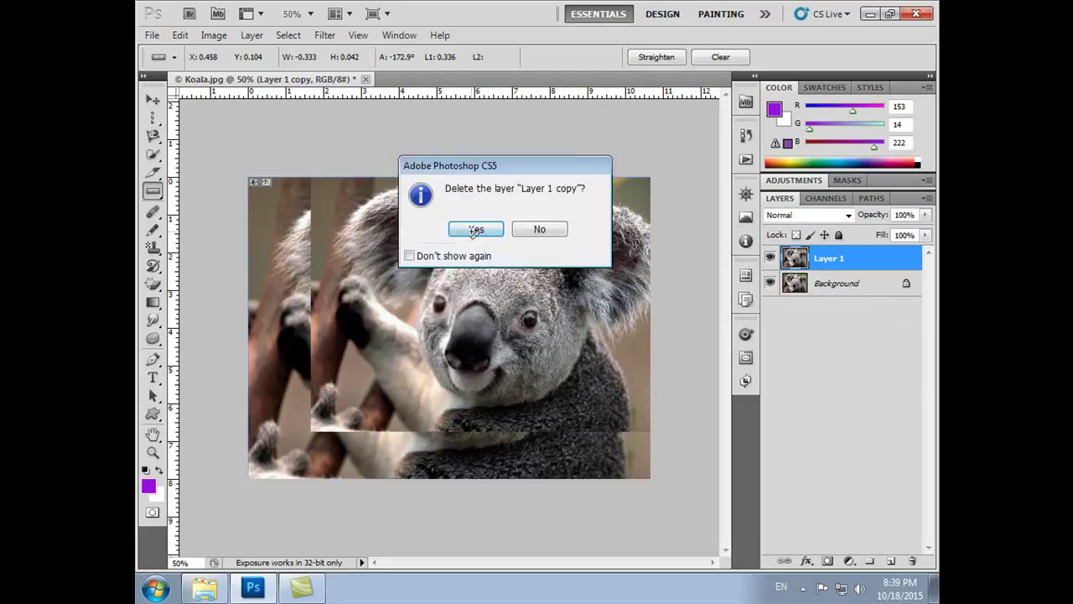
pyautogui.click(473, 233)
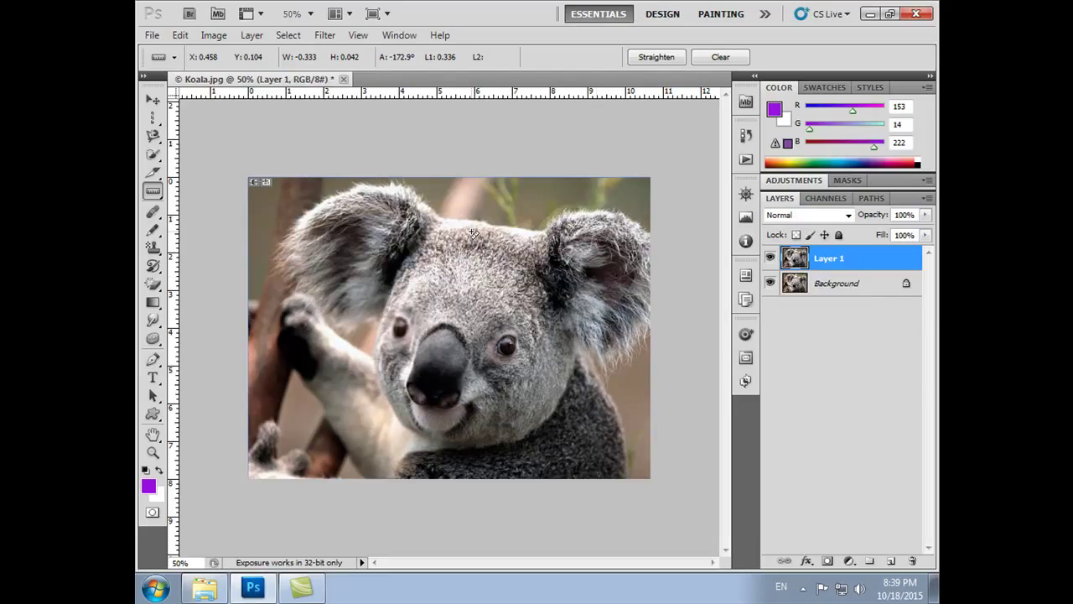
pyautogui.rightClick(259, 182)
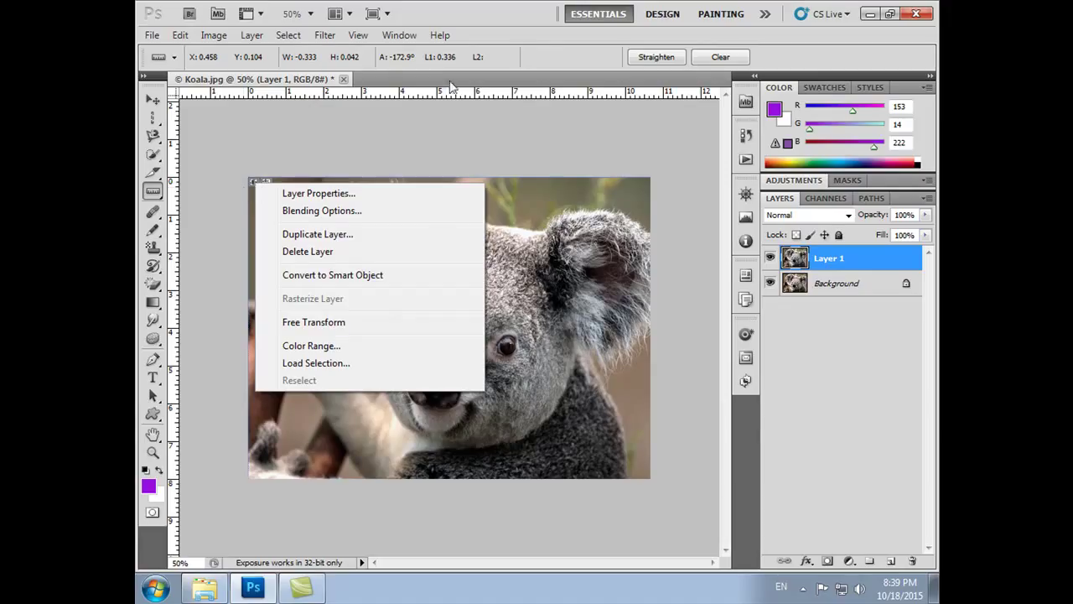
pyautogui.click(557, 56)
pyautogui.click(716, 59)
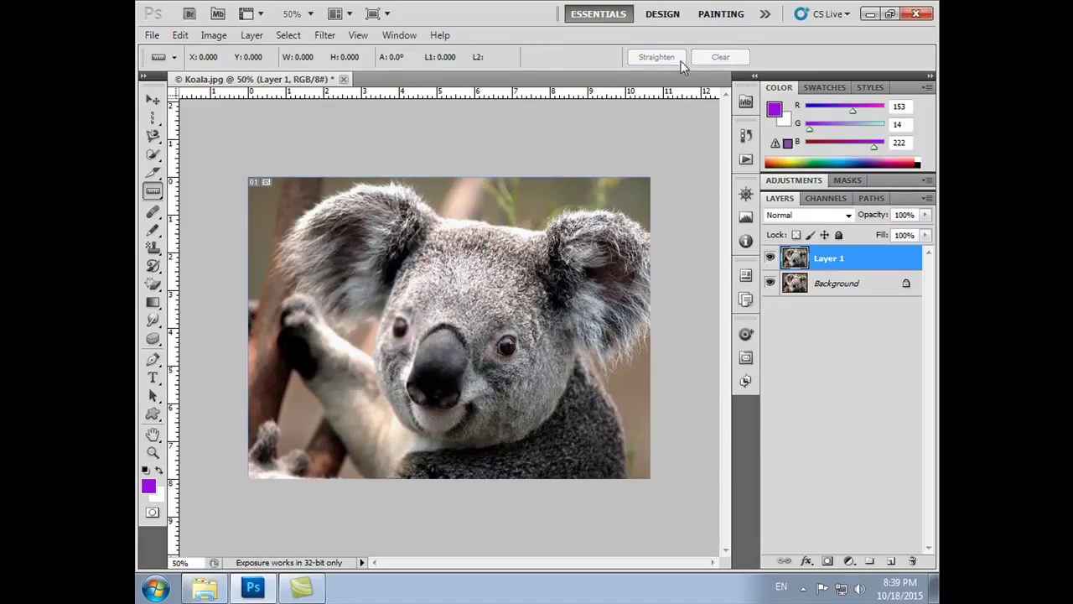
pyautogui.click(153, 100)
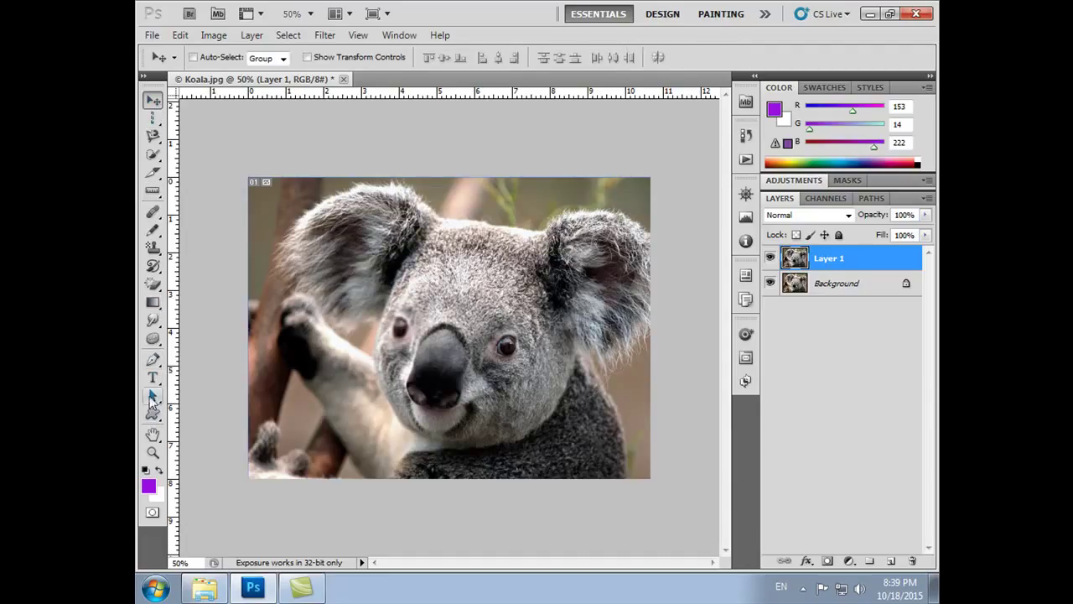
# Glance at the Hand, Zoom and Color Picker, then press D to restore black and white.
pyautogui.click(152, 434)
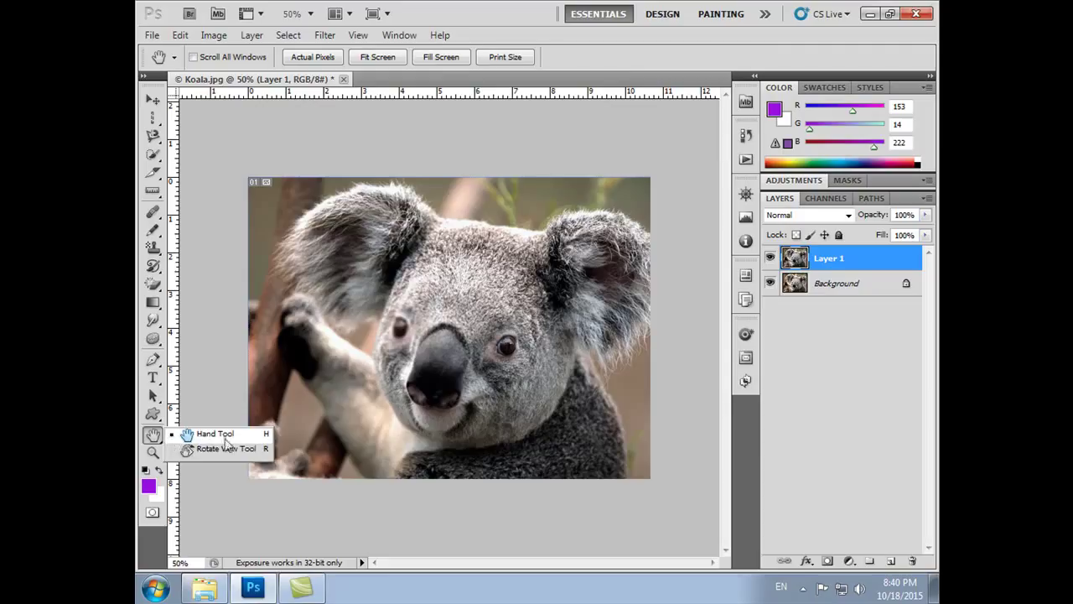
pyautogui.click(154, 453)
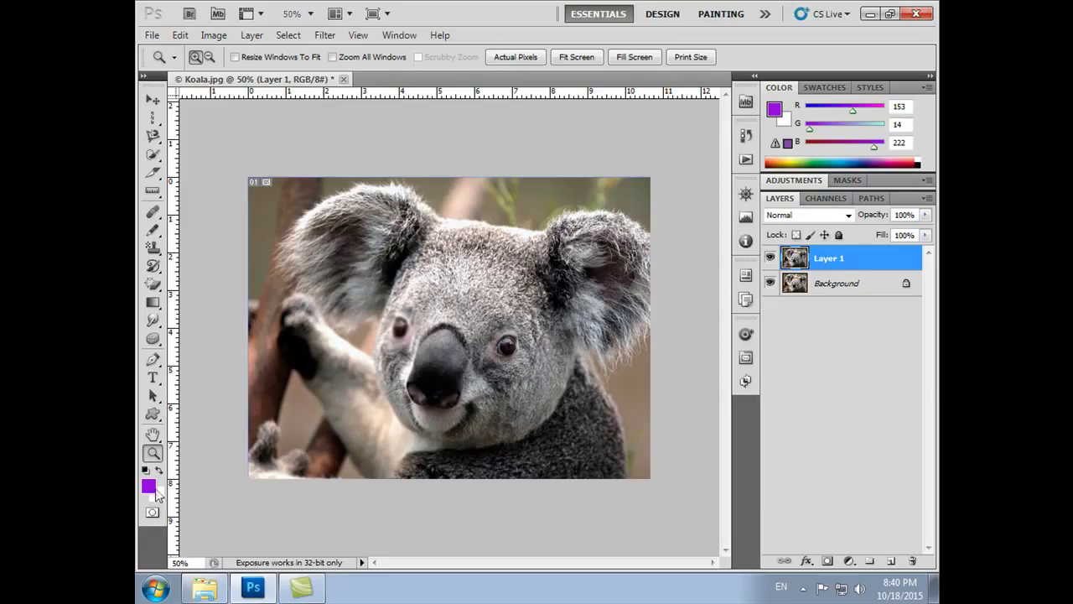
pyautogui.click(149, 486)
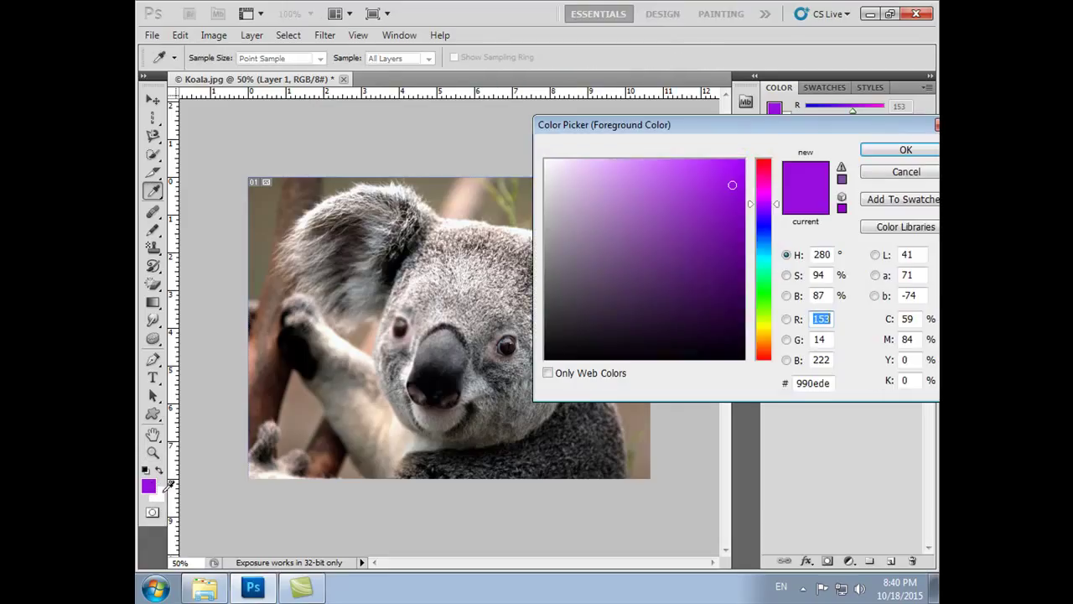
pyautogui.click(882, 172)
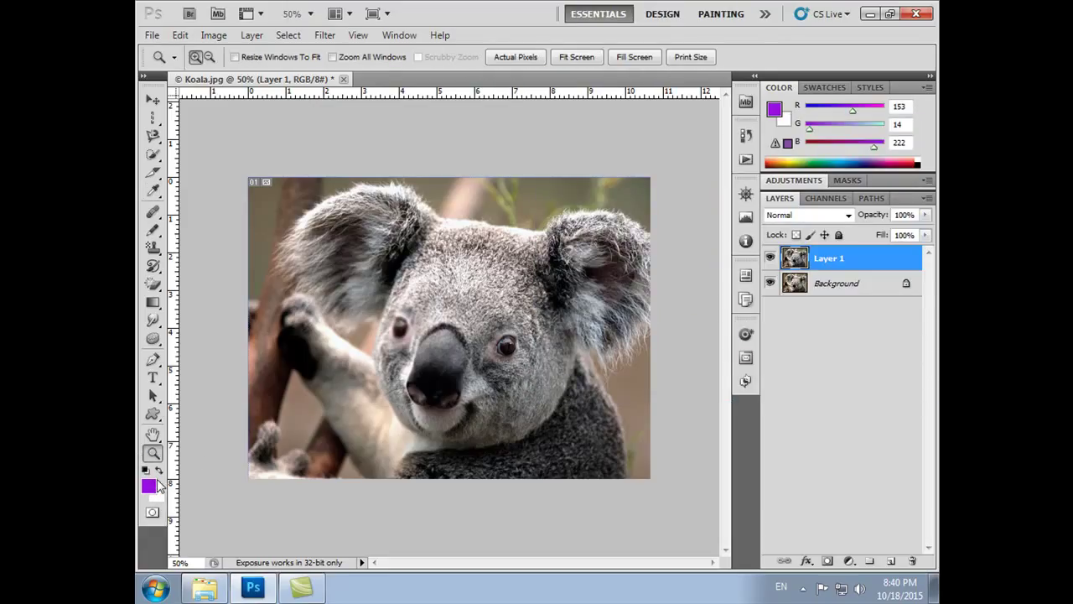
pyautogui.click(160, 469)
pyautogui.press('d')
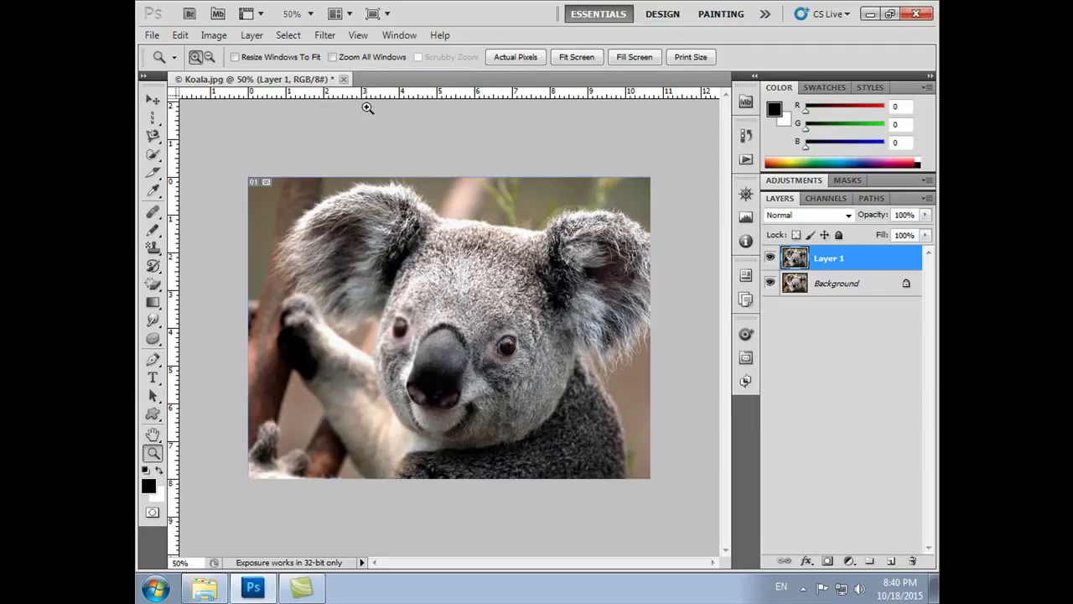
pyautogui.click(152, 99)
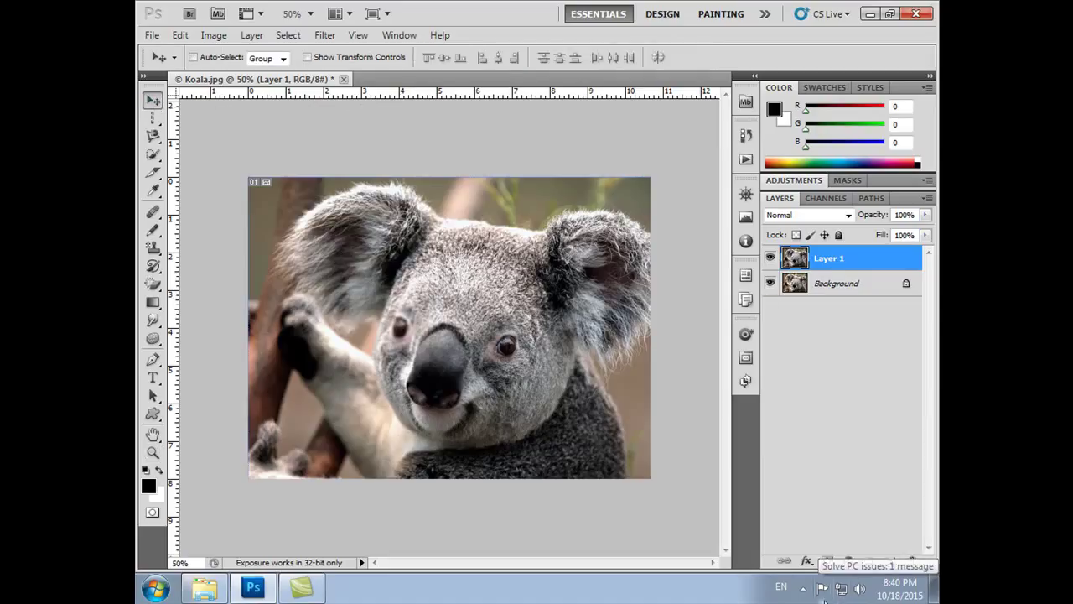